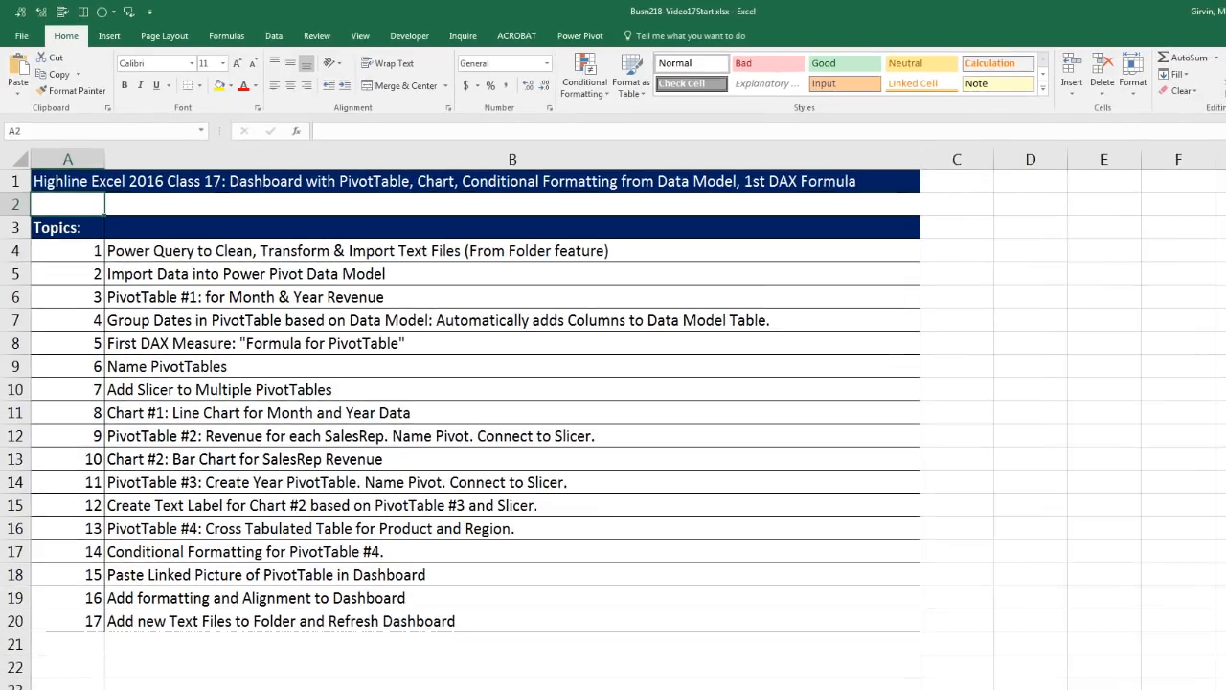
Switch to the Busn218-Video17Finished.xlsx workbook and view its finished Dashboard sheet
mouse_move(312, 688)
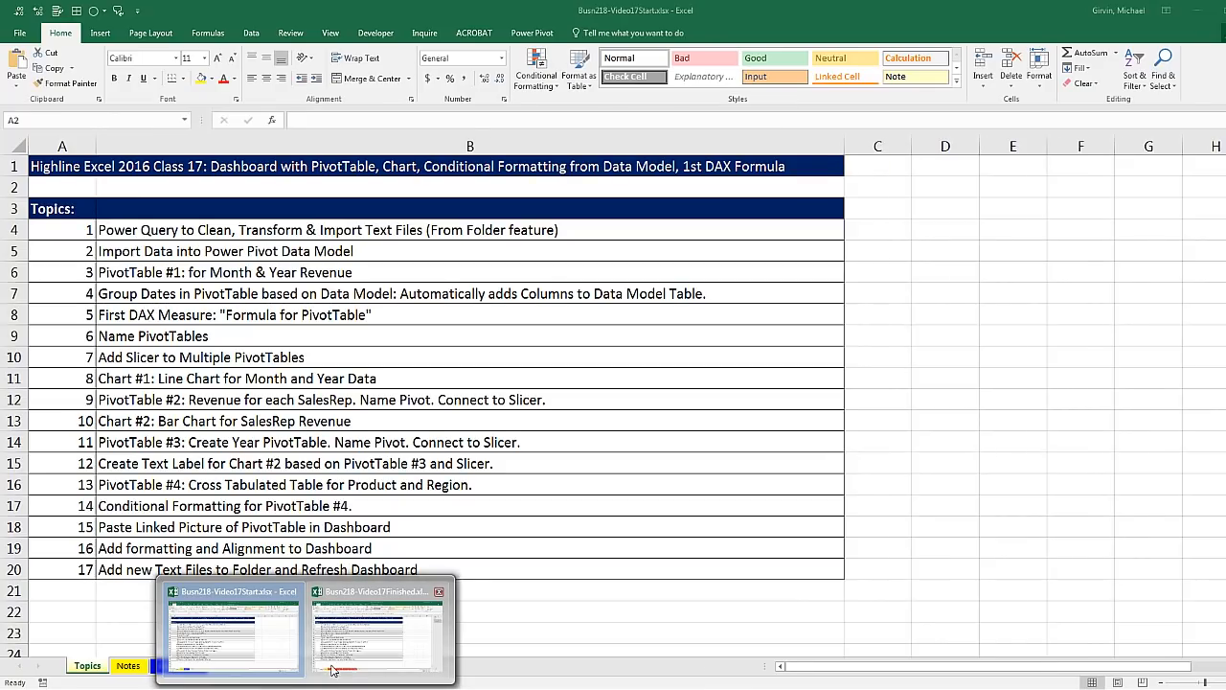
click(333, 670)
click(409, 666)
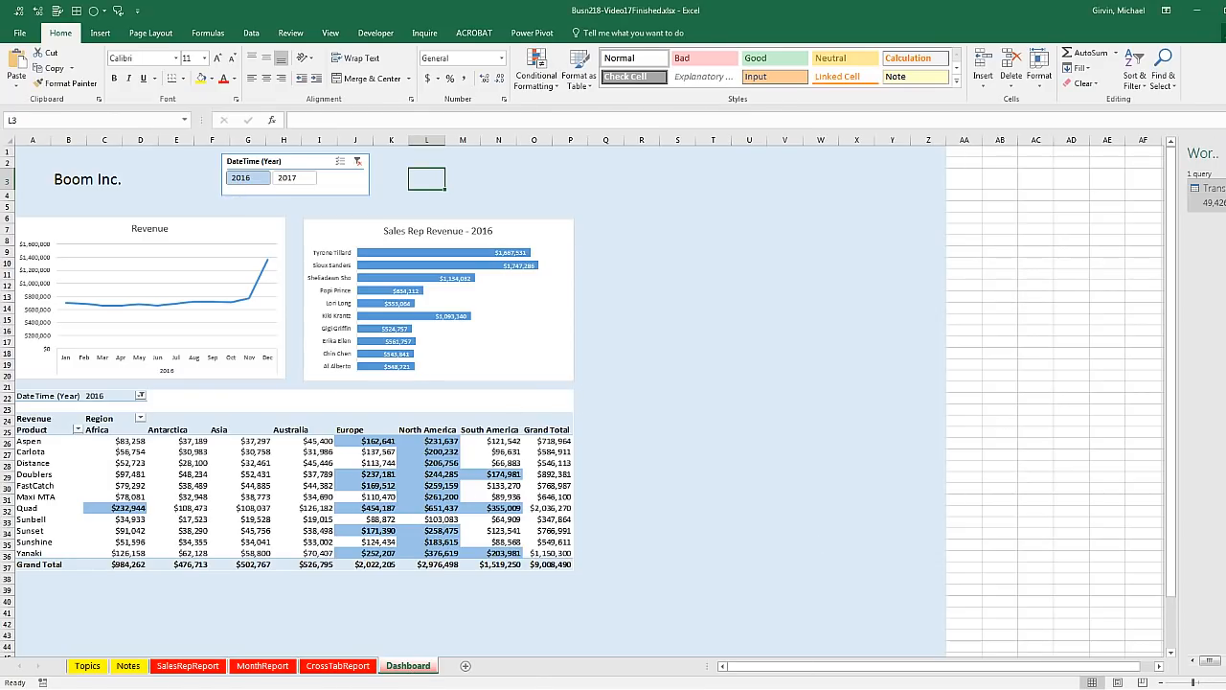
click(1040, 649)
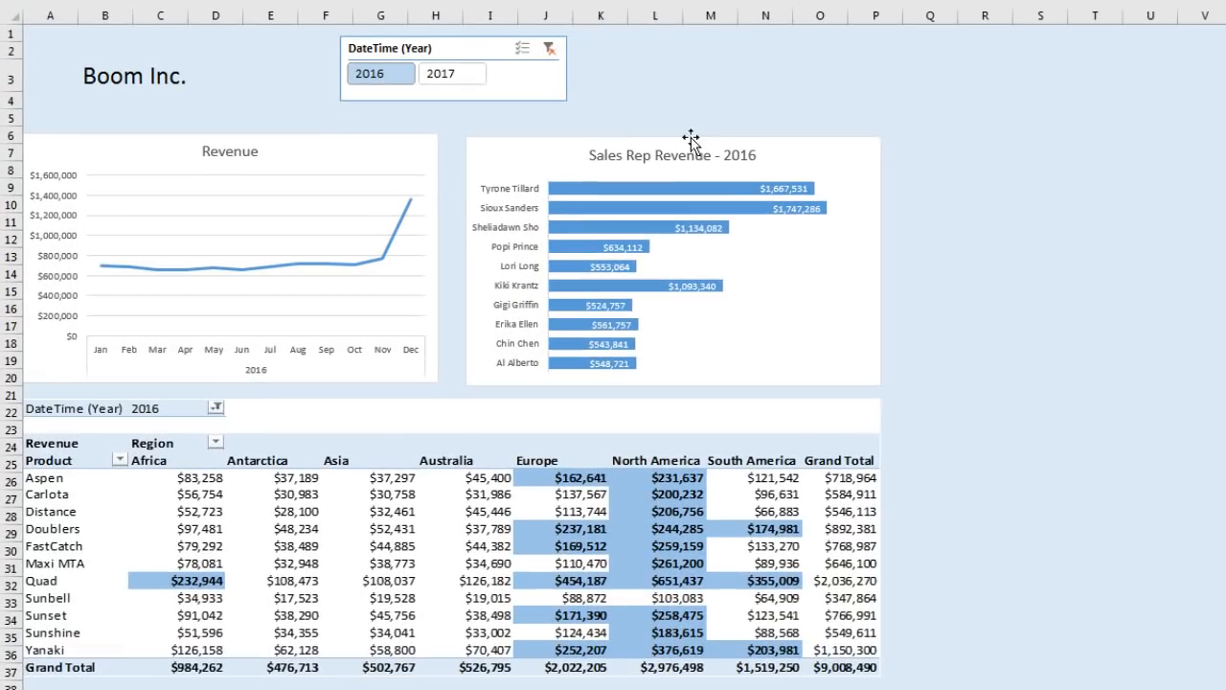
Refresh all data in the finished dashboard and try its year slicer on 2016, 2017 and 2018
click(463, 77)
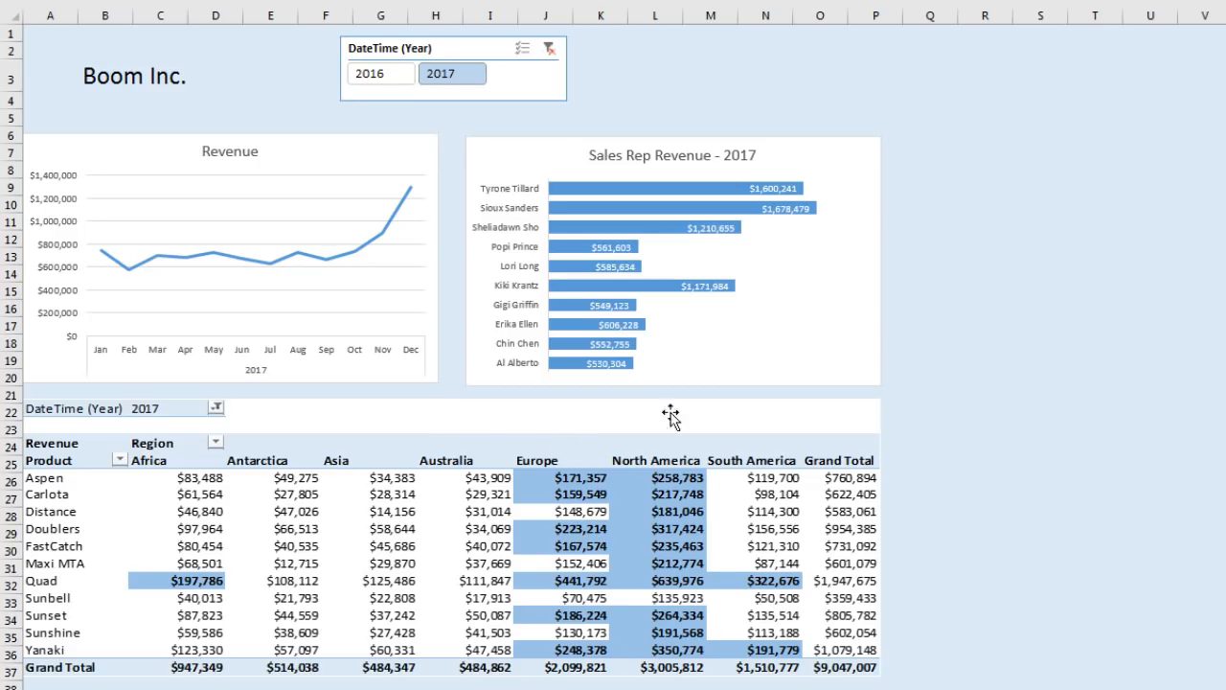
click(383, 79)
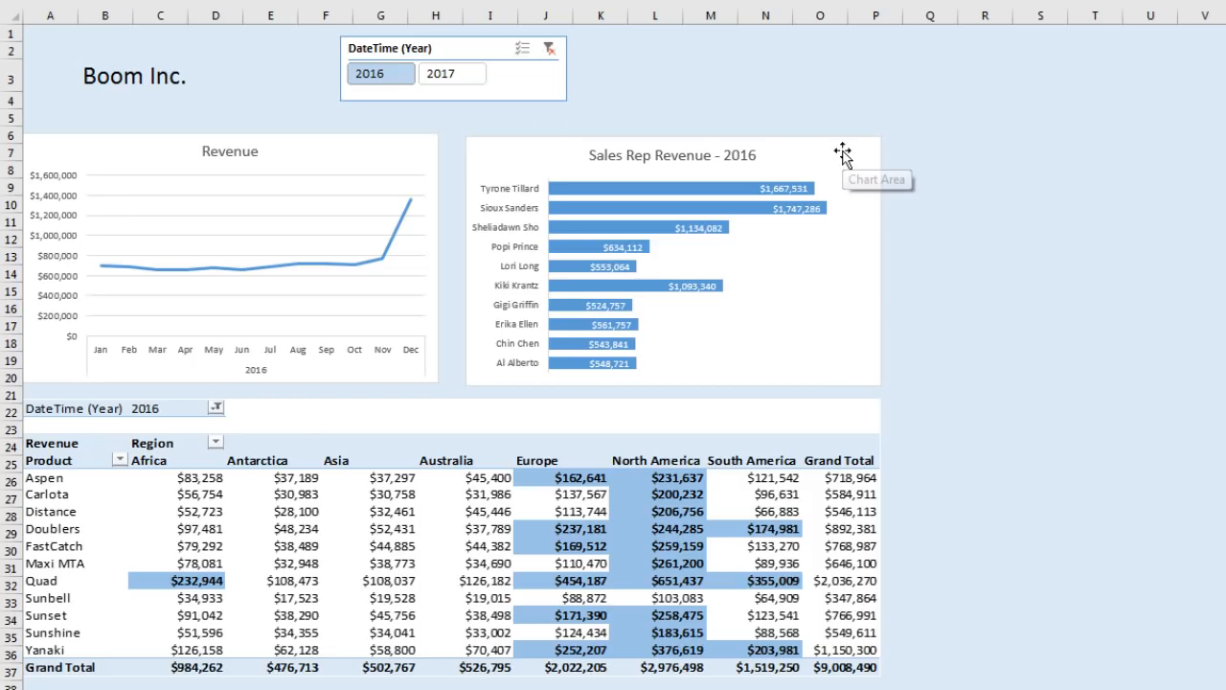
key(ctrl+alt+F5)
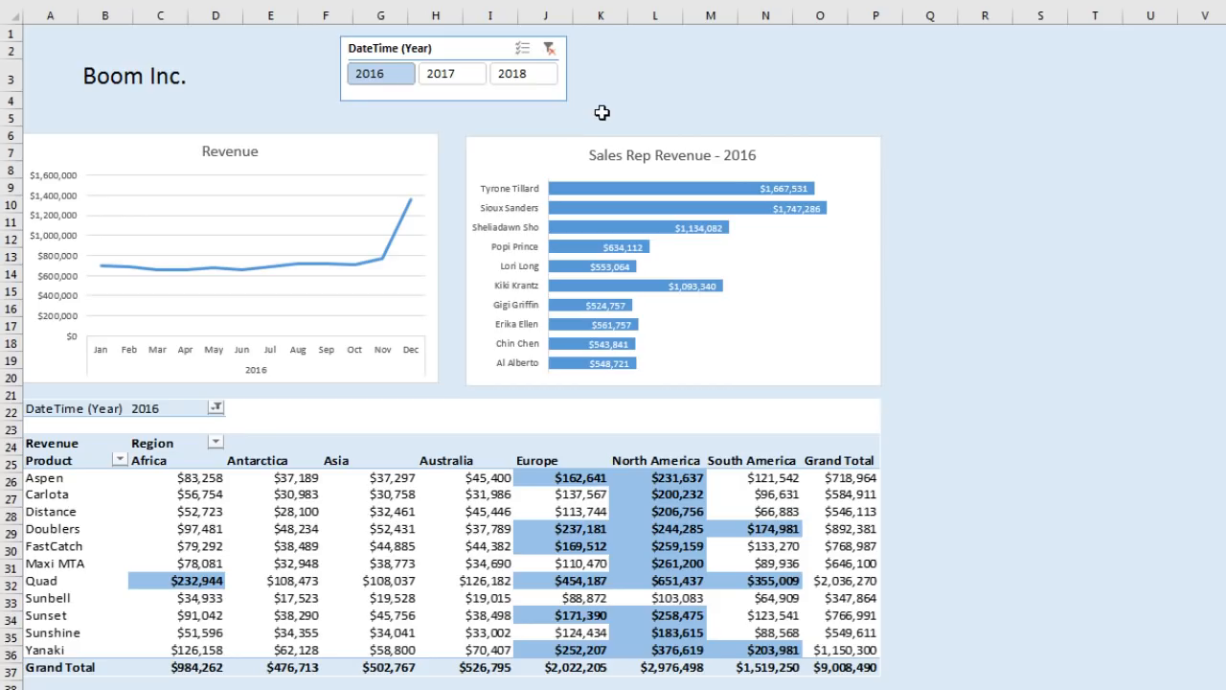
click(516, 77)
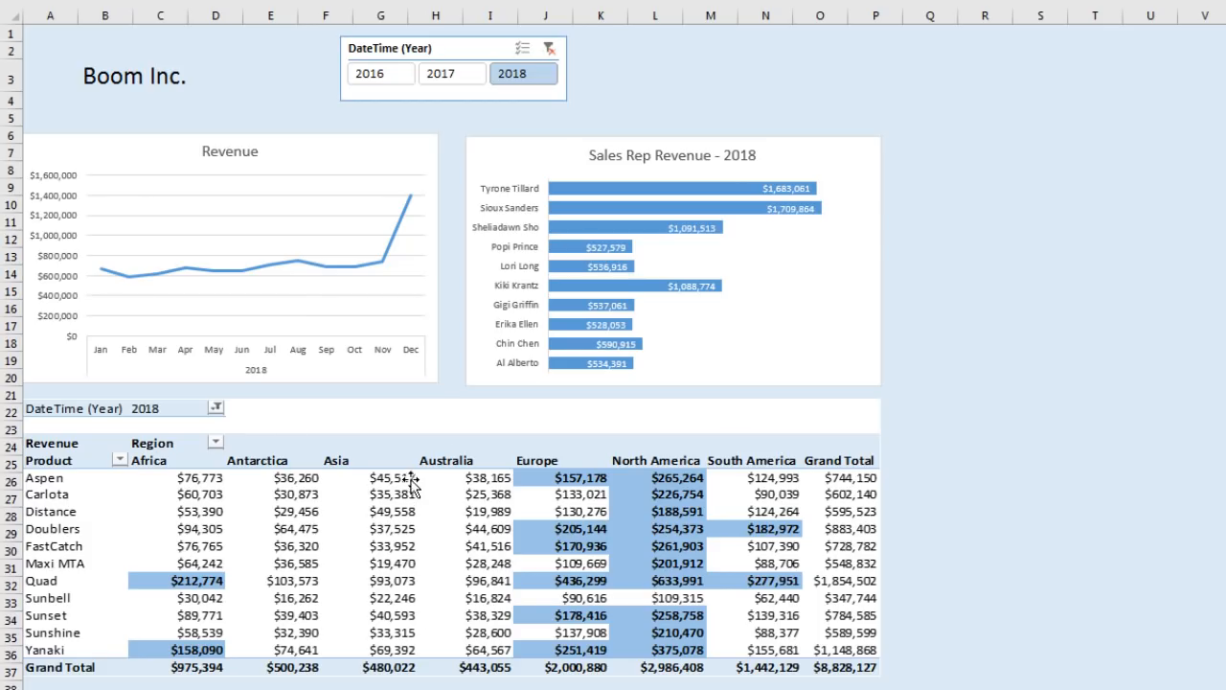
click(445, 83)
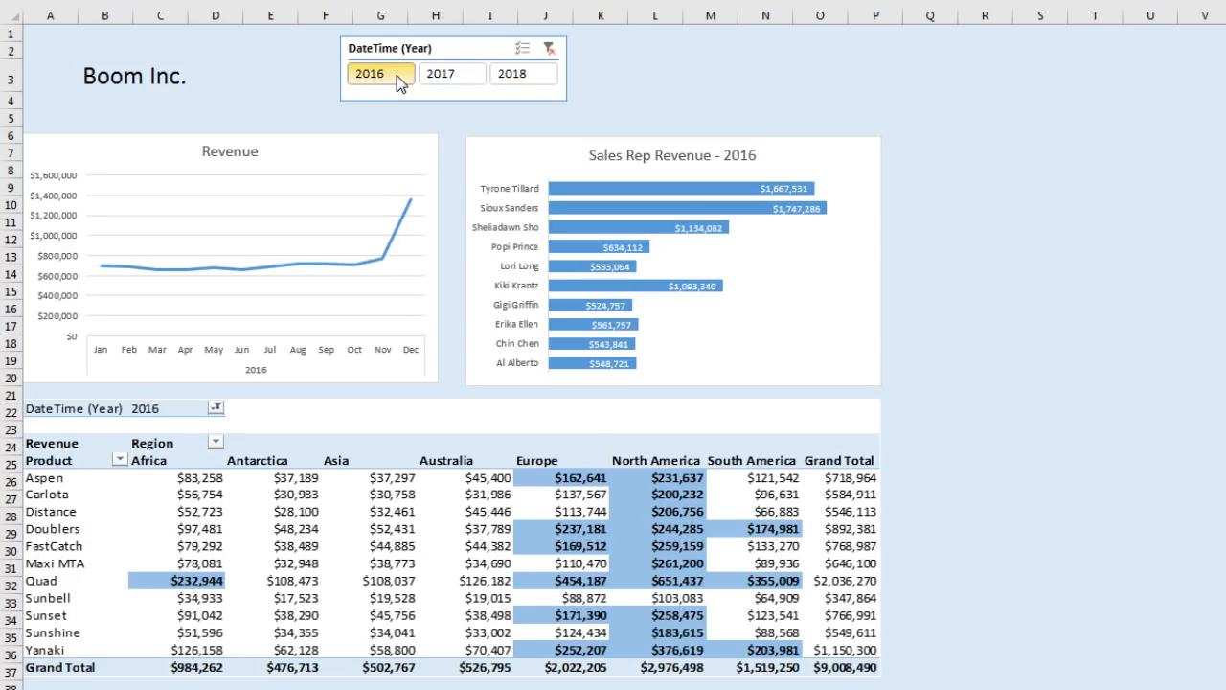
Return to the Busn218-Video17Start.xlsx workbook and review its Notes and Topics sheets, ending on the empty Dashboard sheet
key(alt+Tab)
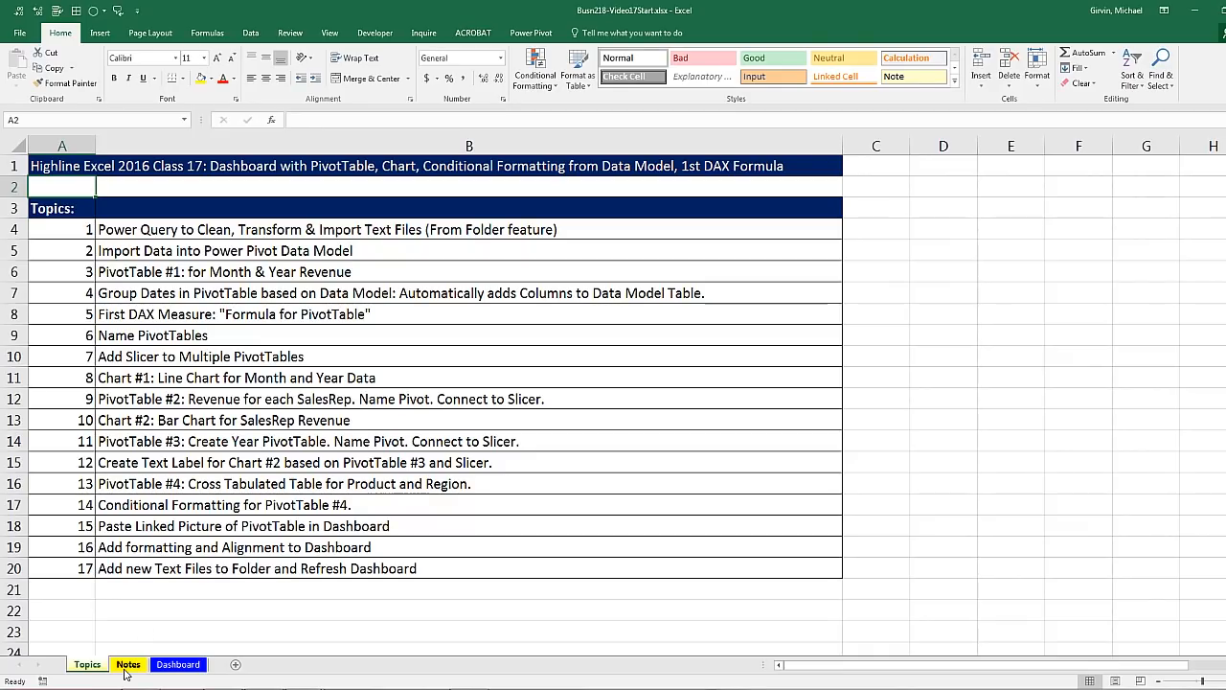
click(128, 665)
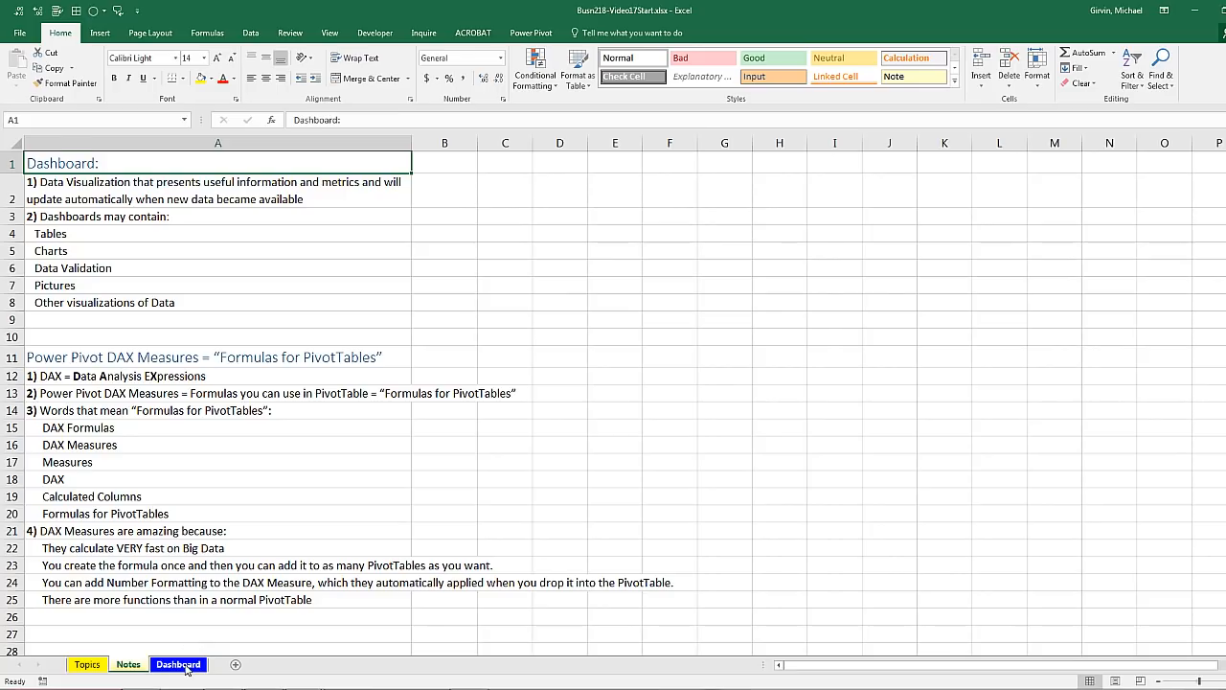
click(182, 665)
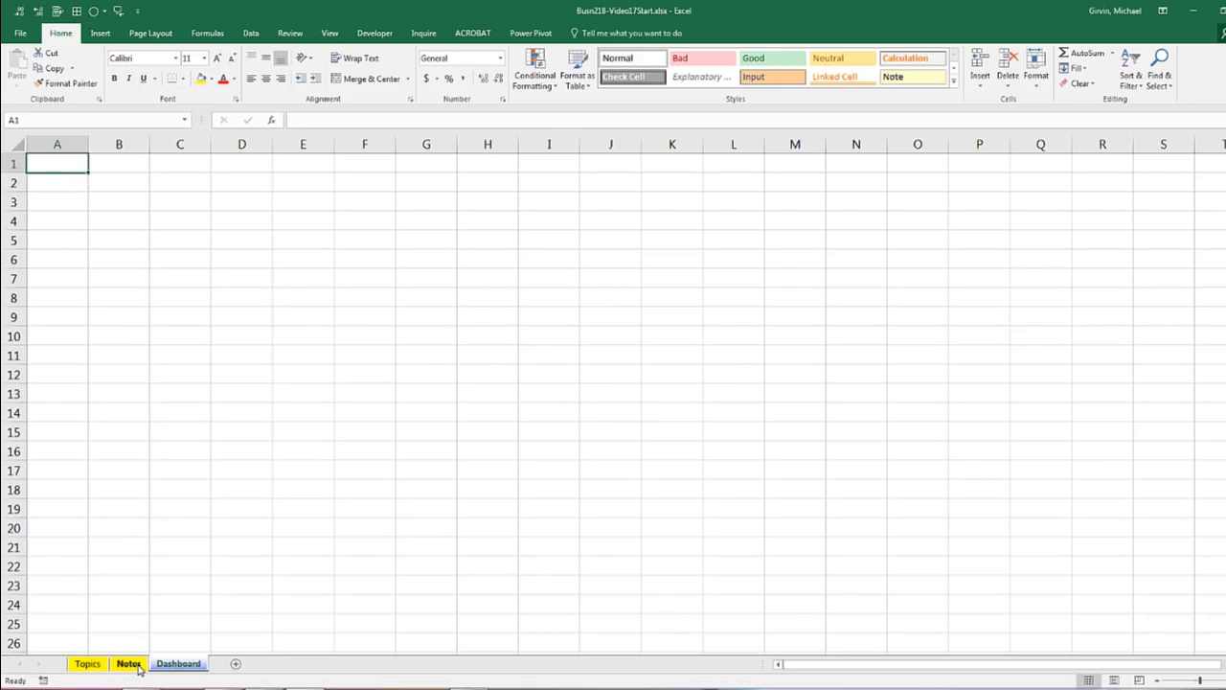
click(84, 664)
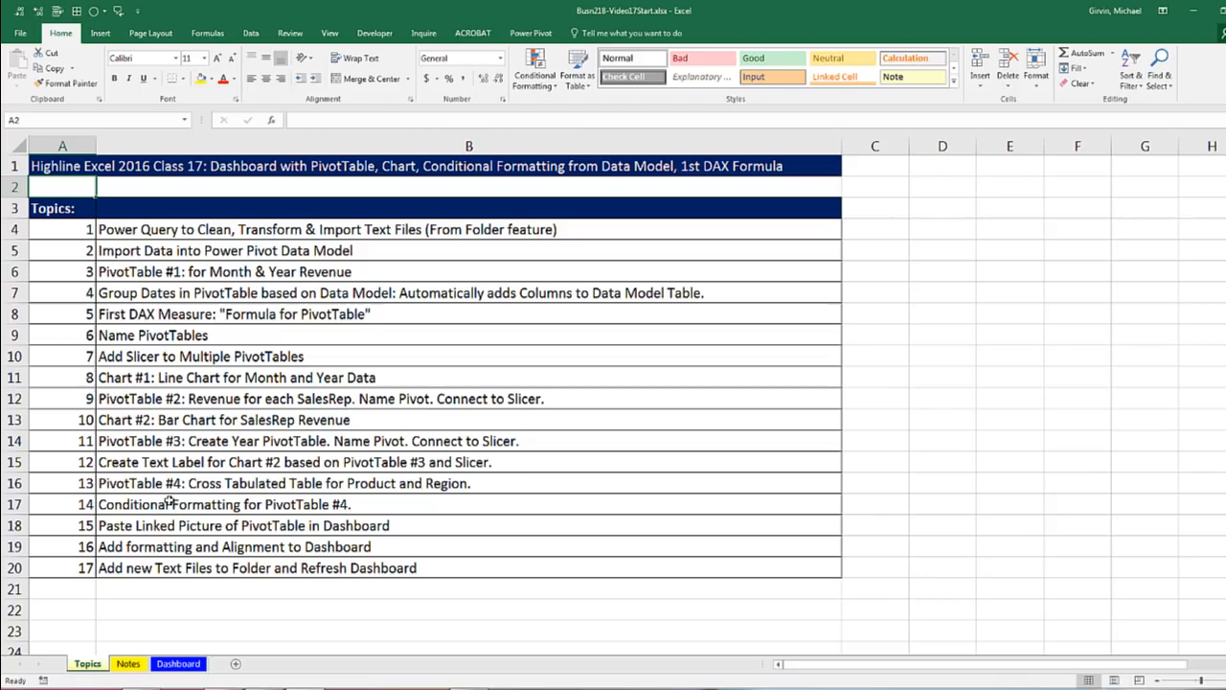
click(177, 664)
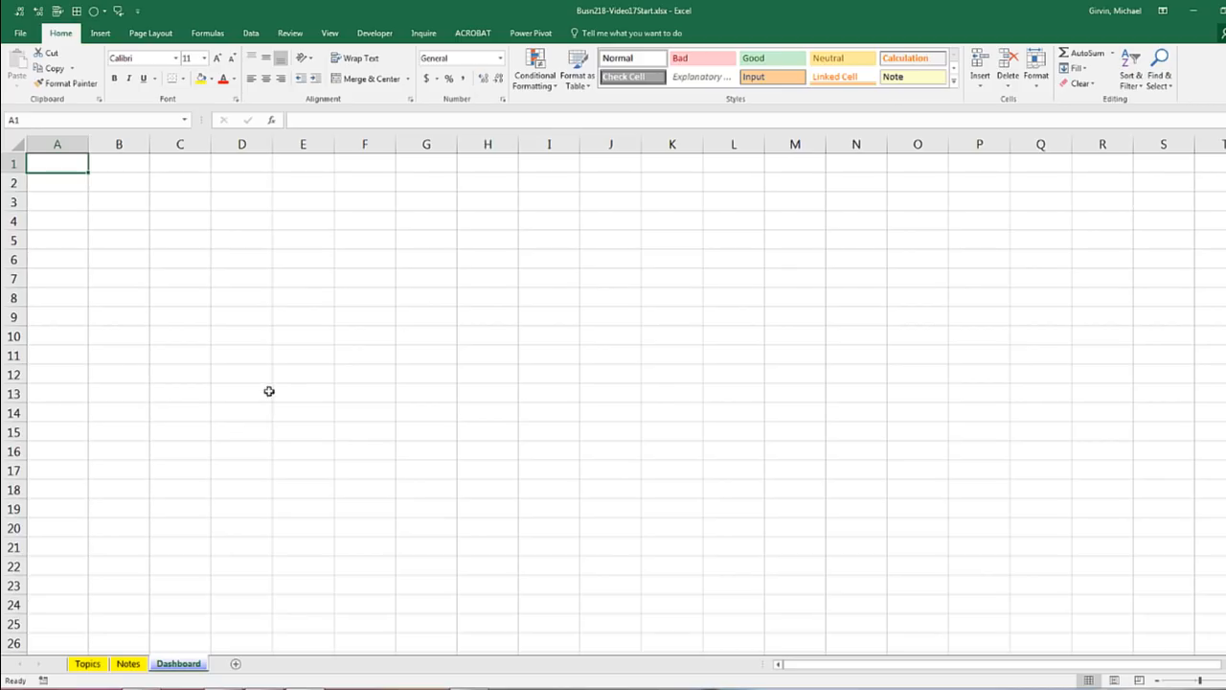
click(251, 34)
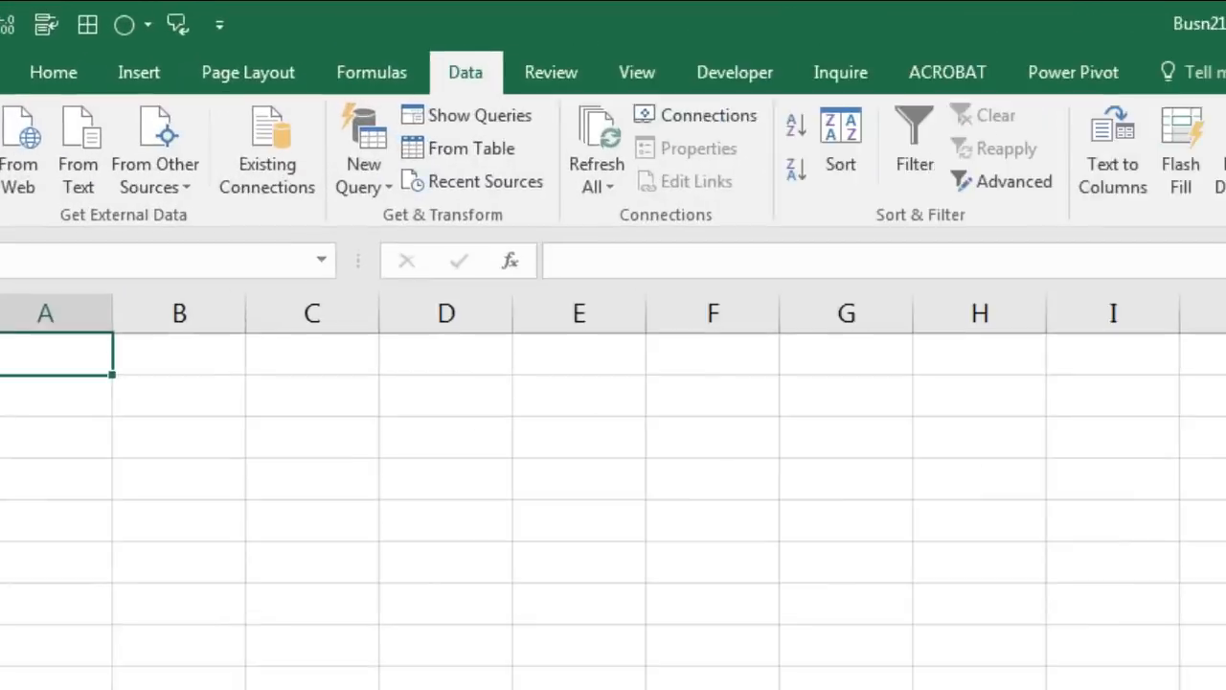
Switch to Windows Explorer and examine the text files in the Video17ImportTextFiles-05 folder and its Start subfolder
click(140, 688)
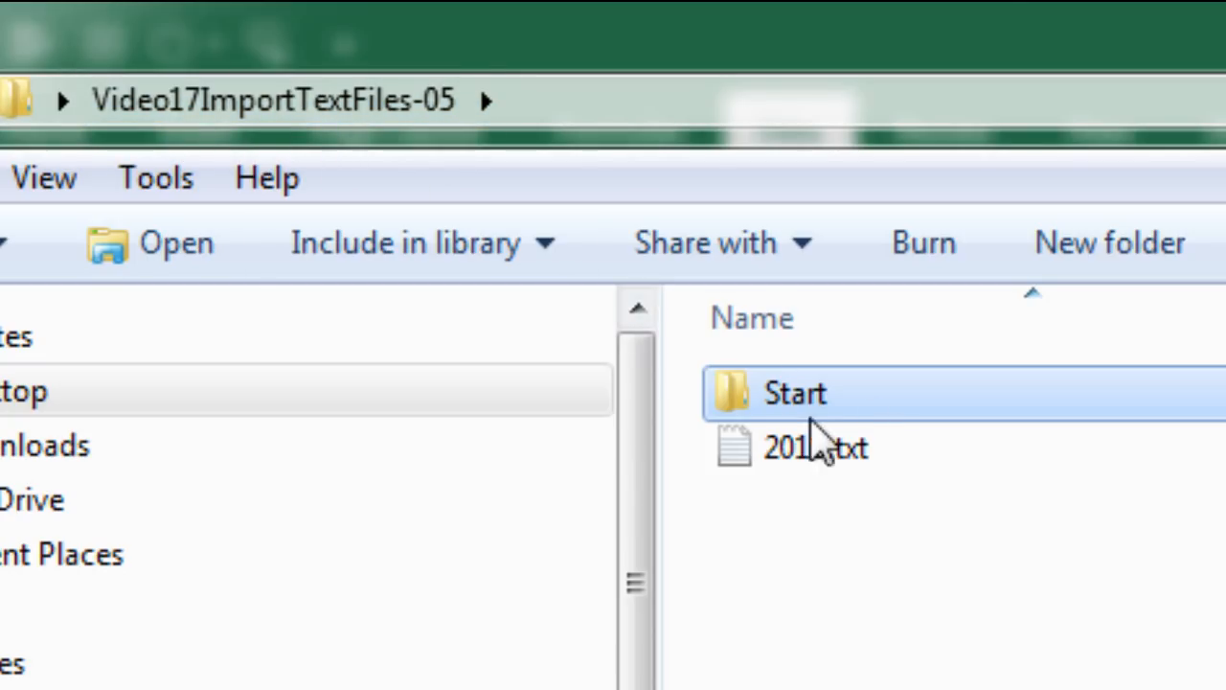
click(802, 407)
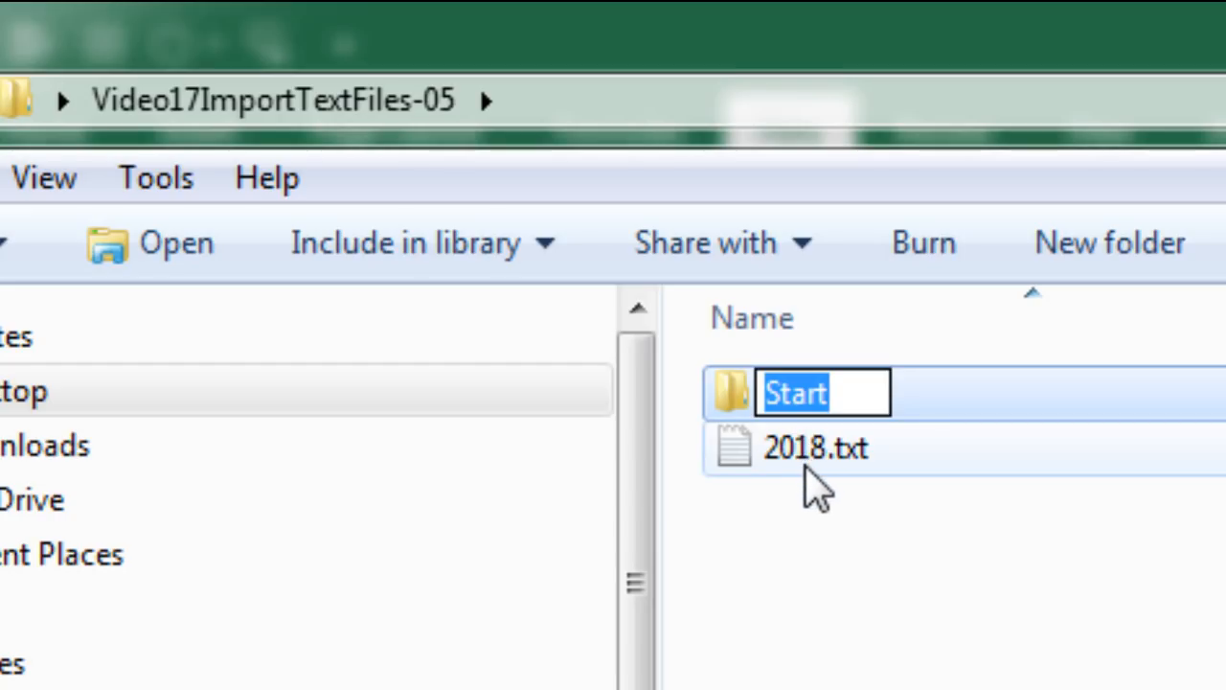
click(757, 467)
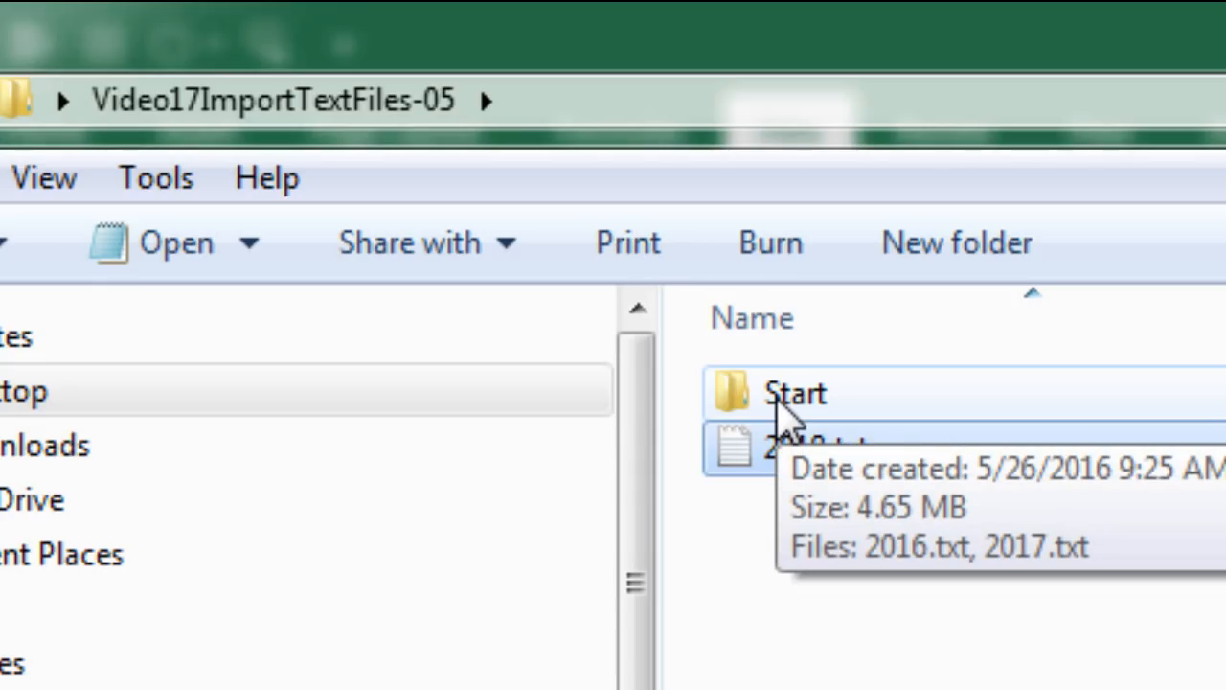
double_click(781, 410)
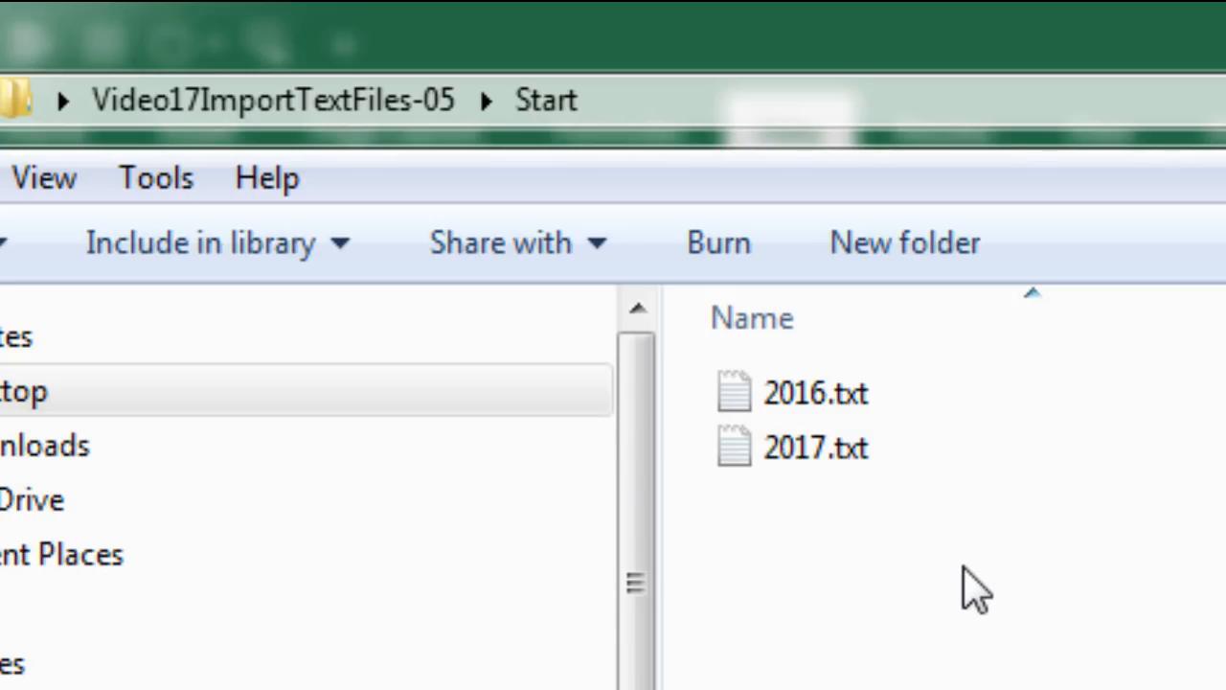
mouse_move(905, 474)
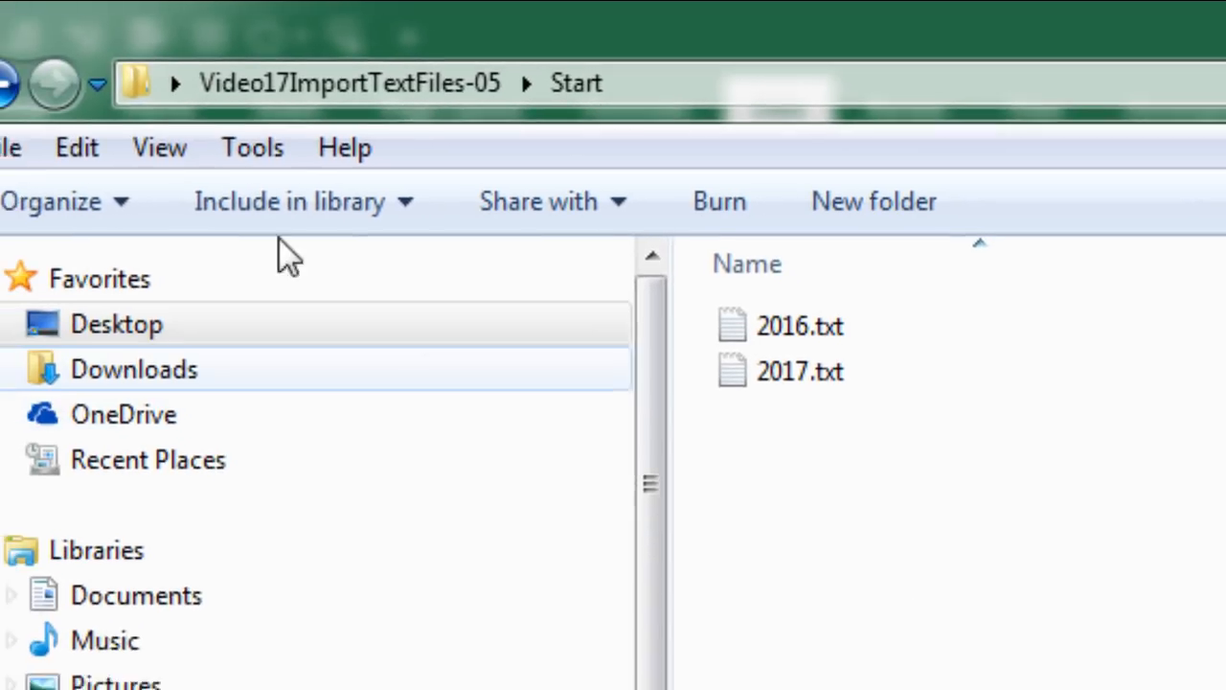
click(8, 84)
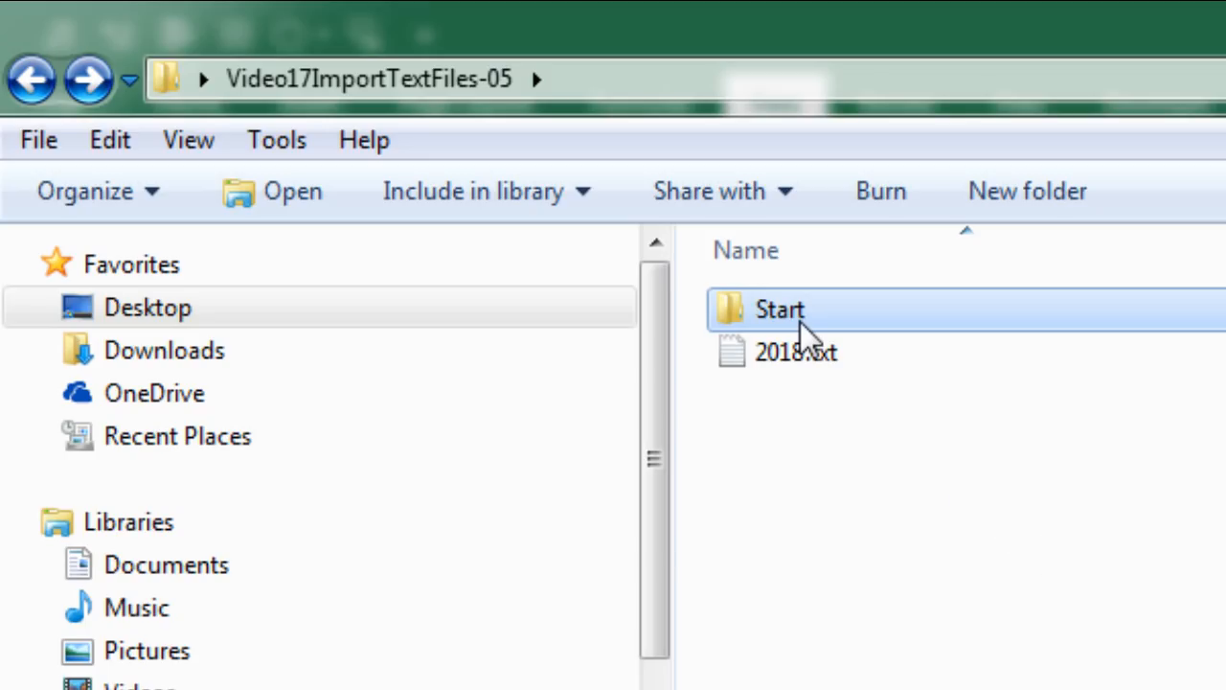
mouse_move(747, 326)
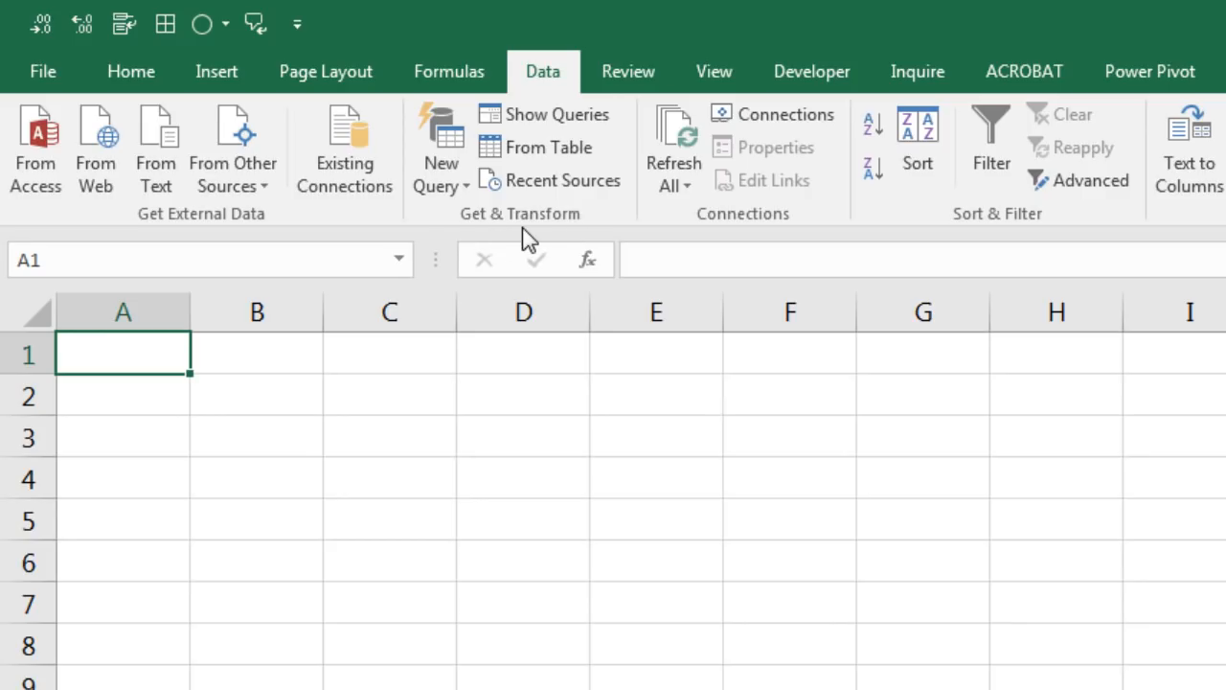
In Excel, create a query from the Start folder inside Video17ImportTextFiles-05 and open it in the Query Editor
click(464, 184)
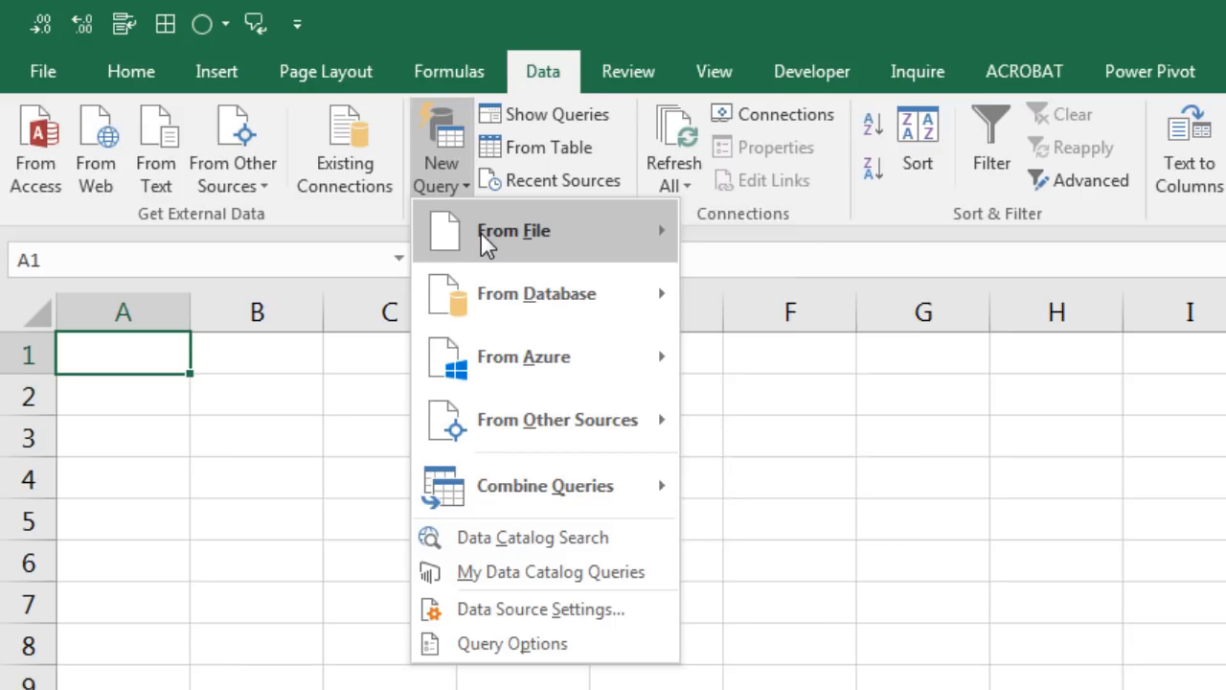
mouse_move(482, 240)
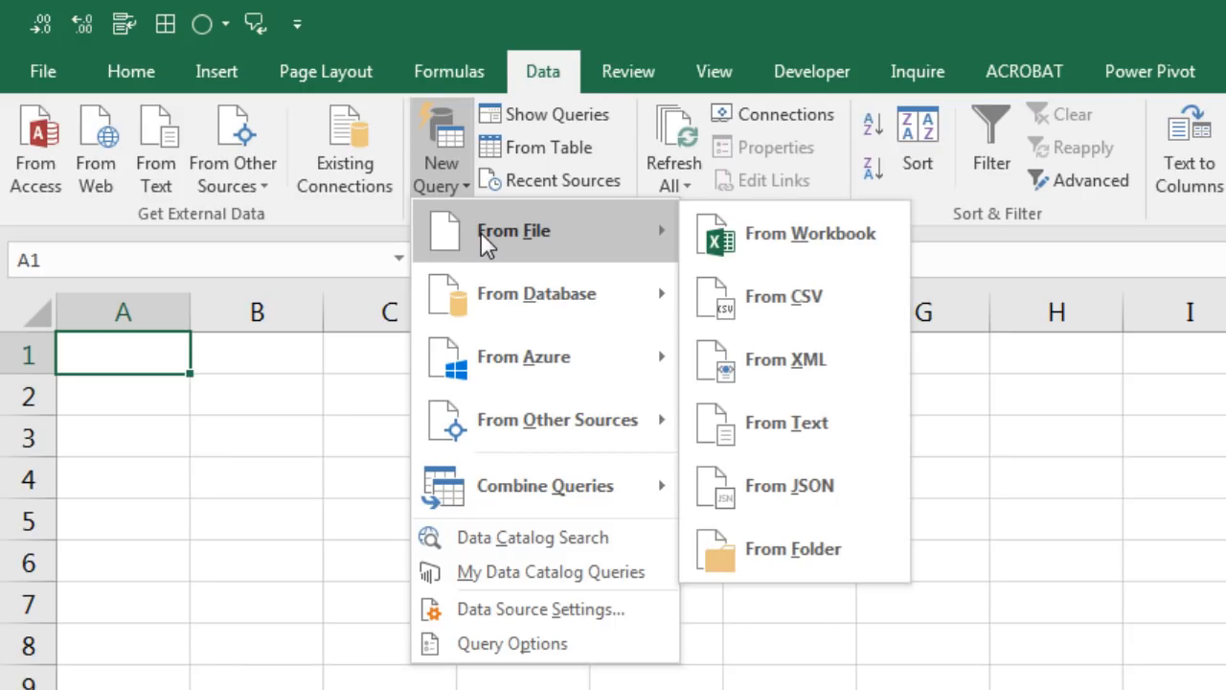
click(817, 554)
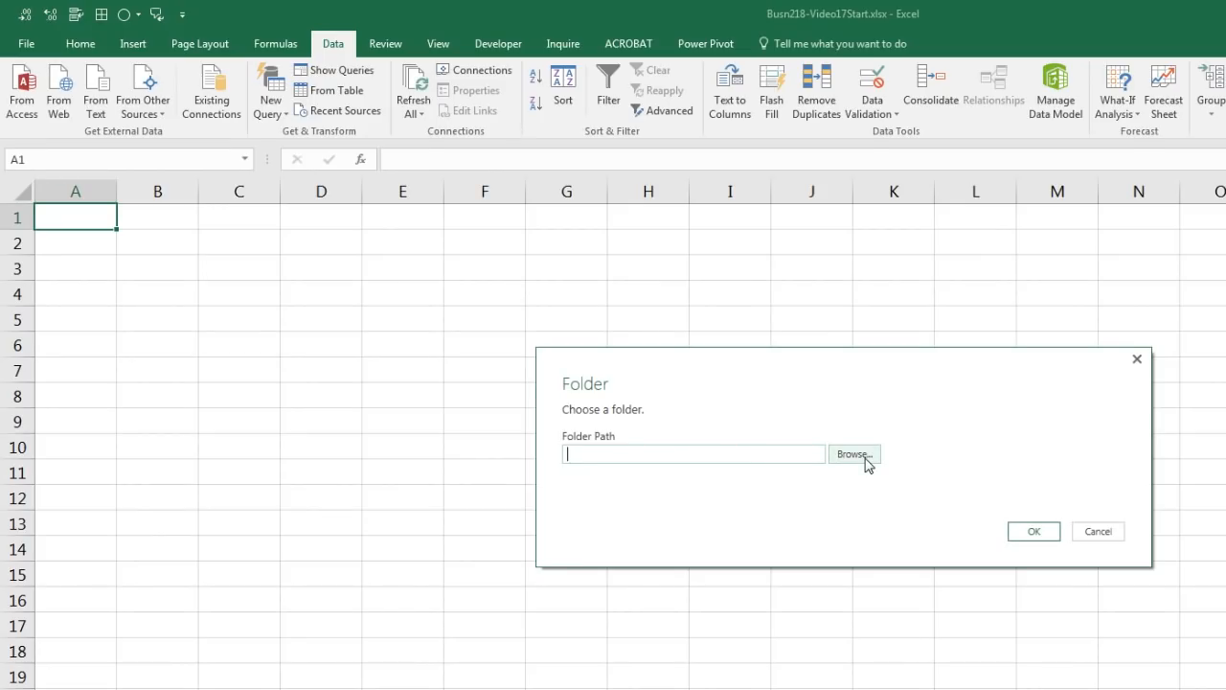
click(862, 457)
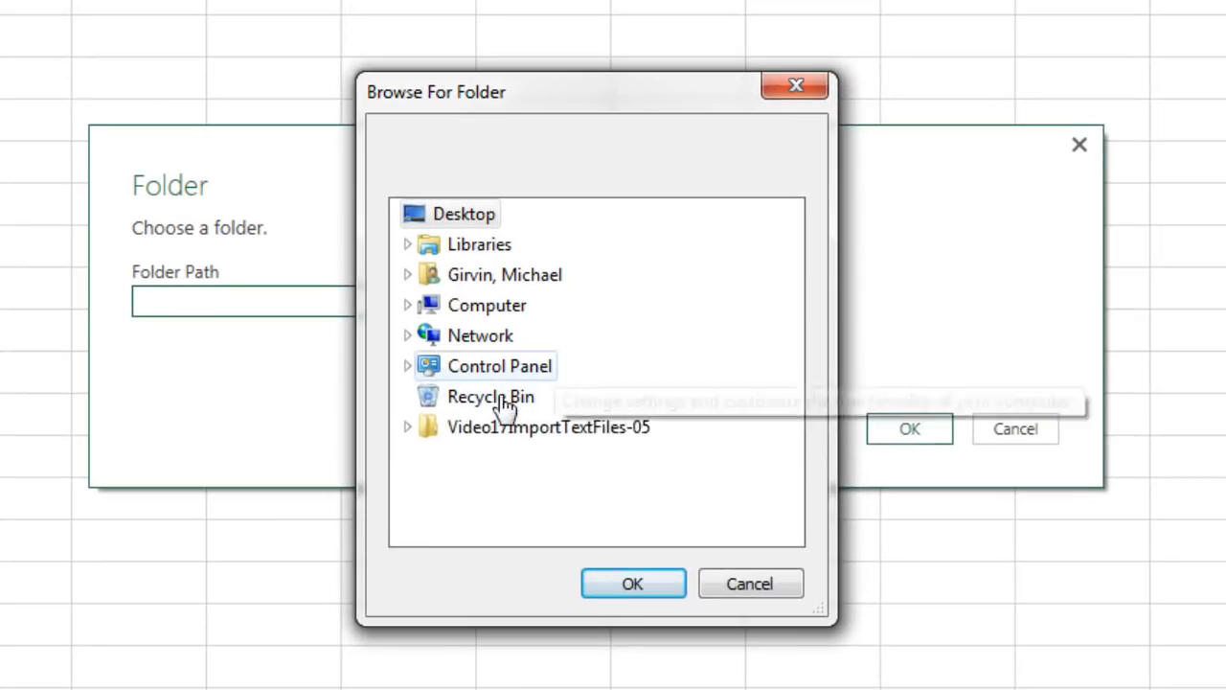
click(406, 427)
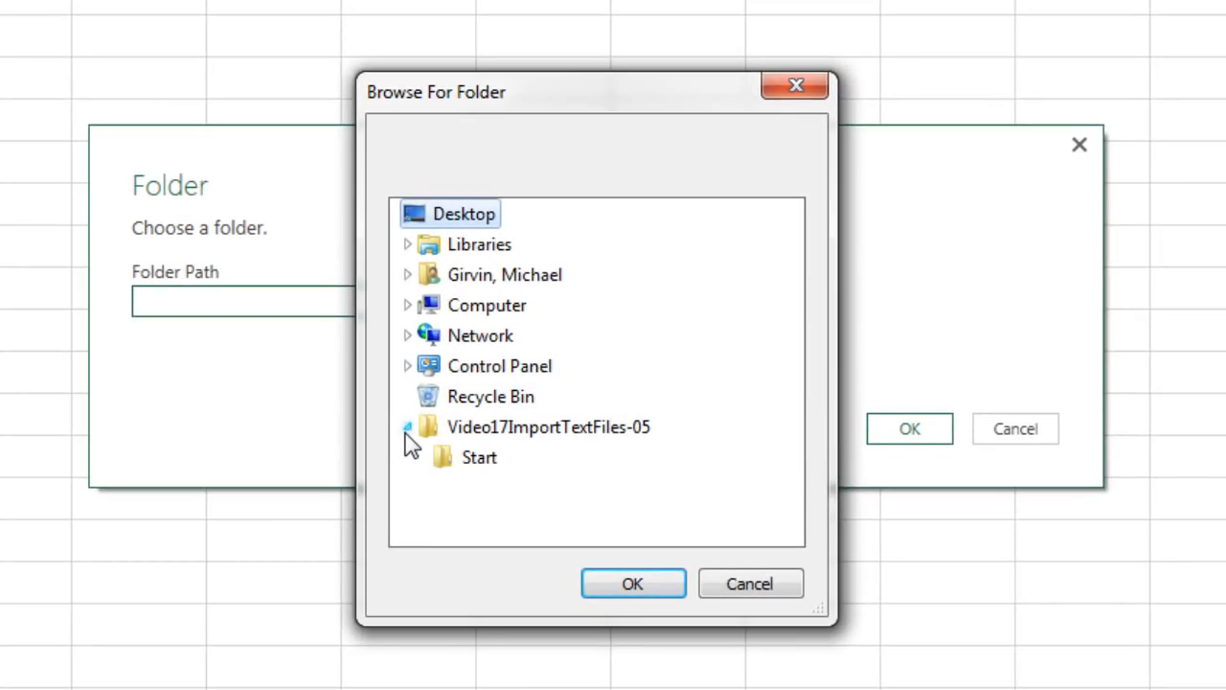
click(472, 461)
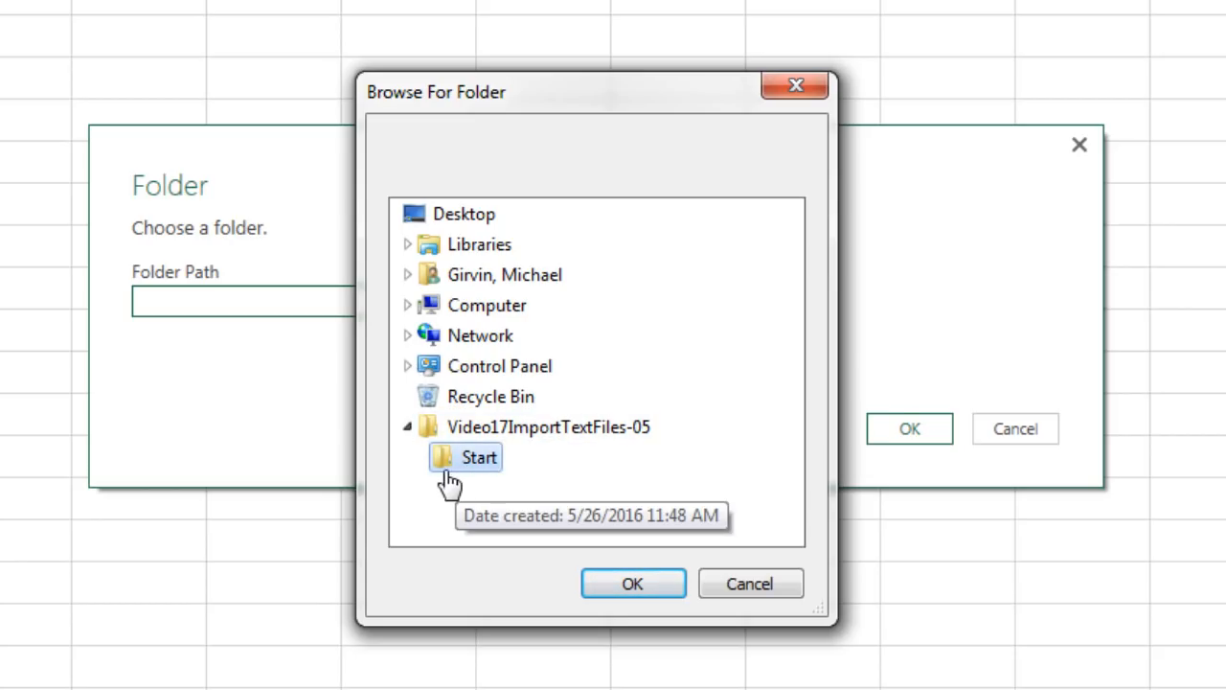
click(625, 587)
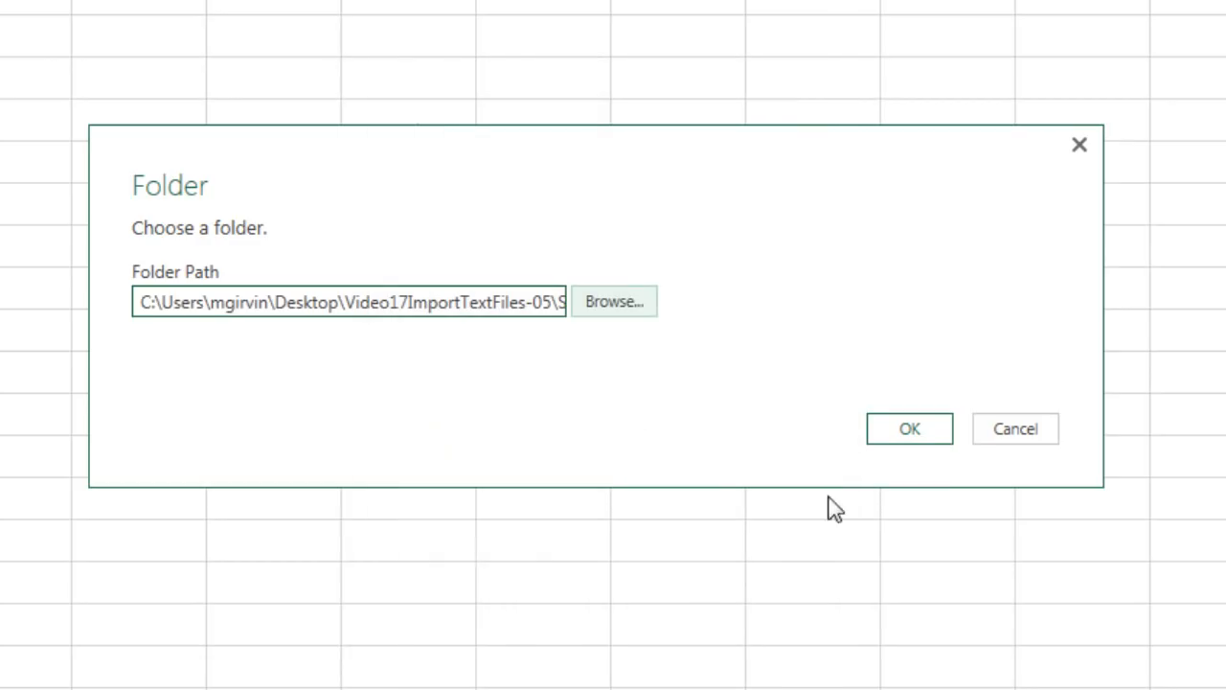
click(944, 436)
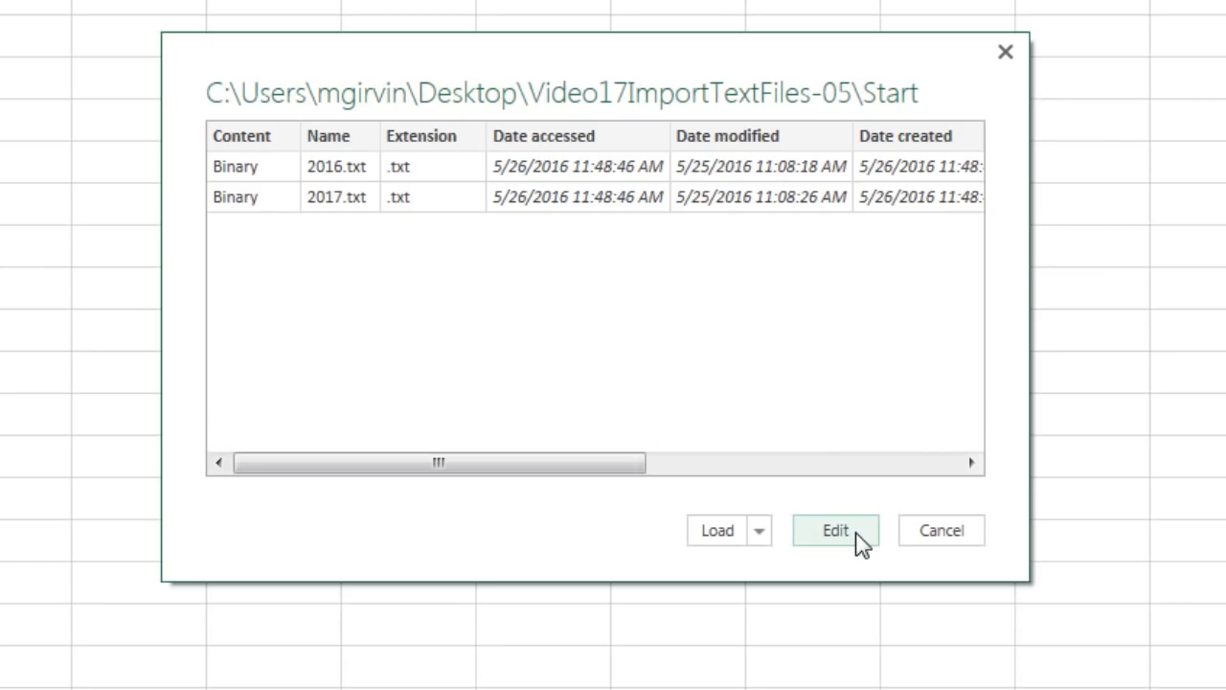
click(860, 542)
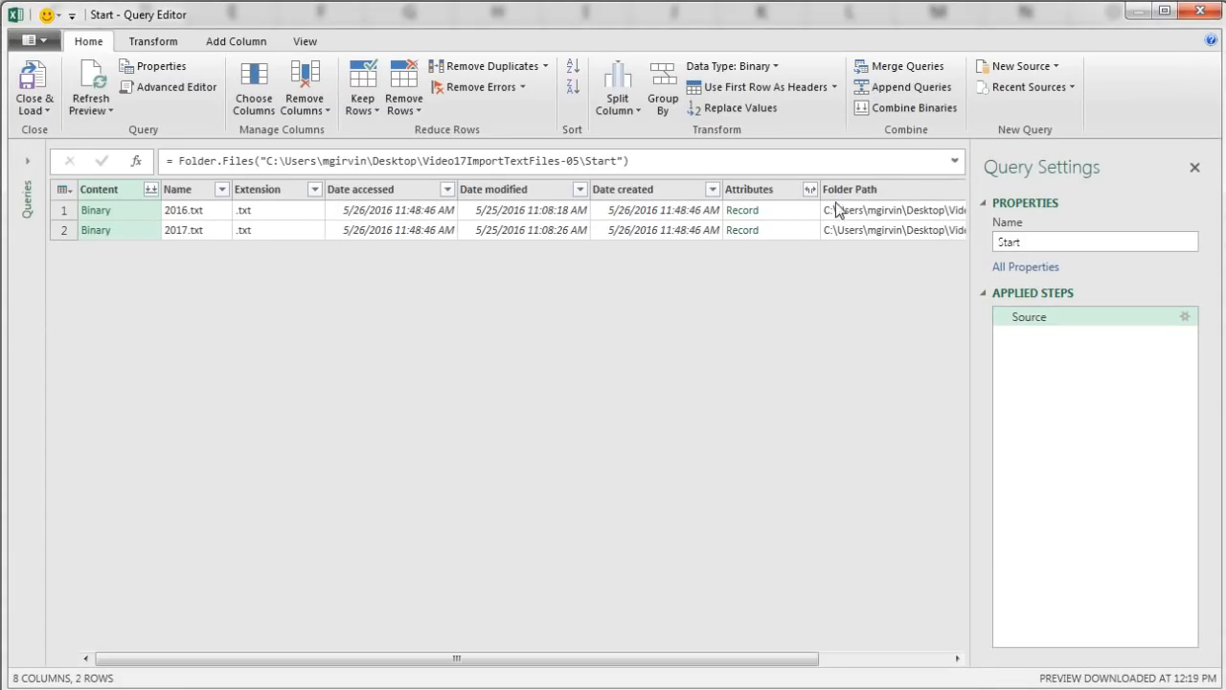
Rename the query as TransactionTable
drag(1053, 243, 994, 243)
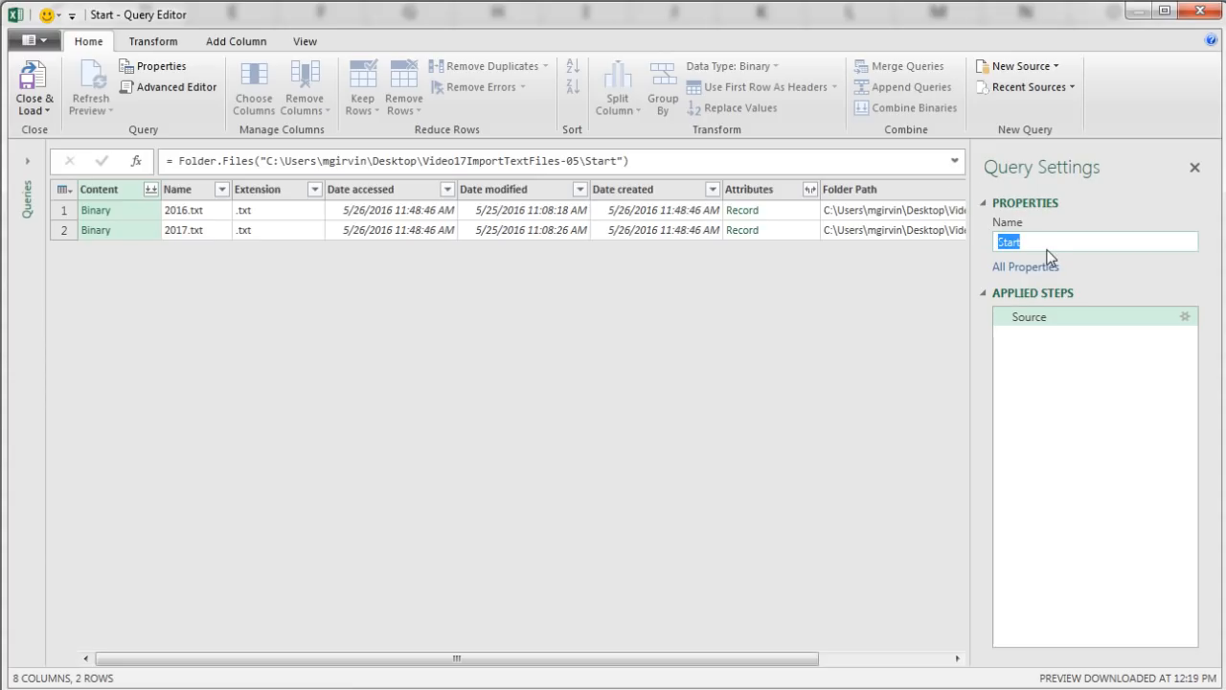
text(TransactionTable)
key(Return)
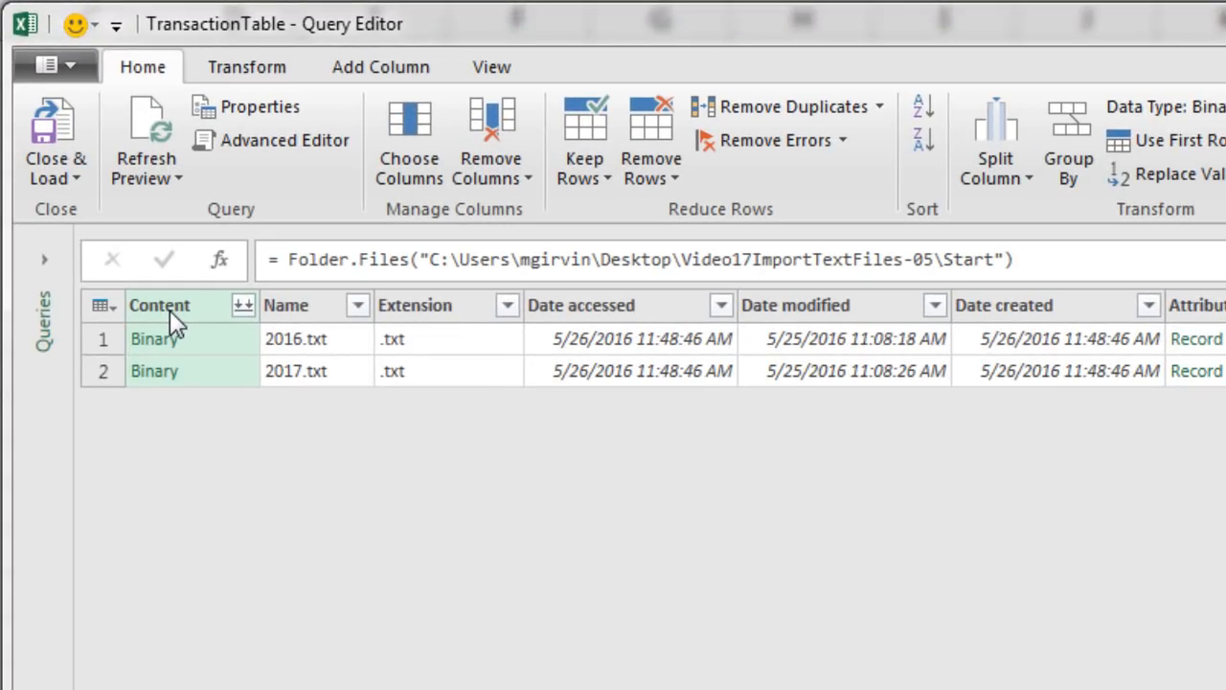
Remove every column except Content and combine the binary text files into one table
right_click(170, 309)
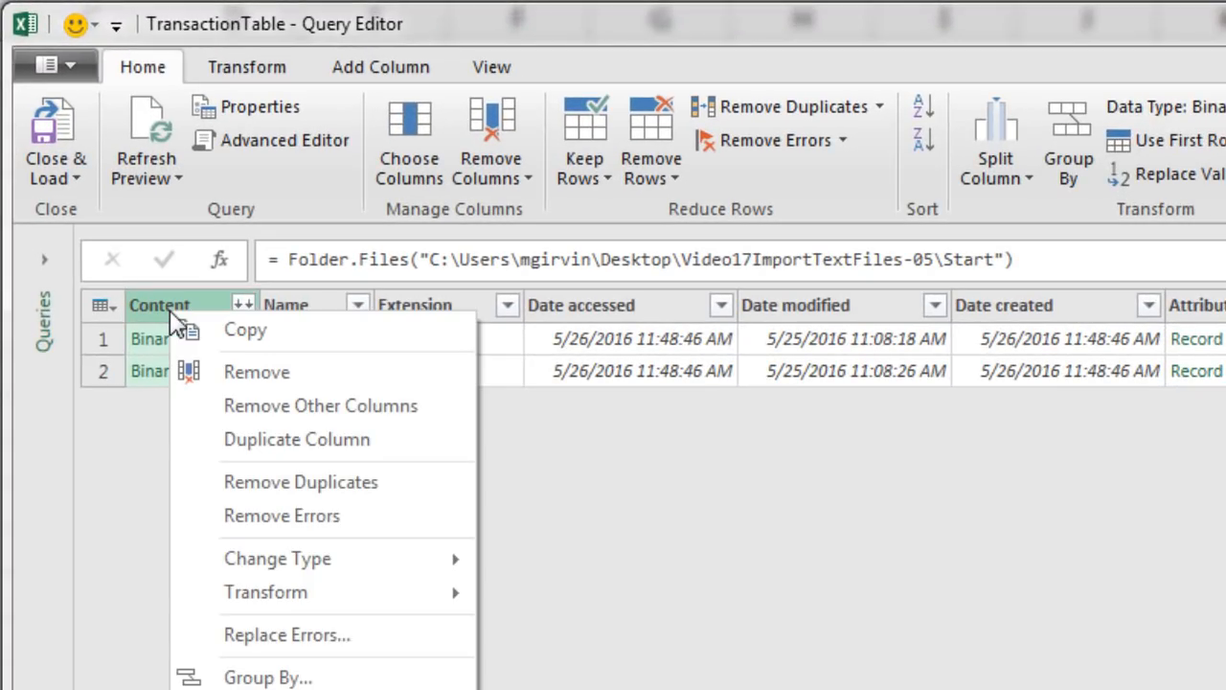
click(234, 410)
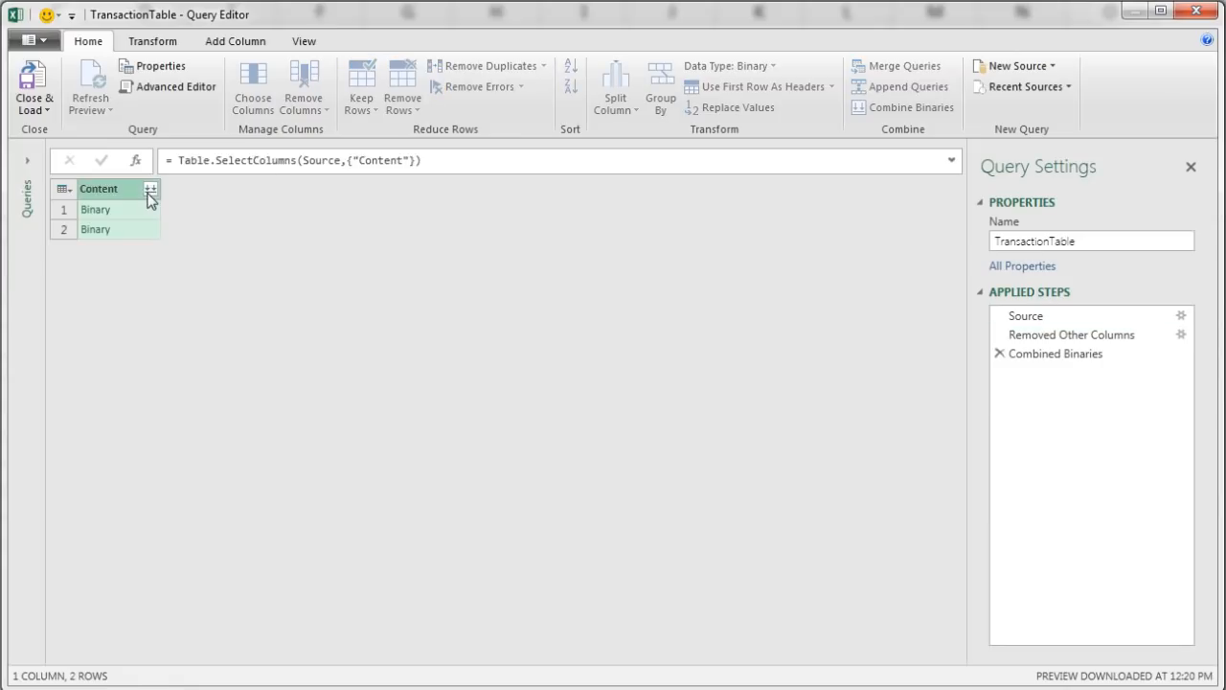
click(234, 295)
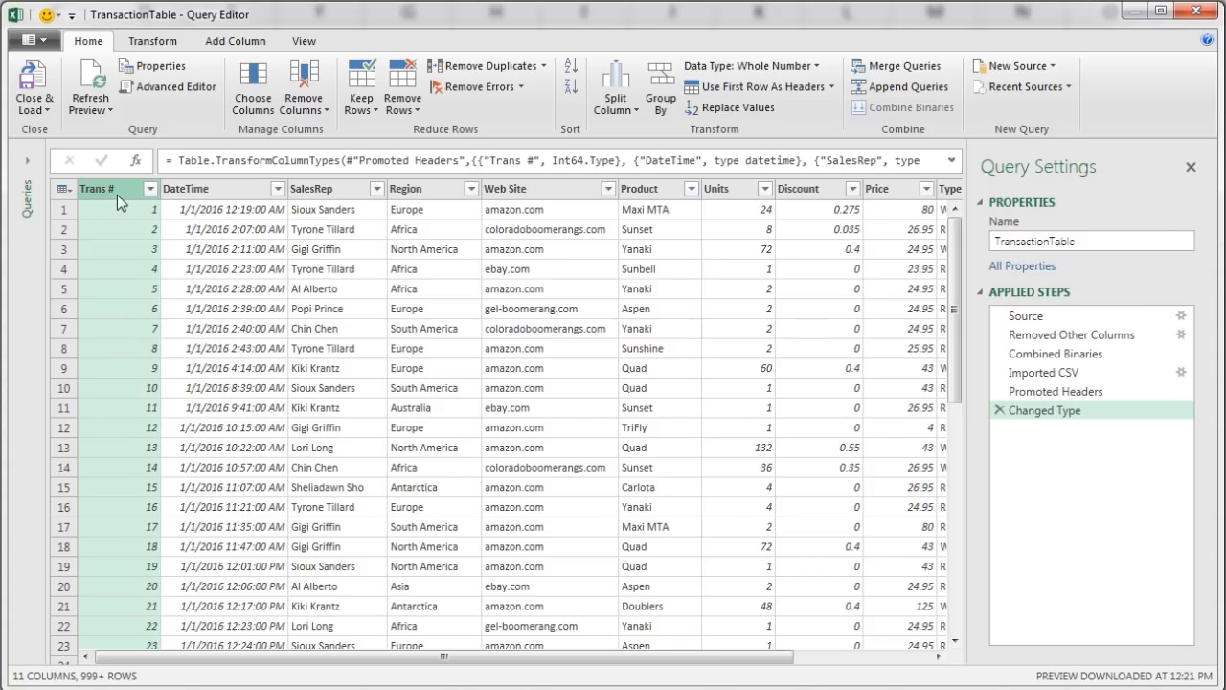
Remove the Trans #, Web Site, Units, Discount and Price columns from the TransactionTable query
key(ctrl)
ctrl+click(536, 196)
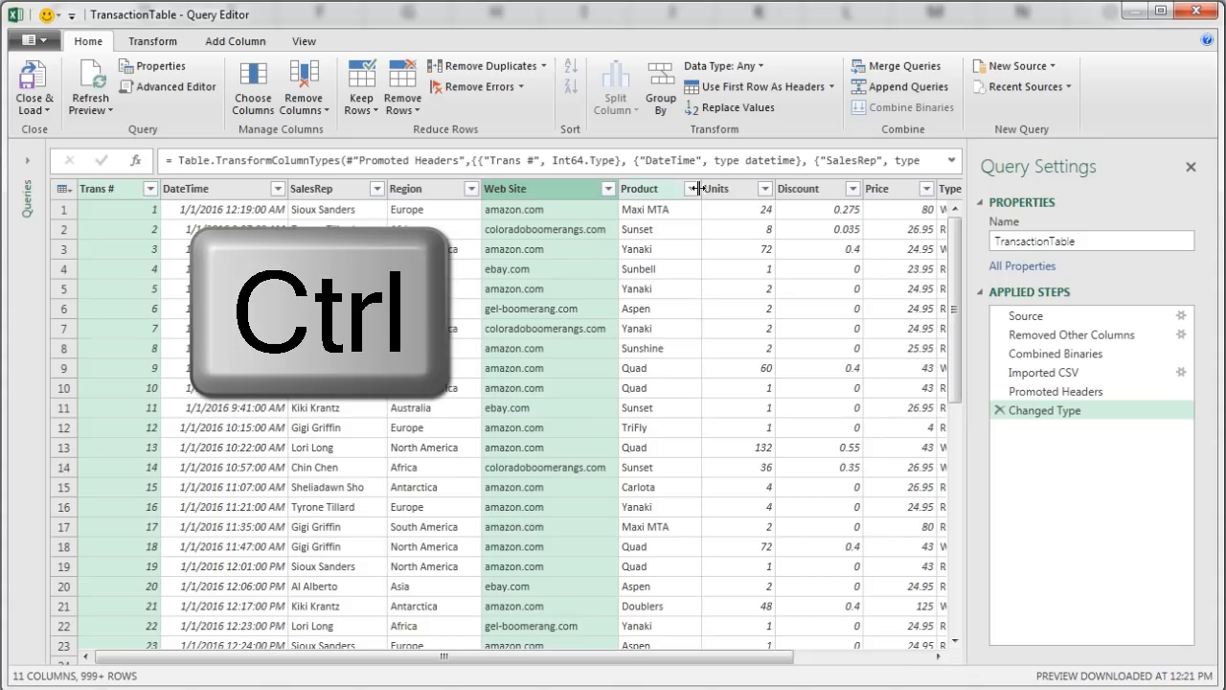
key(ctrl)
ctrl+click(735, 191)
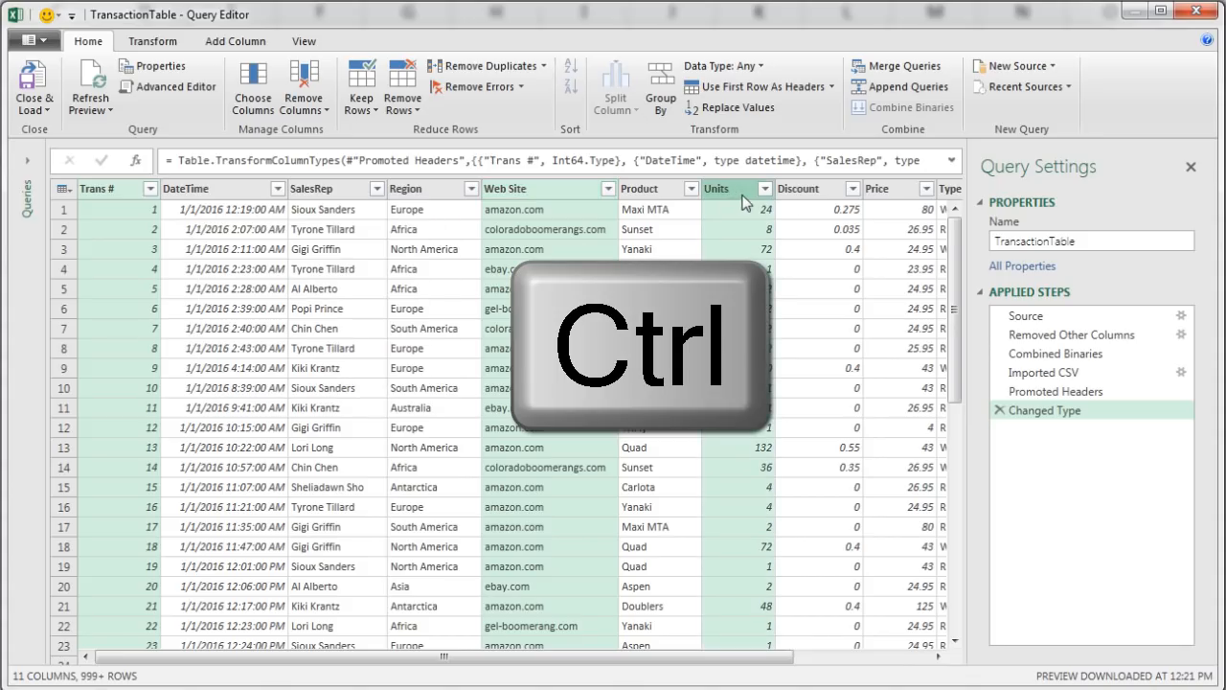
ctrl+click(796, 192)
ctrl+click(886, 192)
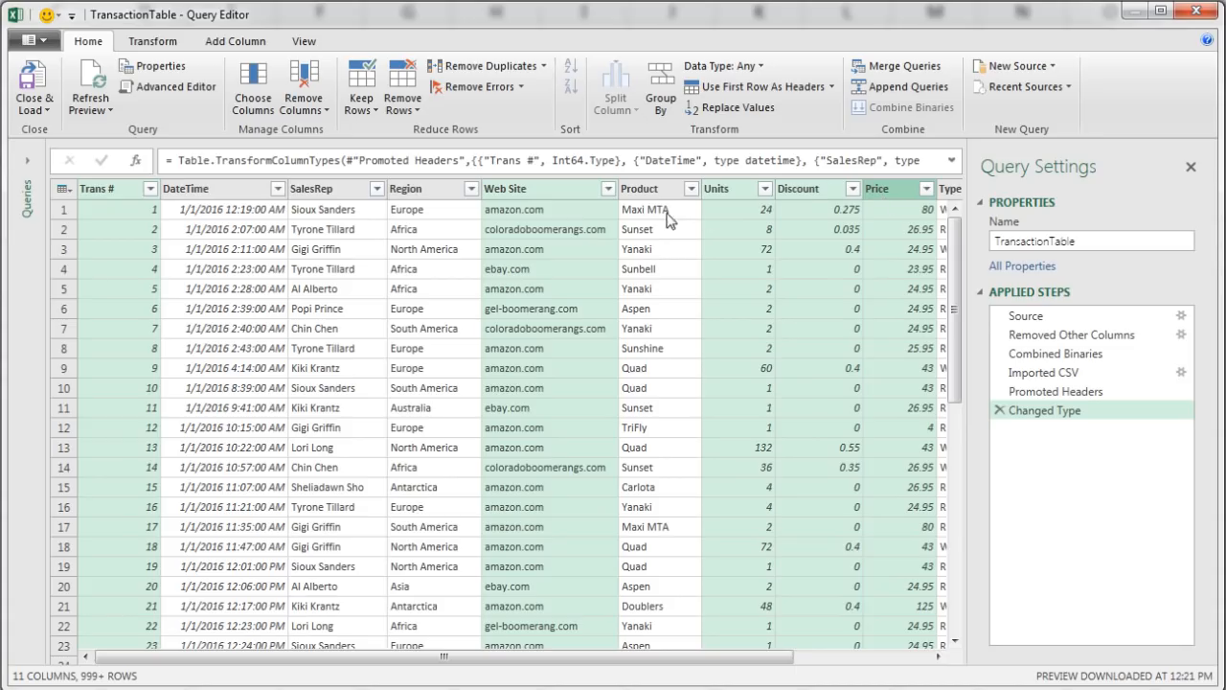
right_click(501, 199)
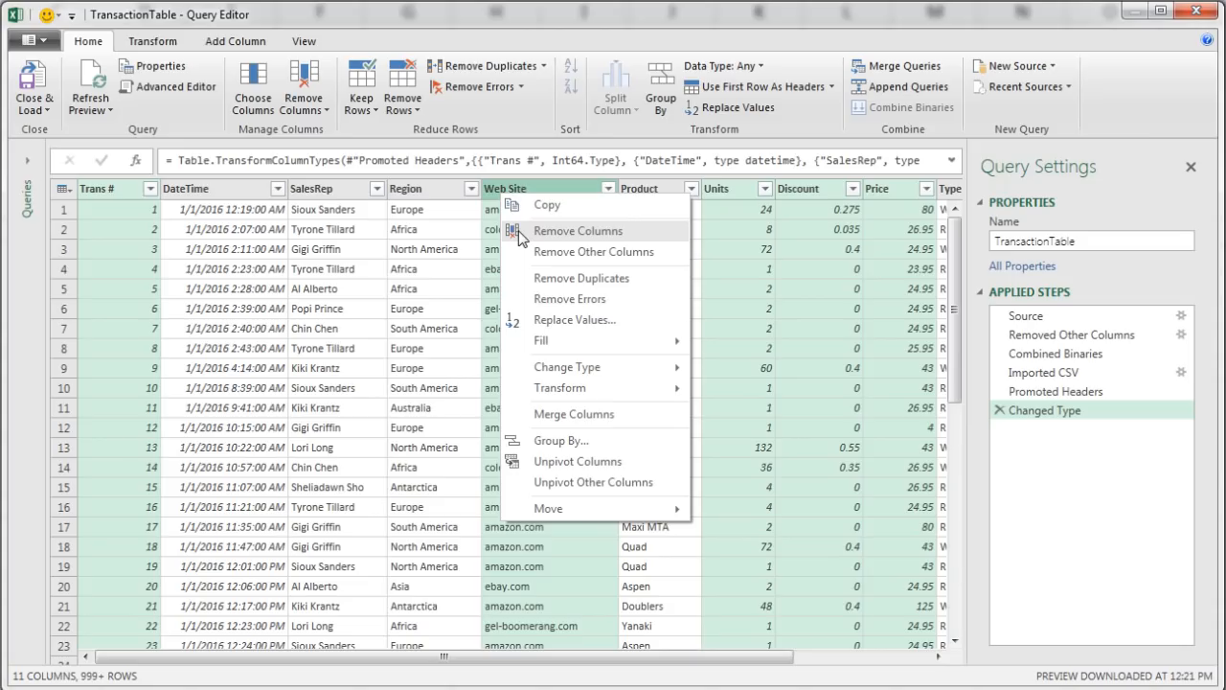
click(521, 234)
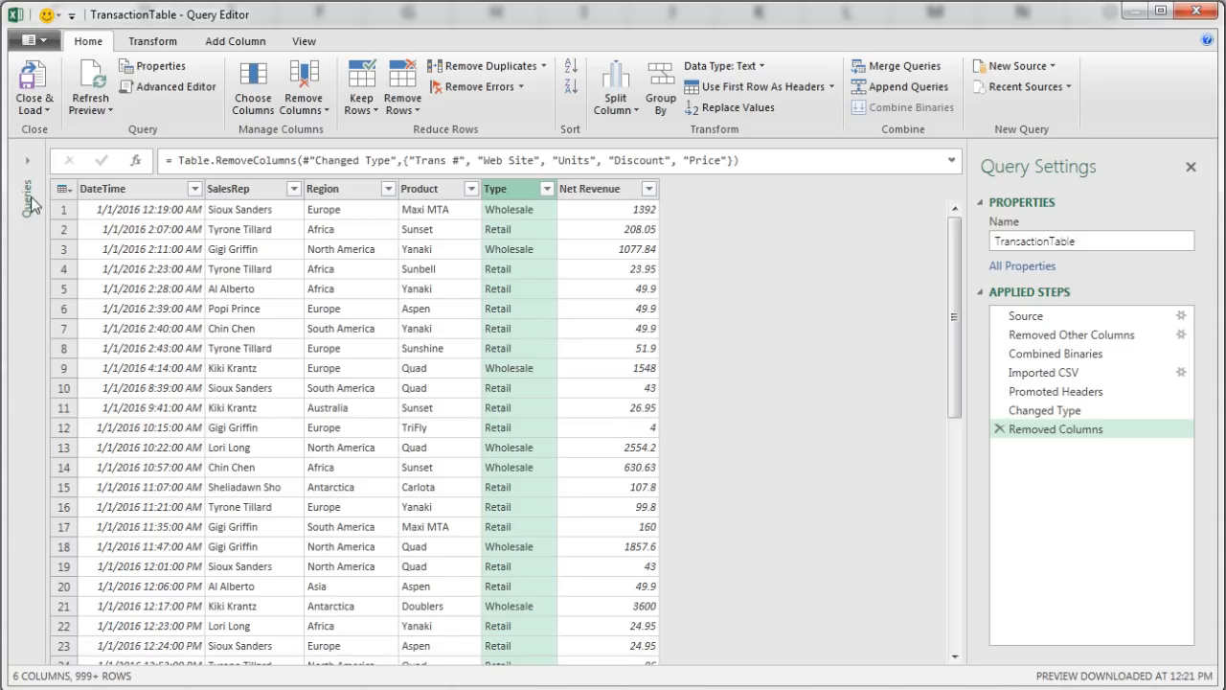
Load the complete list of values in the Type column and filter out the rows containing the repeated header text "Type"
click(548, 190)
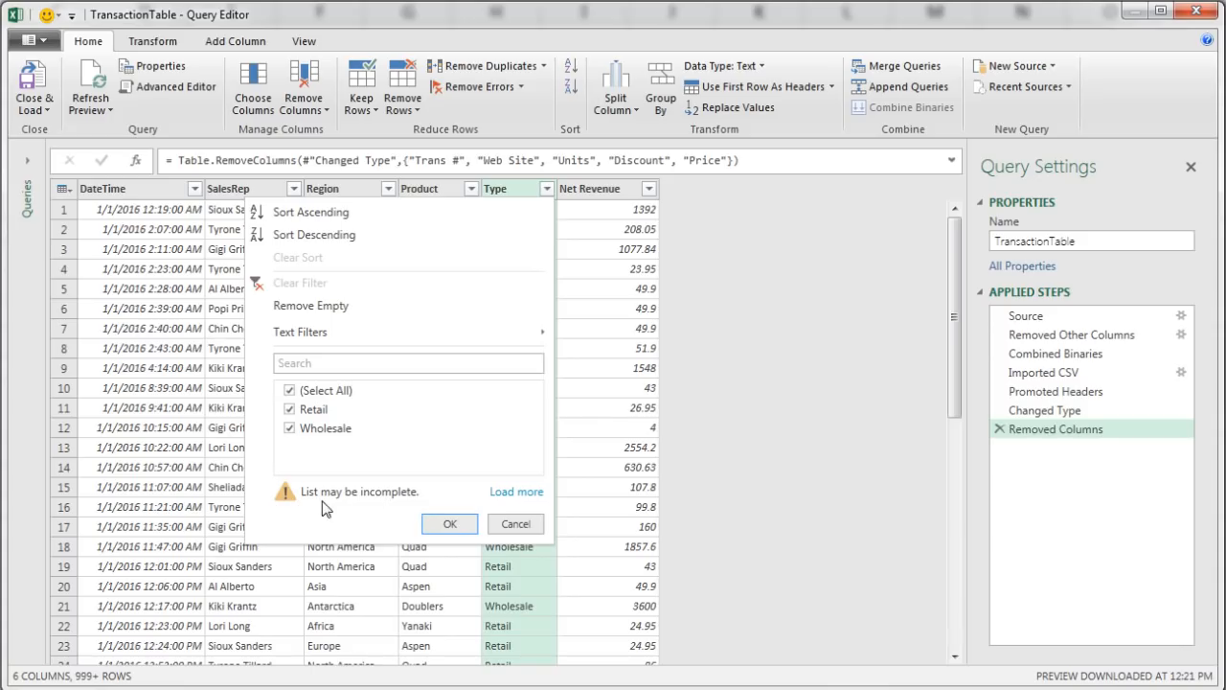
click(509, 493)
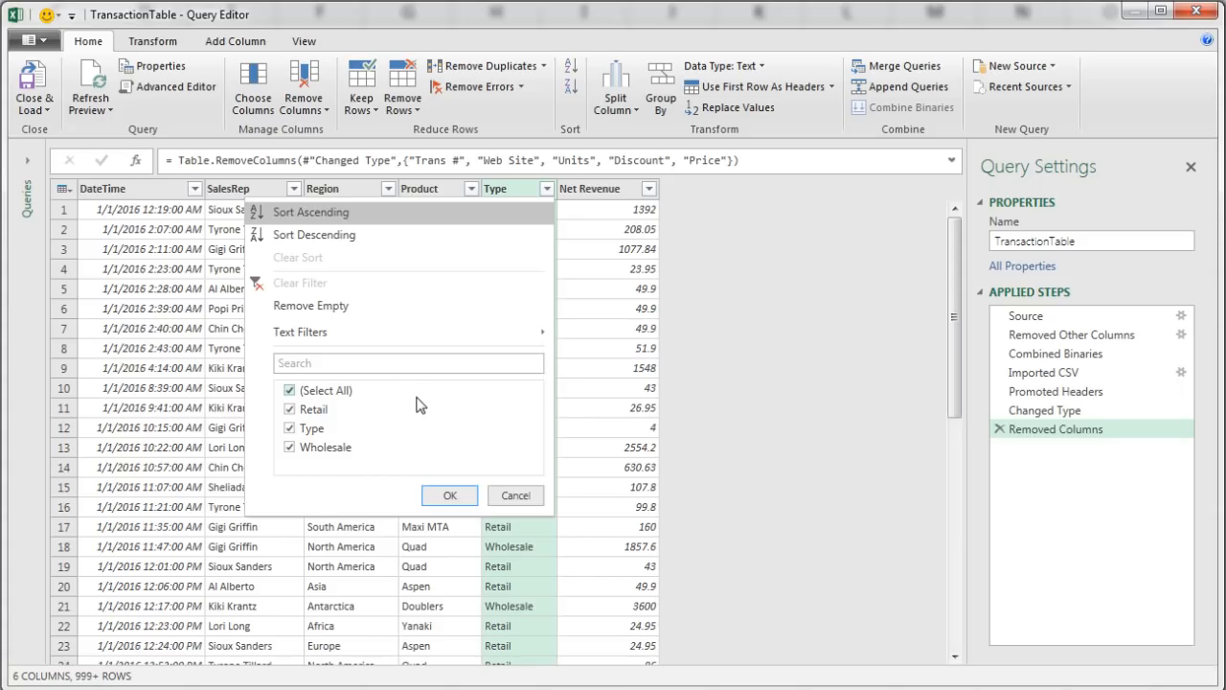
click(290, 429)
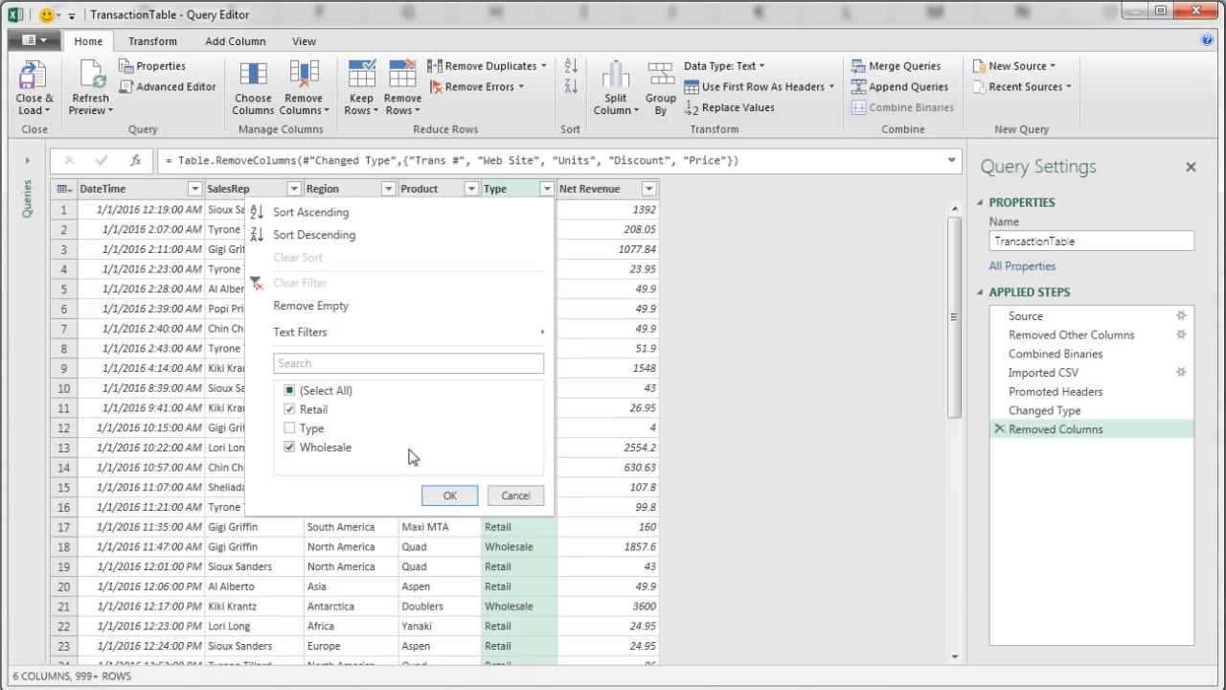
click(451, 496)
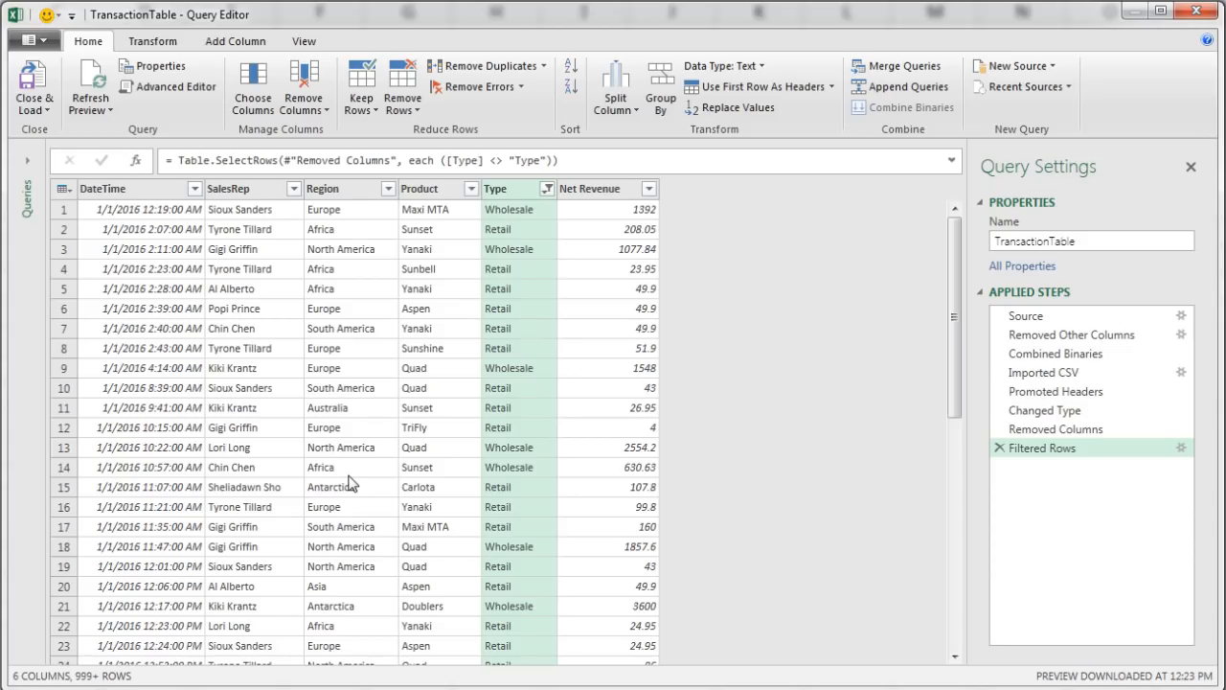
Check the data type of each remaining column, from DateTime through Net Revenue
click(150, 188)
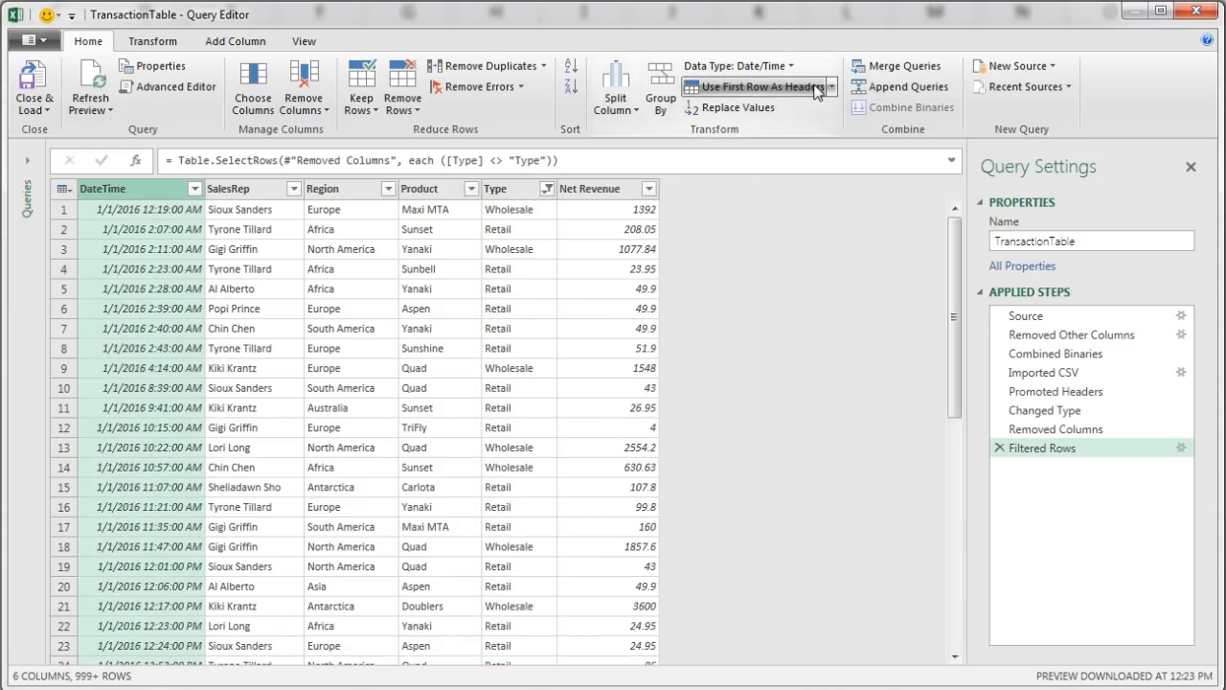
click(790, 67)
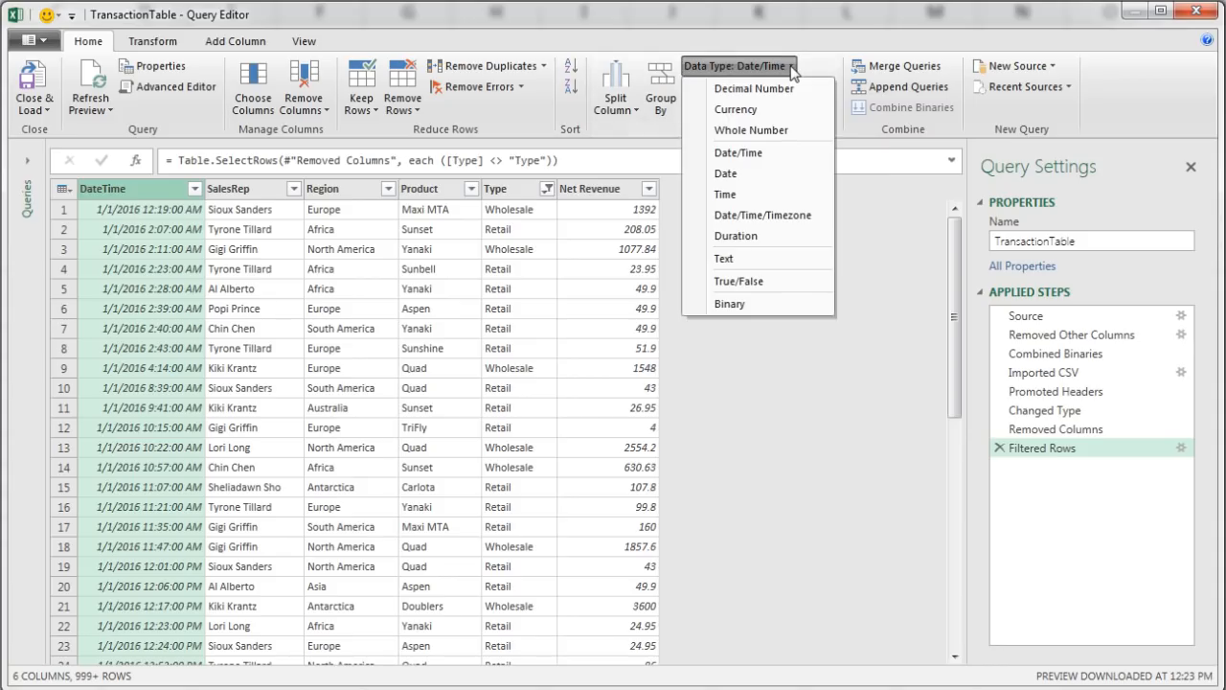
click(791, 67)
click(245, 191)
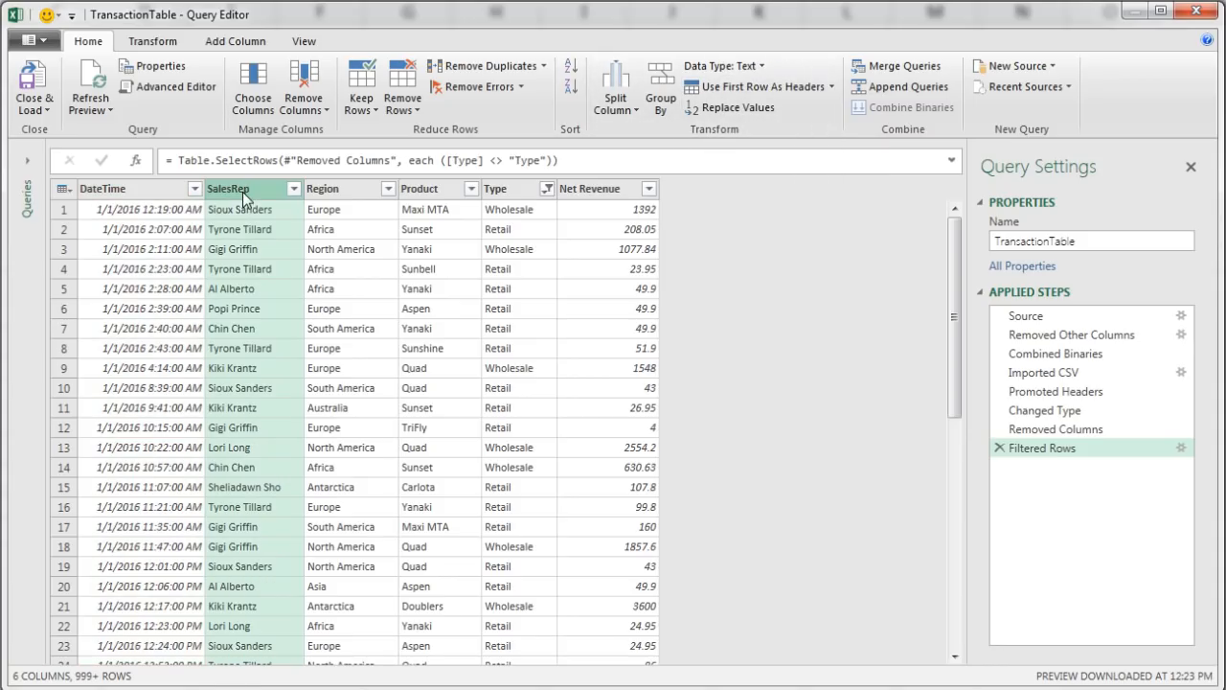
click(324, 190)
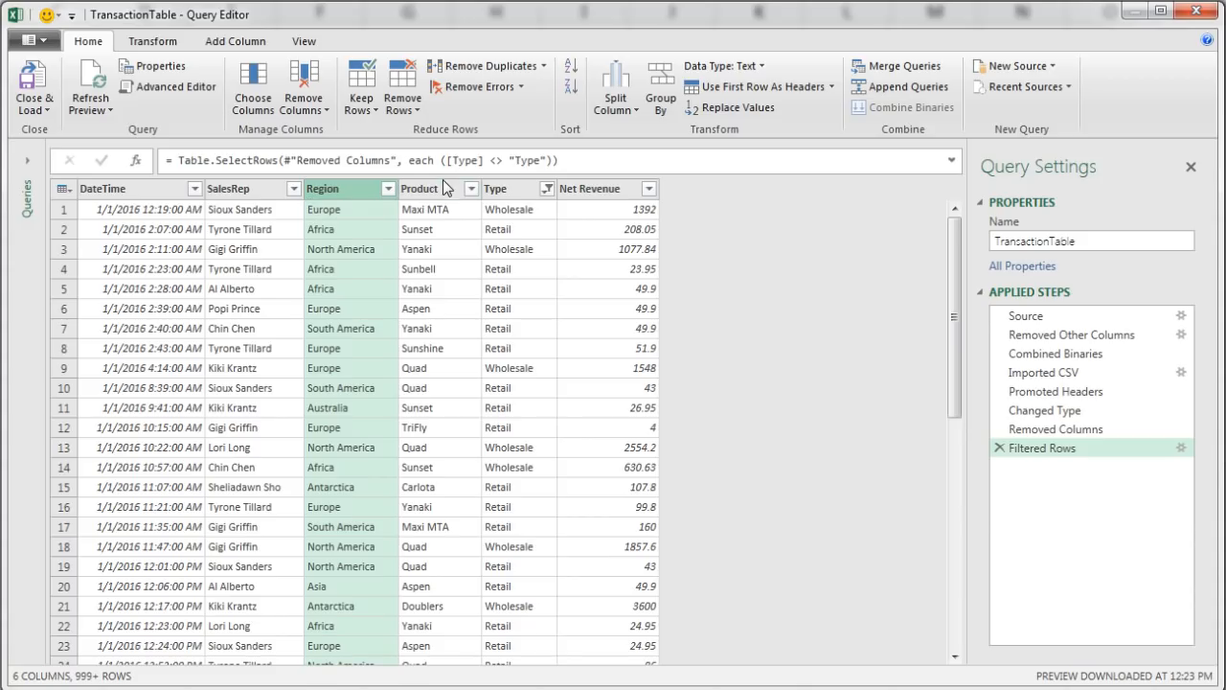
click(430, 190)
click(523, 192)
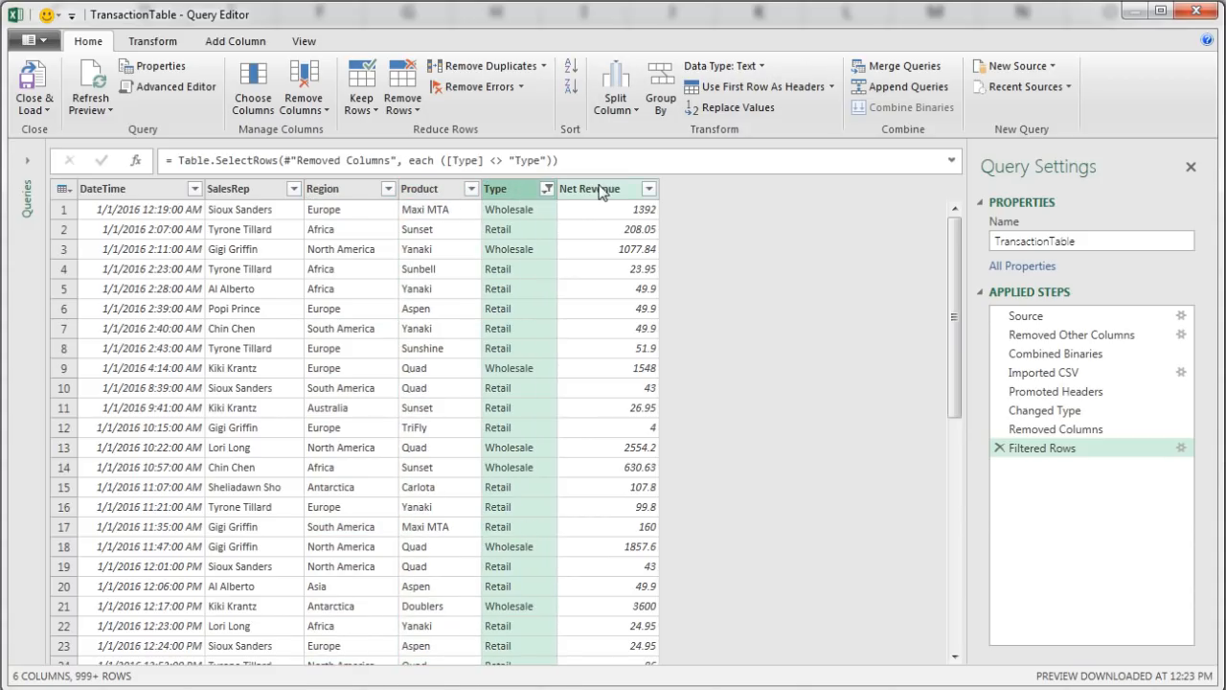
click(603, 189)
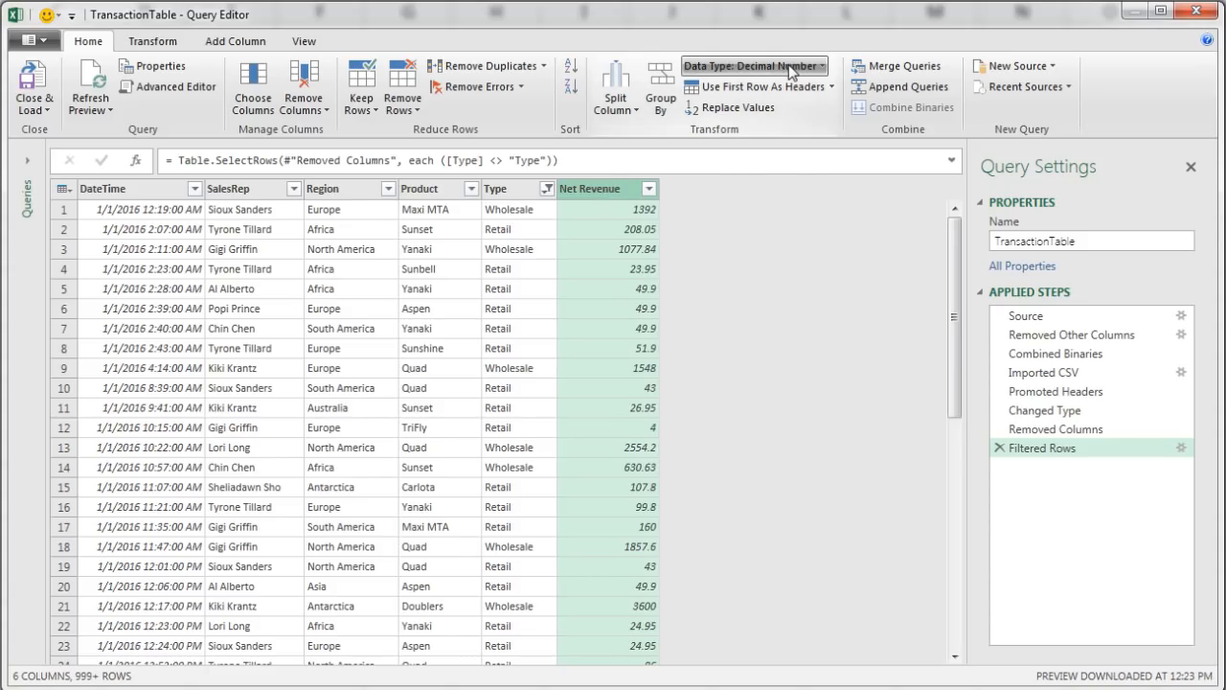
Close the query and load it as Only Create Connection, with its data added to the Data Model
click(47, 105)
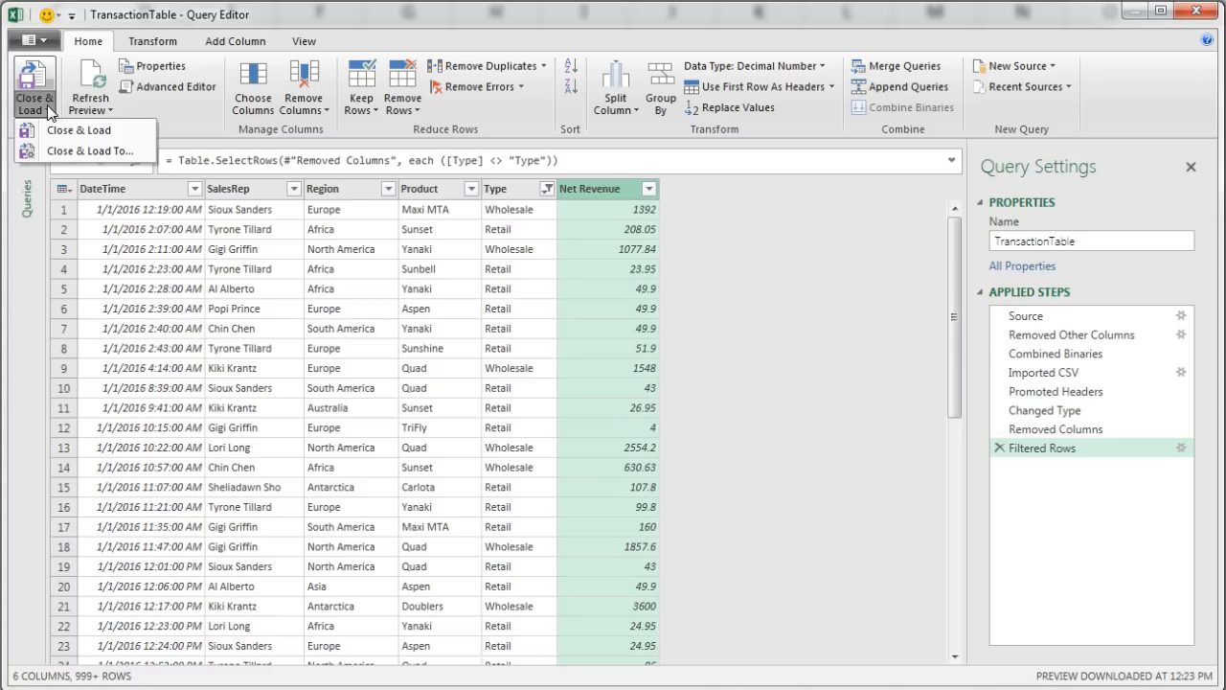
click(56, 154)
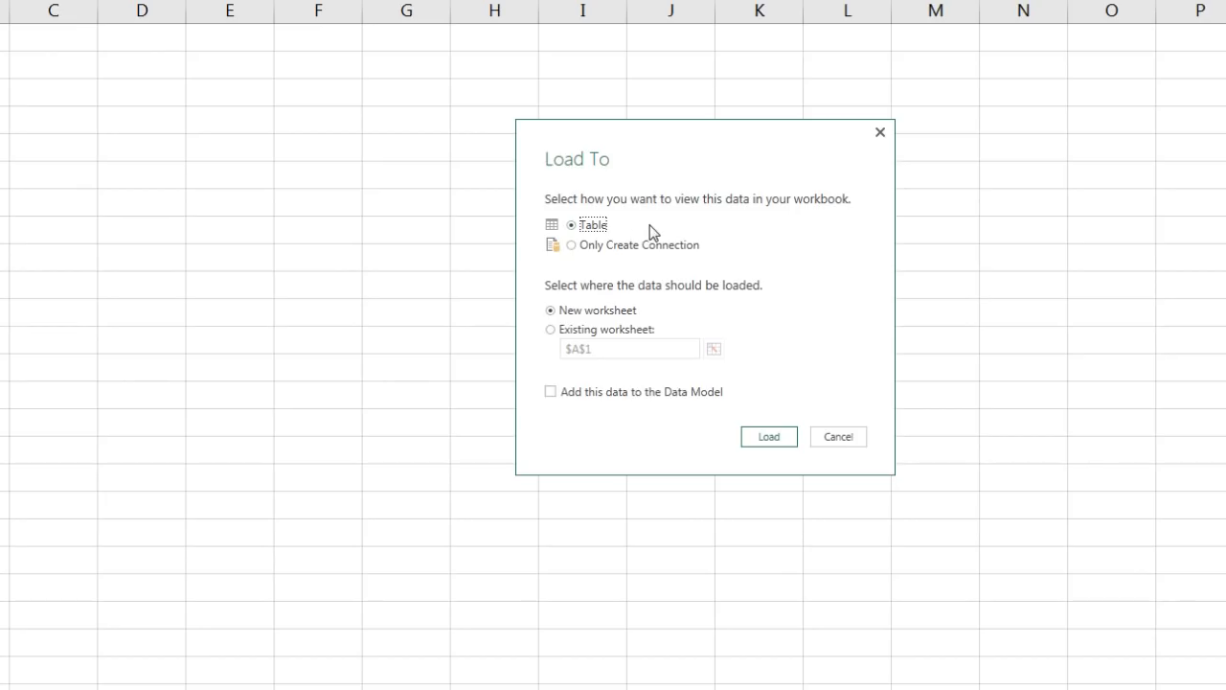
click(571, 247)
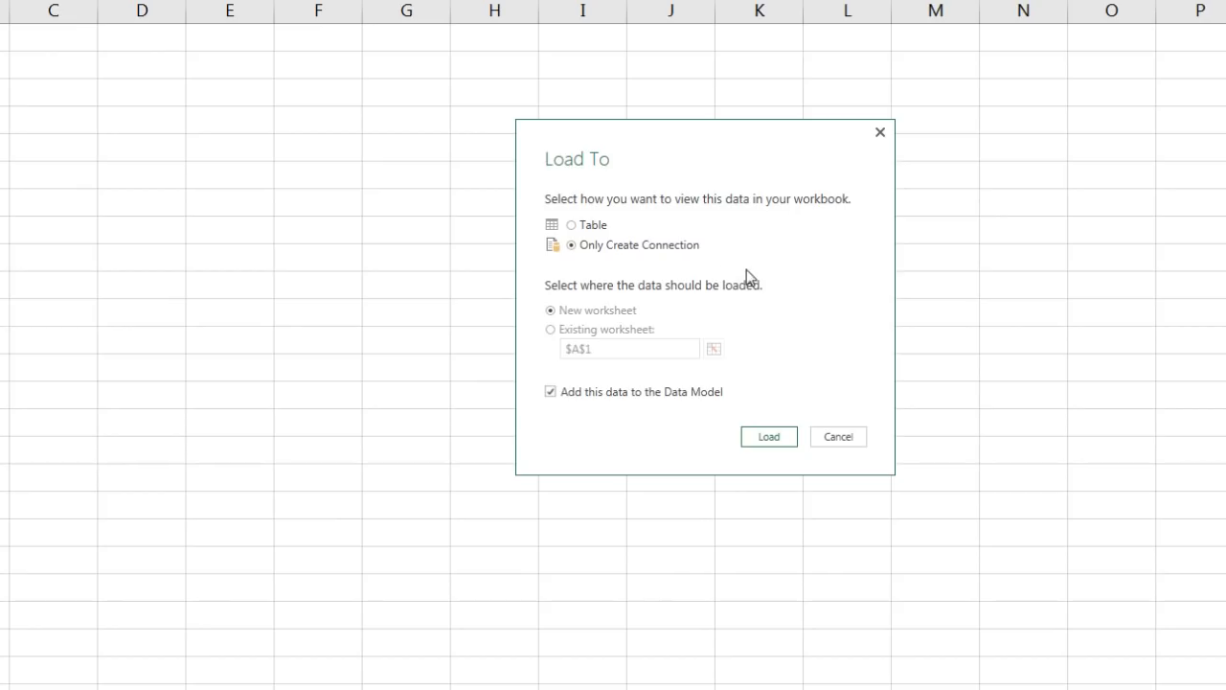
click(771, 440)
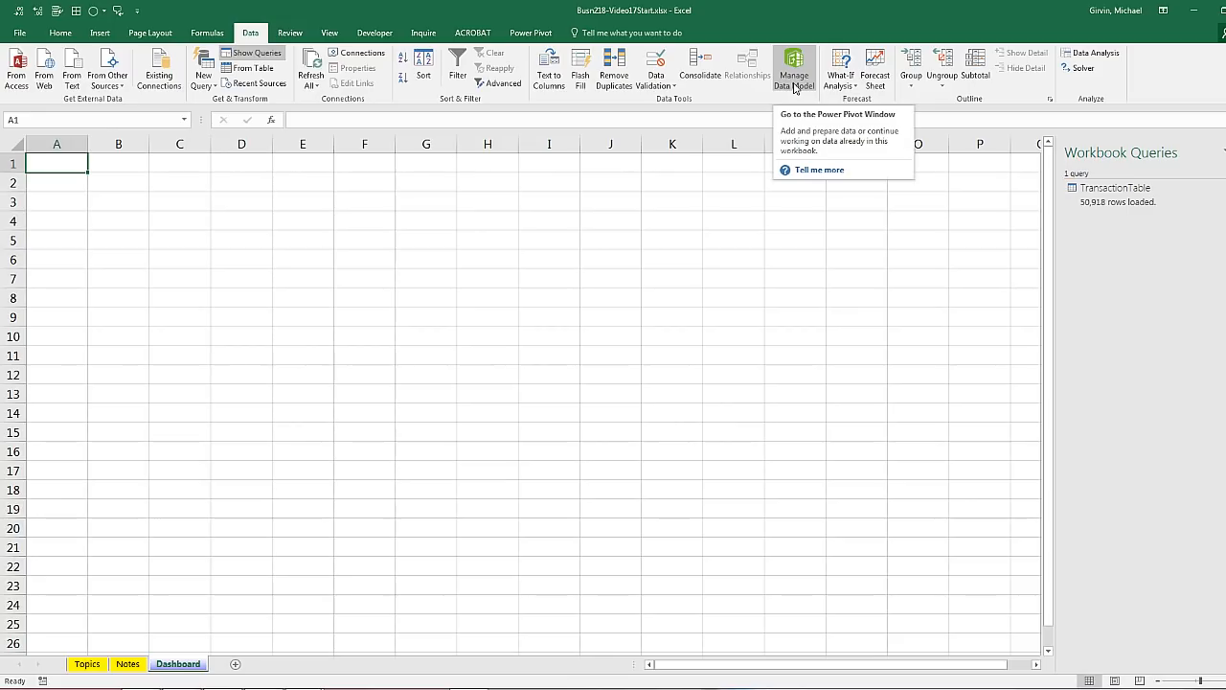
Open the Data Model in the Power Pivot window and create a PivotTable from it on a new worksheet
click(551, 38)
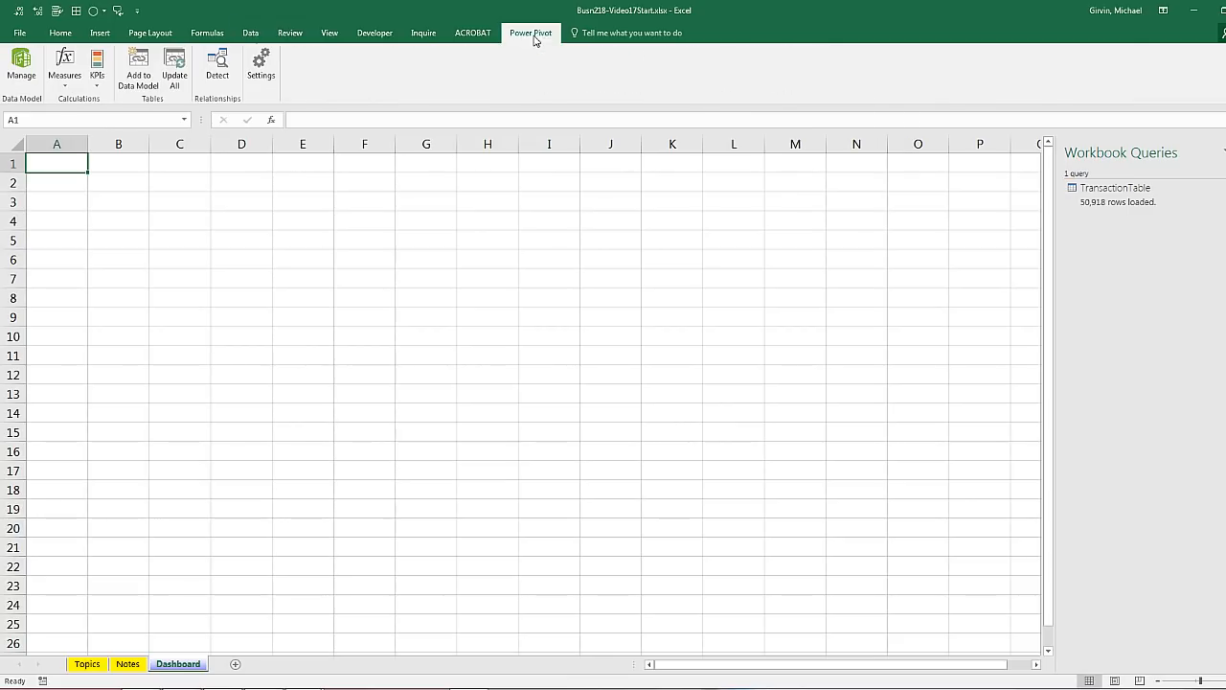
click(20, 69)
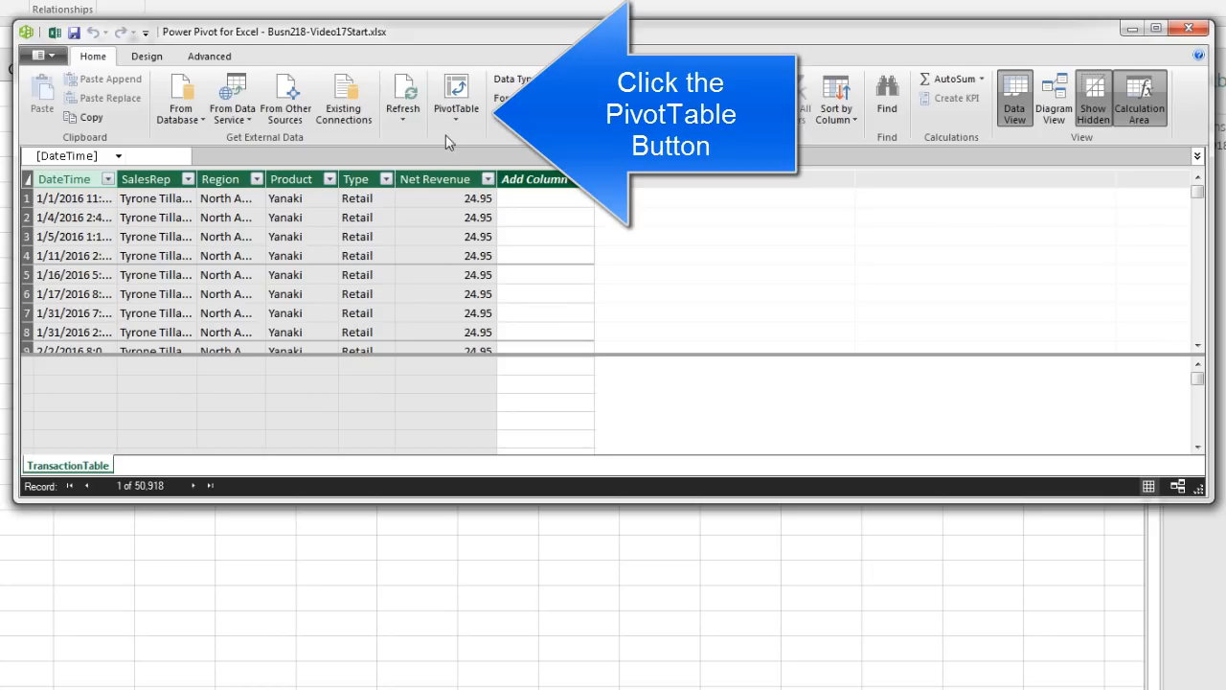
click(456, 94)
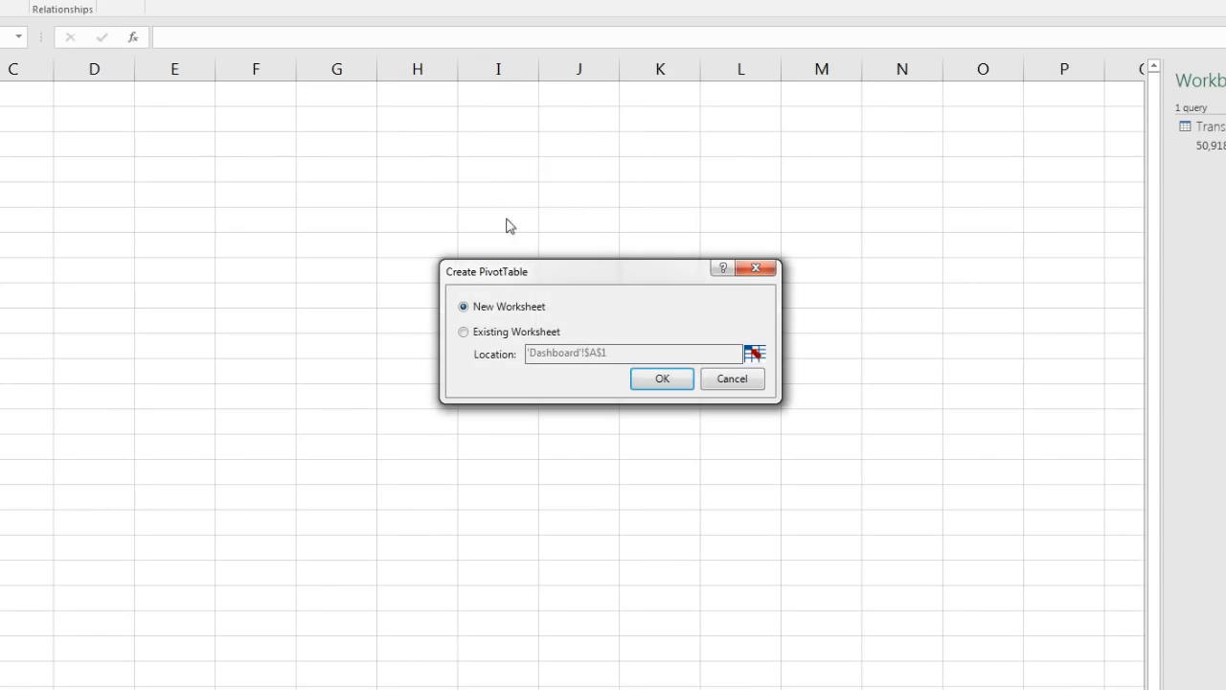
click(678, 384)
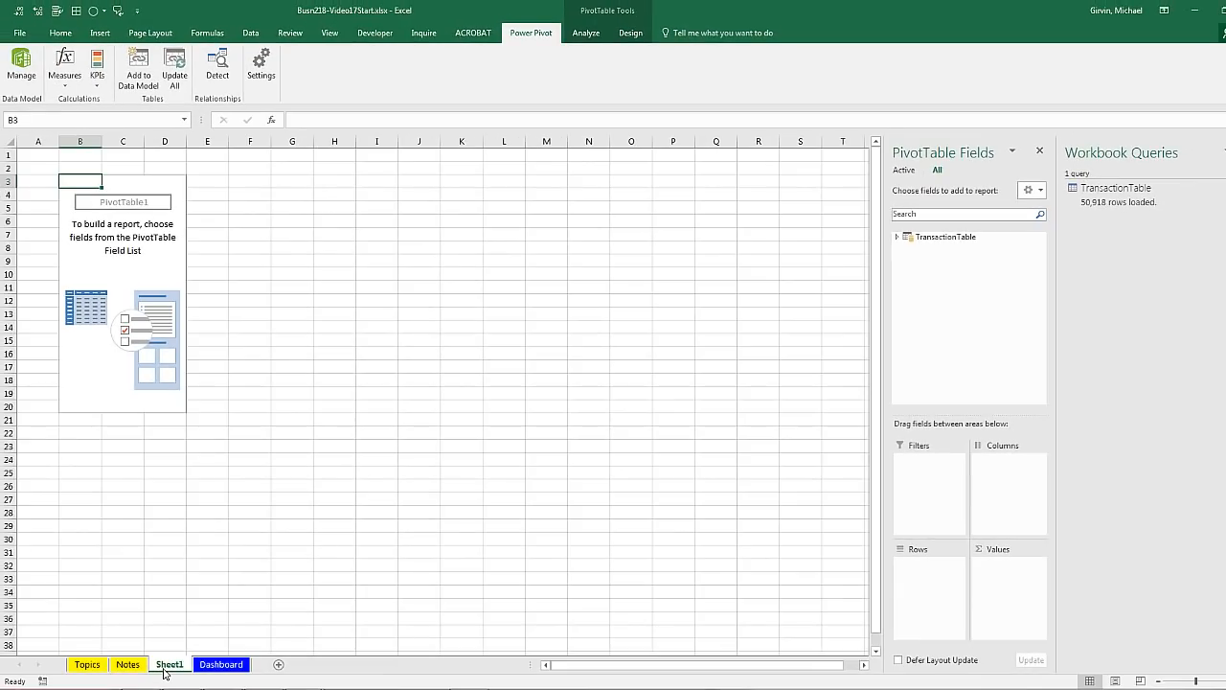
Rename the new PivotTable worksheet as MonthReport
double_click(168, 665)
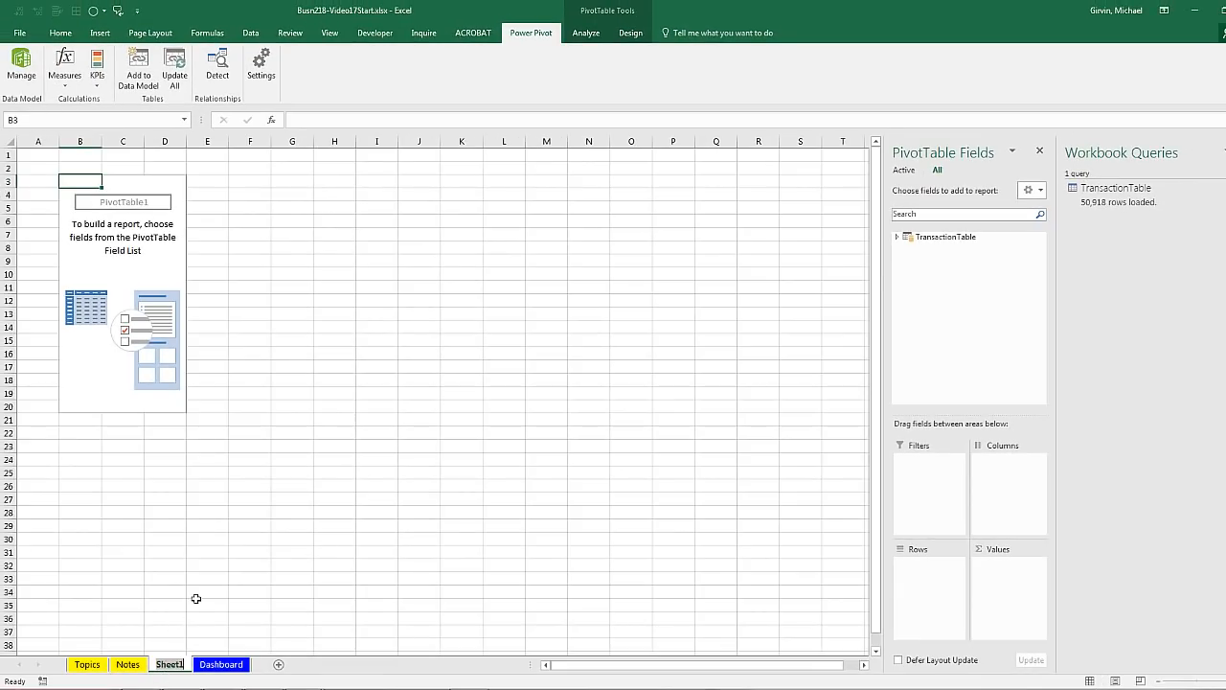
text(MonthReport)
key(Return)
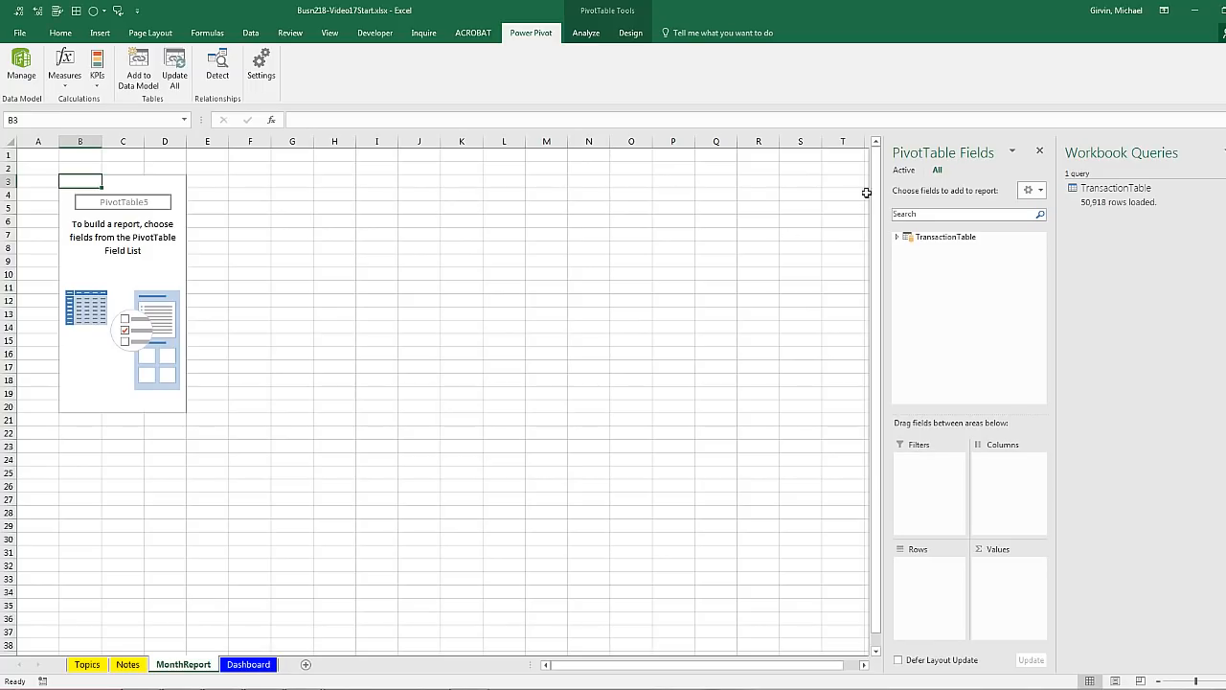
Add DateTime to the PivotTable's Rows area and remove the DateTime (Quarter) and DateTime fields, keeping DateTime (Year) and DateTime (Month)
drag(918, 153, 330, 174)
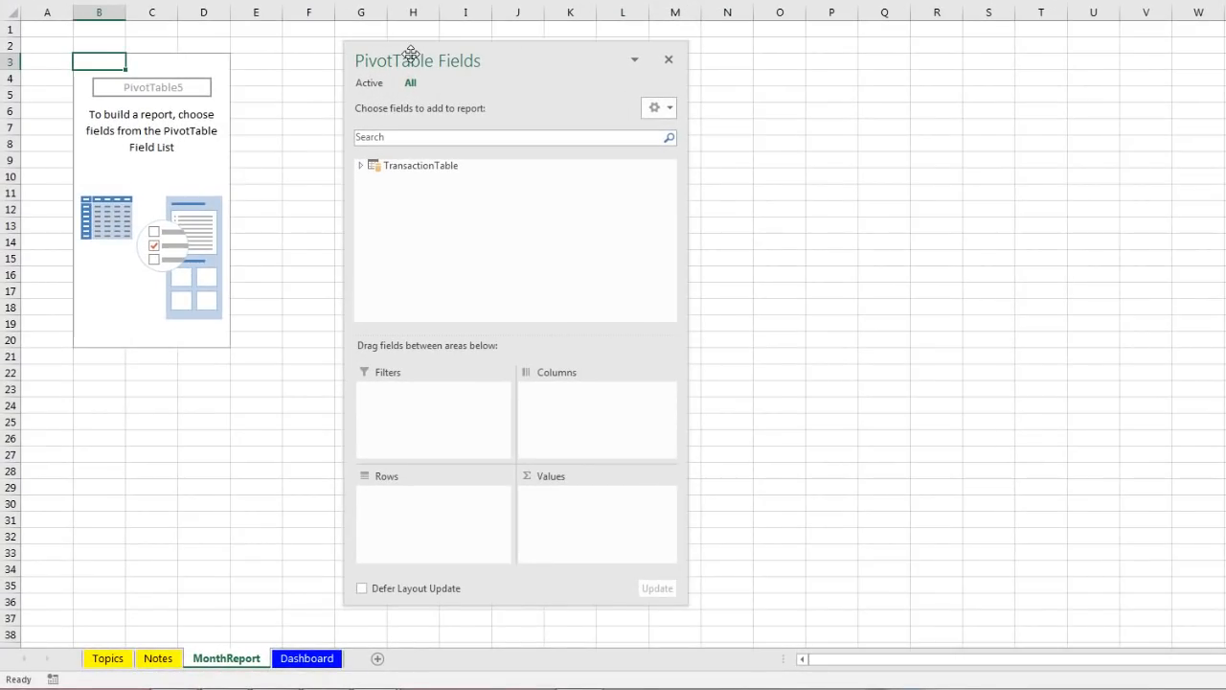
click(360, 165)
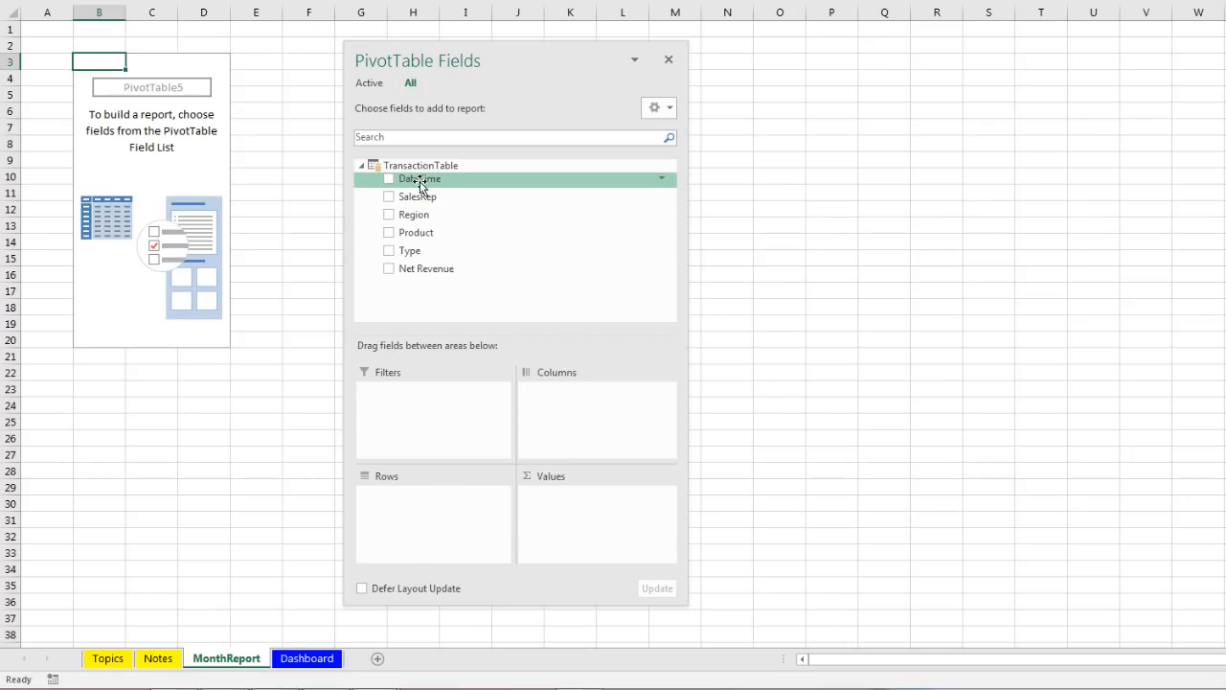
drag(412, 180, 432, 501)
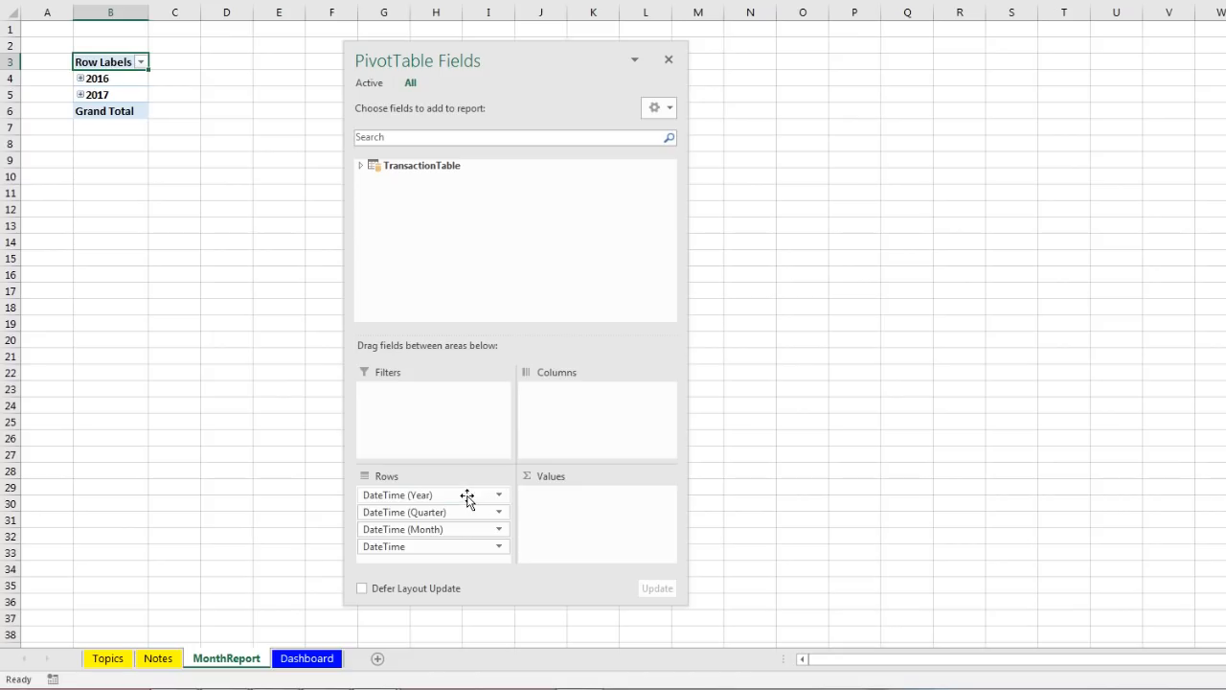
drag(438, 511, 471, 186)
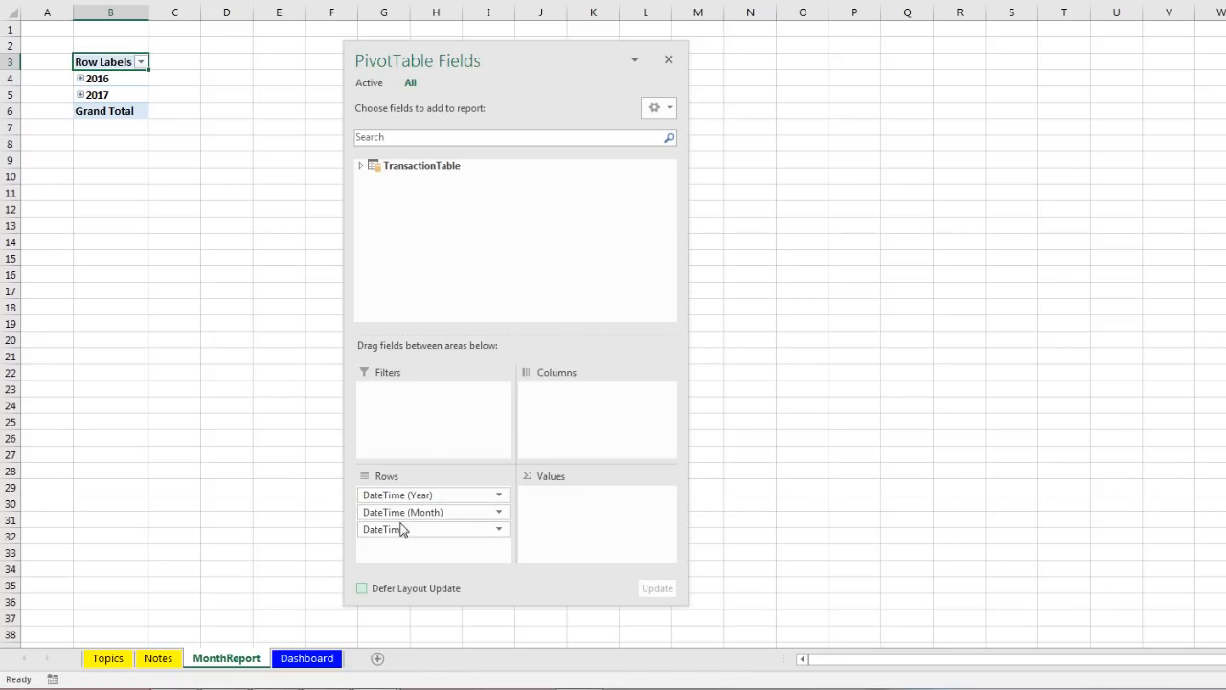
drag(392, 535, 468, 308)
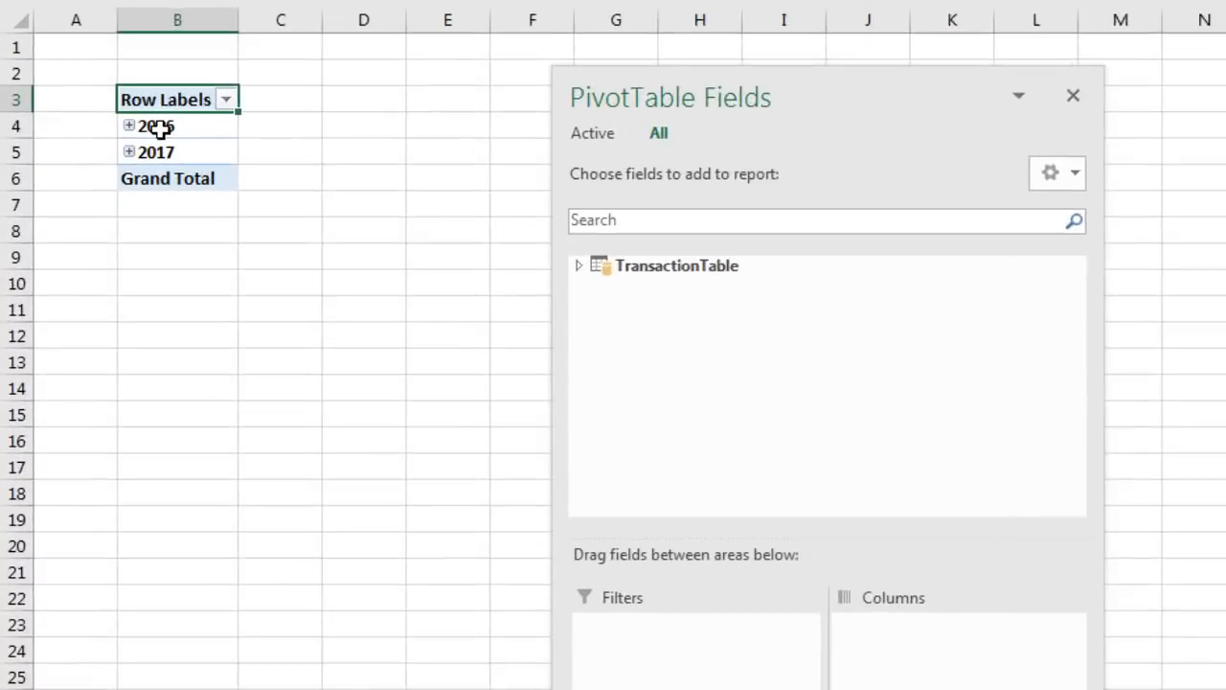
Expand the entire year field in the PivotTable's row labels, and check the date grouping columns in the Power Pivot window
right_click(159, 127)
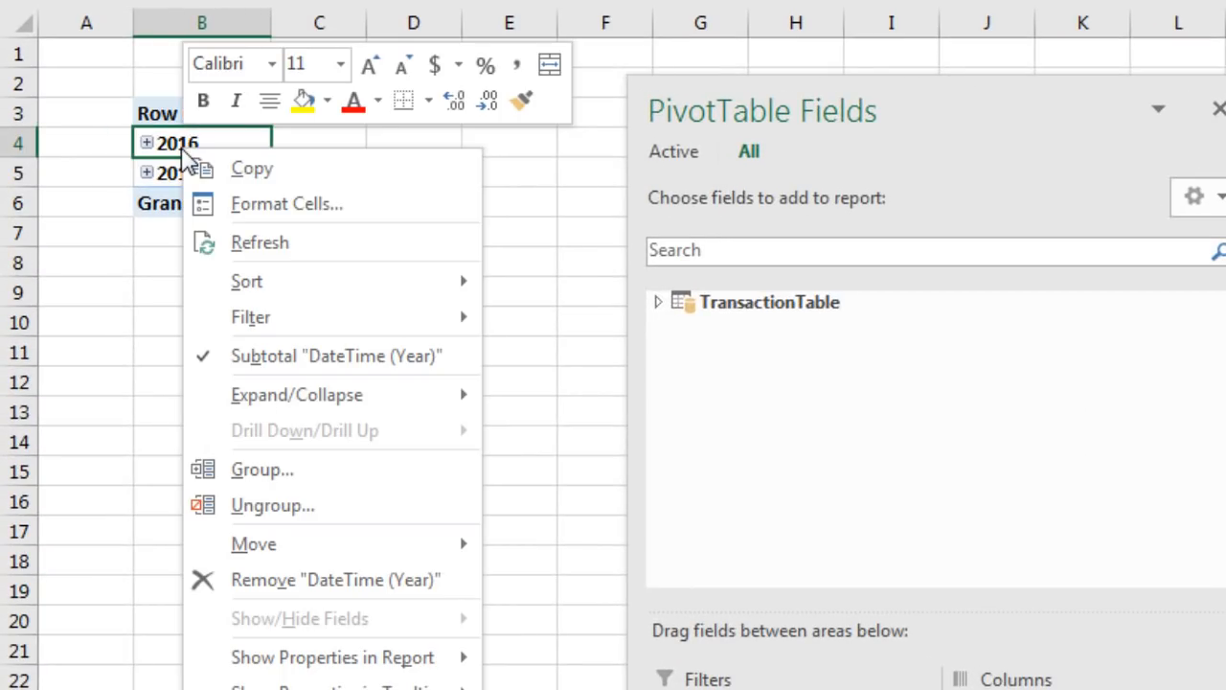
mouse_move(329, 399)
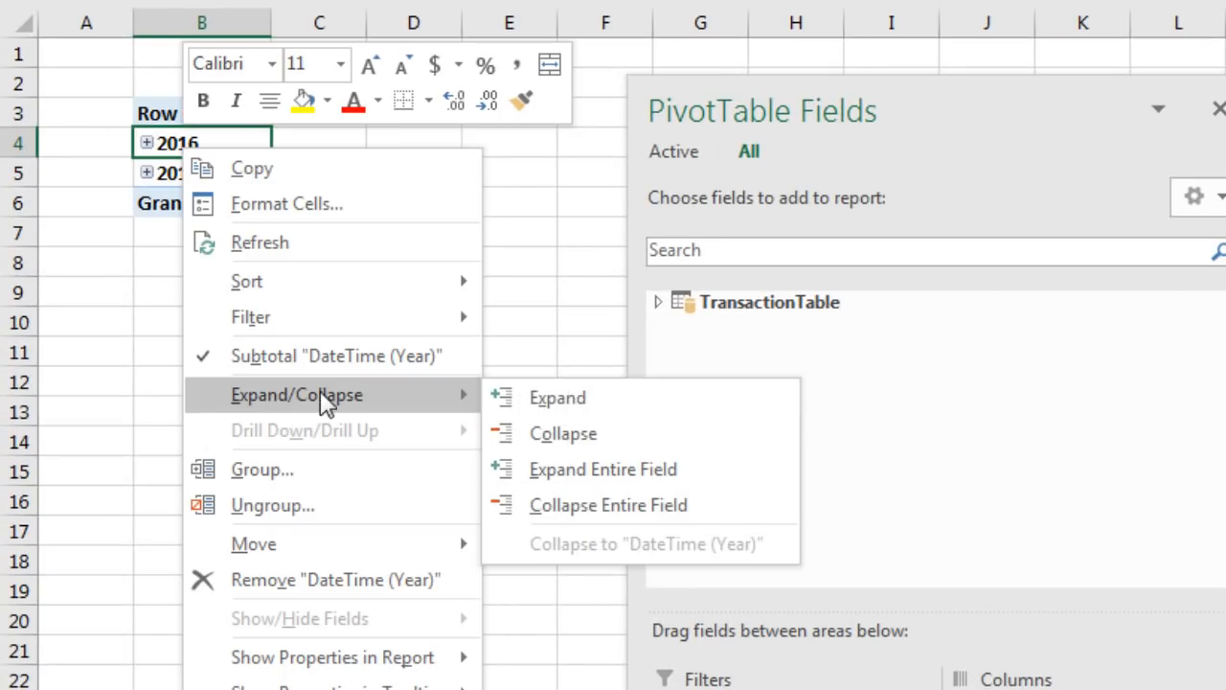
click(591, 469)
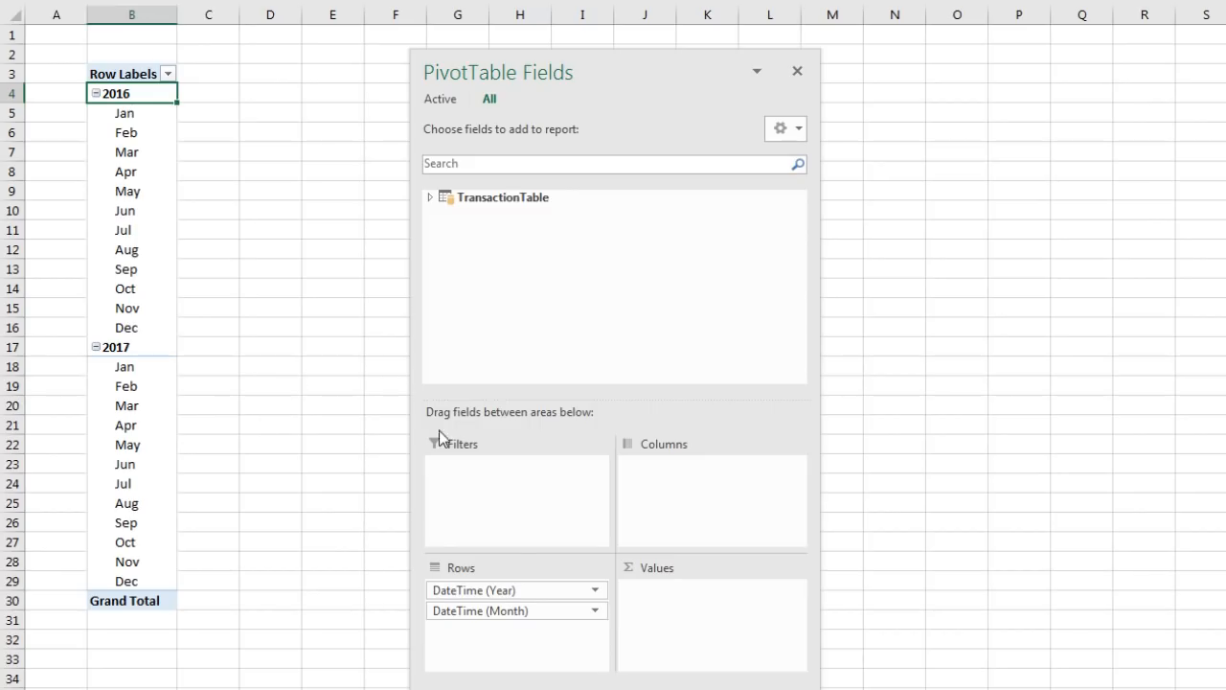
key(alt+Tab)
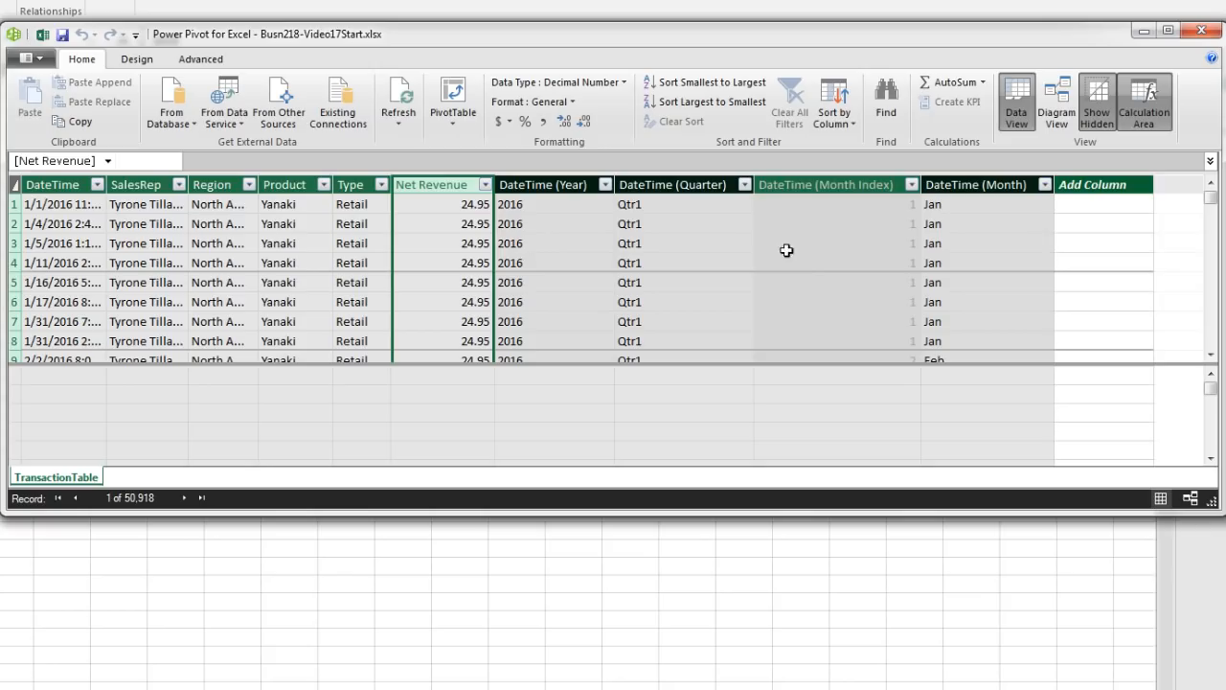
key(alt+Tab)
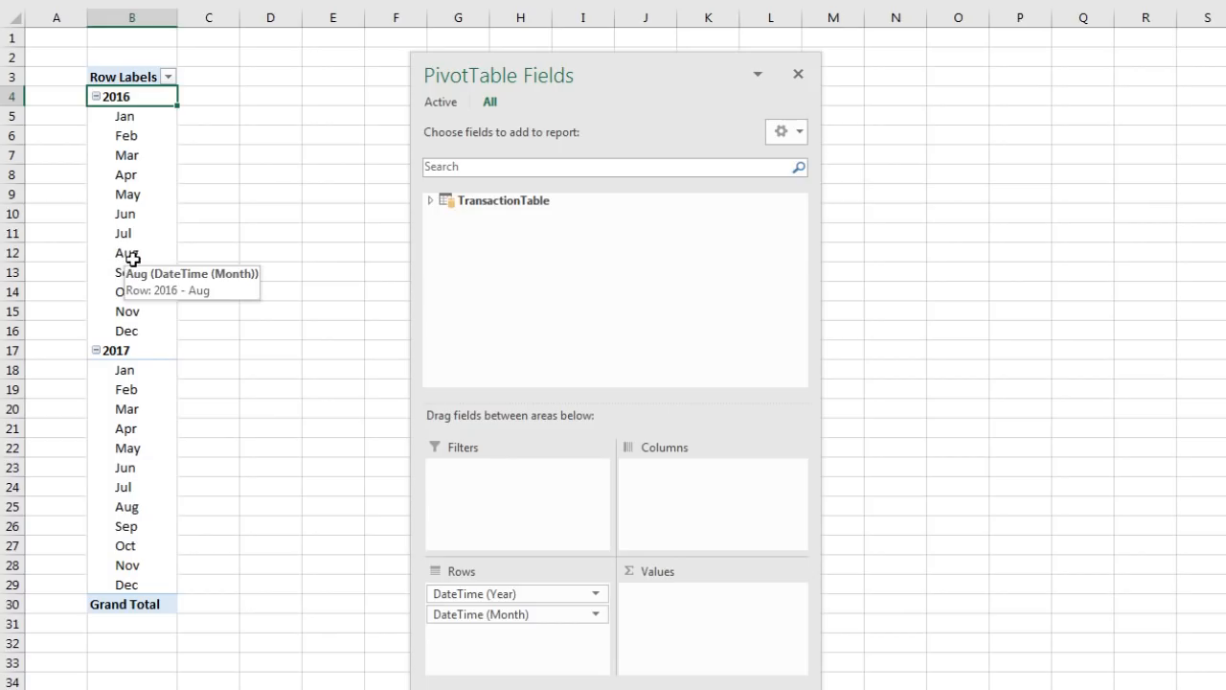
Look through the TransactionTable fields in the PivotTable field list, and read the Power Pivot DAX Measures section on the Notes sheet
click(430, 201)
drag(797, 300, 793, 359)
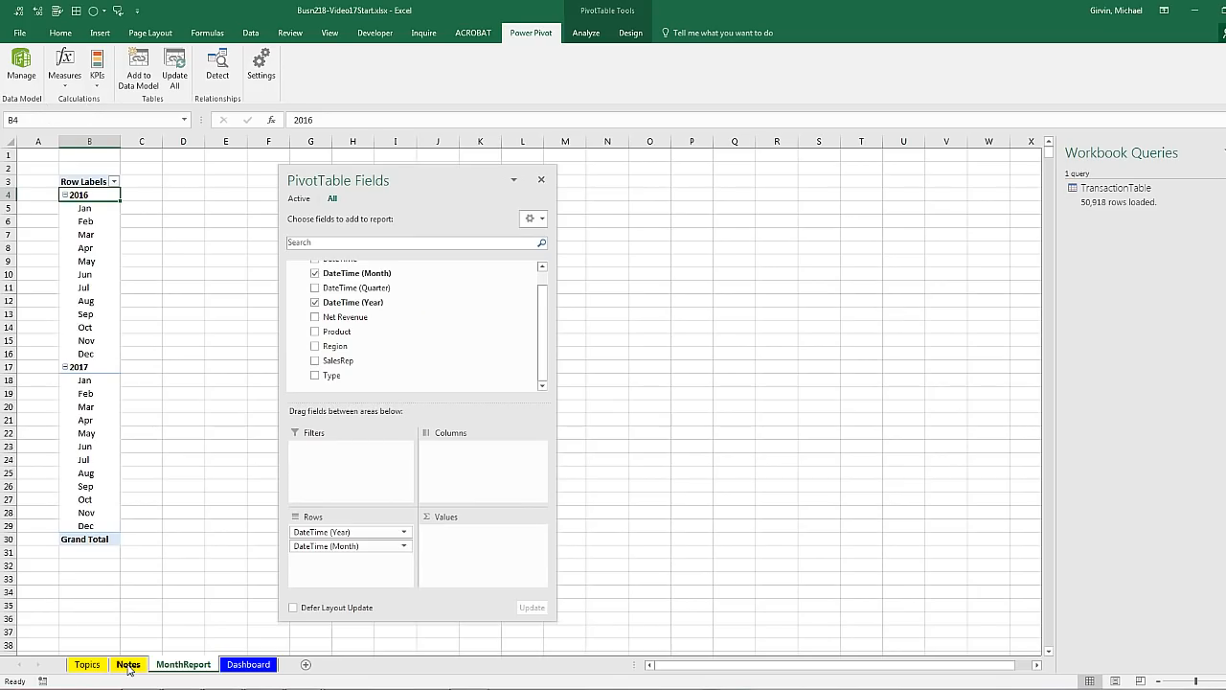
click(127, 665)
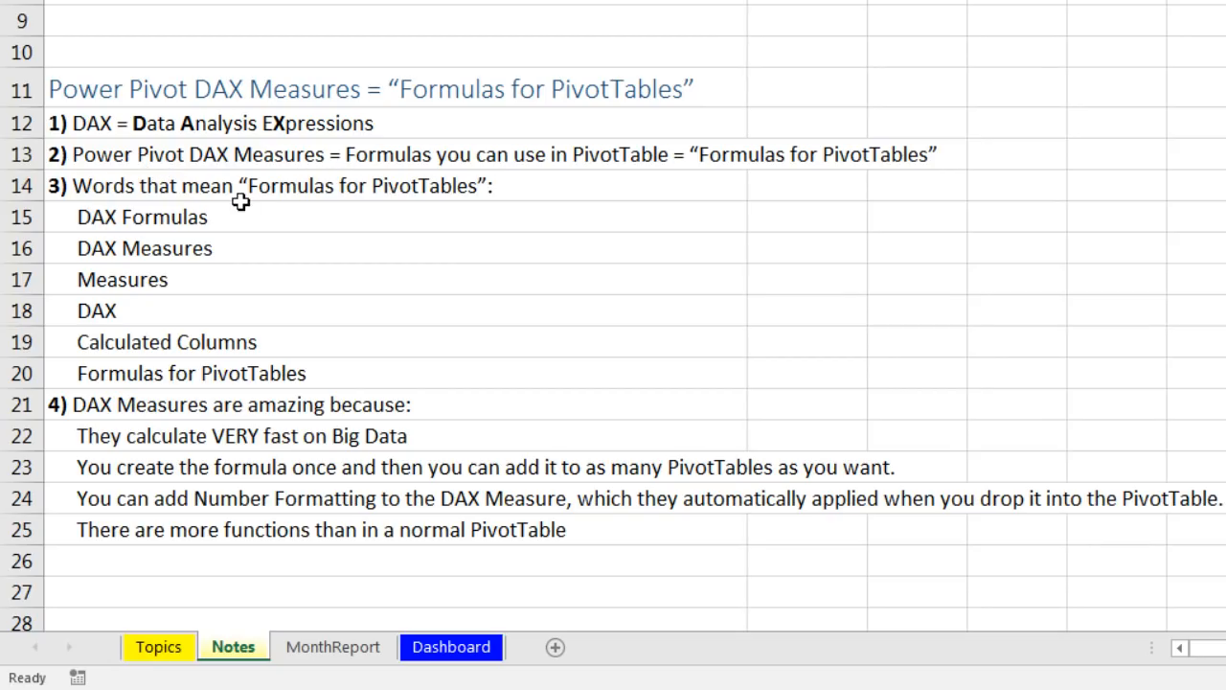
click(287, 220)
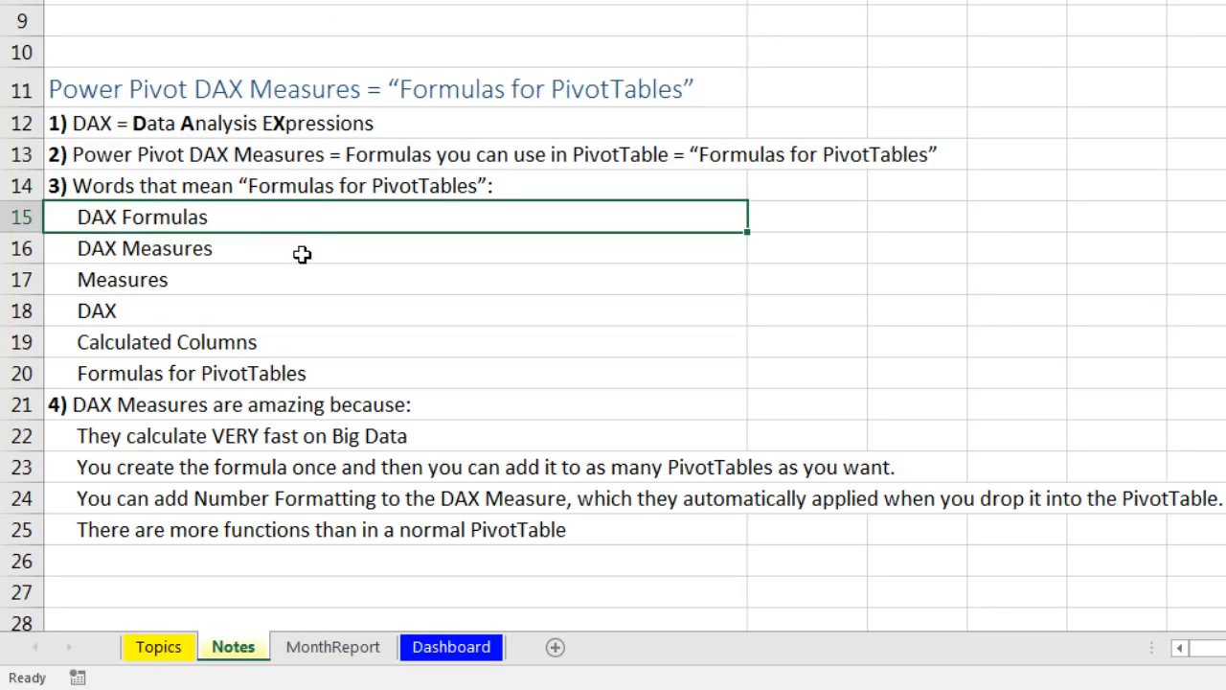
click(302, 253)
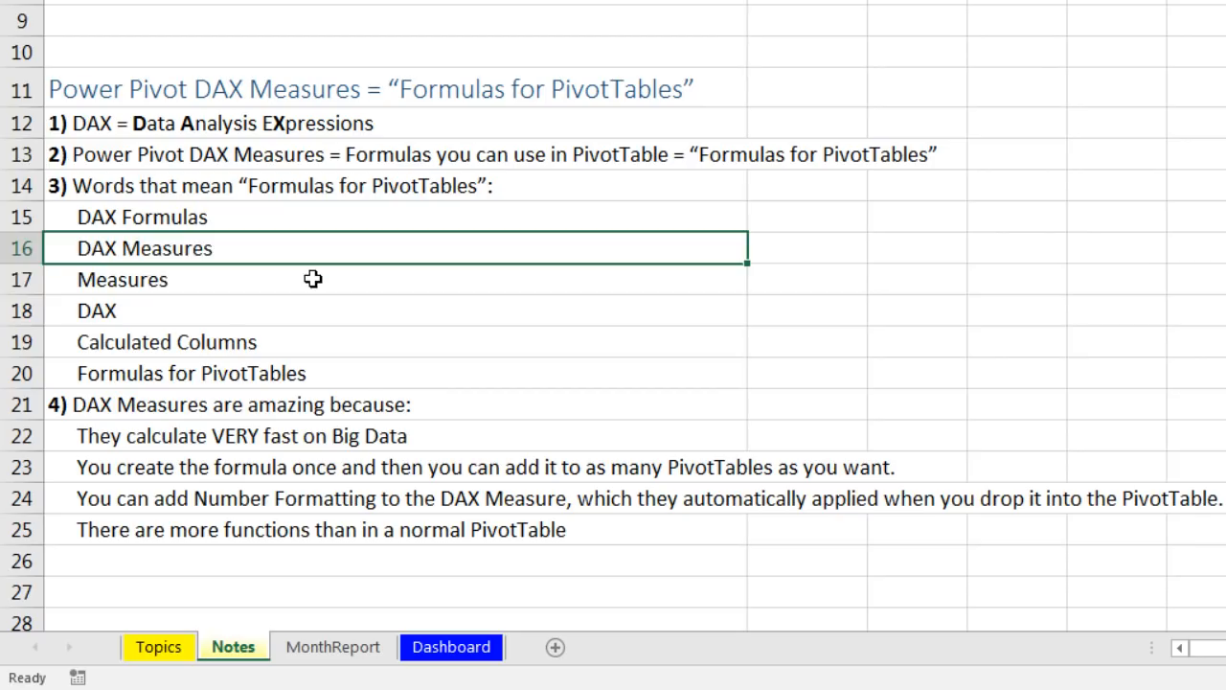
click(314, 278)
click(298, 306)
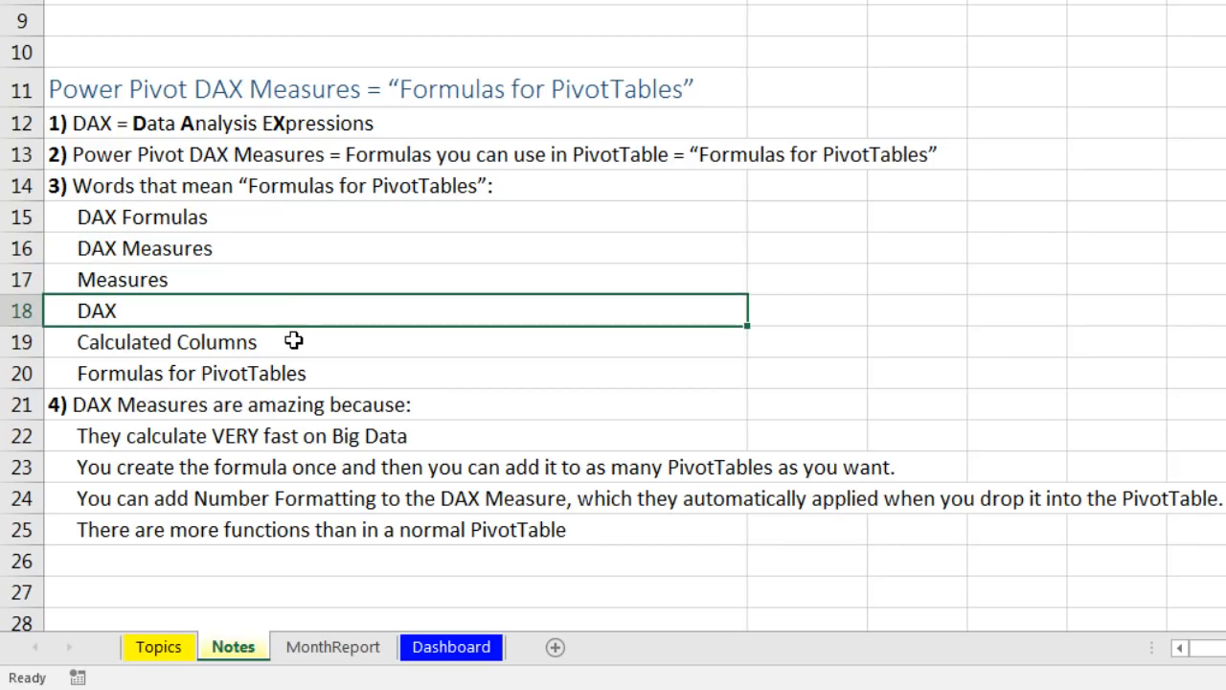
click(292, 347)
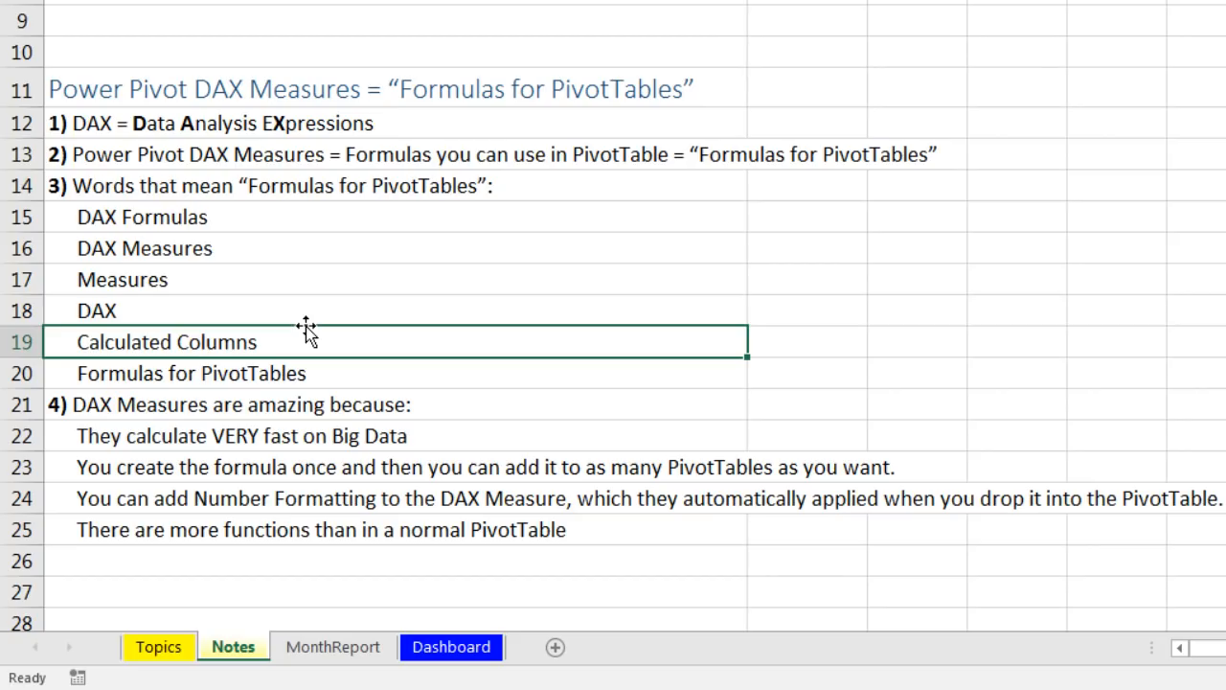
click(244, 279)
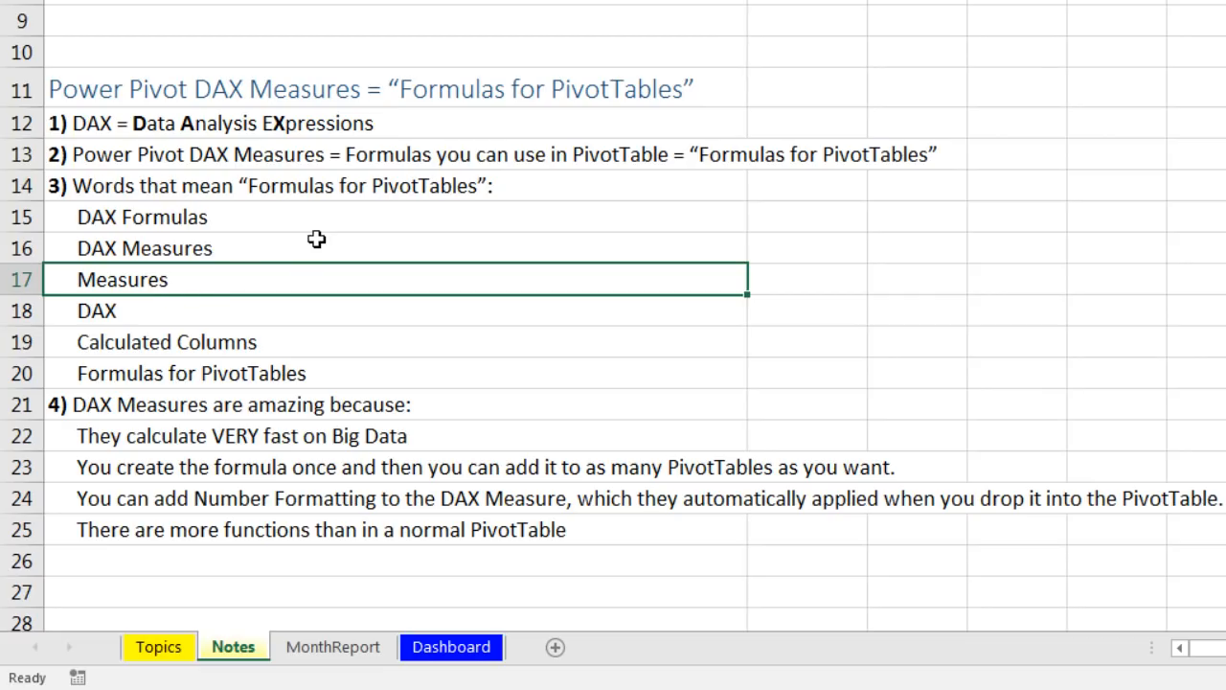
click(229, 343)
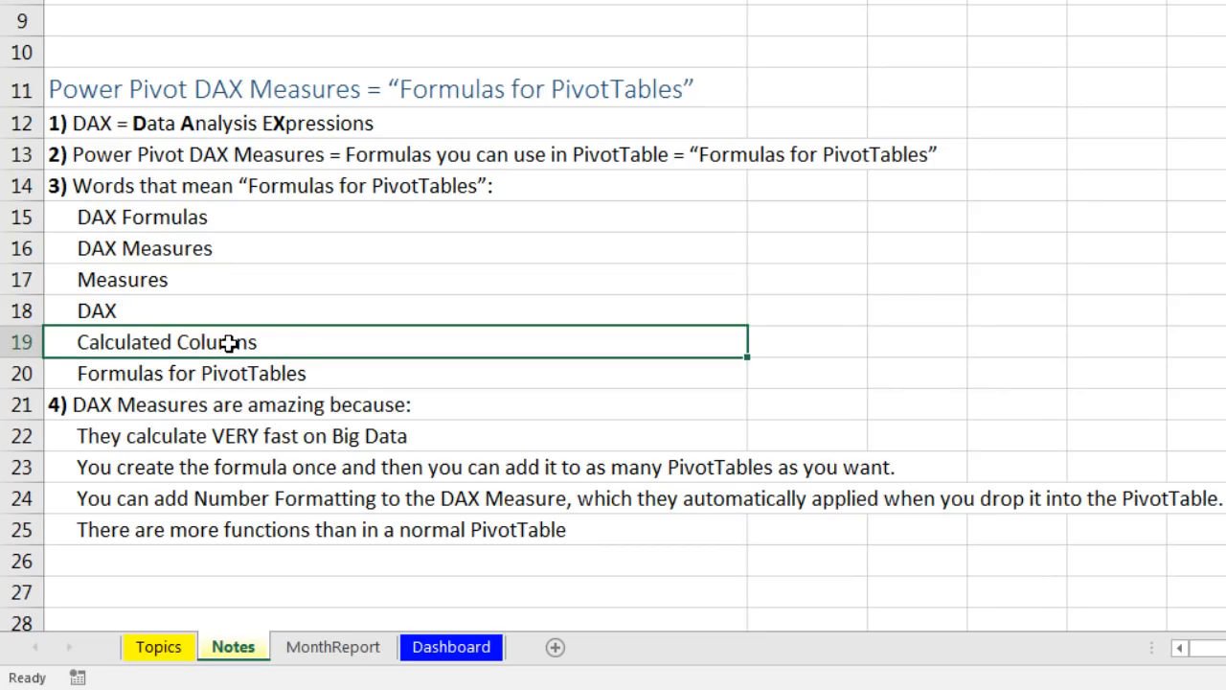
click(227, 280)
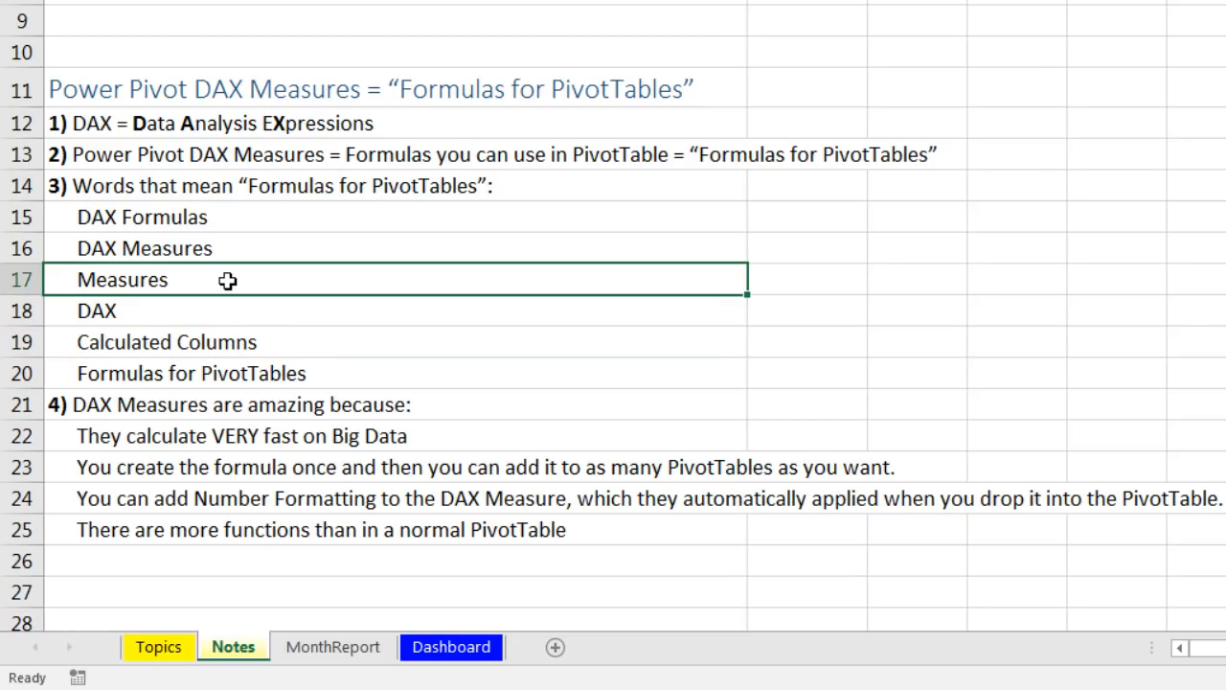
drag(214, 213, 243, 368)
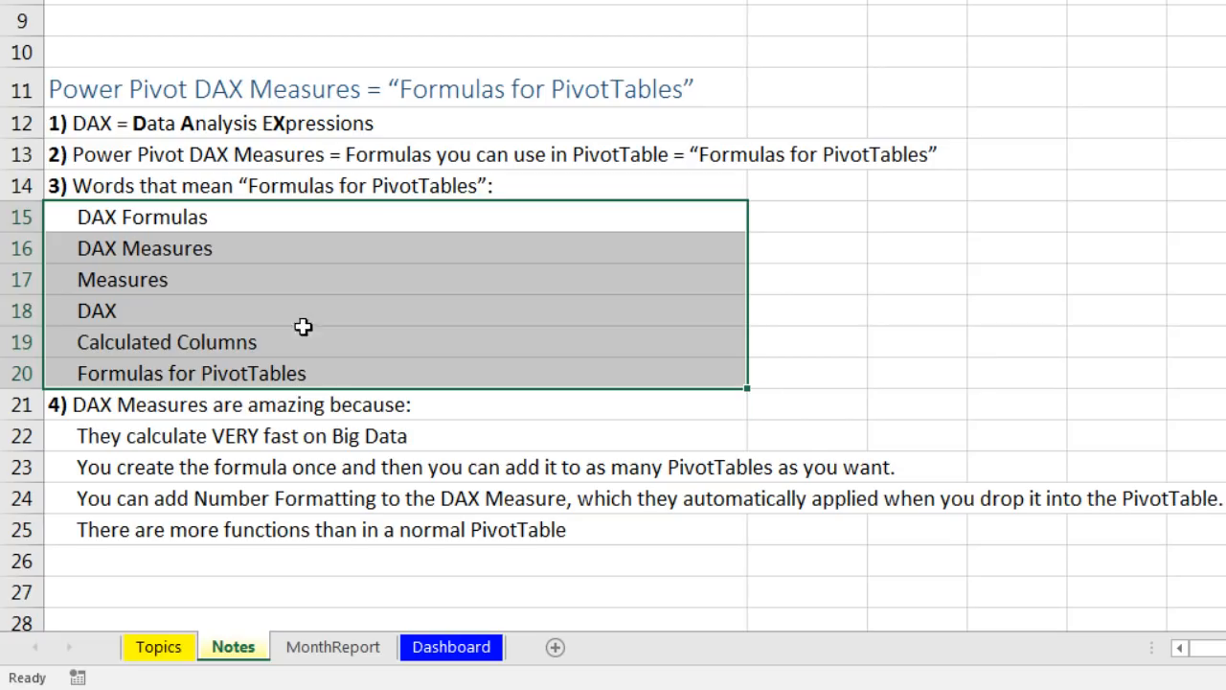
click(119, 400)
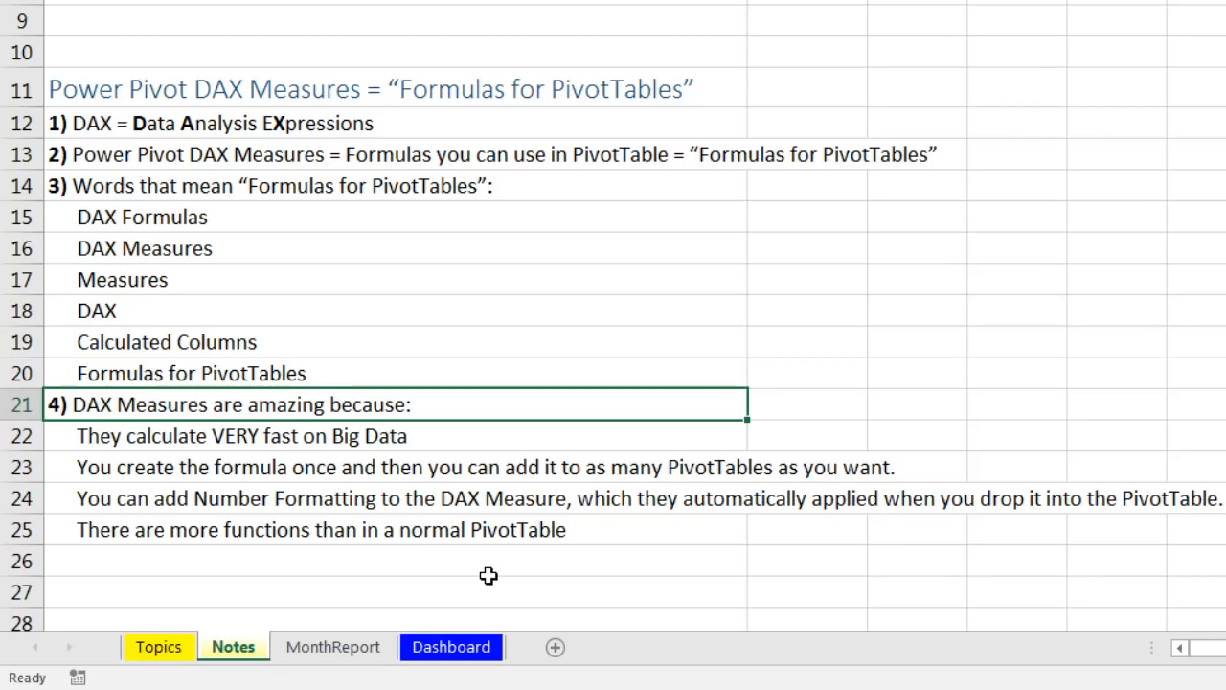
From the MonthReport sheet, start a new TransactionTable measure named Revenue with the description "Dax Measure to add Total Net Revenue"
click(356, 649)
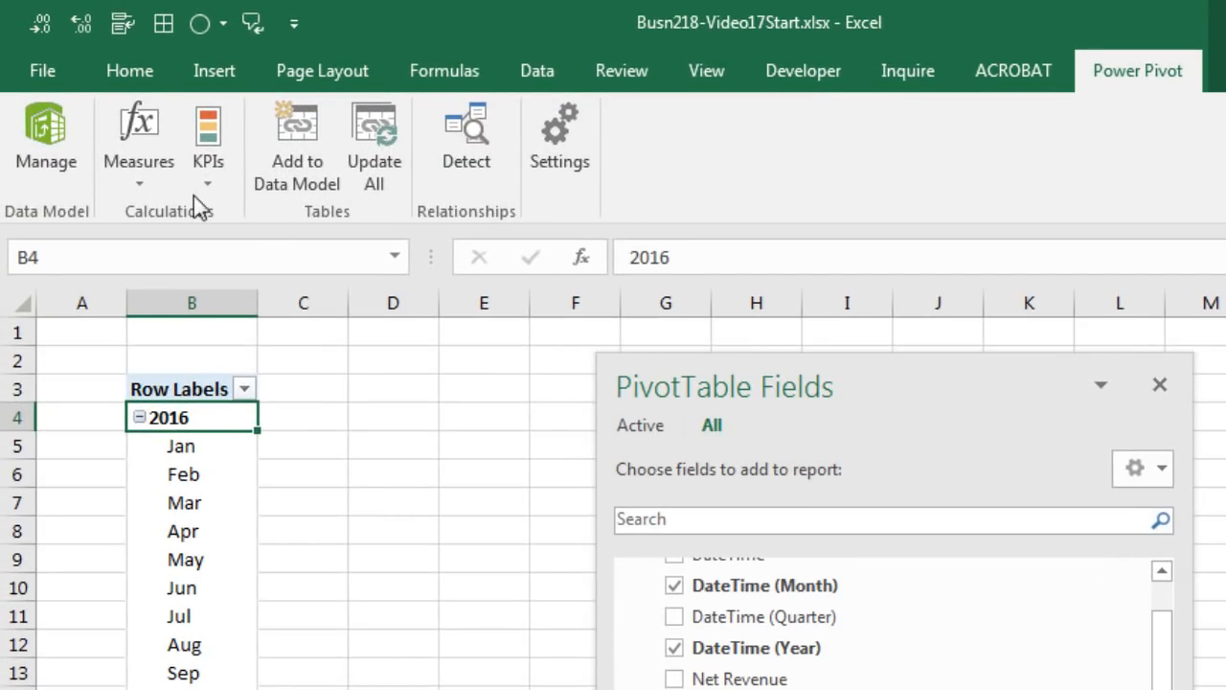
click(143, 184)
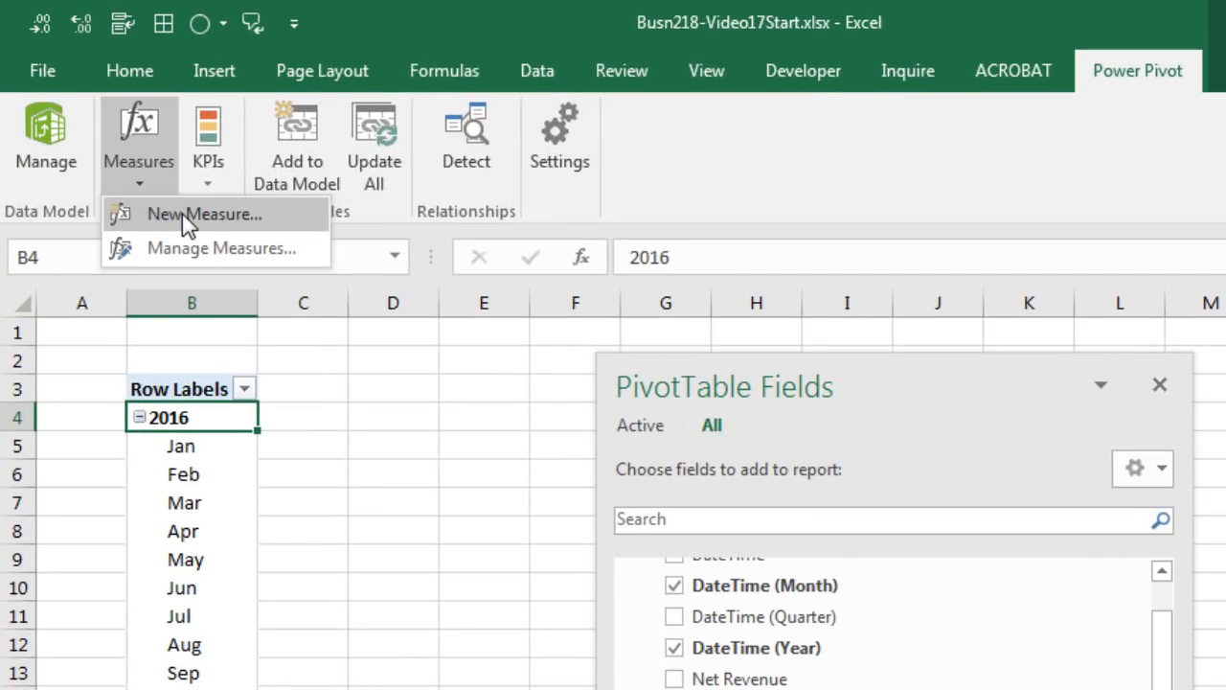
click(182, 214)
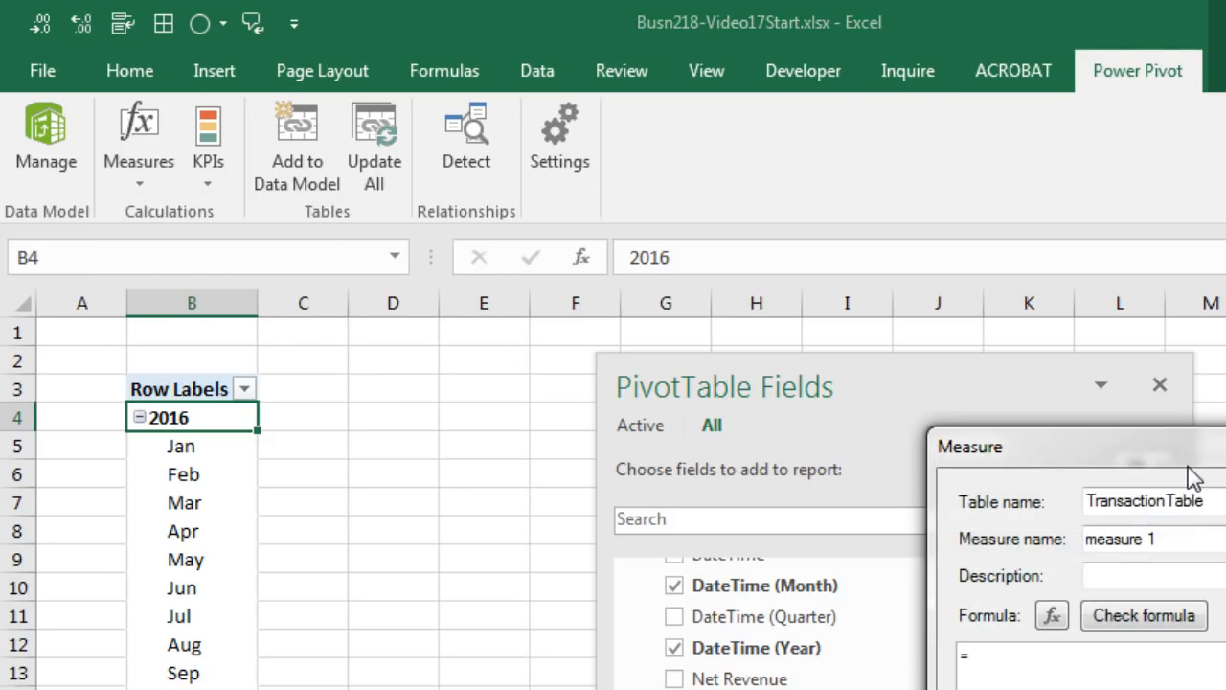
drag(1176, 453, 653, 382)
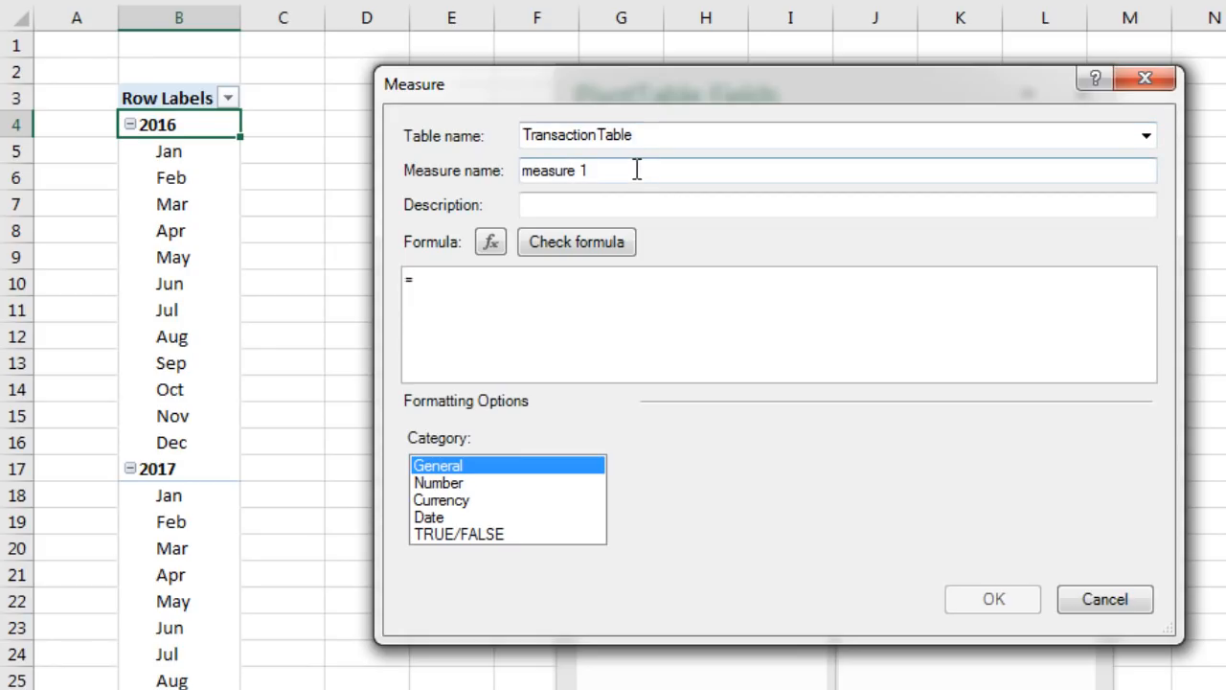
drag(638, 173, 525, 171)
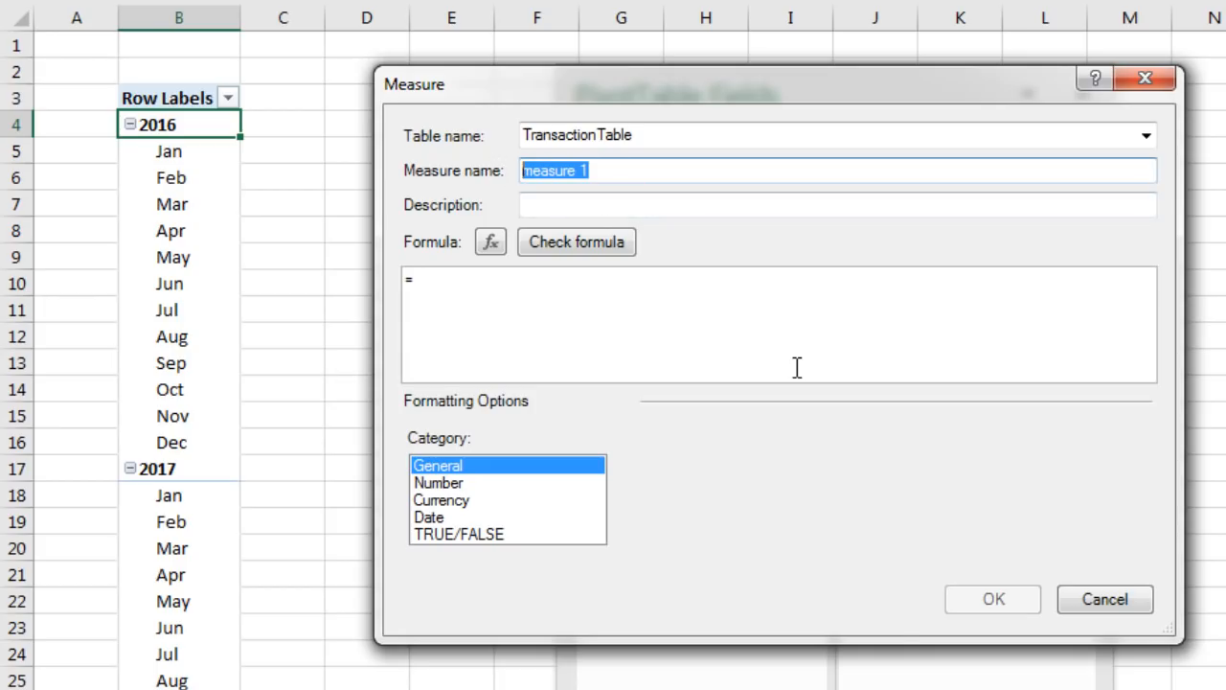
key(Delete)
text(Reven)
key(Tab)
text(Dax Measure to add Total Net Revenue)
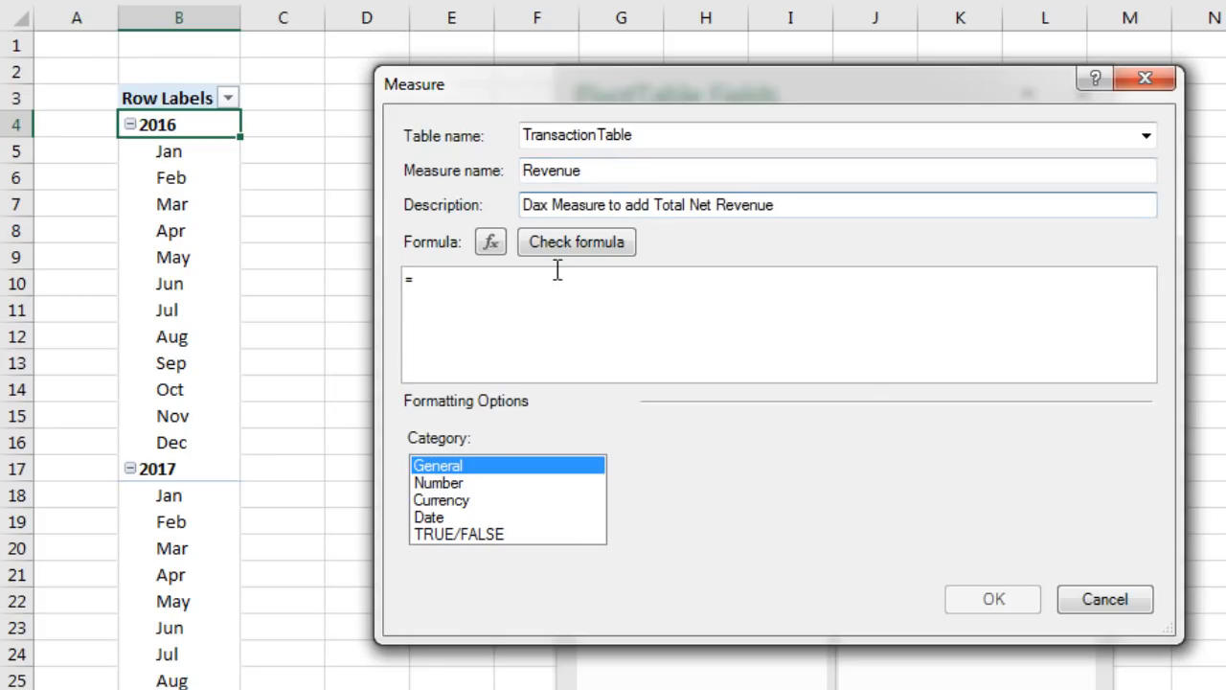
Begin the Revenue measure's formula with the SUM function and its opening parenthesis
click(484, 279)
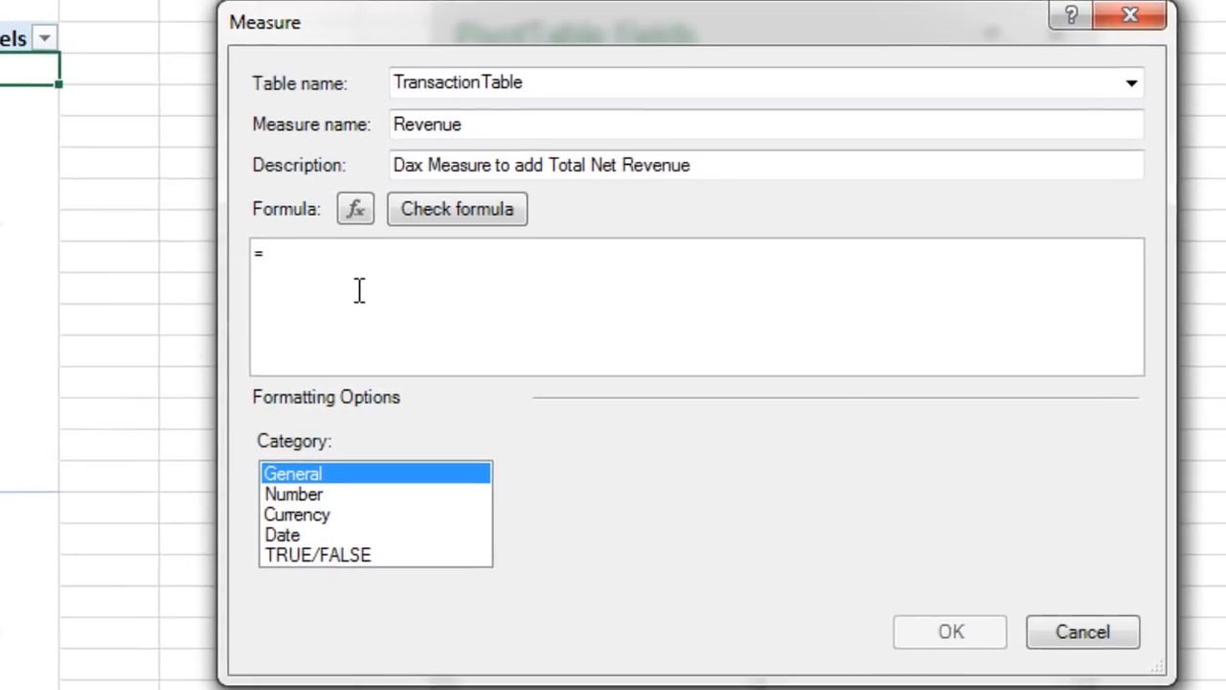
text(SUM)
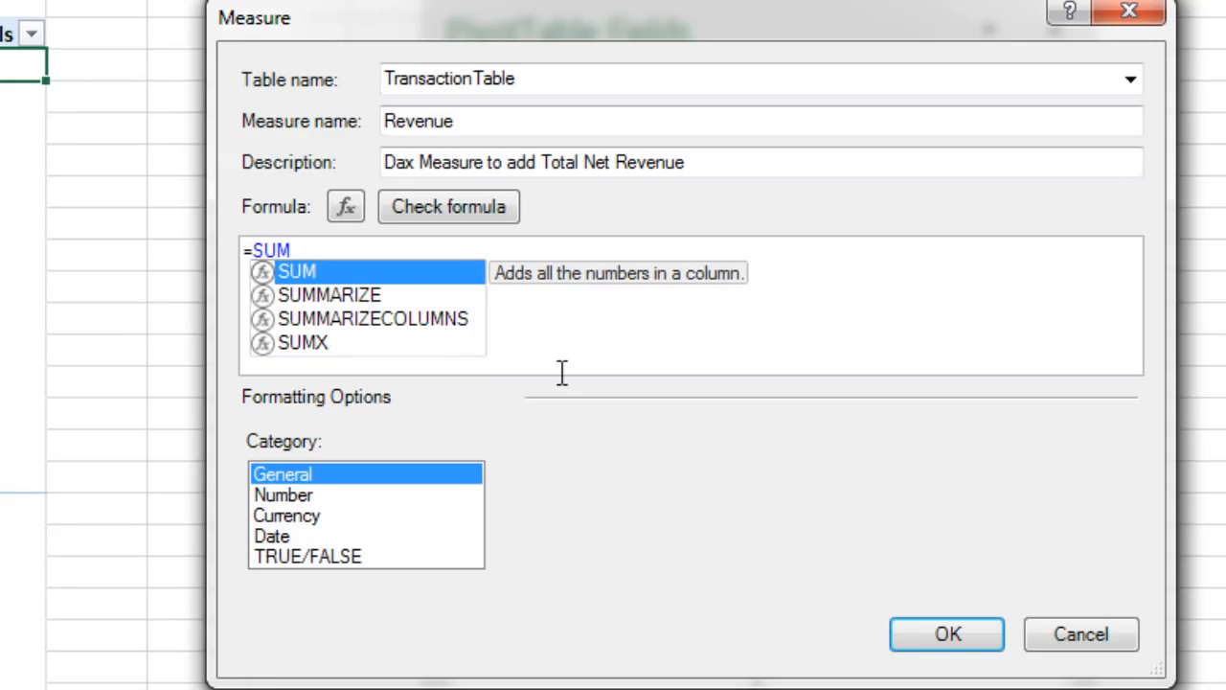
text(()
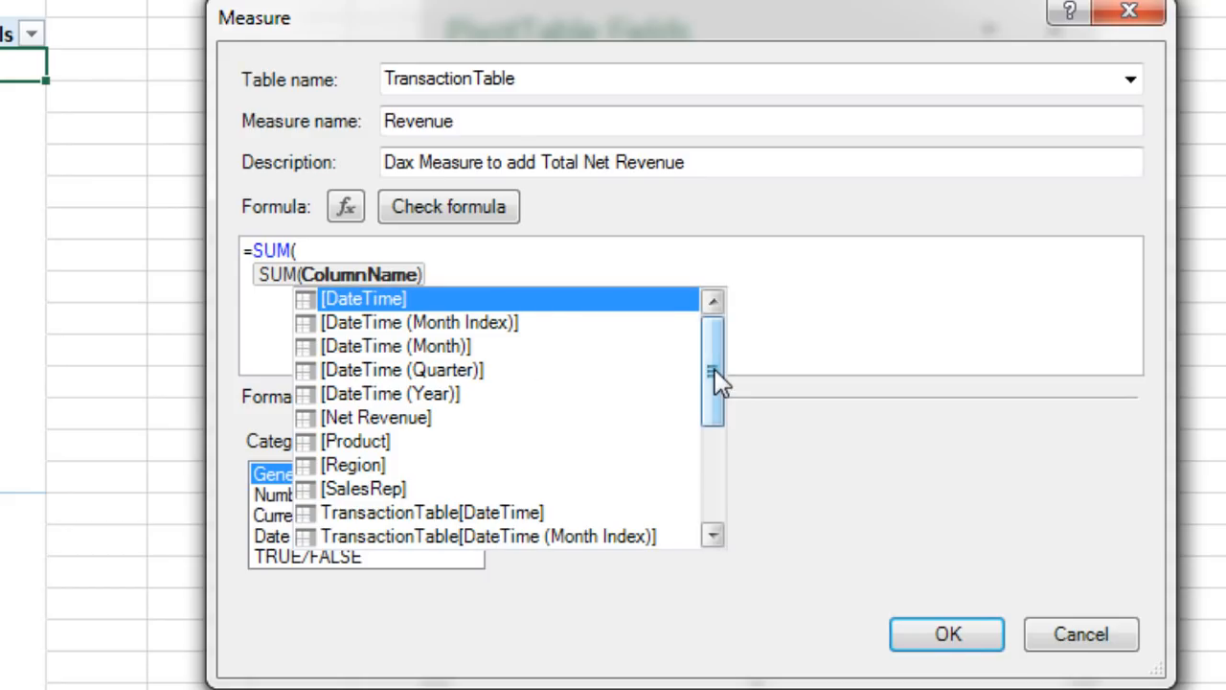
drag(715, 374, 717, 432)
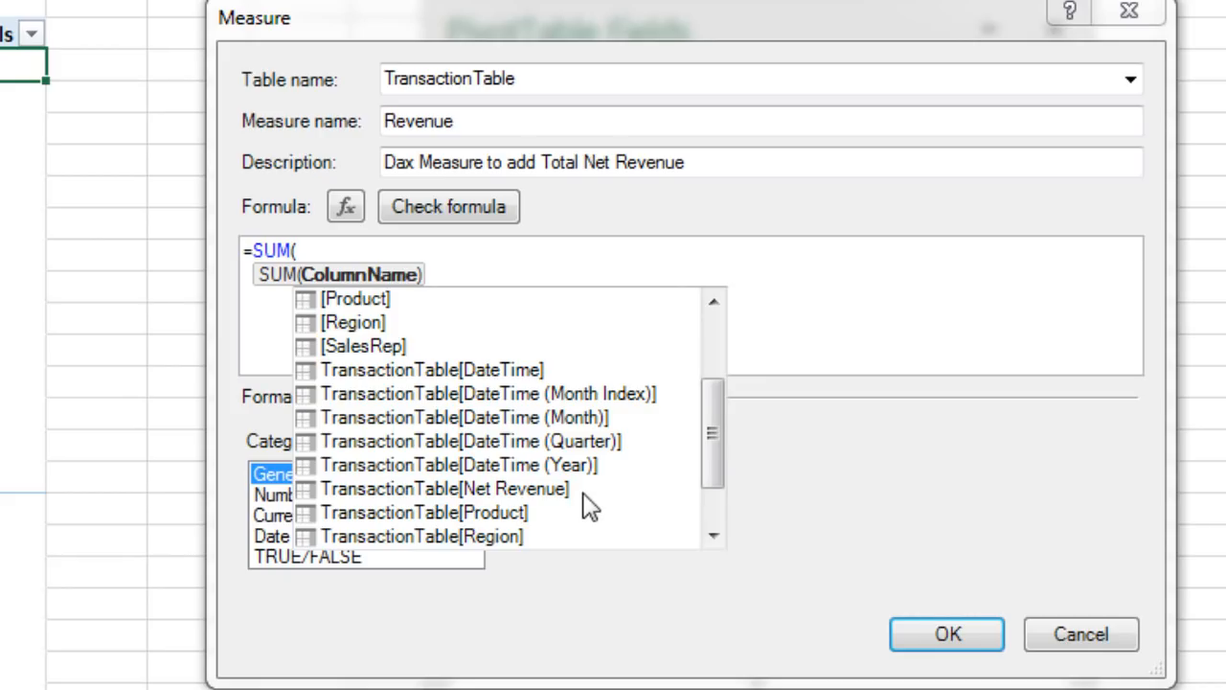
click(462, 504)
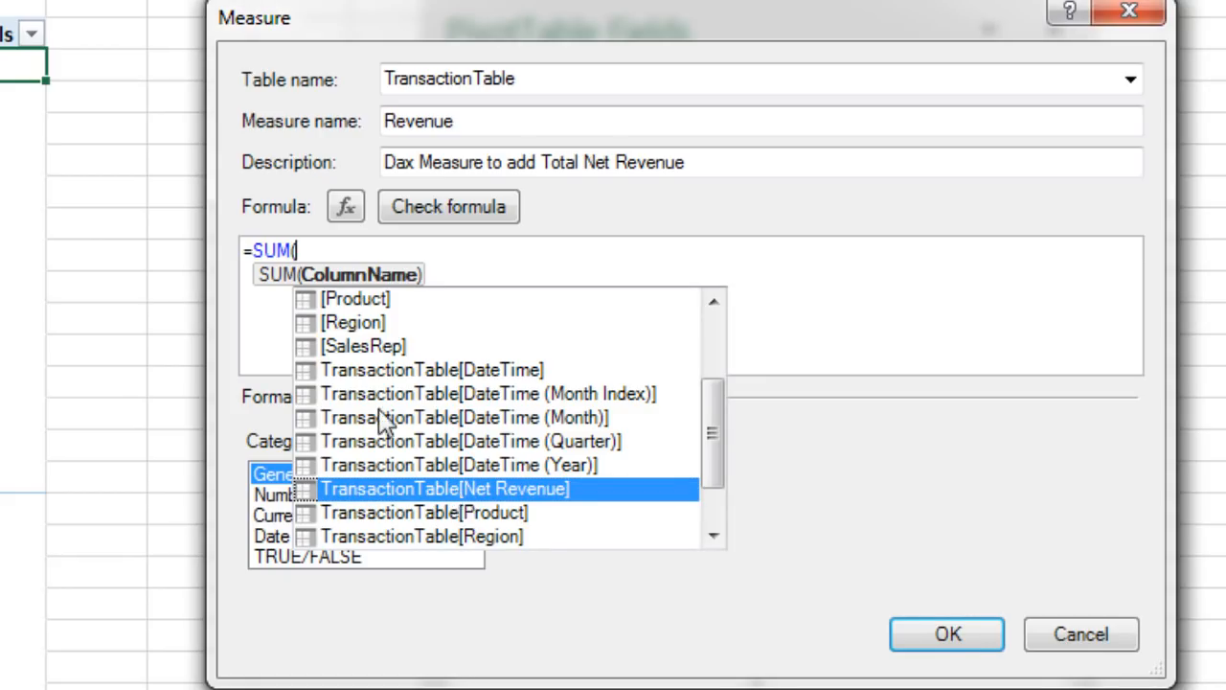
click(326, 245)
key(BackSpace)
text(()
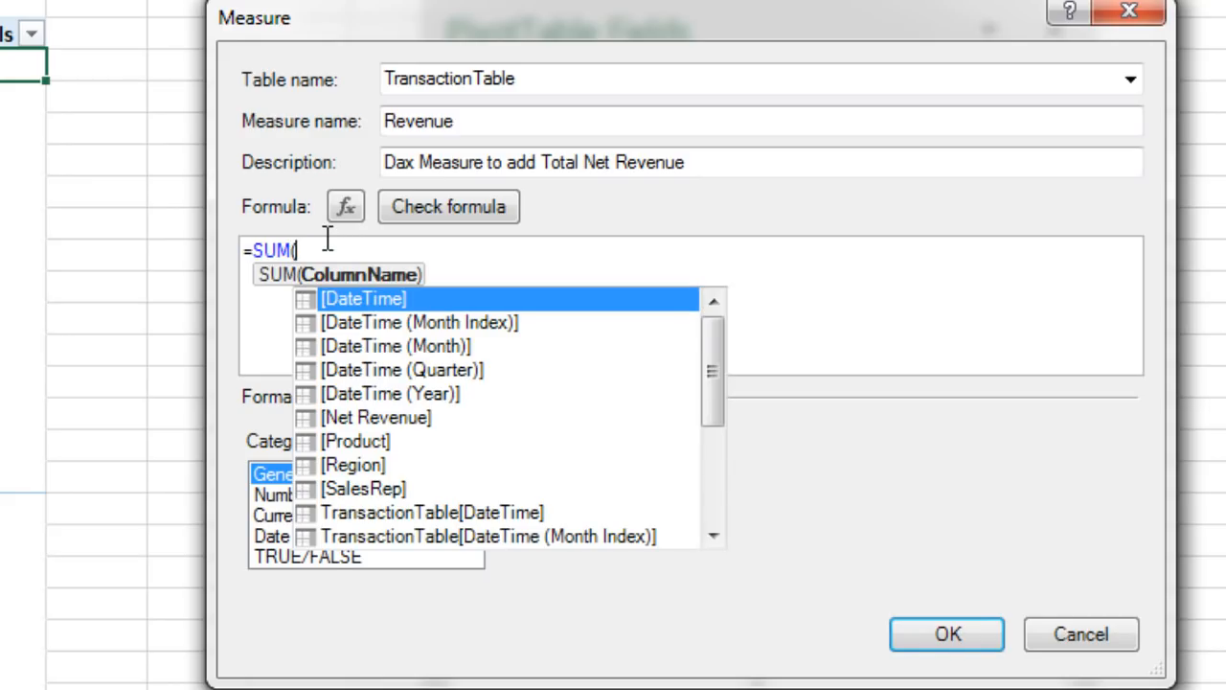
Insert the suggested column TransactionTable[Net Revenue] as the argument of SUM and close the formula's parenthesis
key(Down)
key(Down)
key(Down)
key(Down)
key(Down)
key(Down)
key(Down)
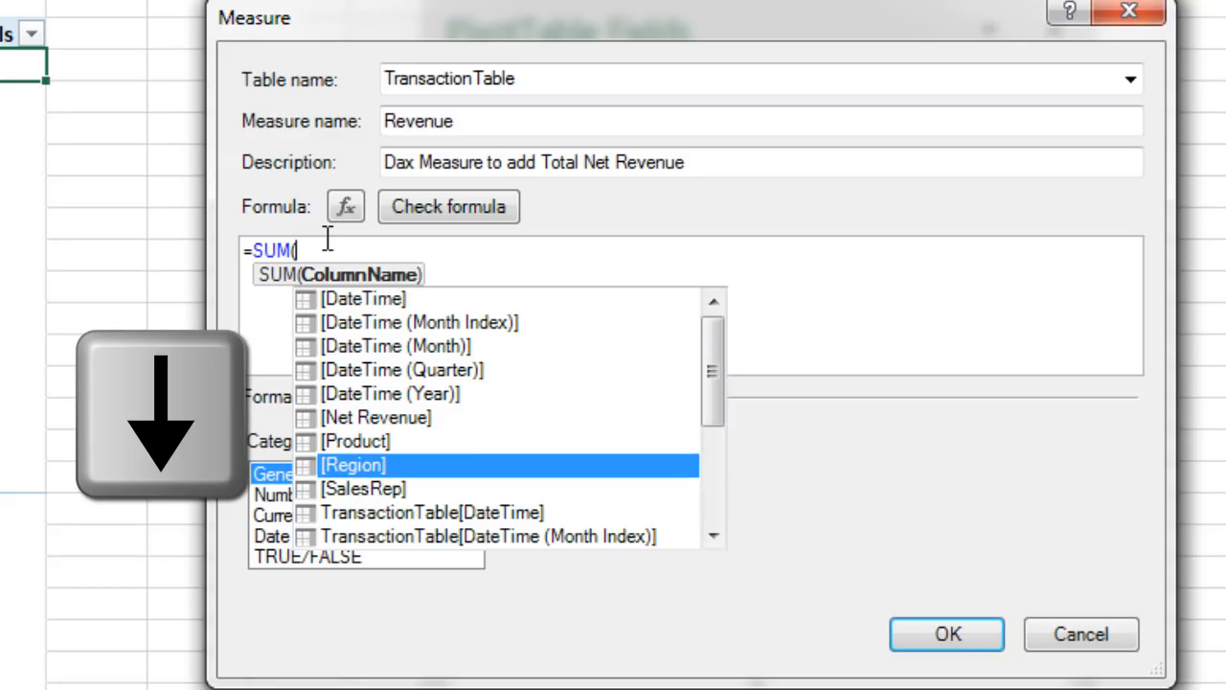
key(Down)
key(Down)
key(Down)
key(Down)
key(Down)
key(Down)
key(Down)
key(Down)
key(Up)
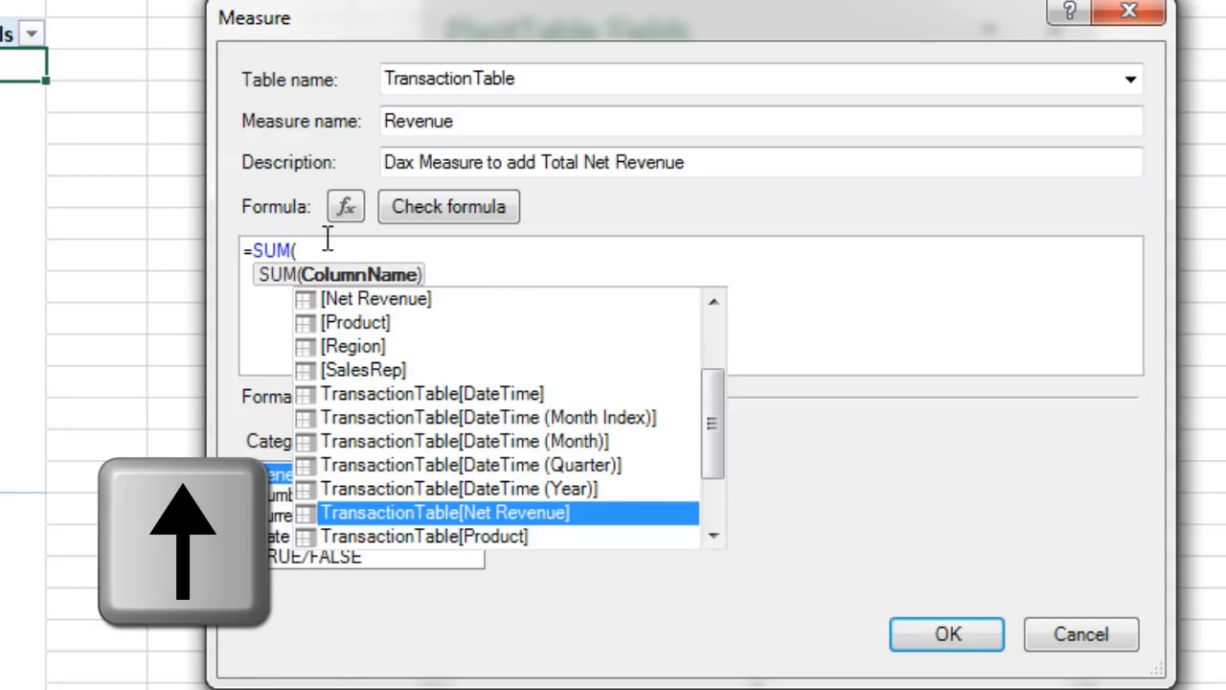
key(Tab)
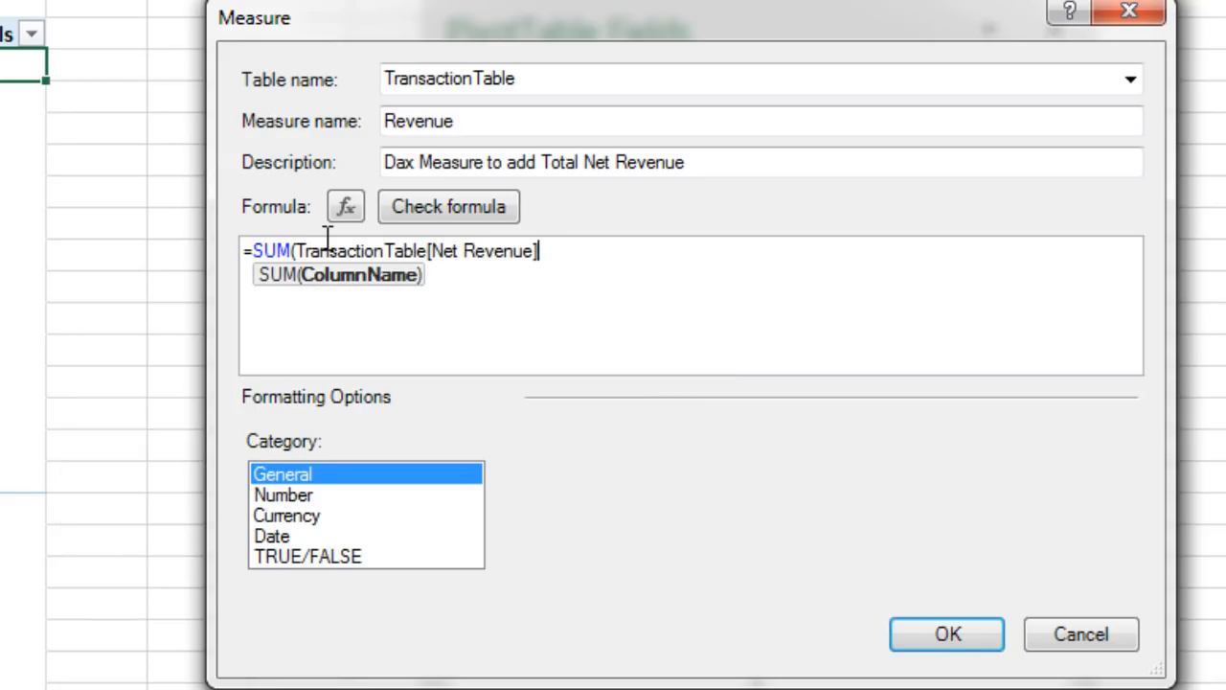
text())
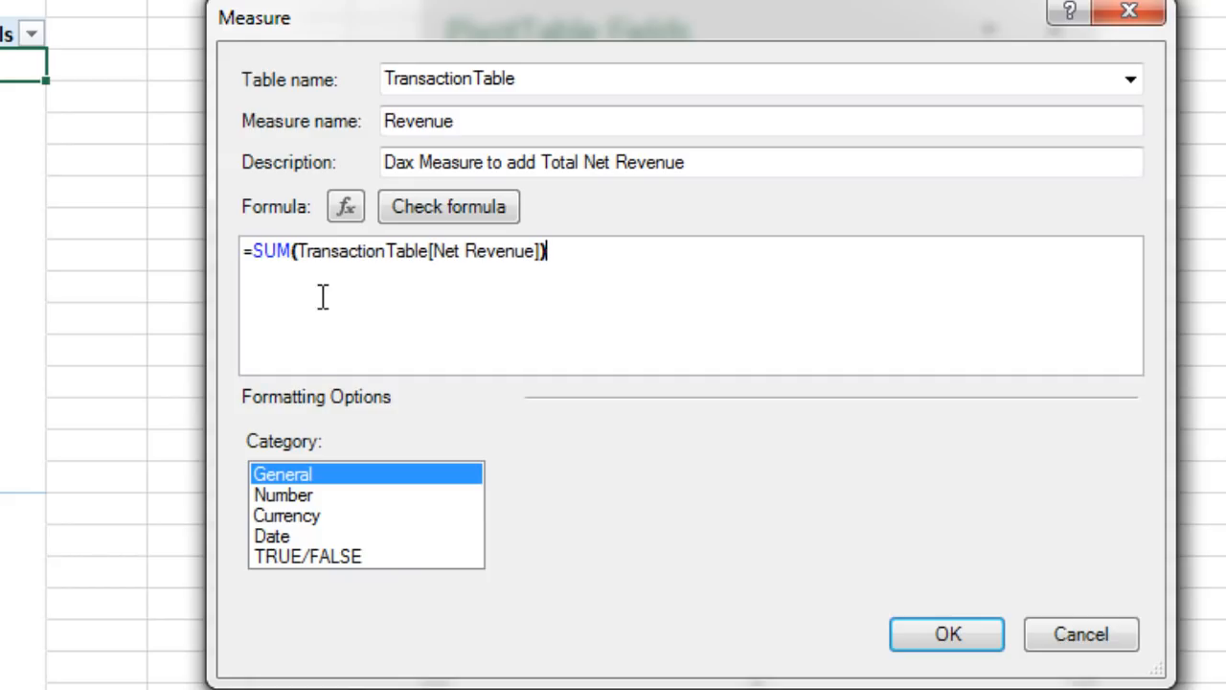
Format the Revenue measure as Currency with the $ symbol and 0 decimal places, and create it
click(314, 520)
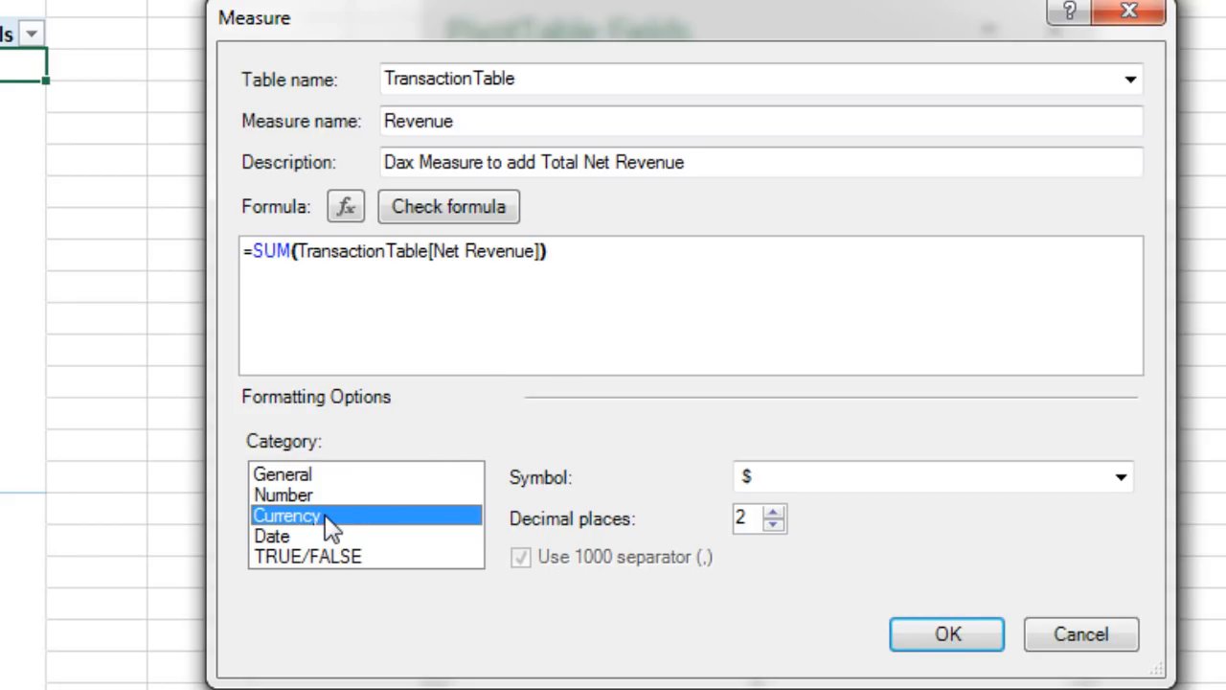
click(774, 524)
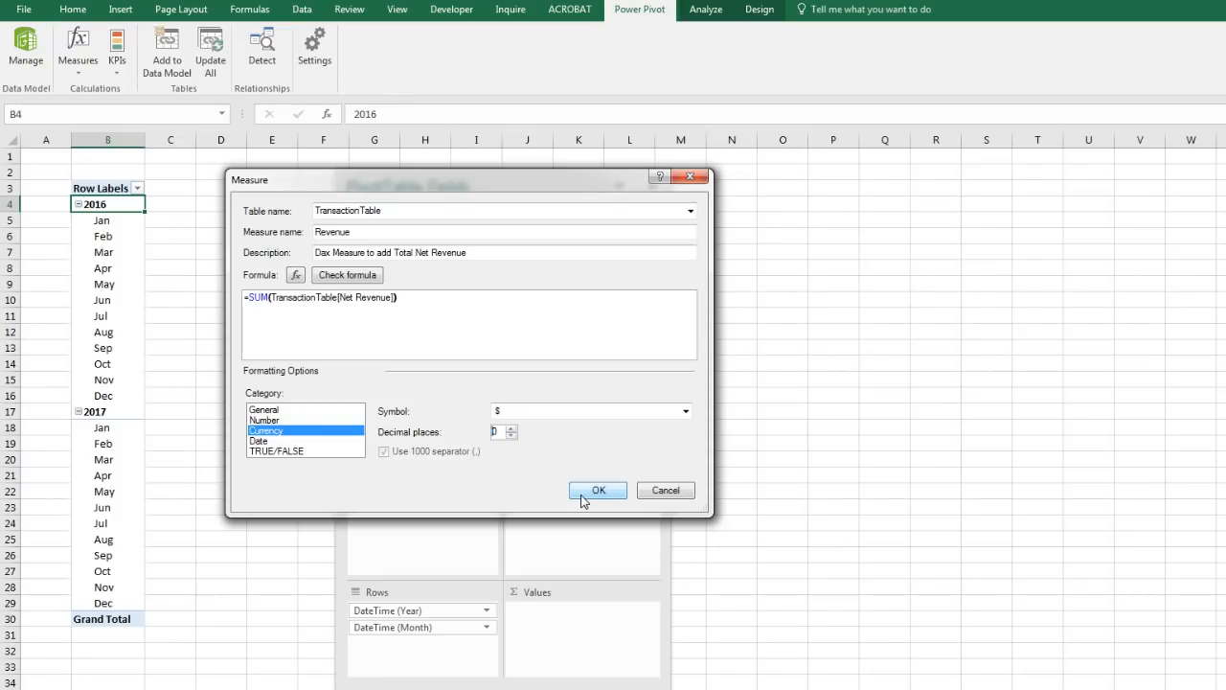
click(918, 651)
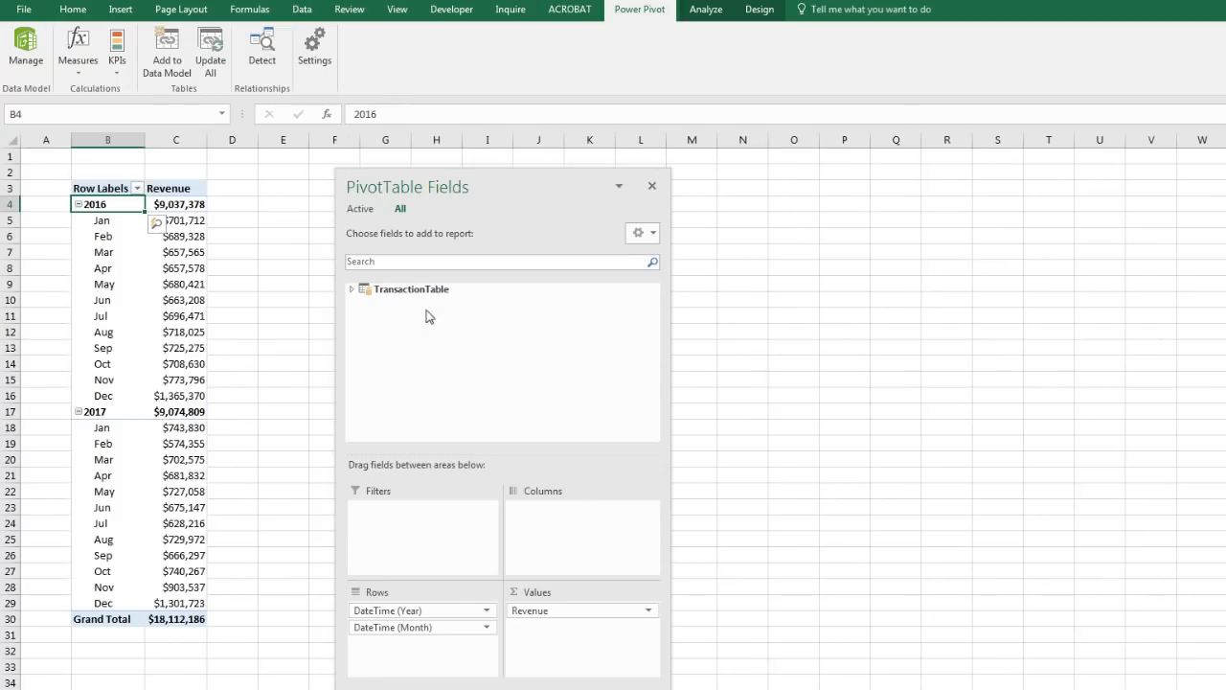
Locate the Revenue measure in the TransactionTable field list, and inspect its formula below the widened DateTime column in the Power Pivot window
click(352, 290)
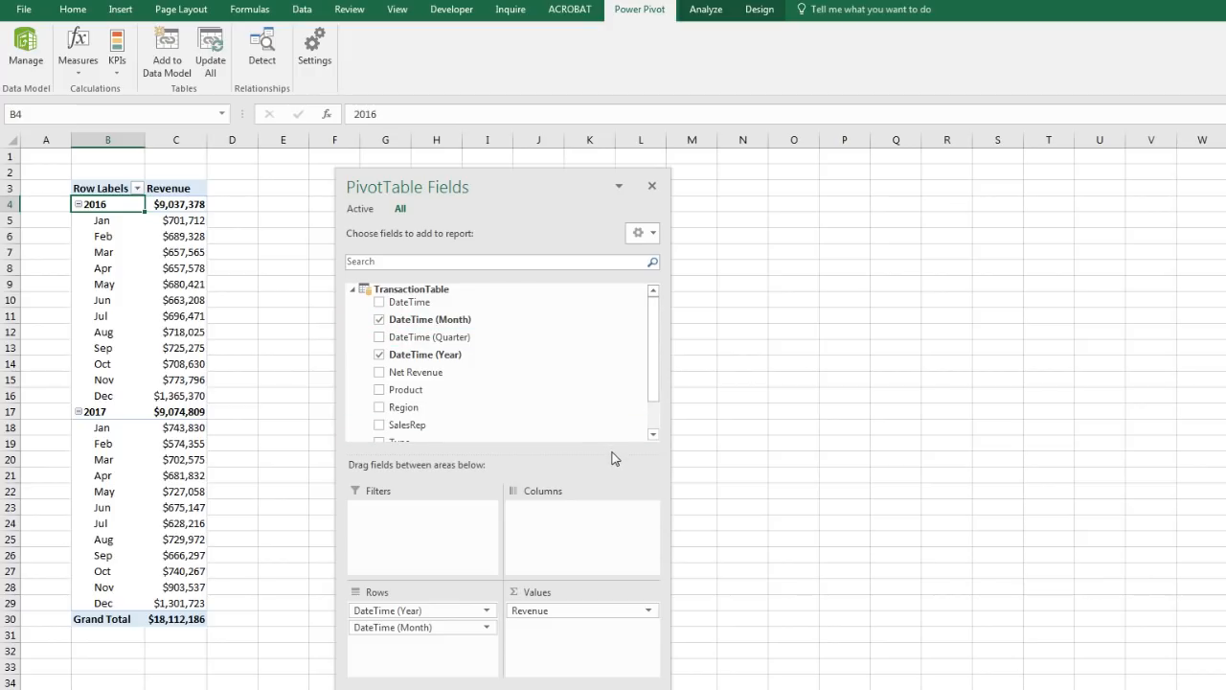
drag(613, 455, 614, 479)
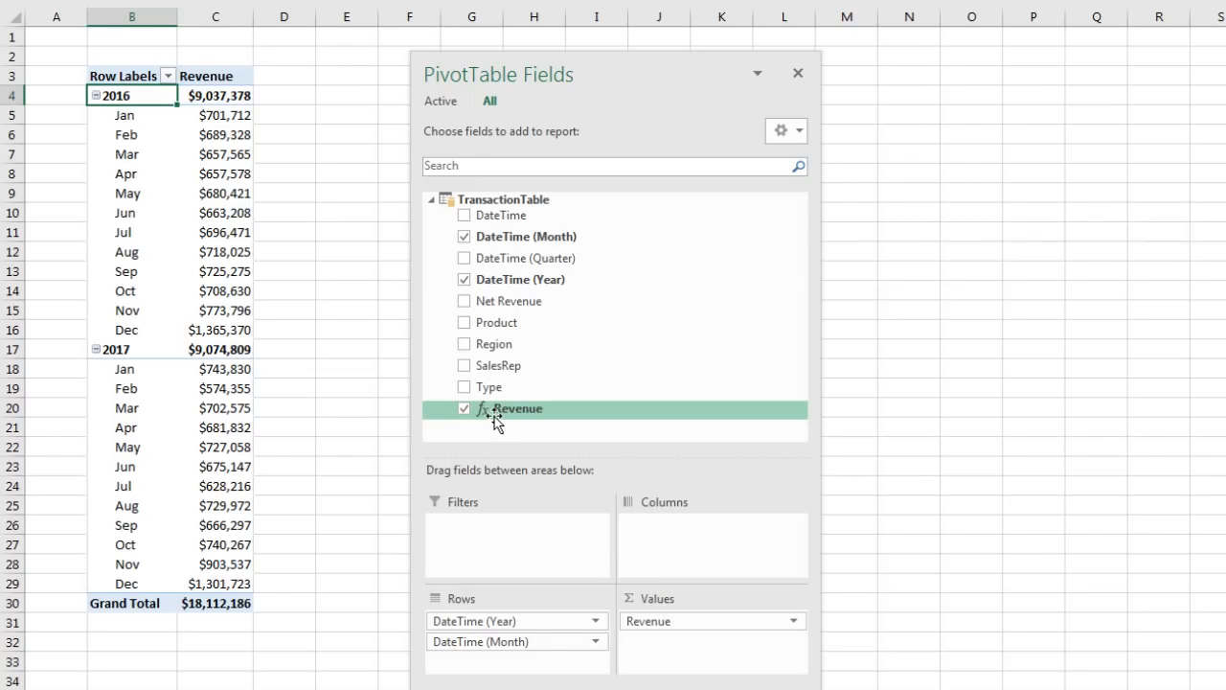
key(alt+Tab)
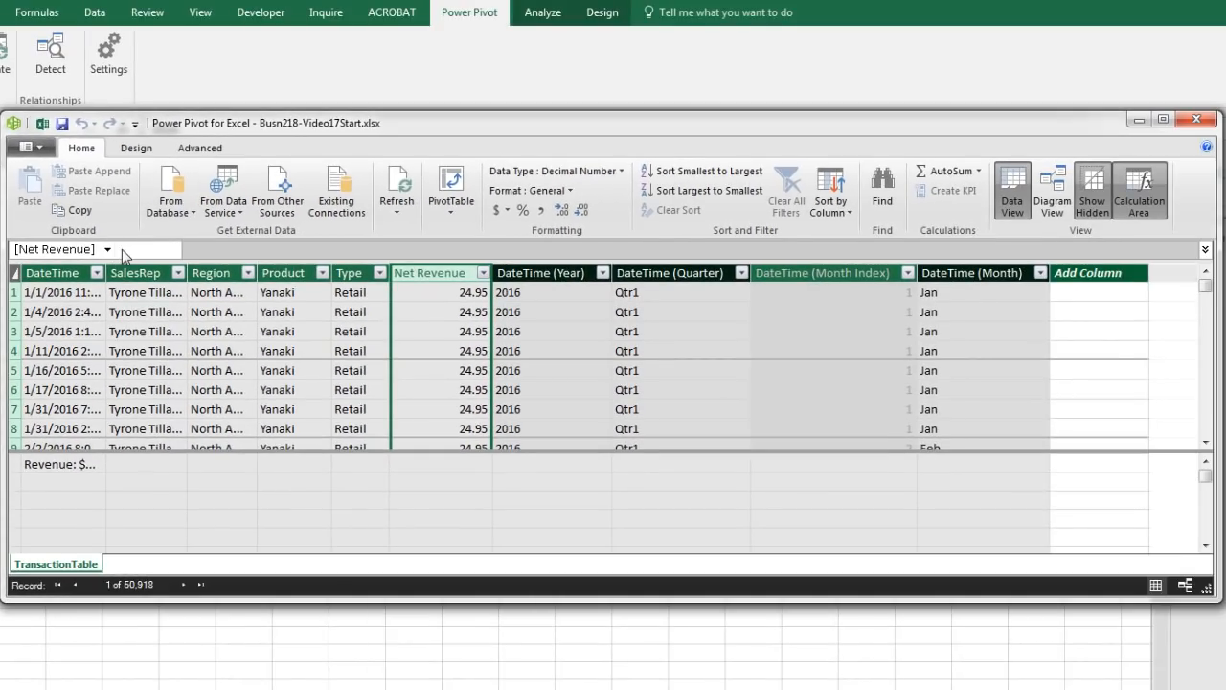
drag(108, 269, 211, 266)
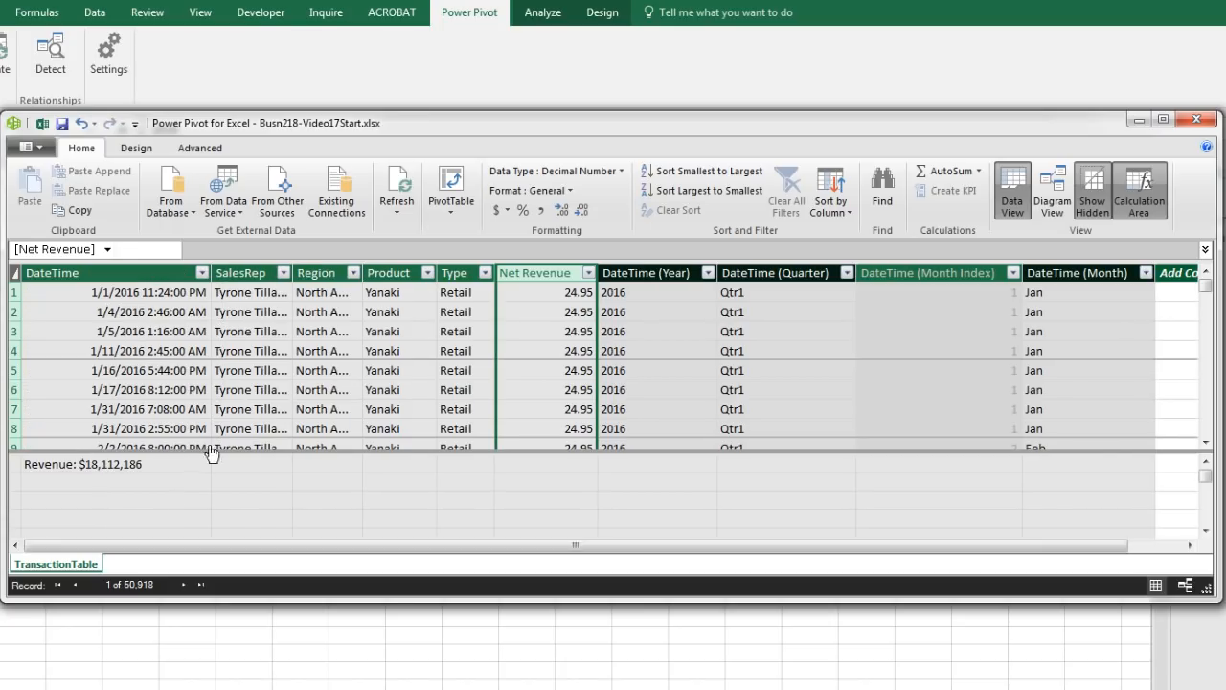
click(110, 467)
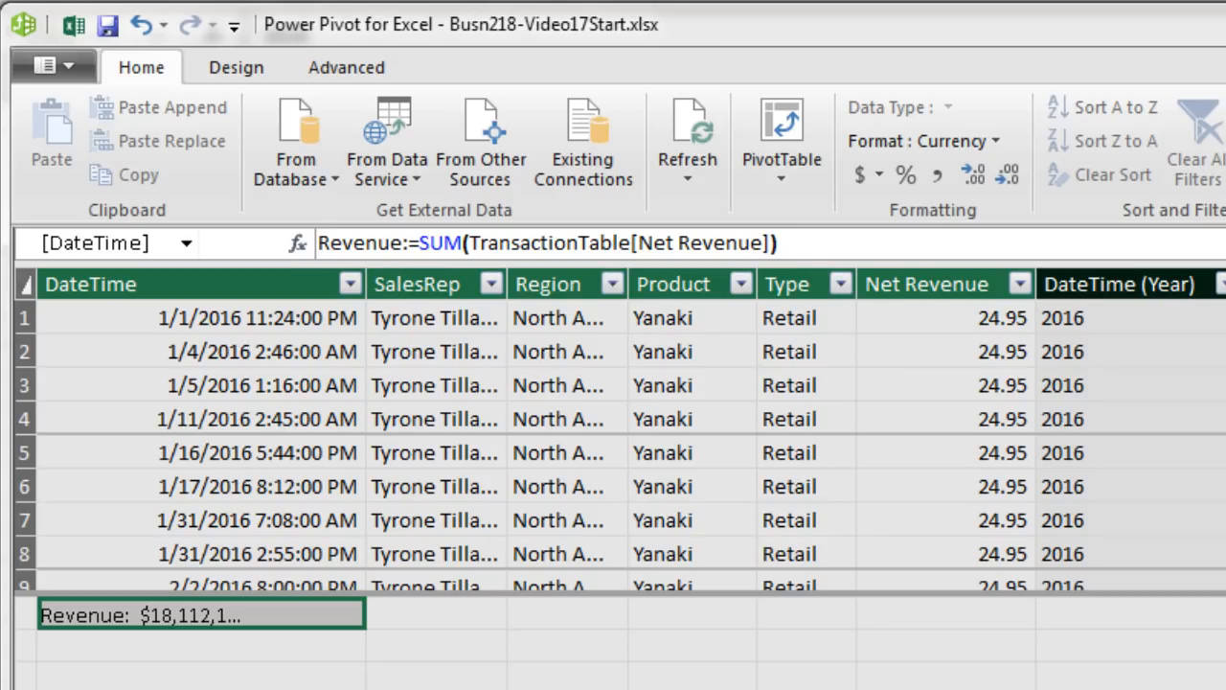
Switch back to the Excel worksheet and rename the PivotTable's Row Labels header as Month Year
click(311, 651)
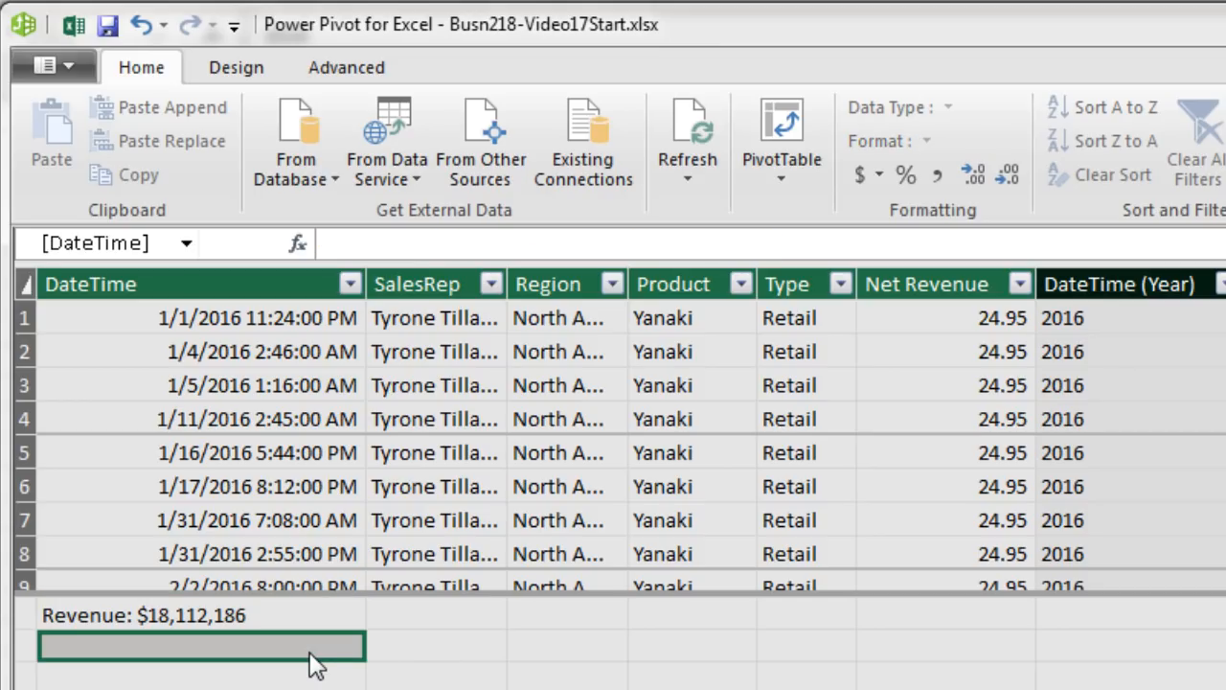
key(alt+Tab)
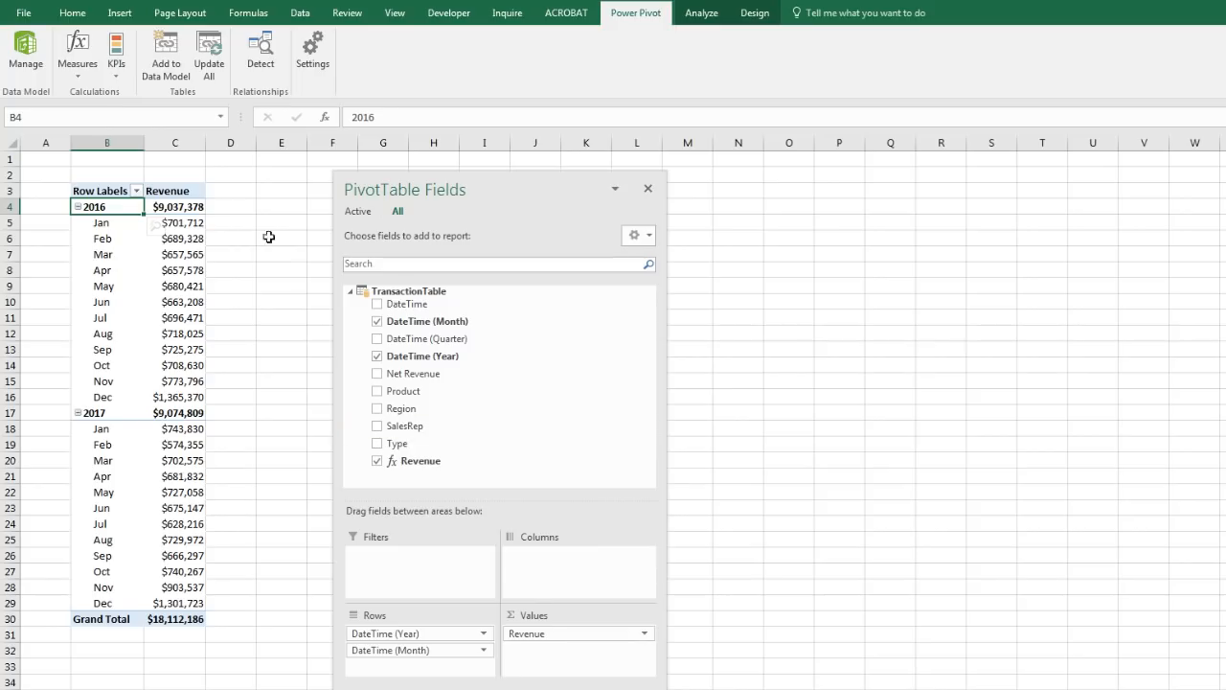
click(123, 192)
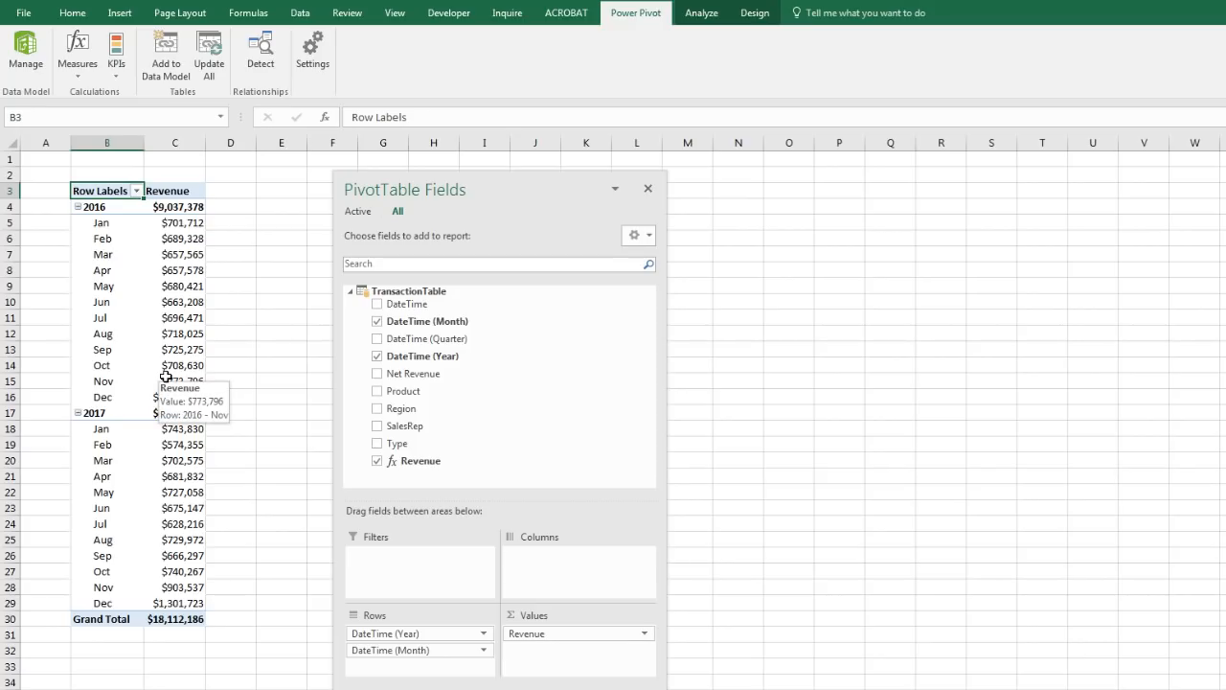
text(Month Year)
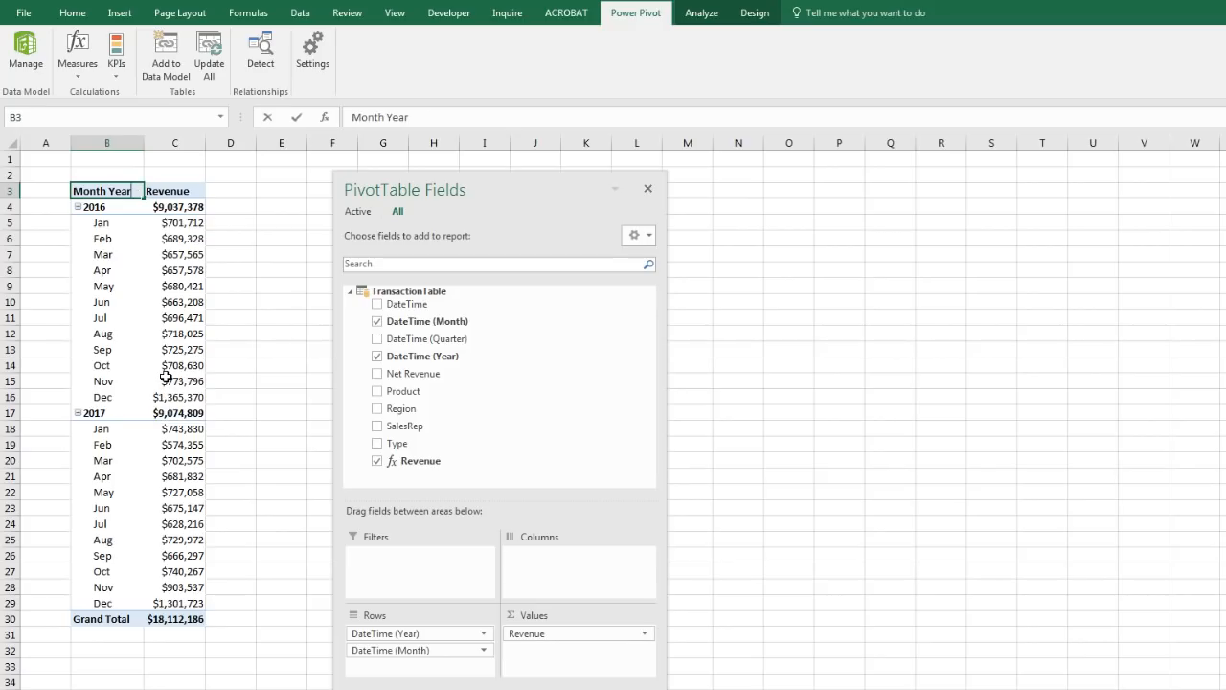
key(Return)
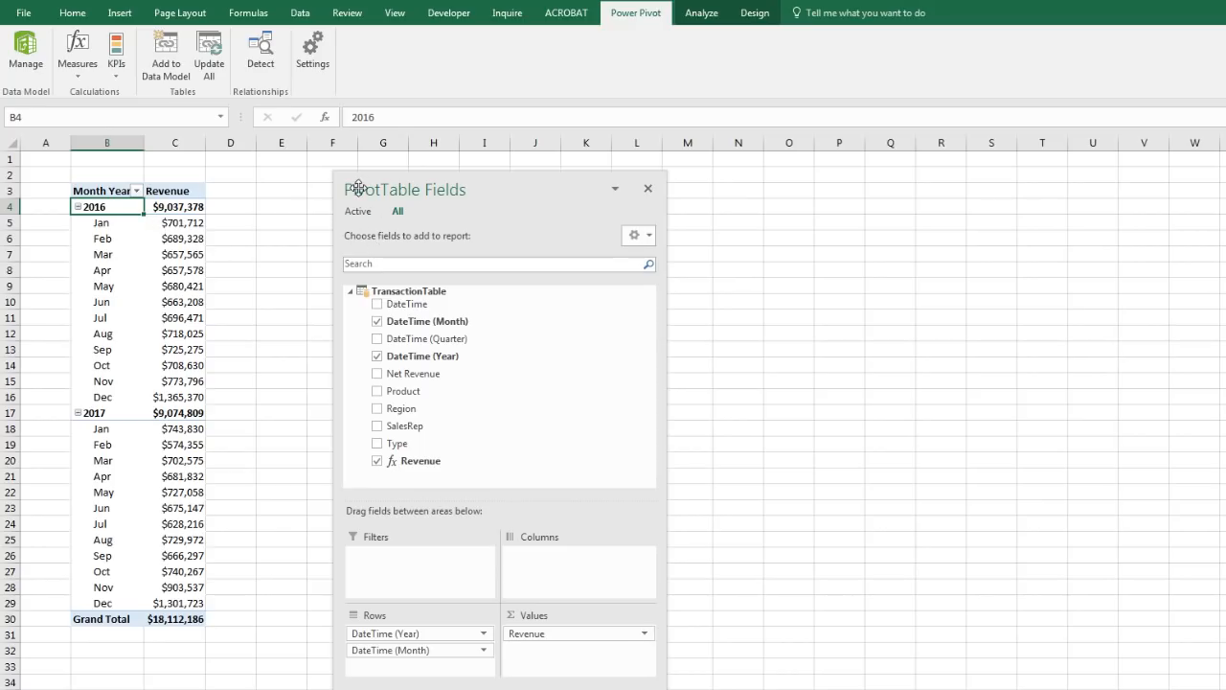
Move the PivotTable Fields list clear of the report and insert a slicer for DateTime (Year)
drag(356, 188, 760, 197)
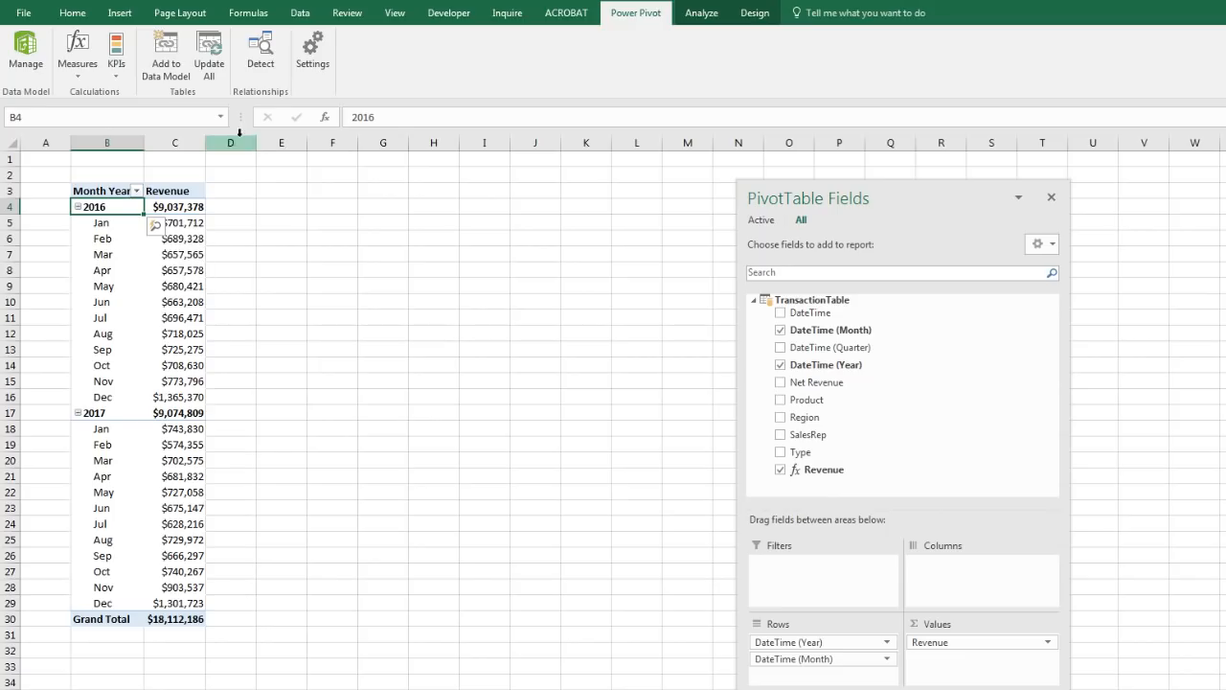
click(708, 17)
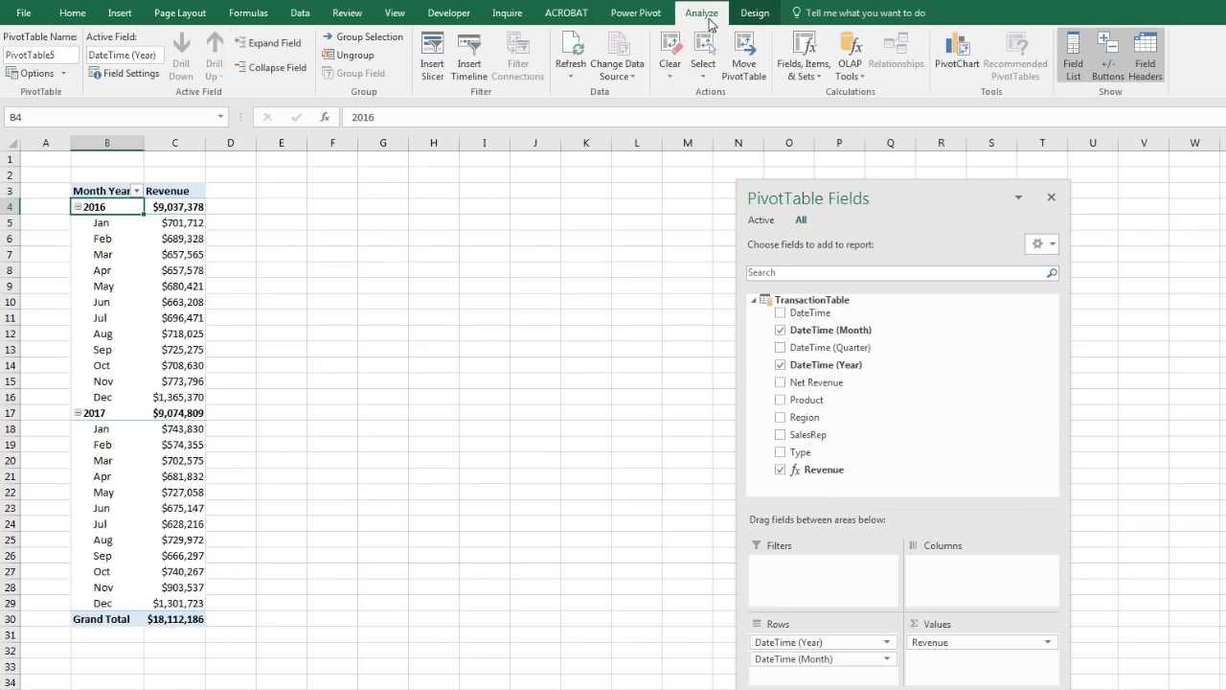
click(437, 67)
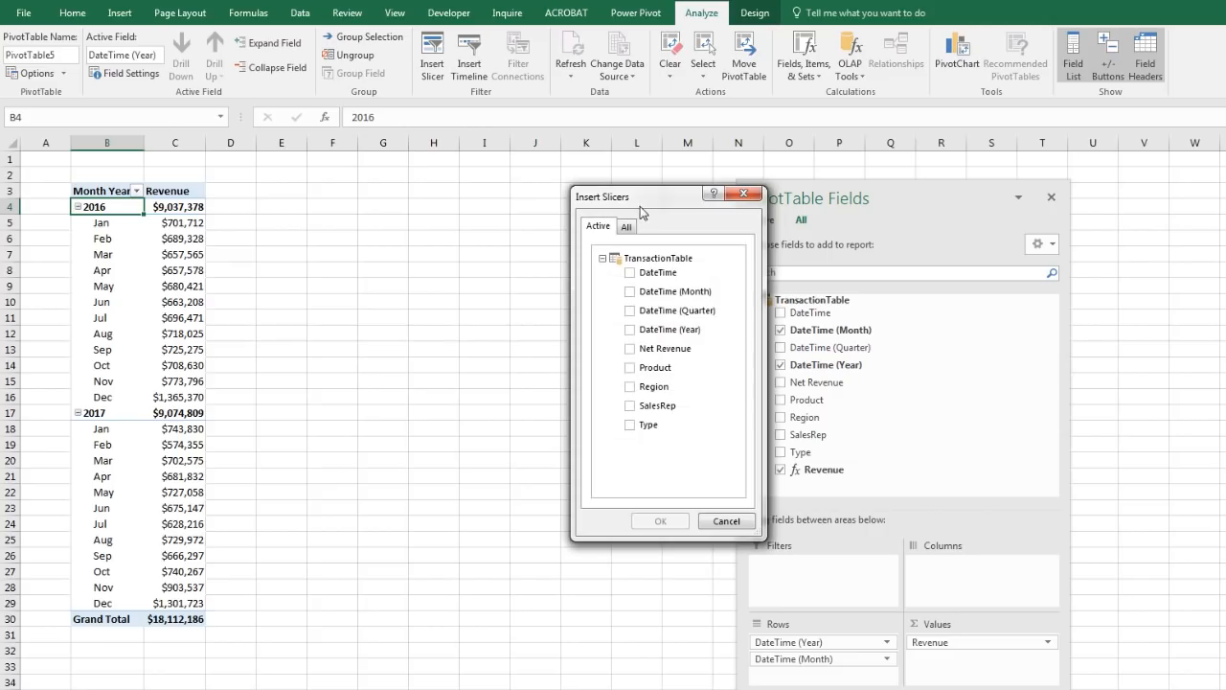
click(639, 332)
click(663, 520)
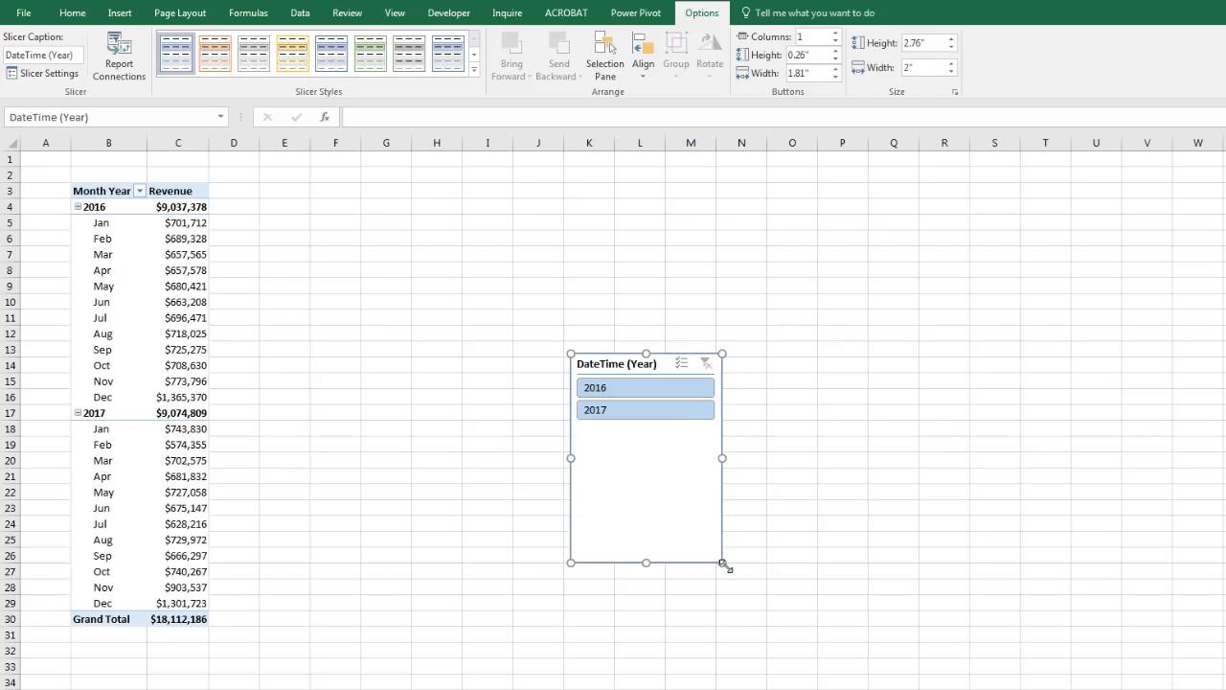
Place the year slicer beside the PivotTable's header, give it 3 columns, and size it about 0.78" high and 2.54" wide
drag(723, 564, 748, 435)
drag(676, 364, 400, 183)
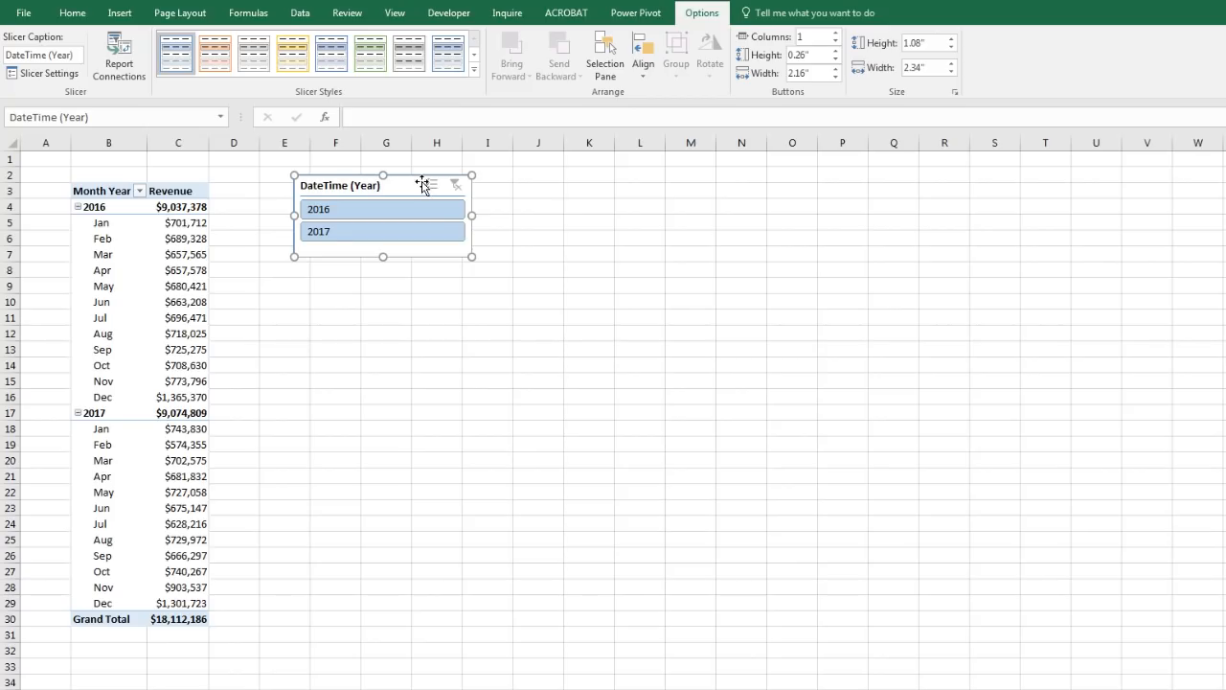
click(836, 34)
click(835, 34)
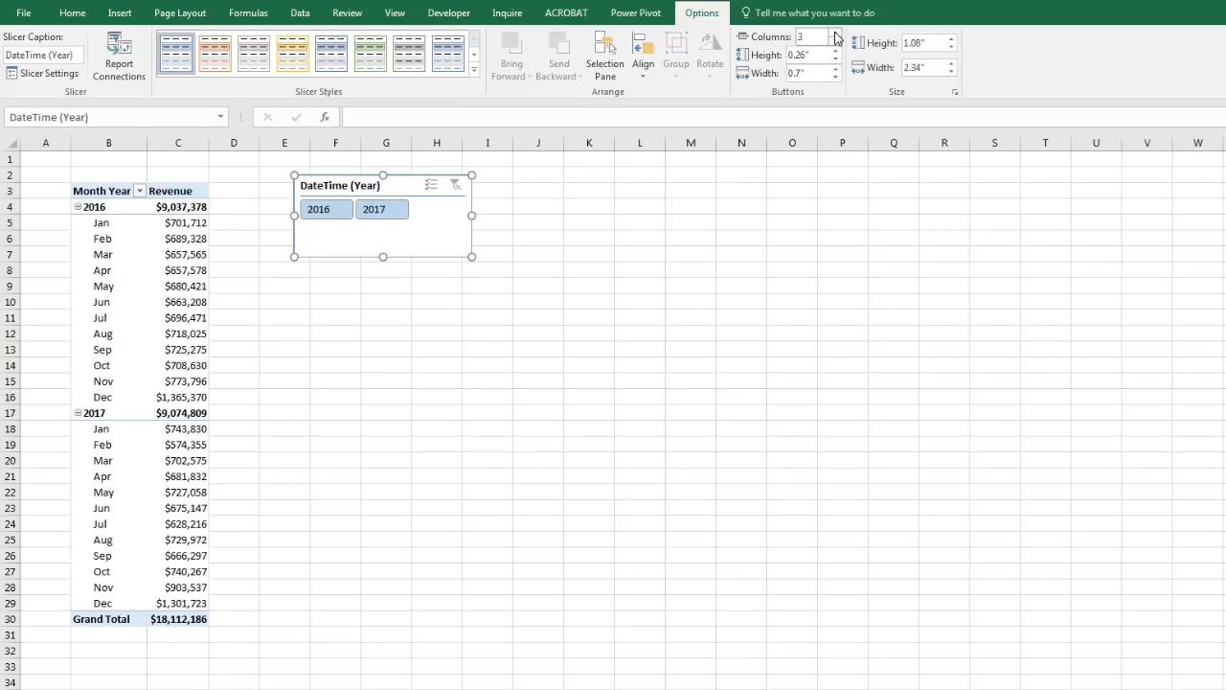
drag(471, 251, 488, 233)
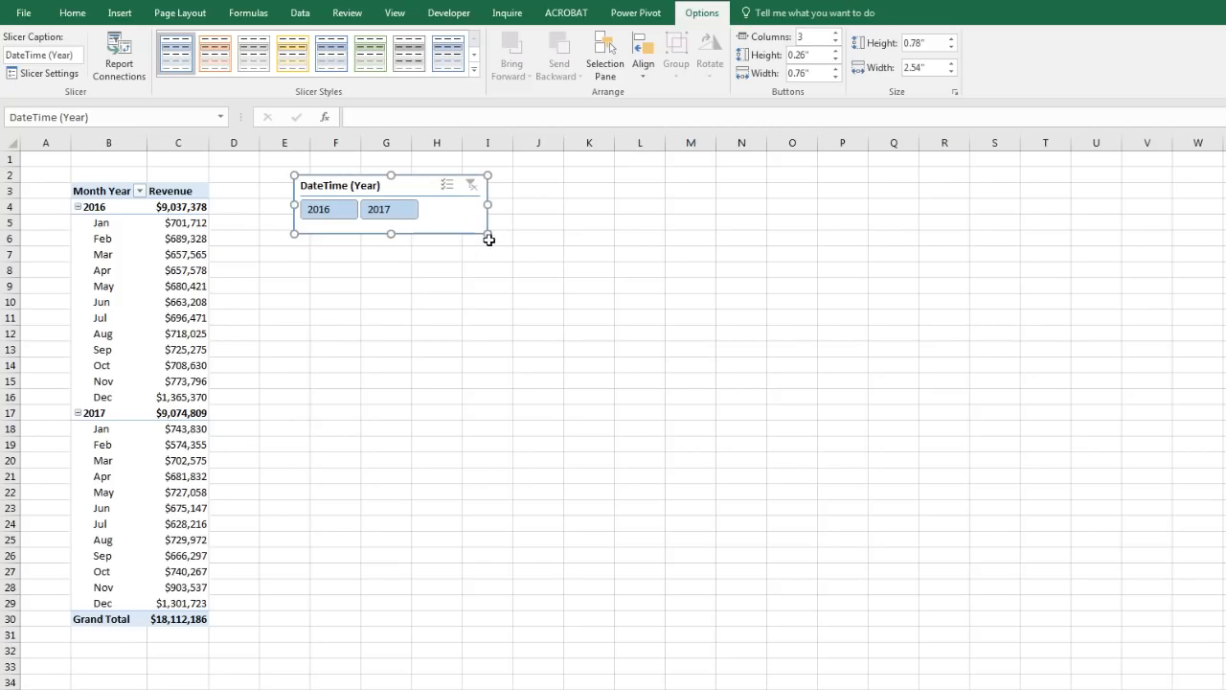
Test the year slicer on the PivotTable by filtering to 2017 and 2016, and clear the filter
click(381, 211)
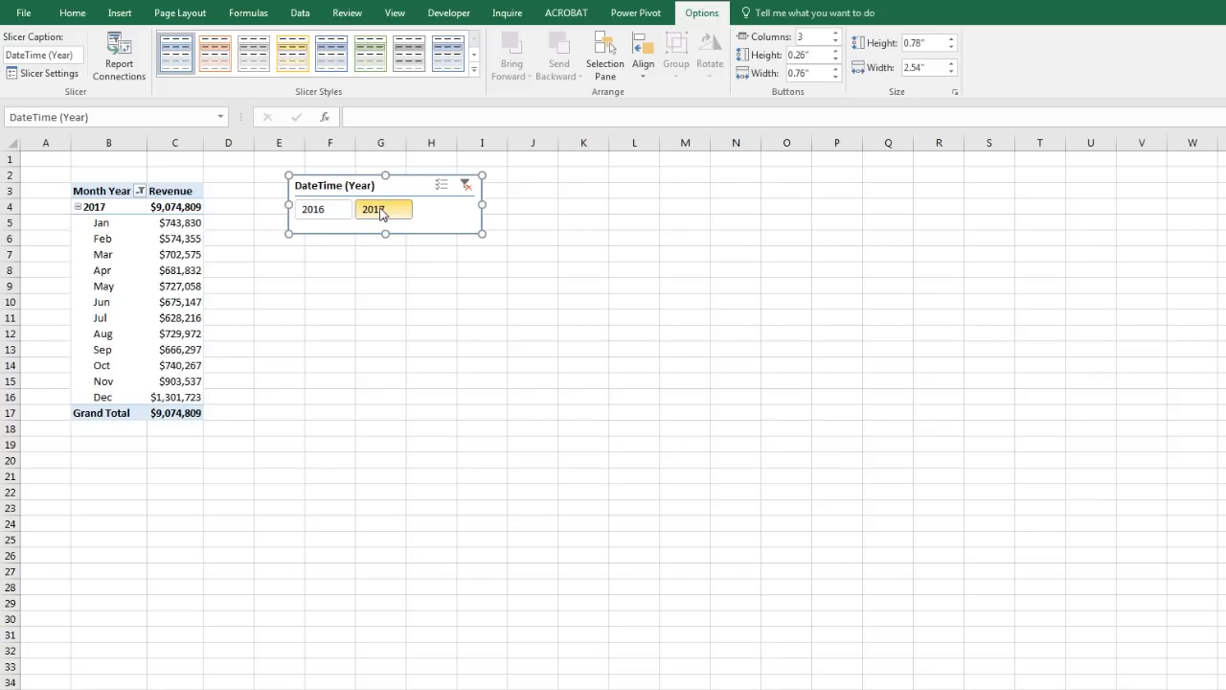
click(319, 215)
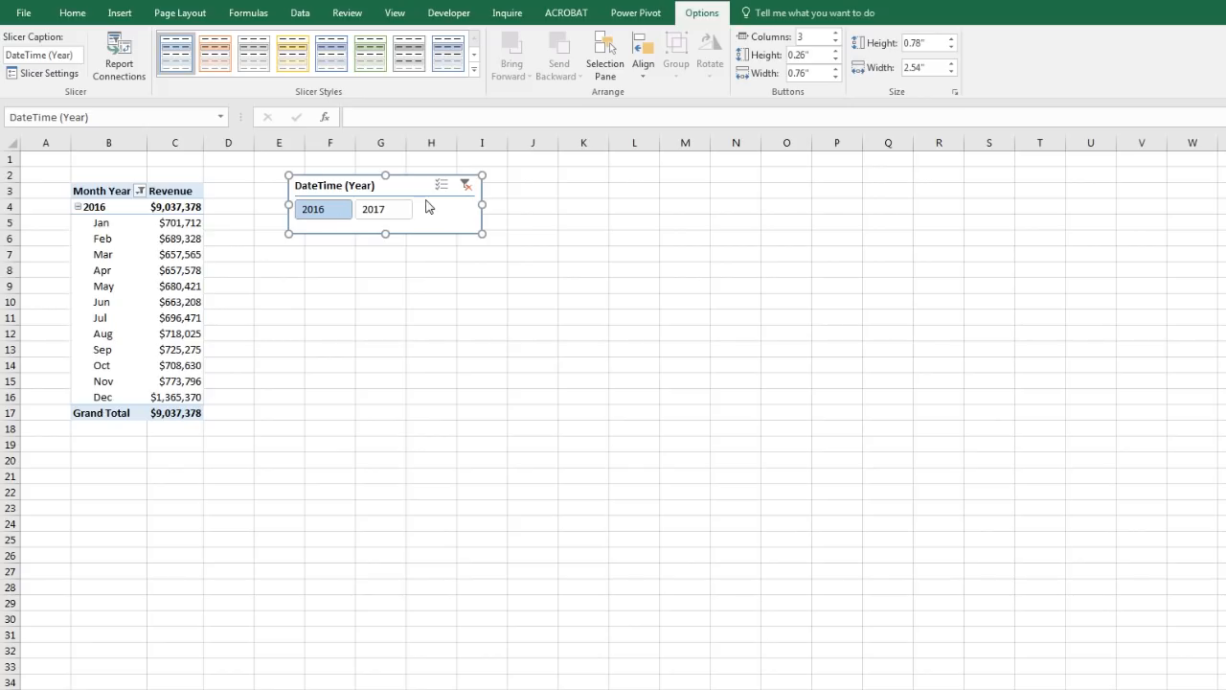
click(468, 186)
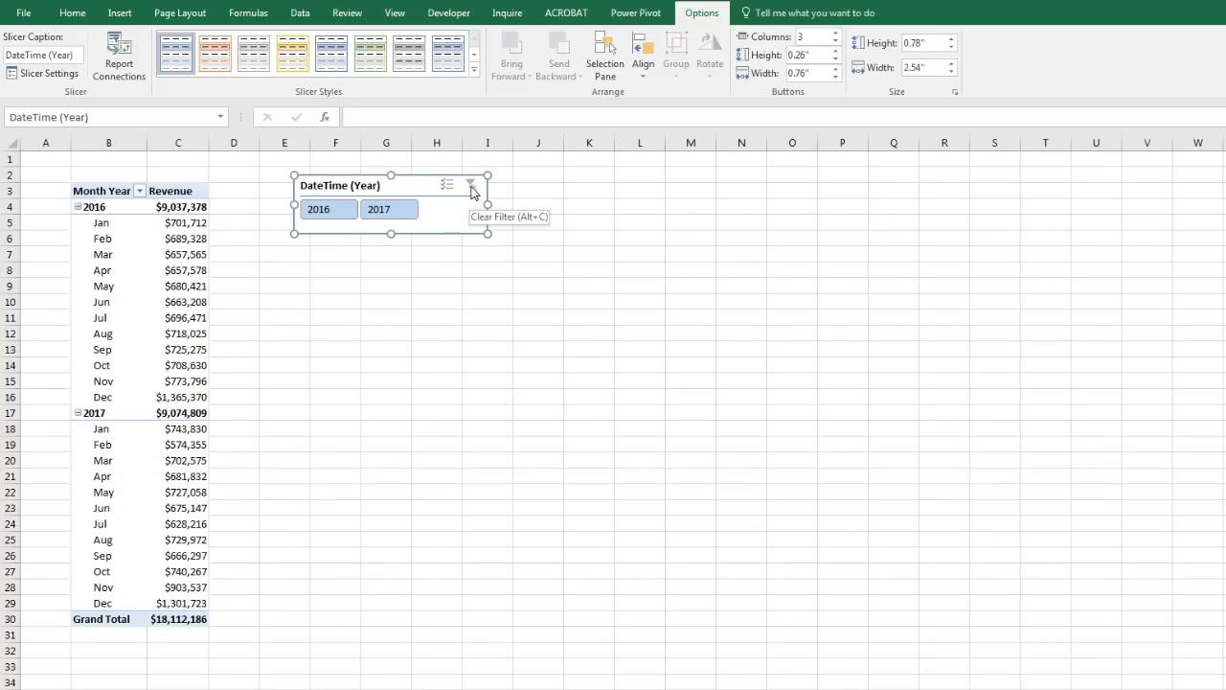
Insert a basic 2-D line PivotChart from the monthly revenue PivotTable and place it below the year slicer
click(189, 251)
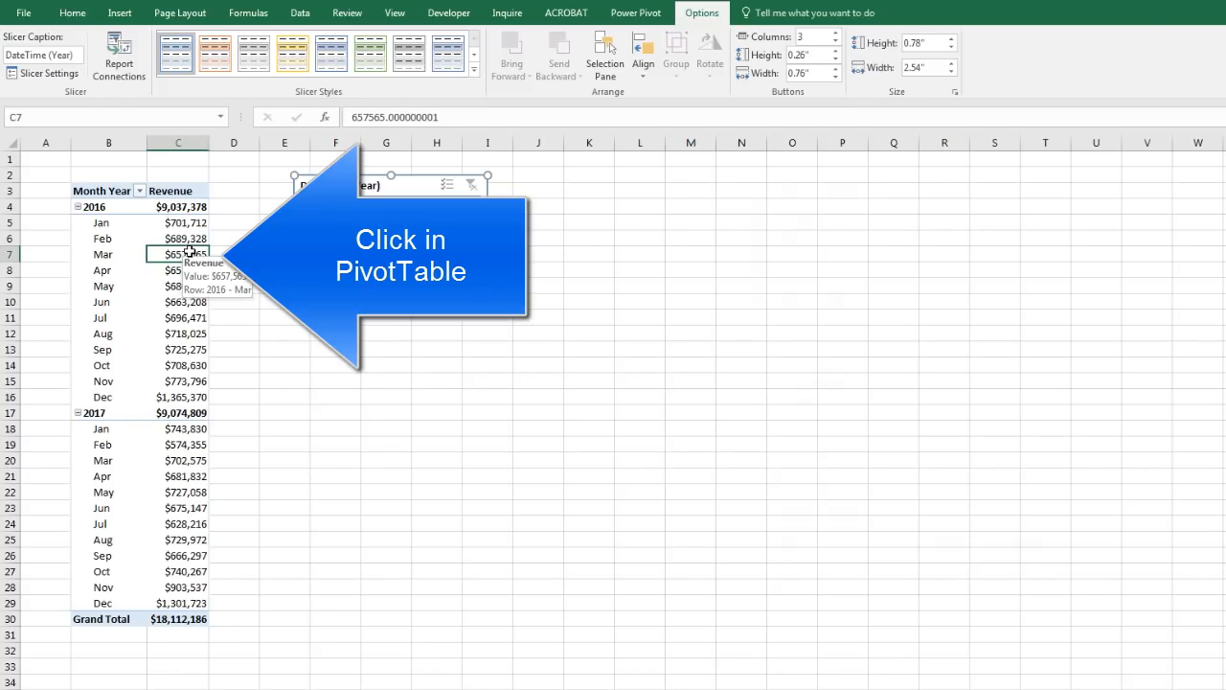
click(132, 15)
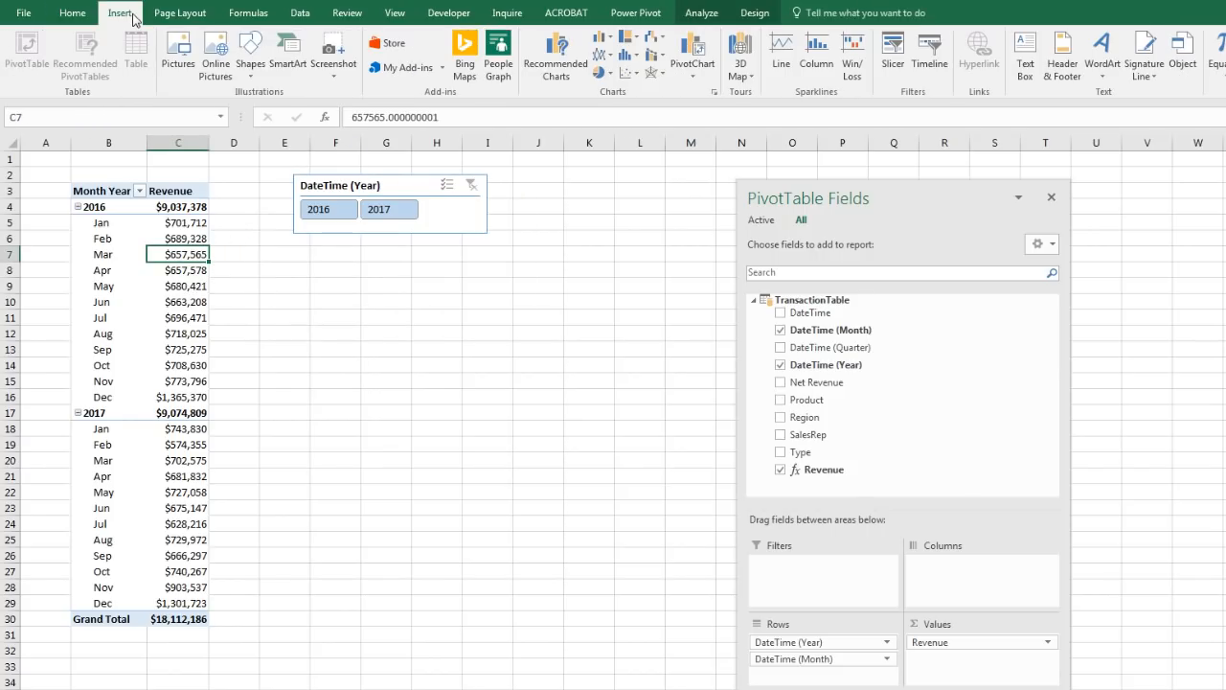
click(603, 54)
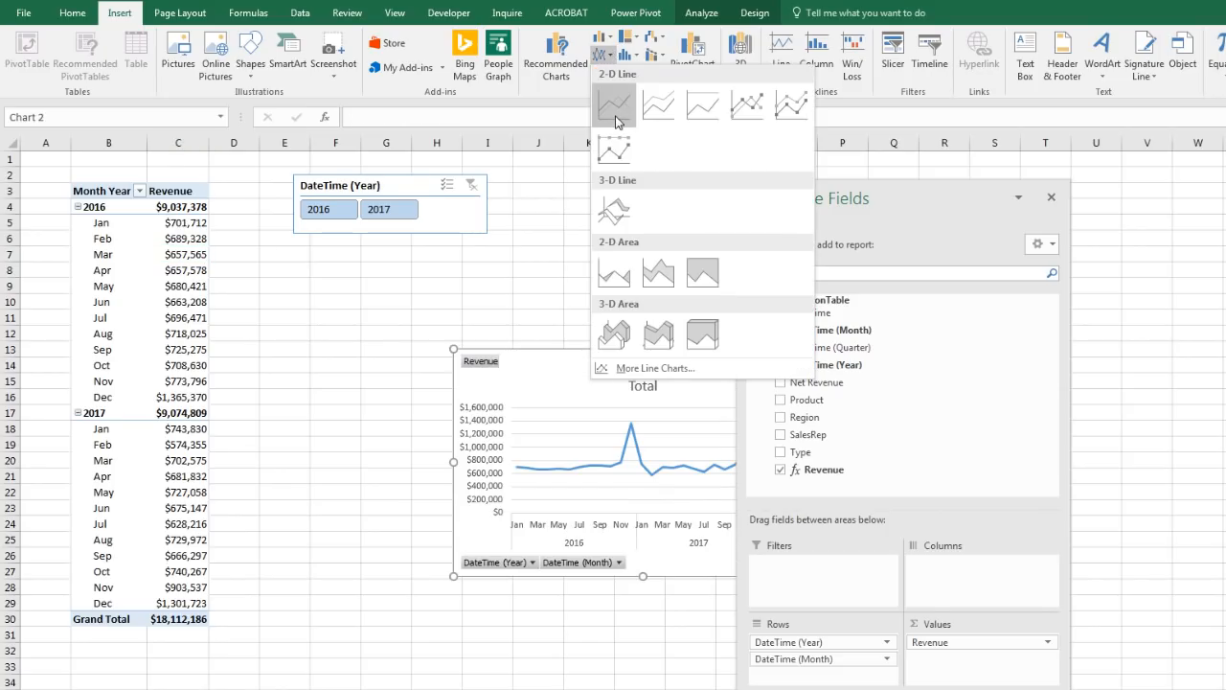
click(615, 103)
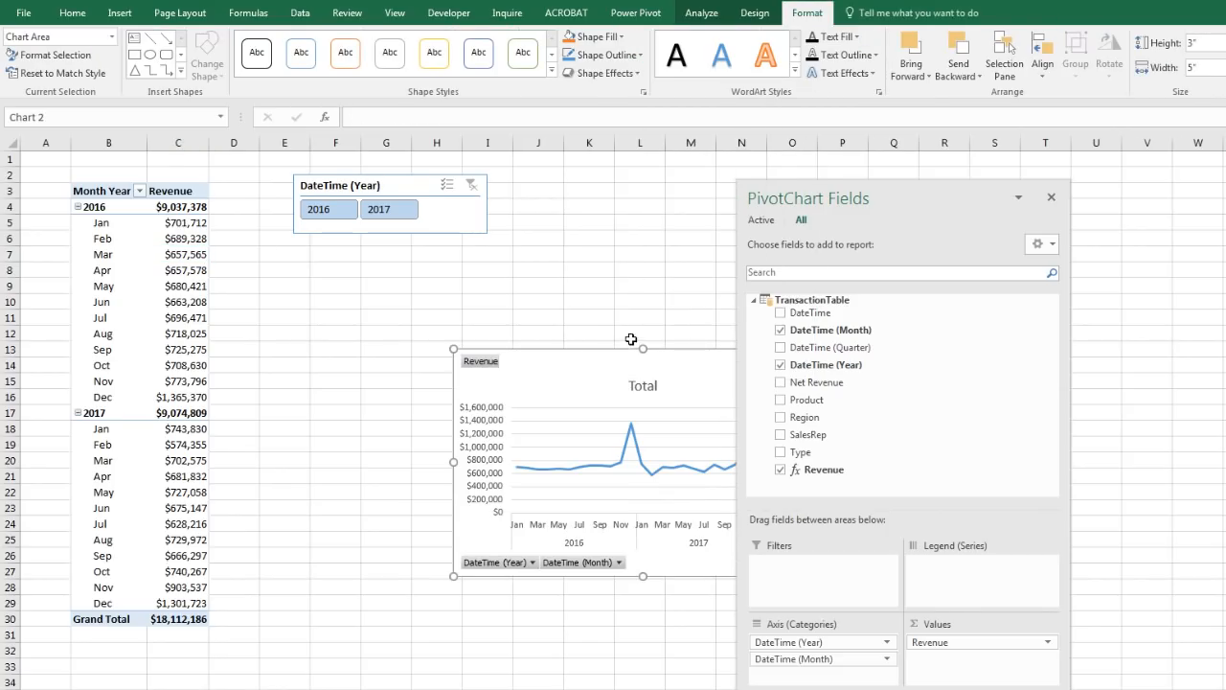
drag(604, 351, 409, 287)
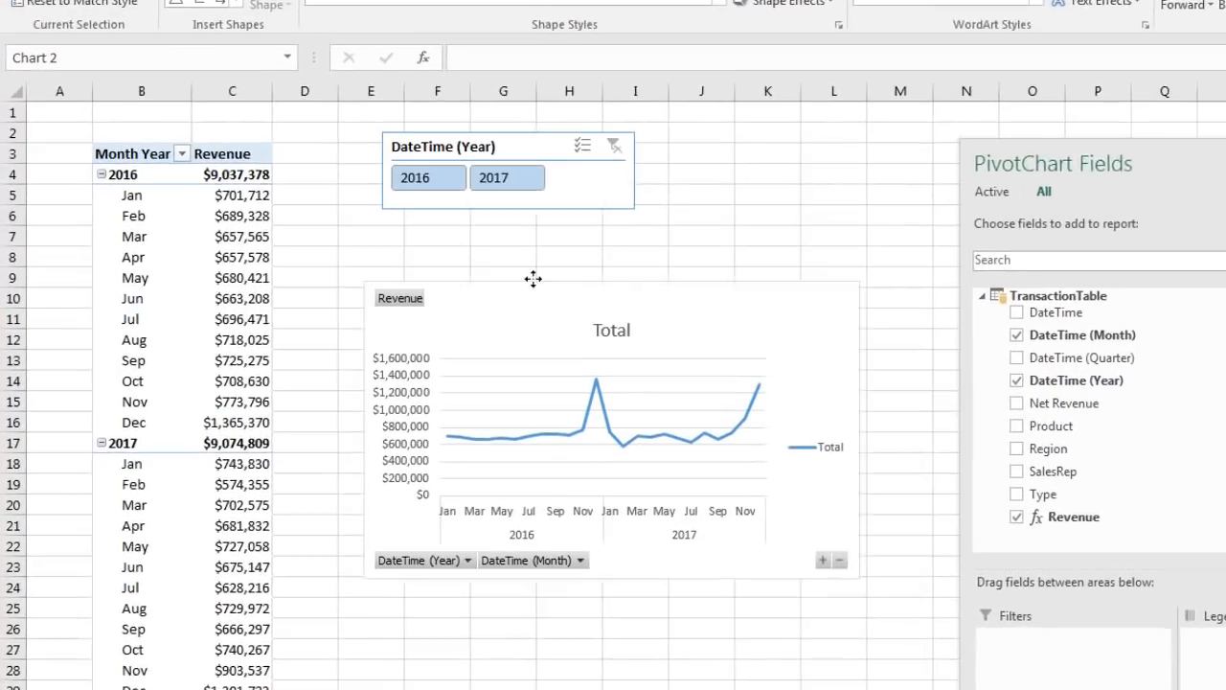
drag(533, 278, 510, 257)
Hide all field buttons on the line PivotChart and delete its legend
right_click(351, 270)
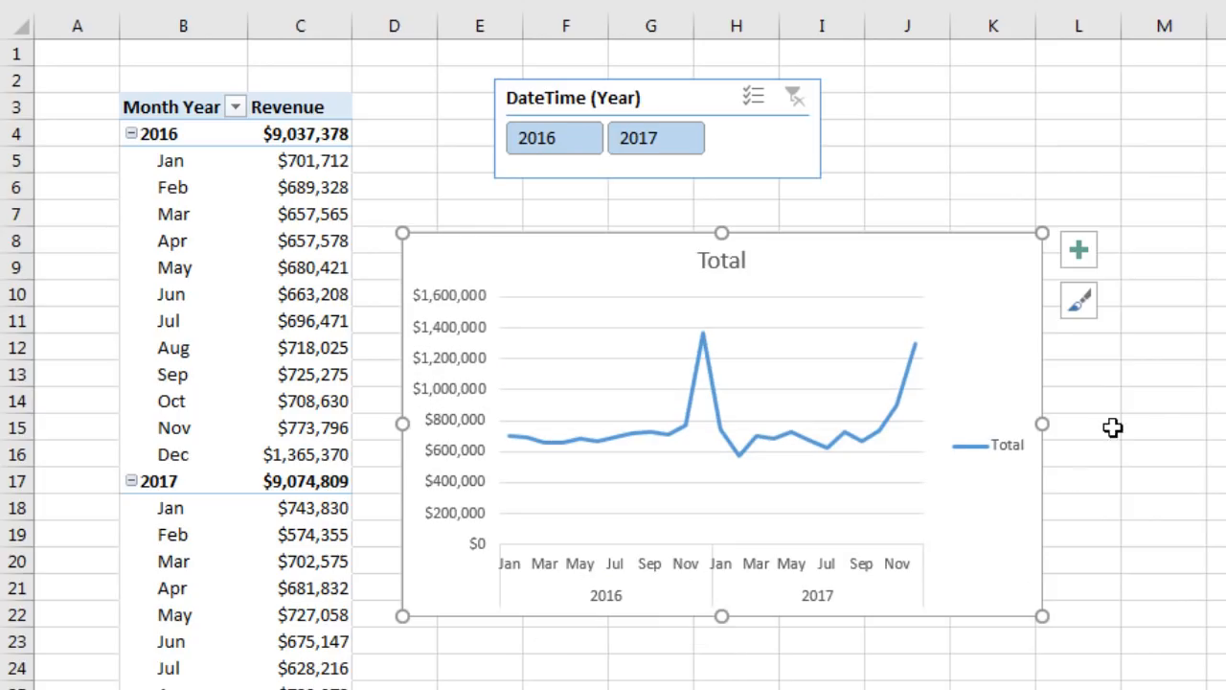
click(989, 454)
key(Delete)
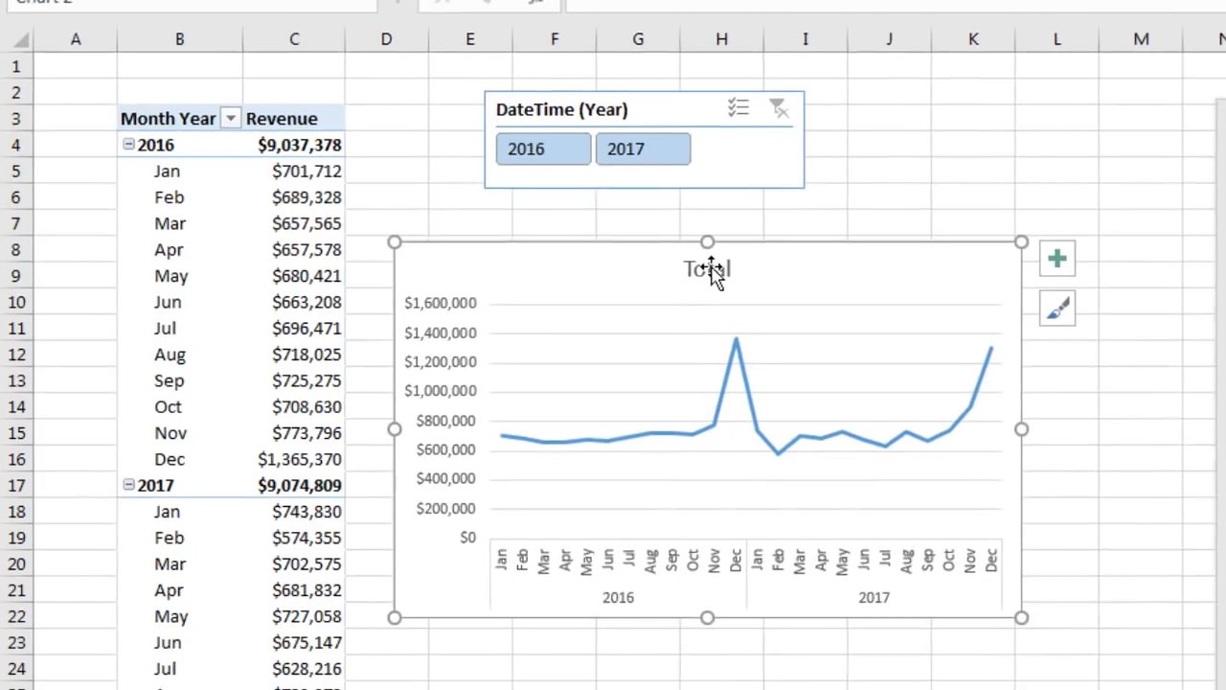
Change the line chart's title to Revenue
click(711, 271)
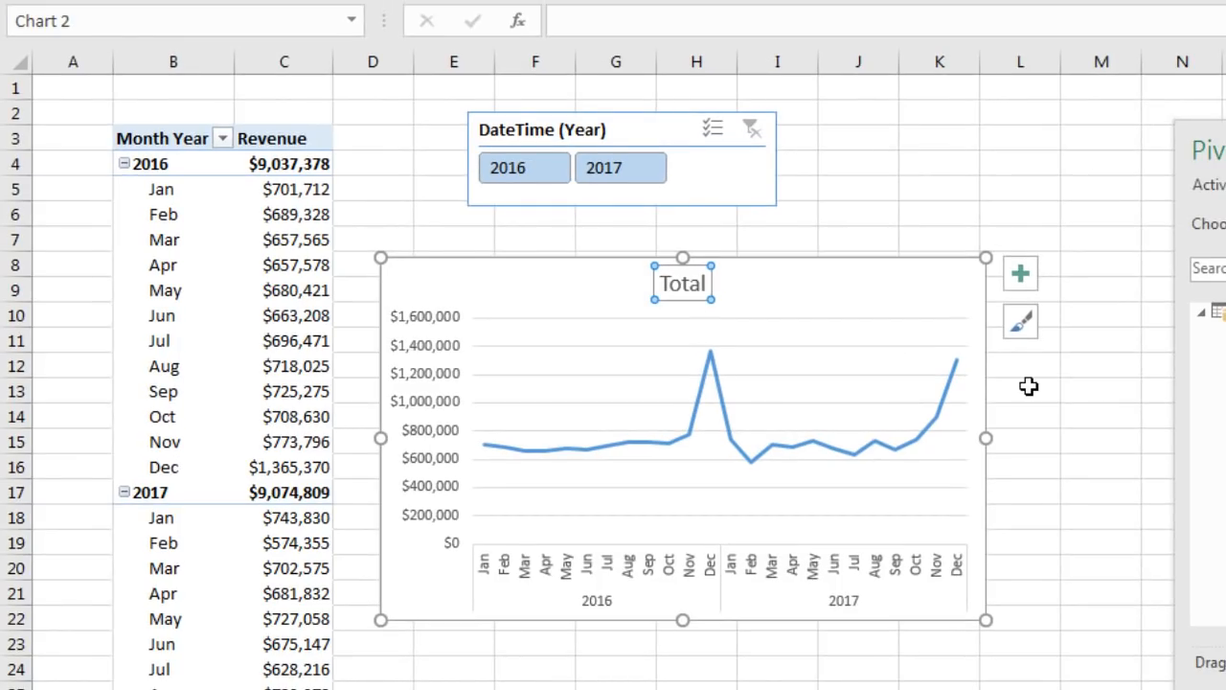
text(Revenue)
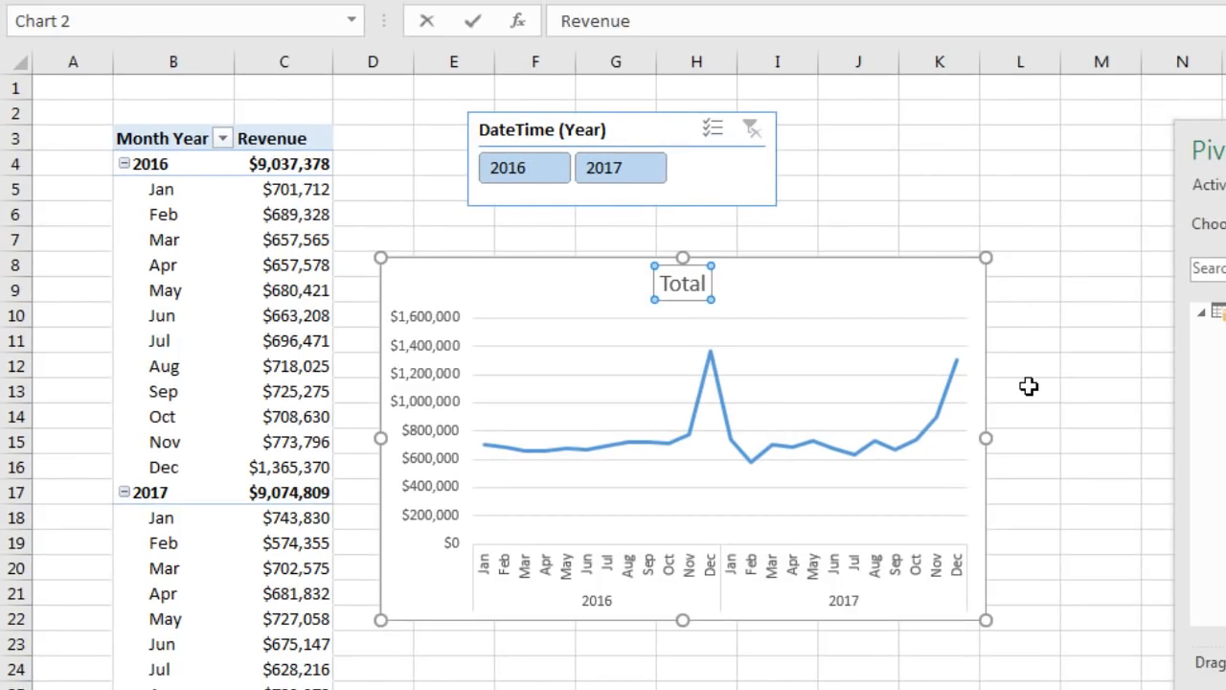
key(Return)
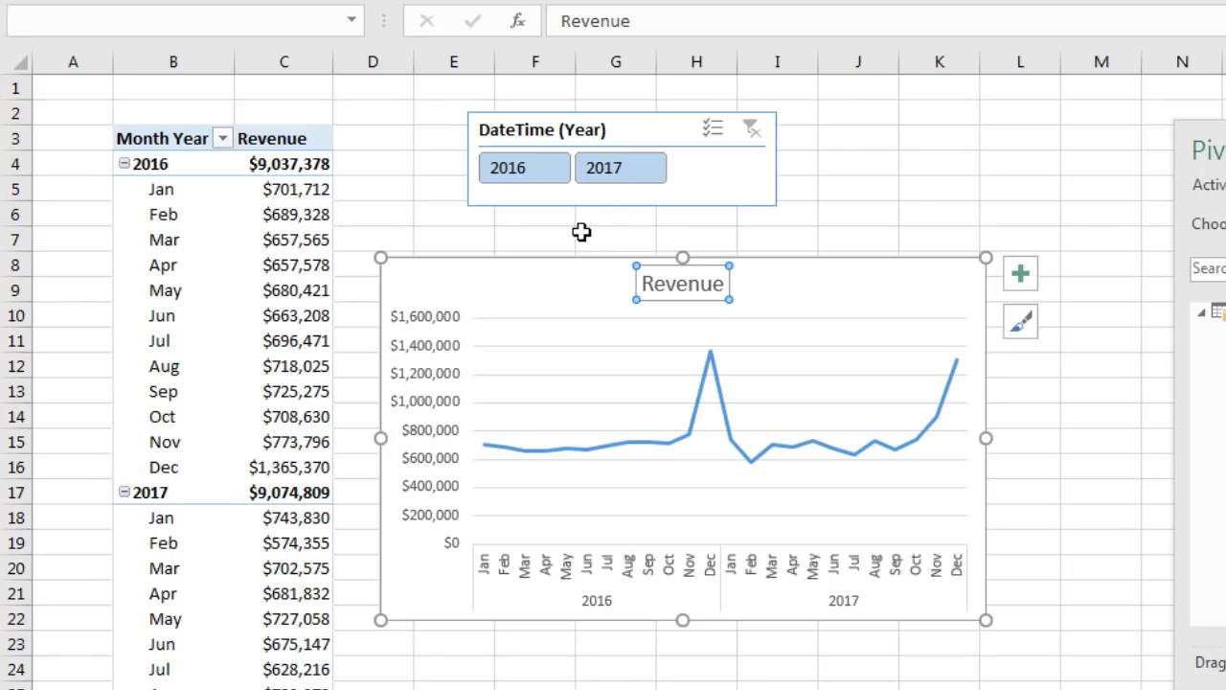
Check that the line chart responds to the slicer by filtering to 2017 and 2016, and clear the filter
click(625, 173)
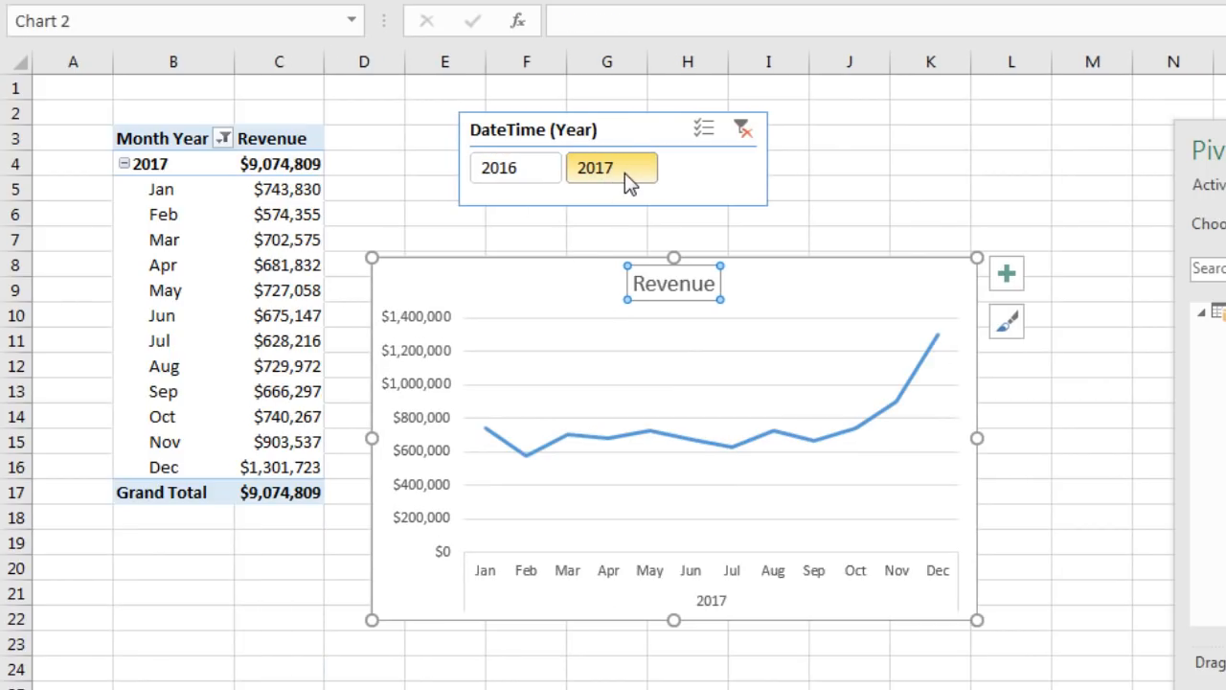
click(533, 168)
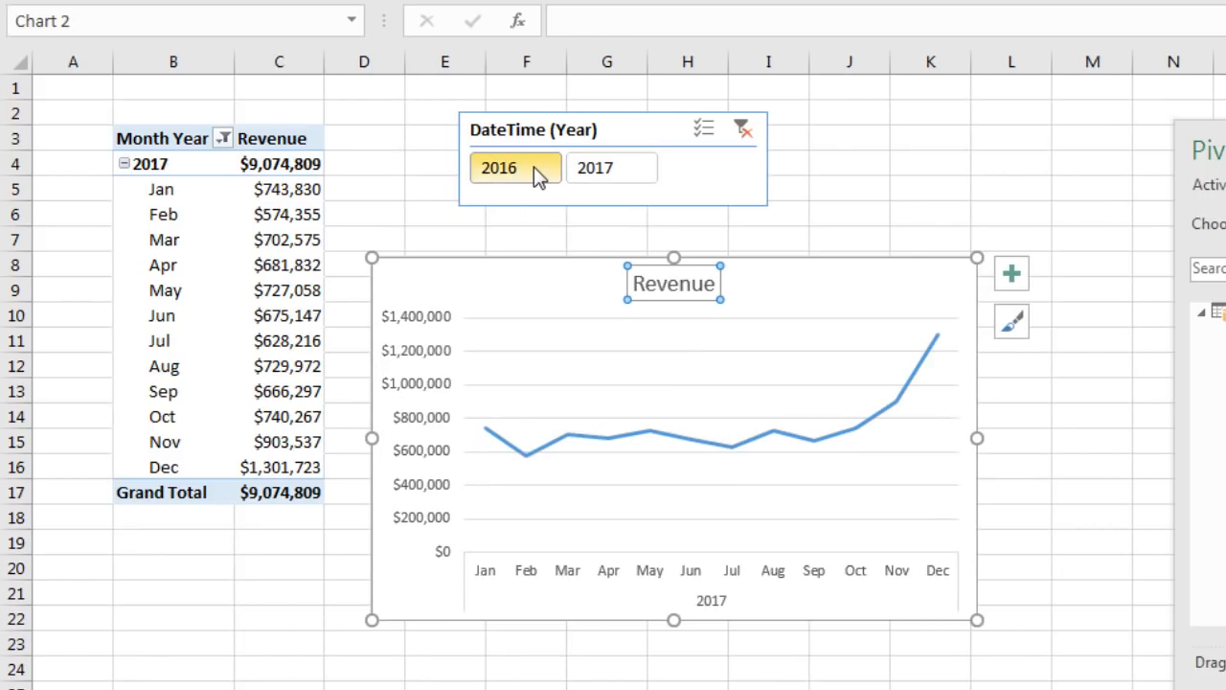
click(747, 132)
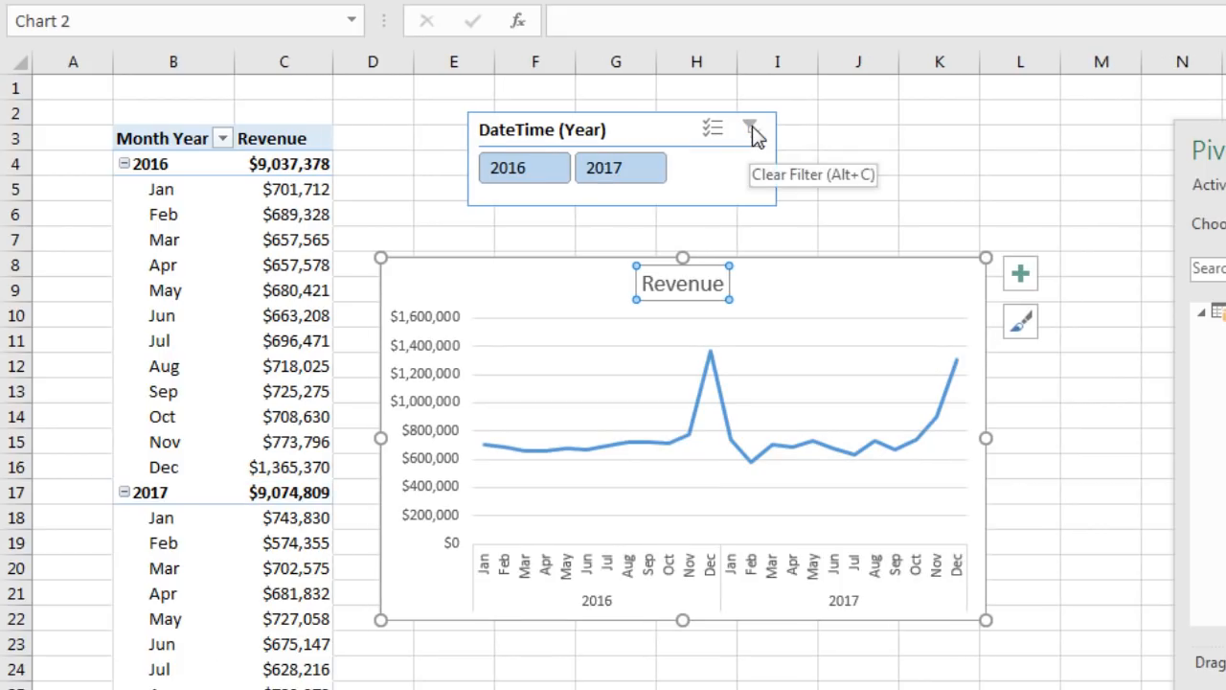
Name the monthly revenue PivotTable MonthPivot in its PivotTable options
click(276, 214)
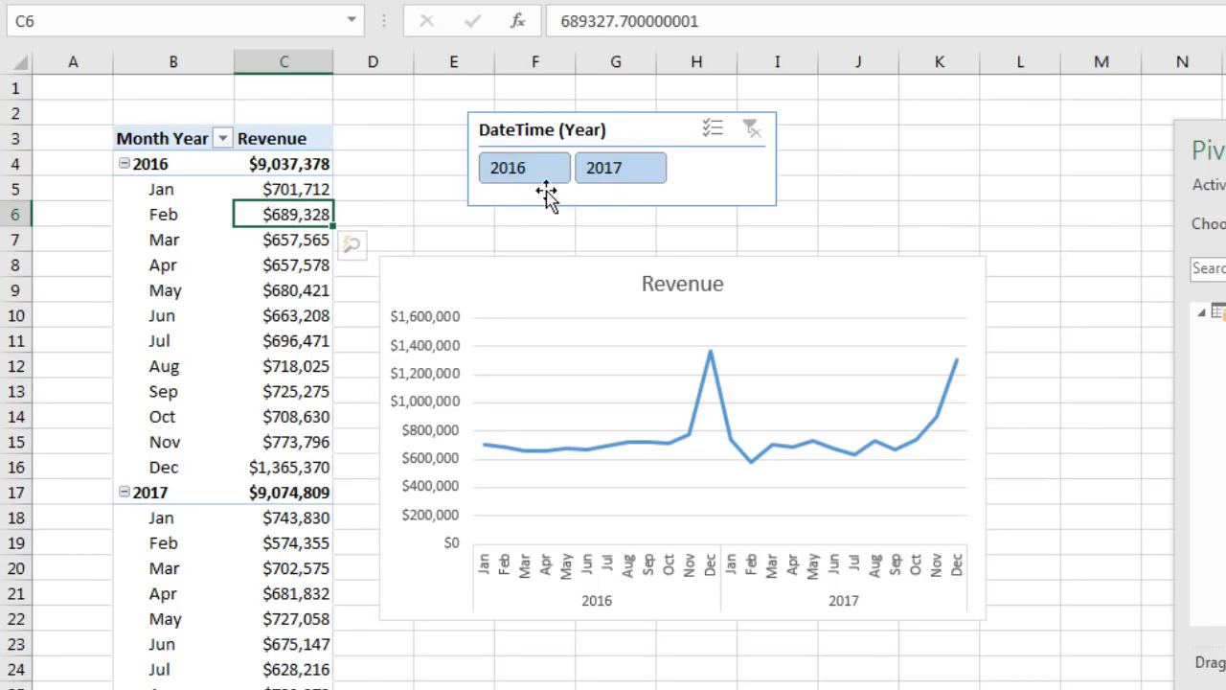
right_click(263, 216)
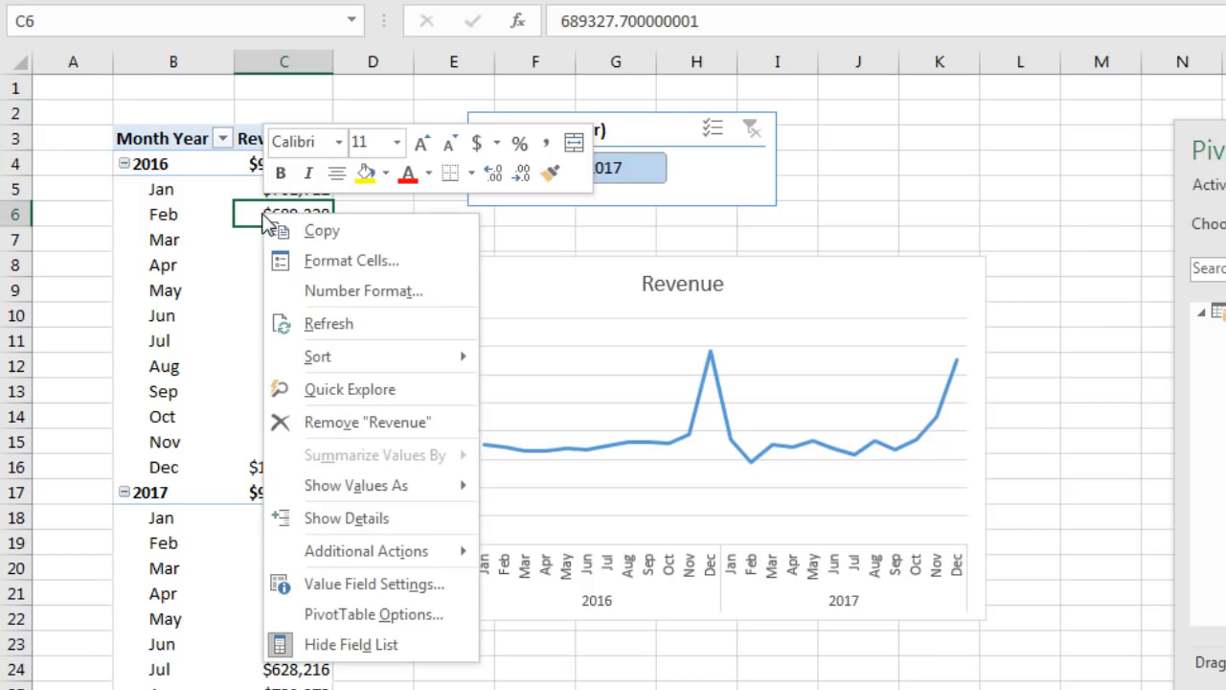
click(384, 616)
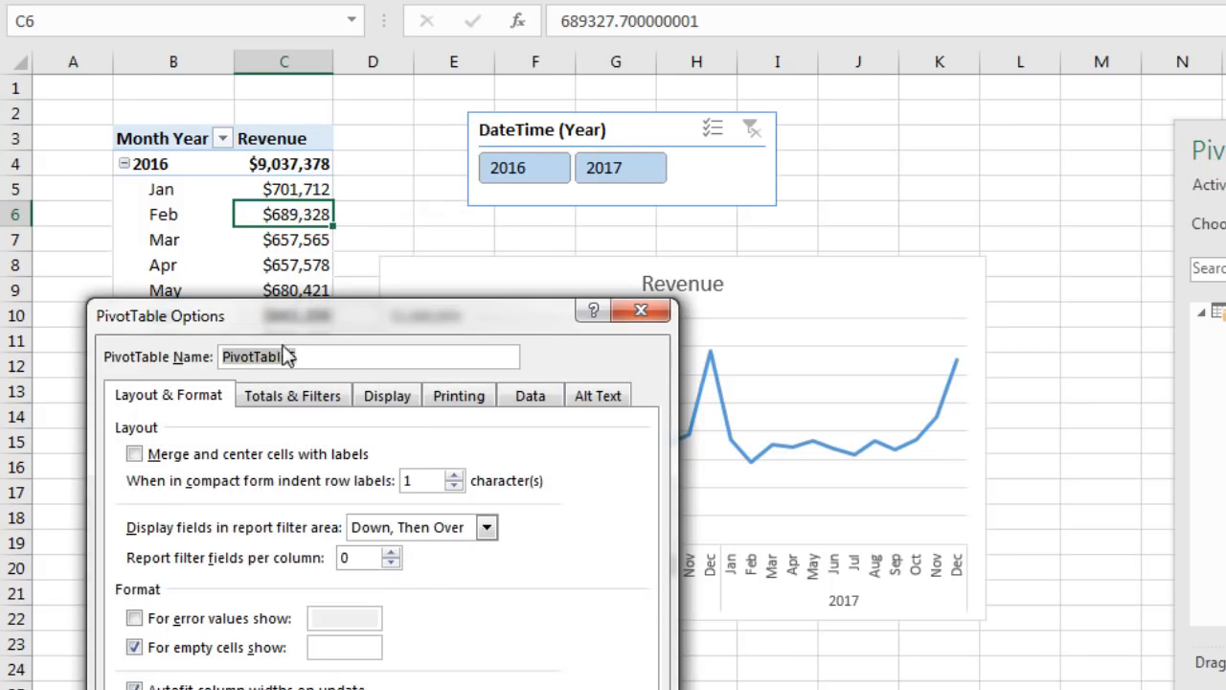
text(MonthPivot)
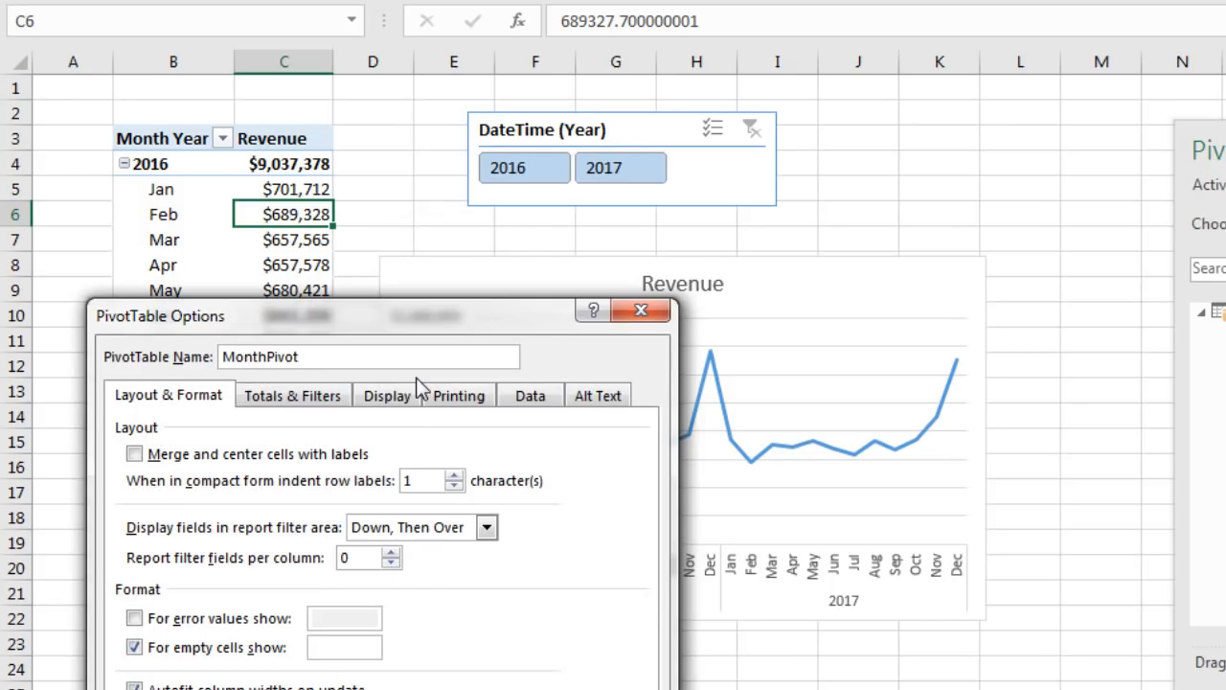
key(Return)
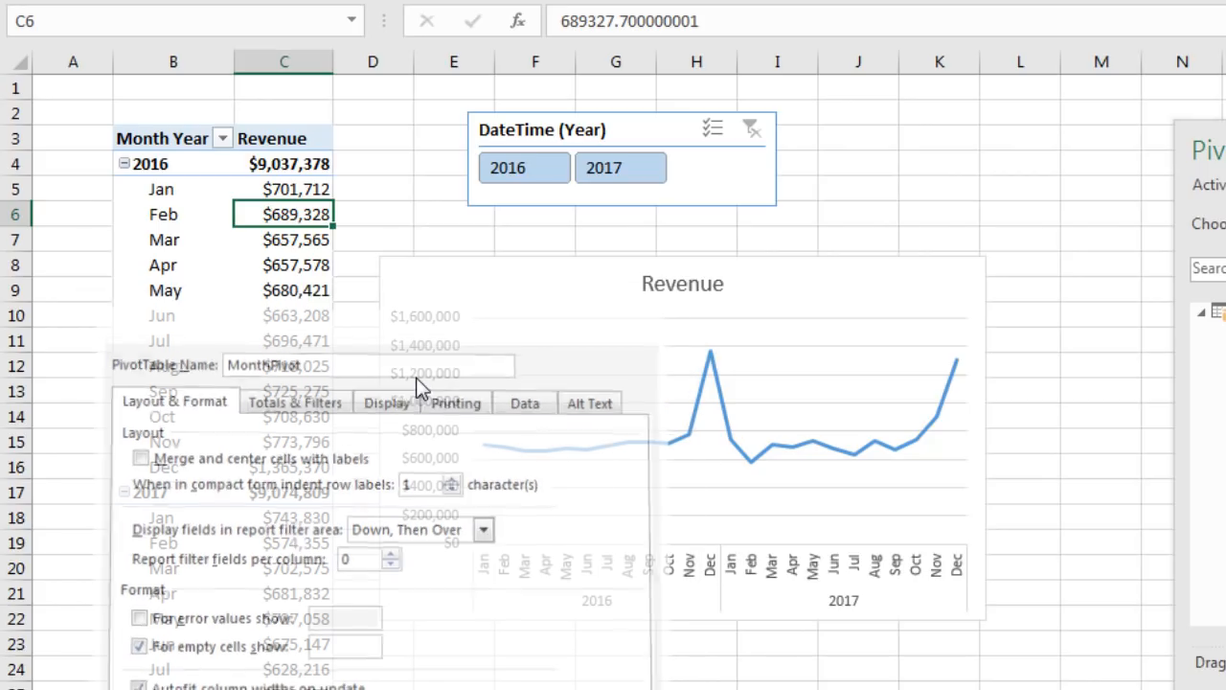
Move the DateTime (Year) slicer and the Revenue line chart together from the MonthReport sheet to the Dashboard sheet
click(530, 135)
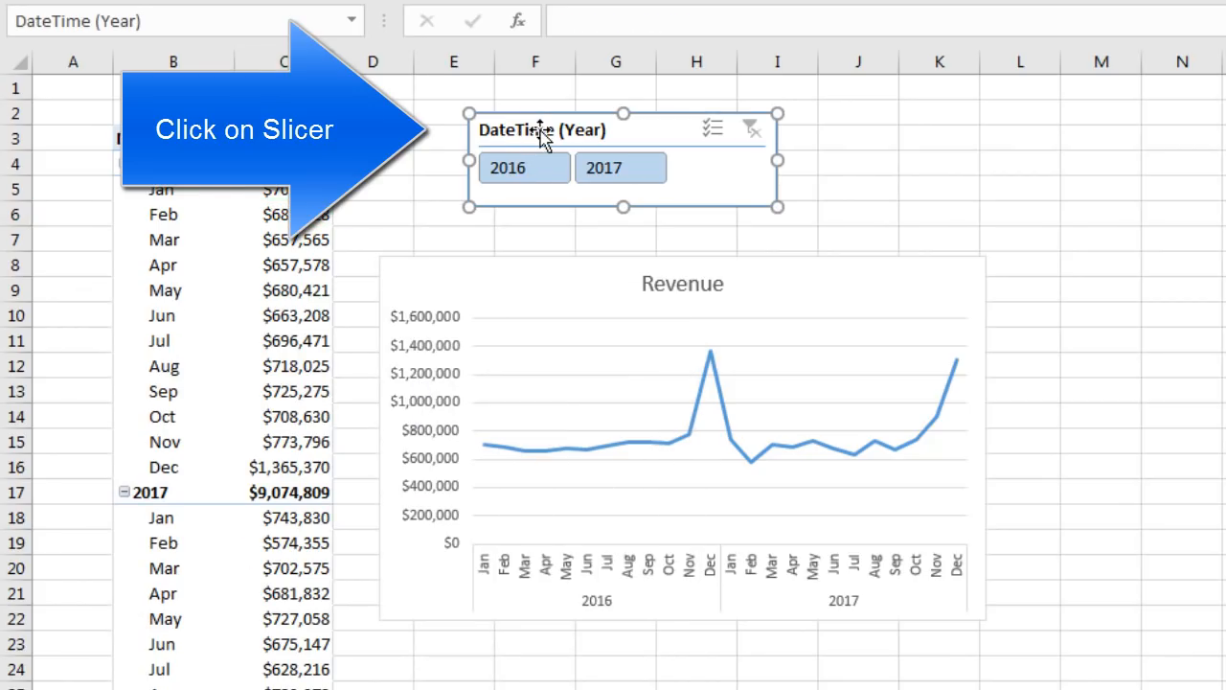
ctrl+click(424, 266)
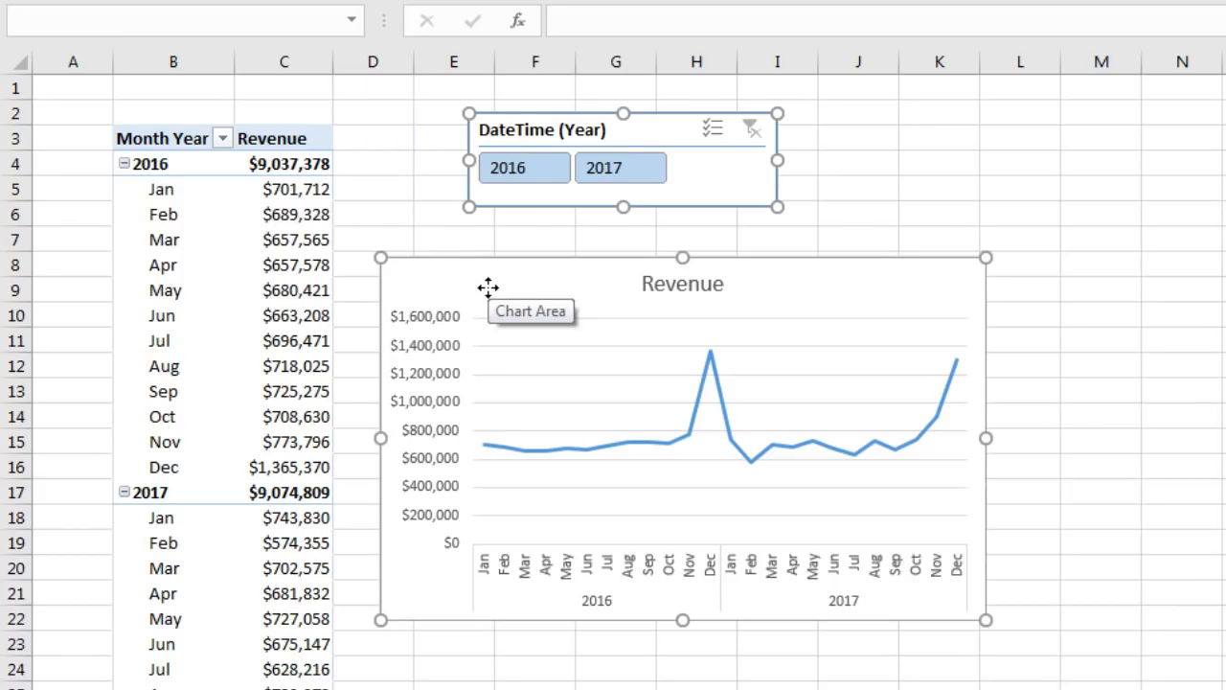
key(ctrl+x)
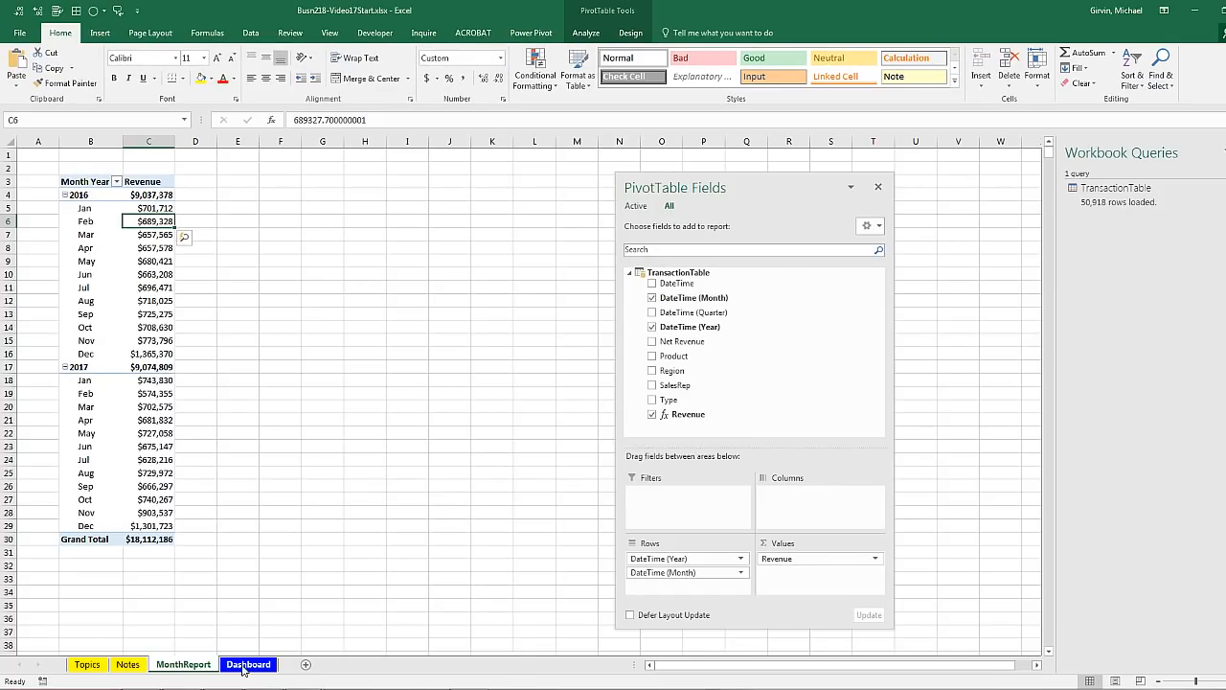
click(247, 664)
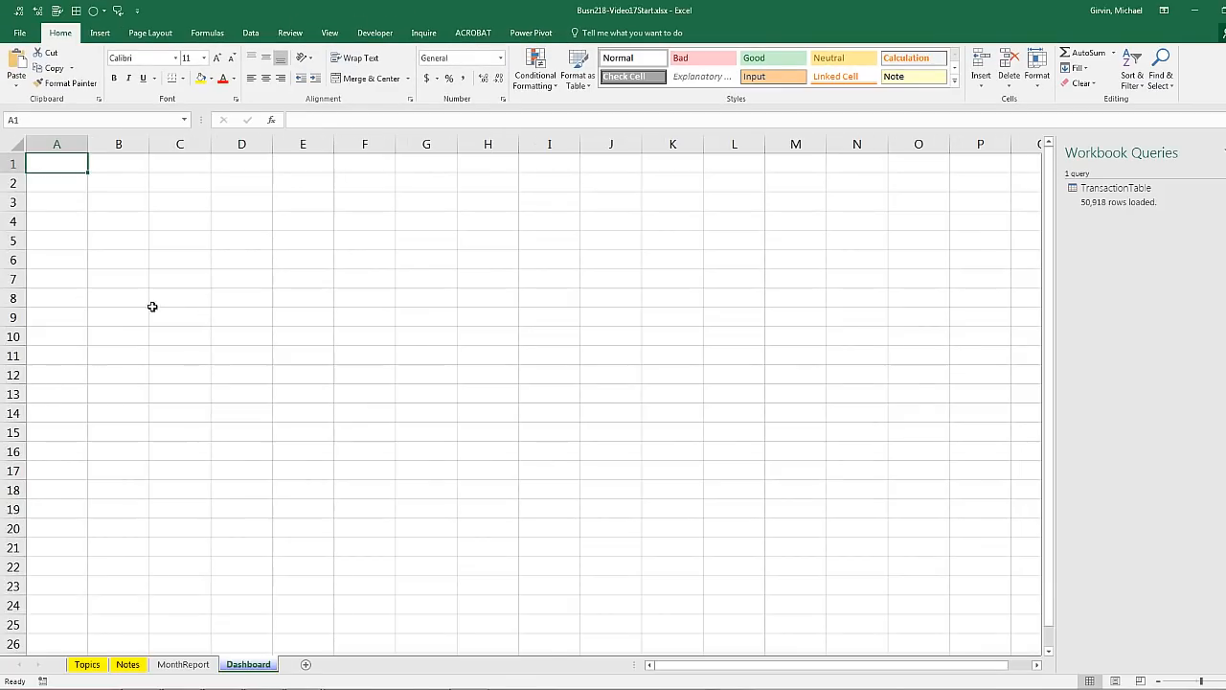
key(ctrl+v)
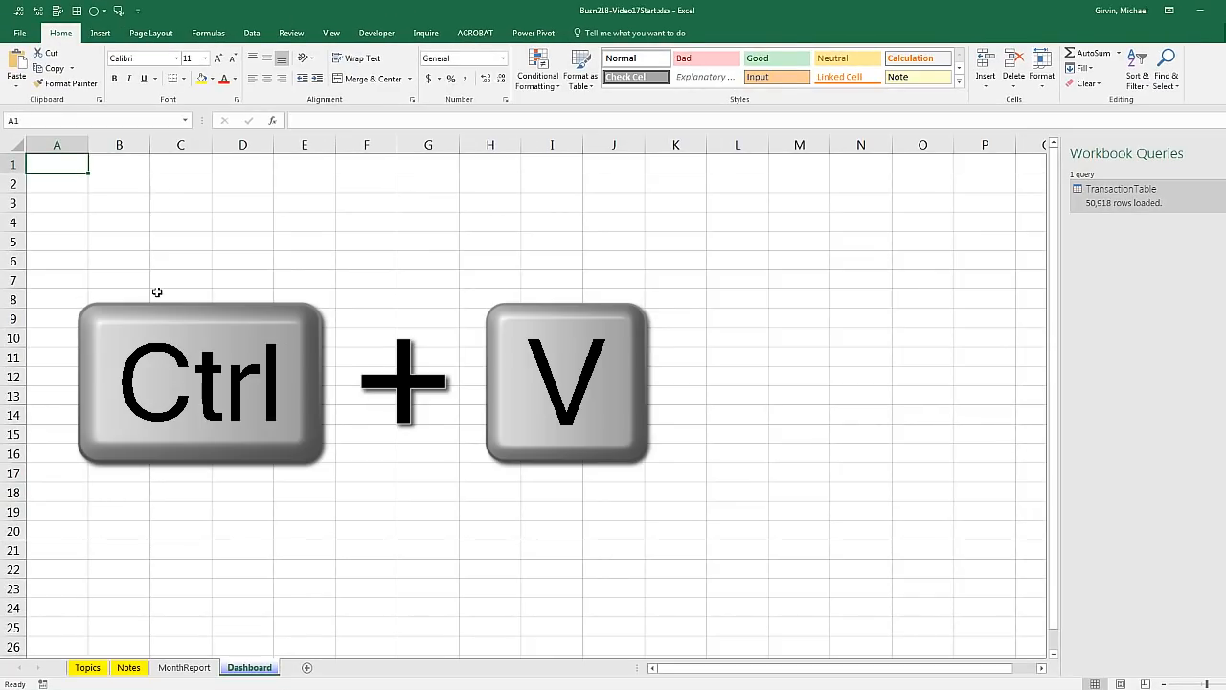
Arrange the slicer over about B2:F5 on the Dashboard sheet, with the Revenue line chart below it over about A7:H21
click(380, 219)
drag(295, 217, 314, 242)
drag(332, 296, 370, 312)
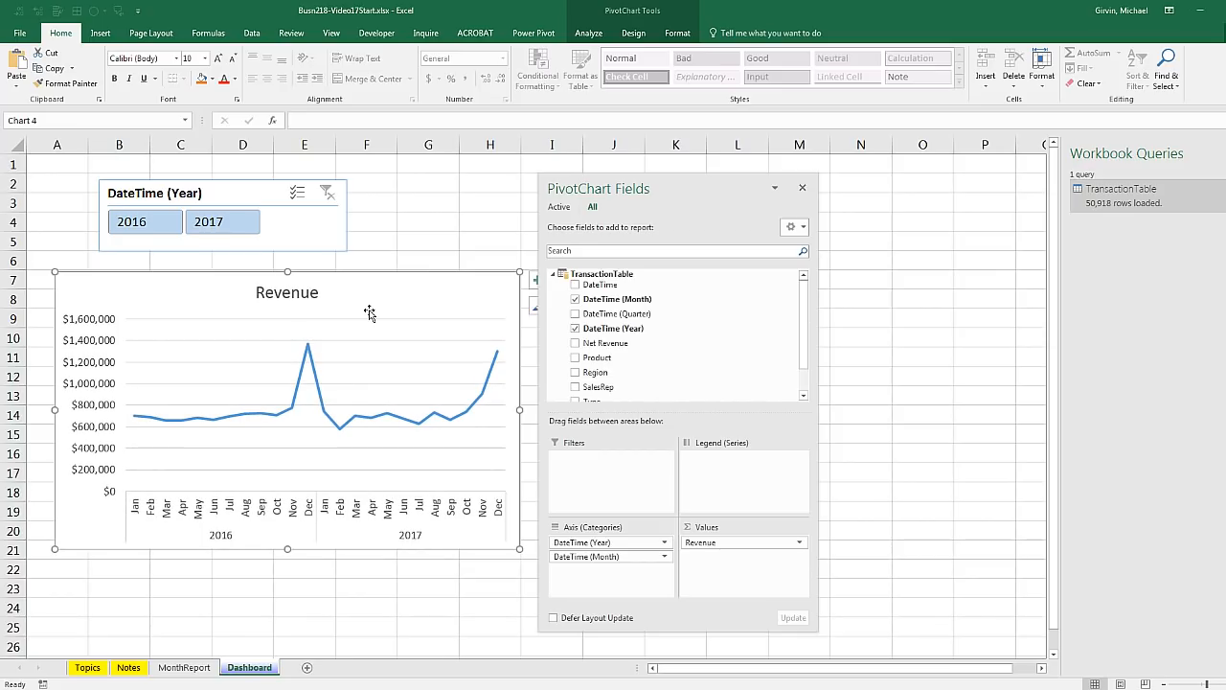
click(410, 578)
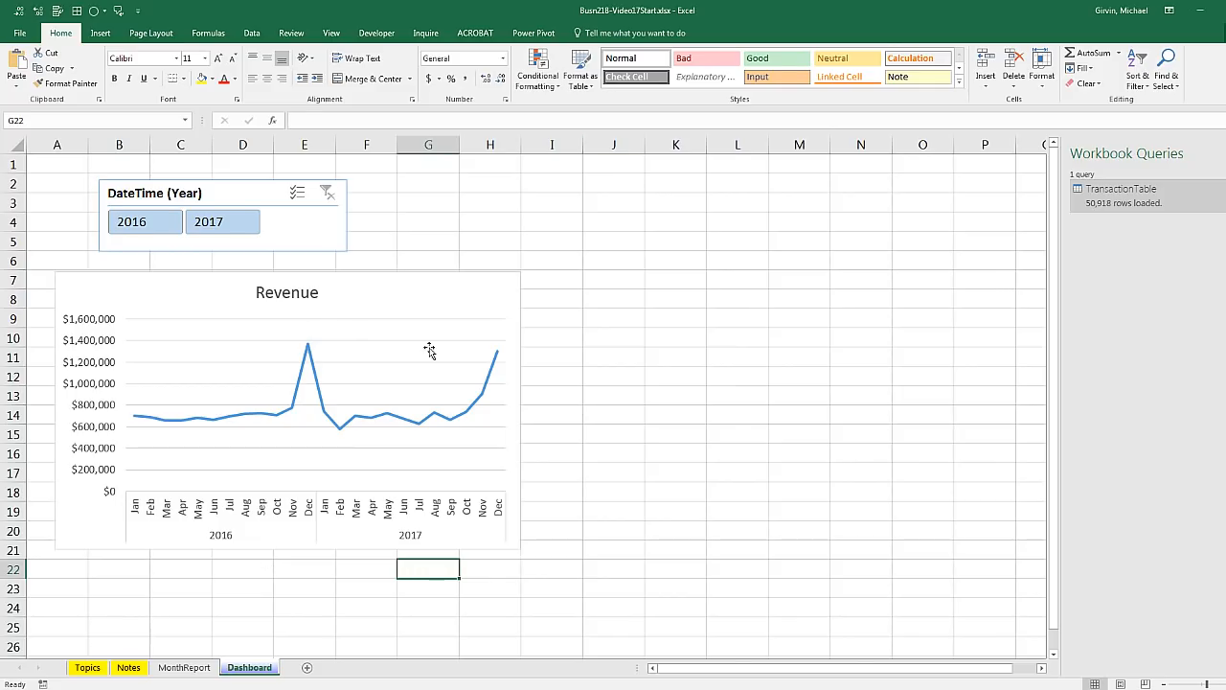
scroll(429, 368, down, 2)
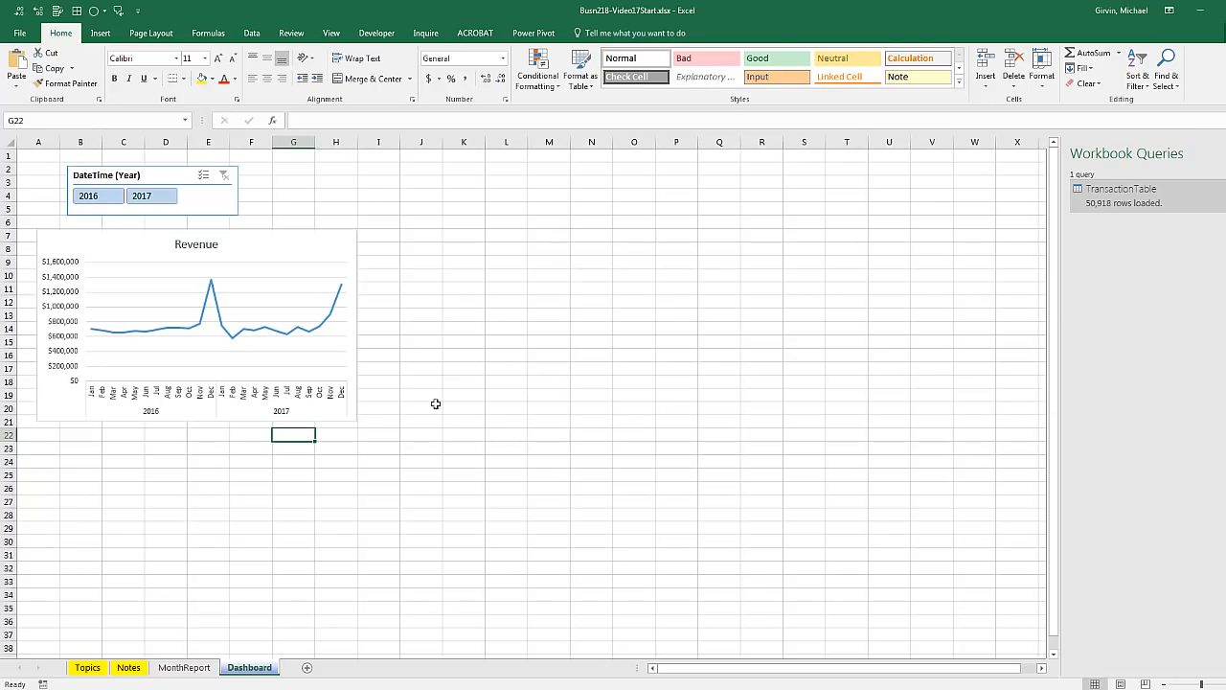
Create a PivotTable from this workbook's Data Model on a new worksheet
click(409, 315)
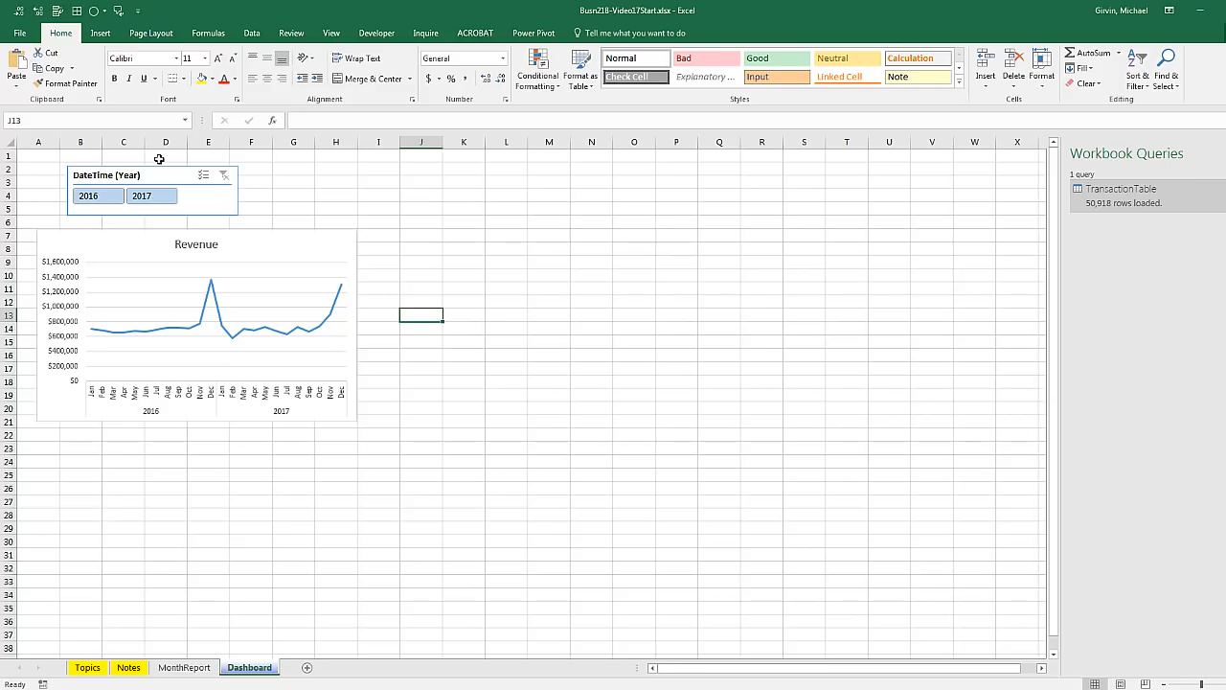
click(100, 34)
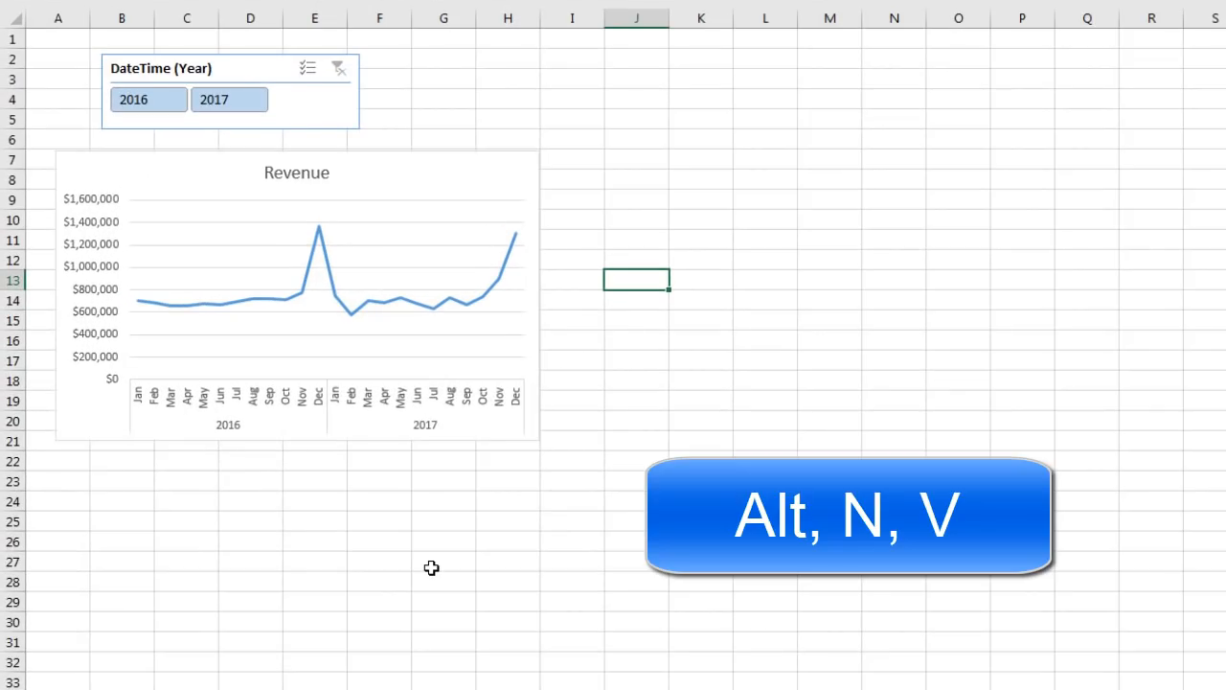
key(alt+n)
key(v)
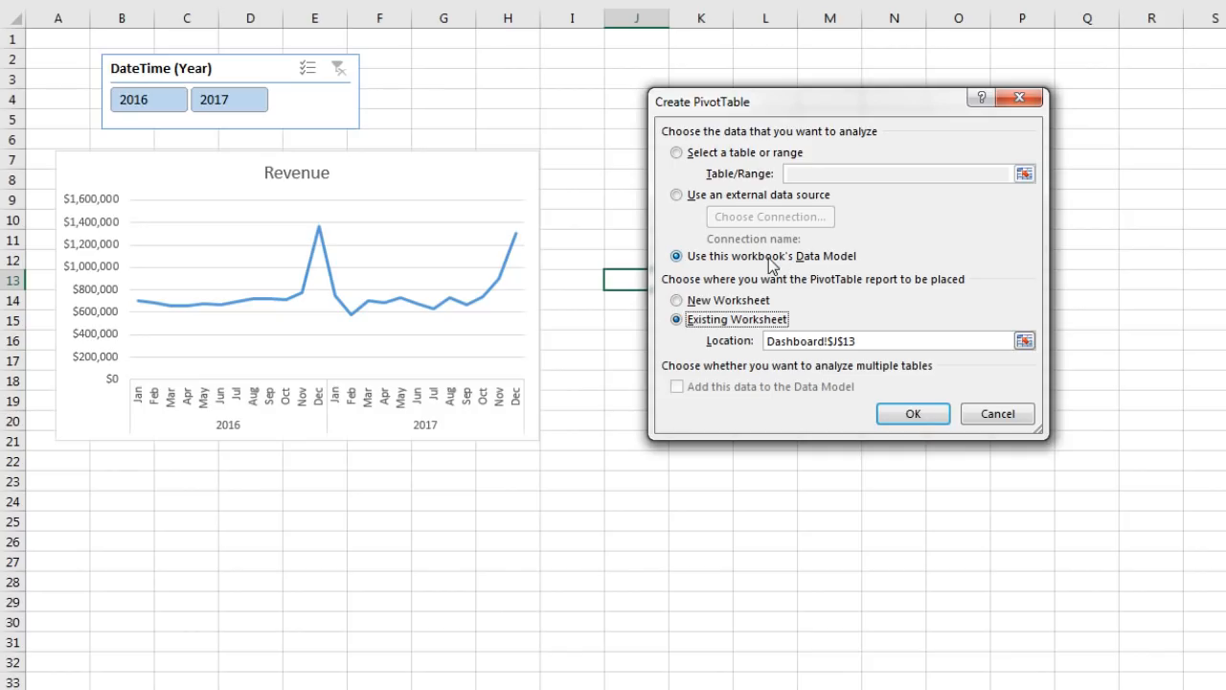
click(678, 197)
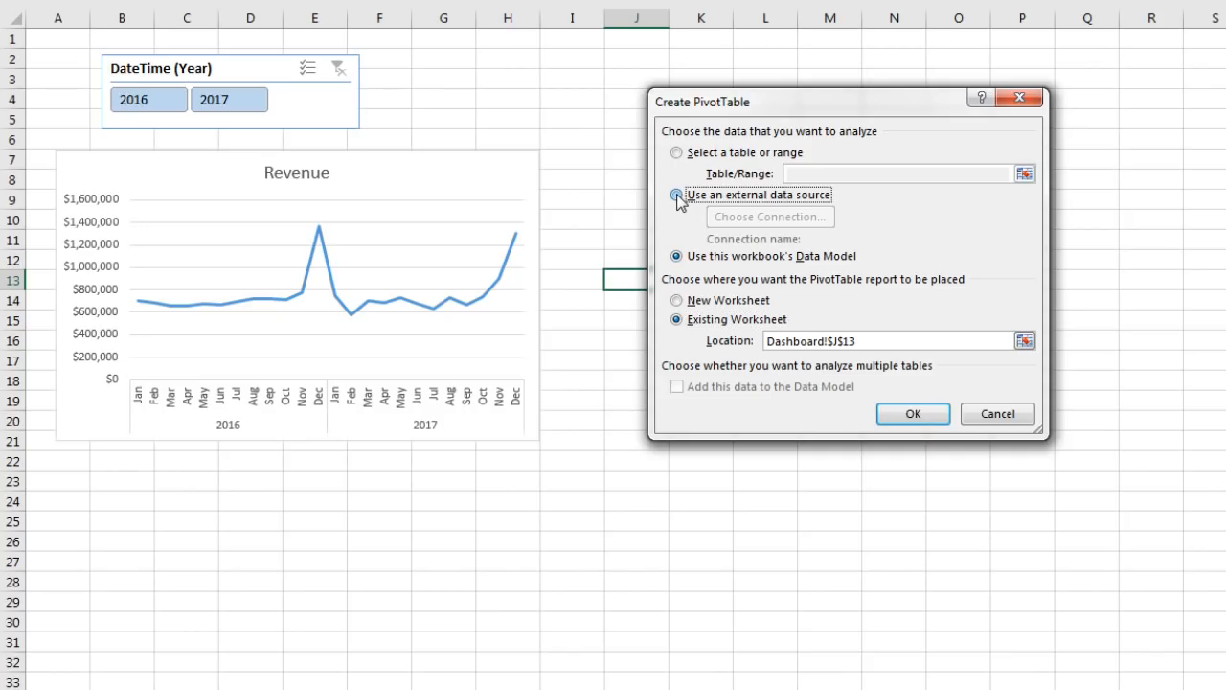
click(678, 257)
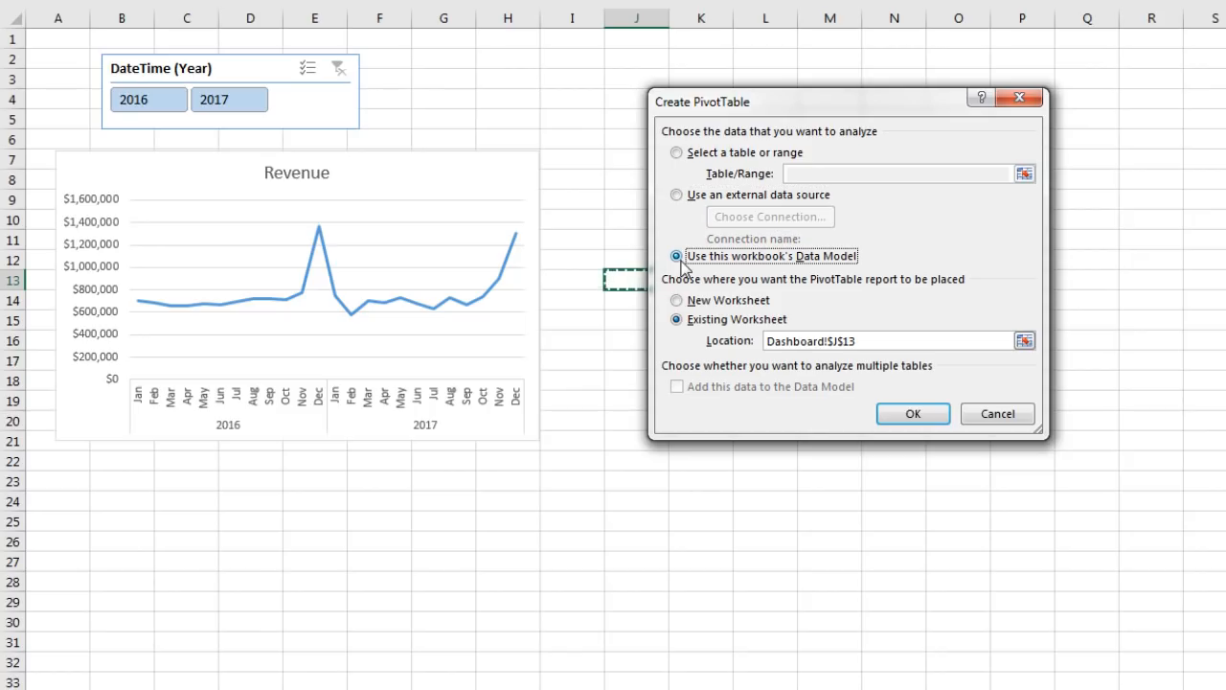
click(678, 300)
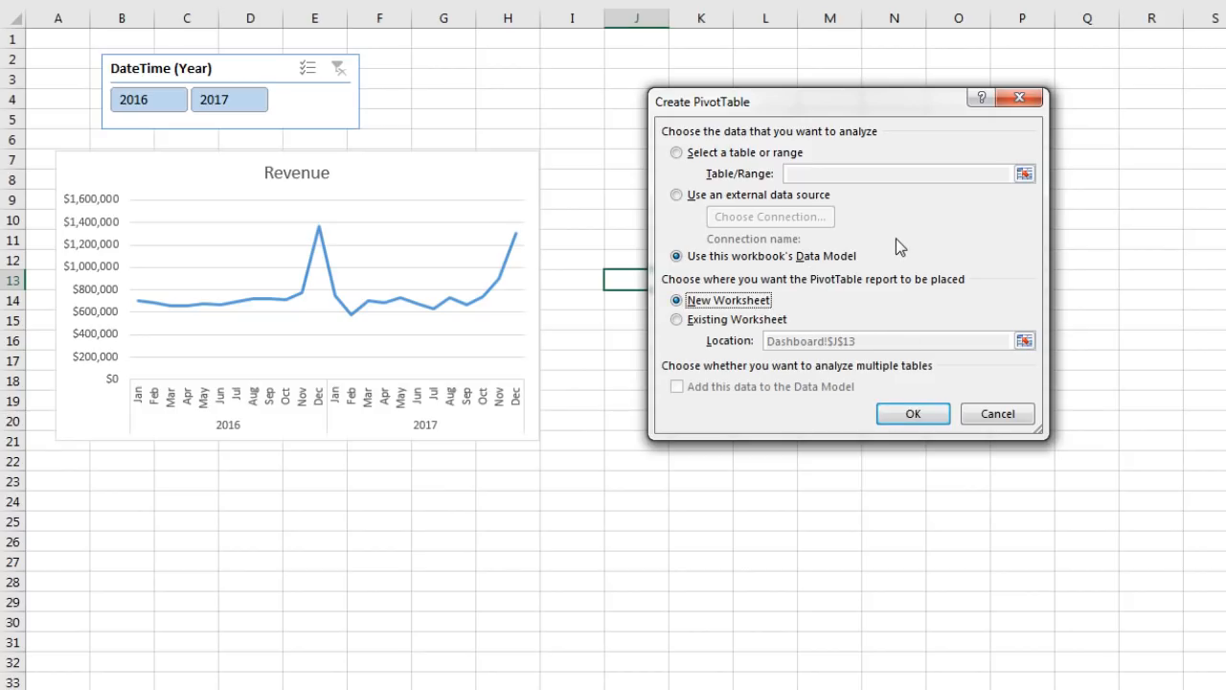
key(Return)
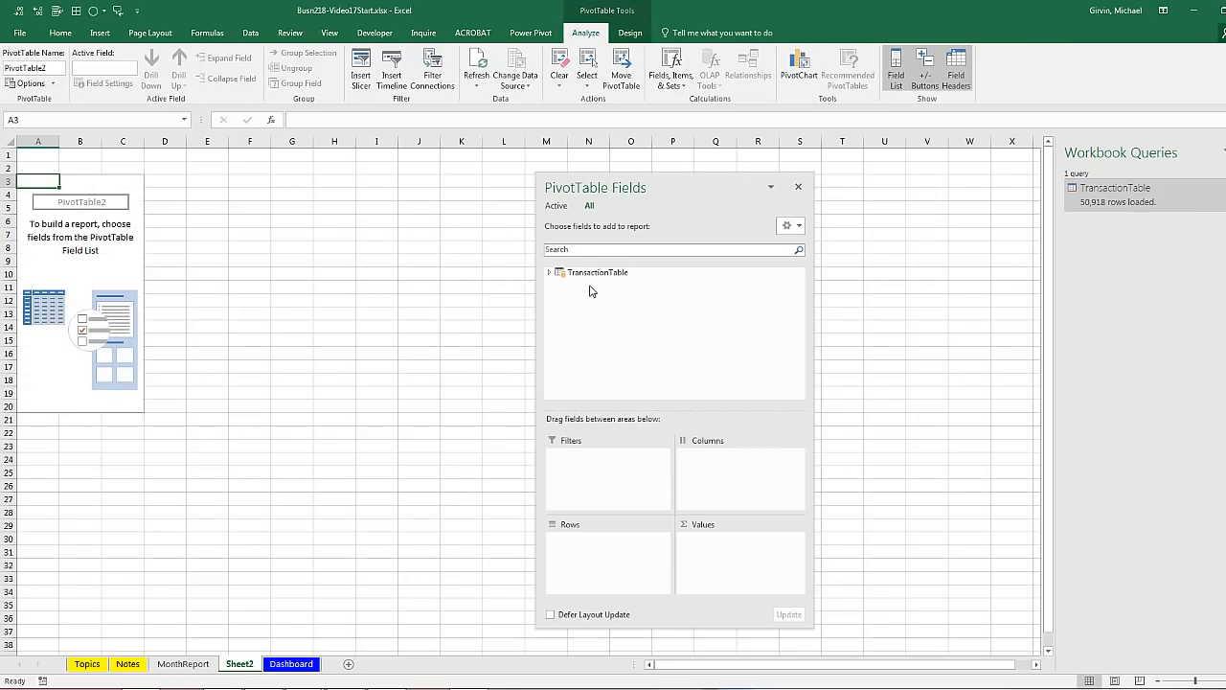
Rename the new PivotTable sheet as SalesRepReport
double_click(240, 664)
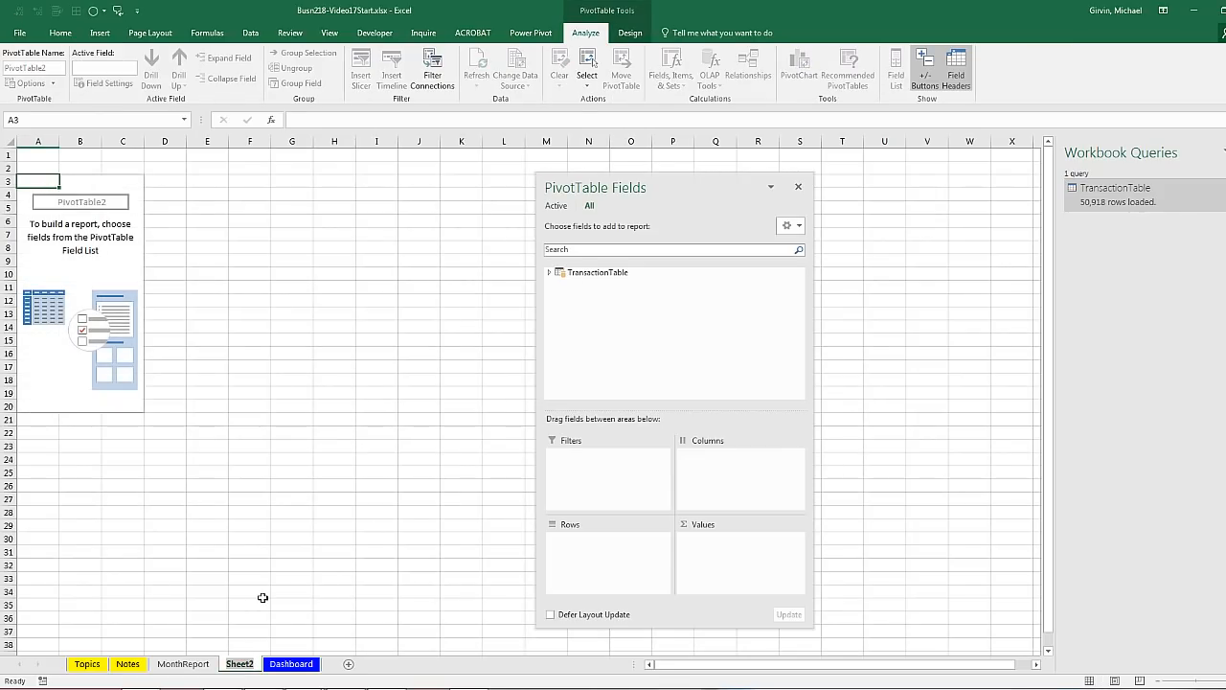
text(SalesRepReport)
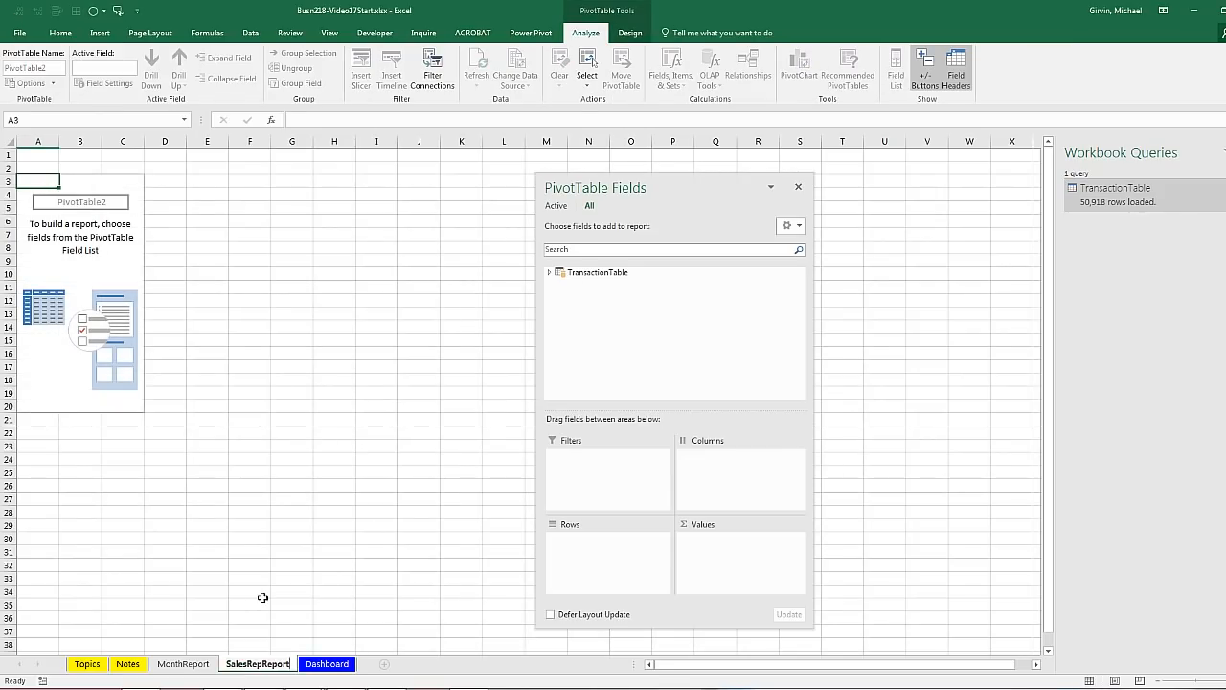
key(Return)
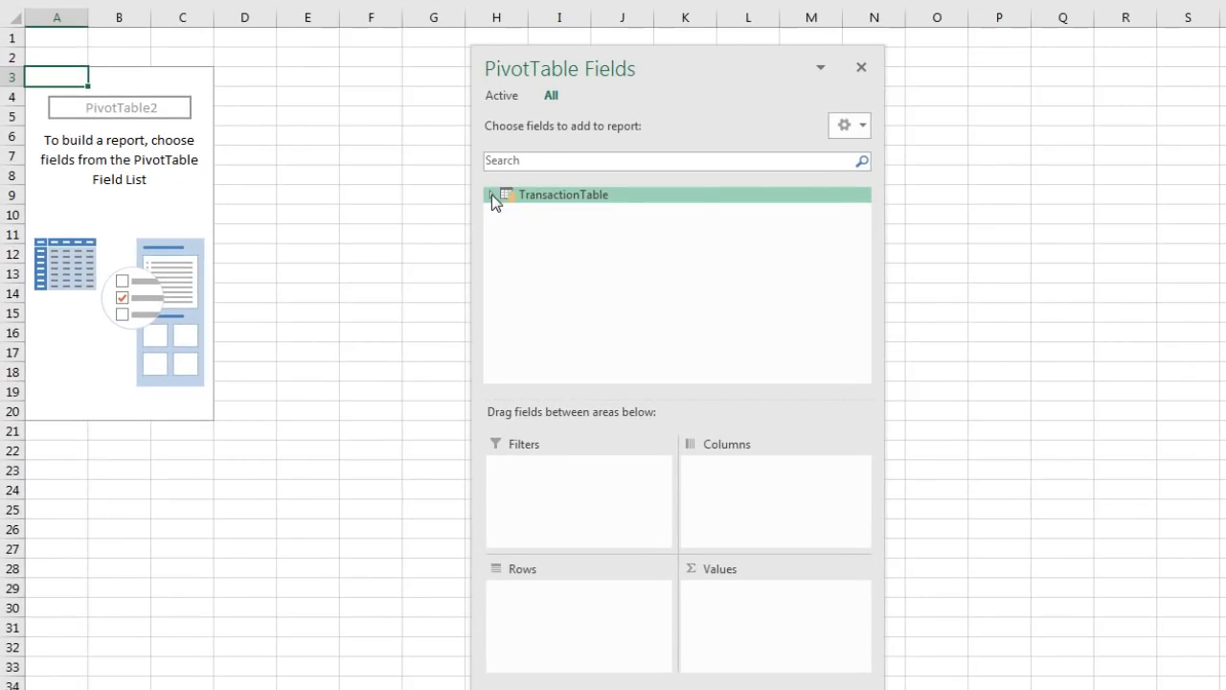
Build the PivotTable with SalesRep from TransactionTable as rows and the Revenue measure as values
click(493, 194)
drag(552, 362, 561, 598)
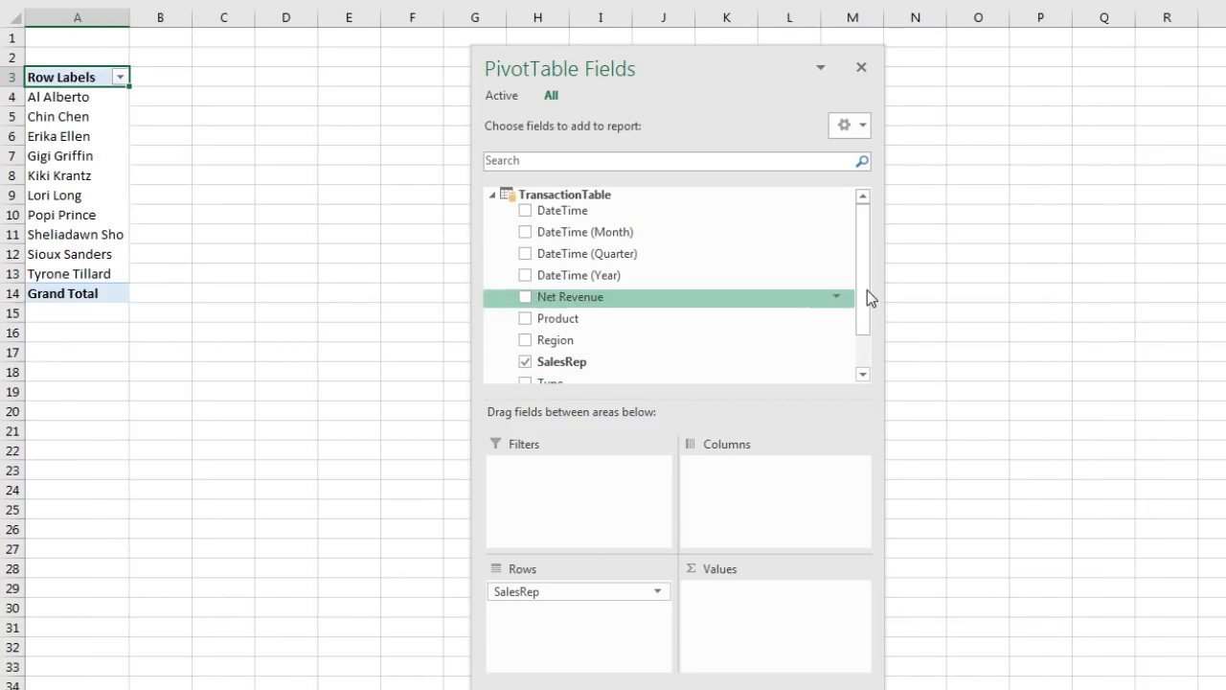
drag(865, 282, 865, 372)
drag(572, 370, 749, 630)
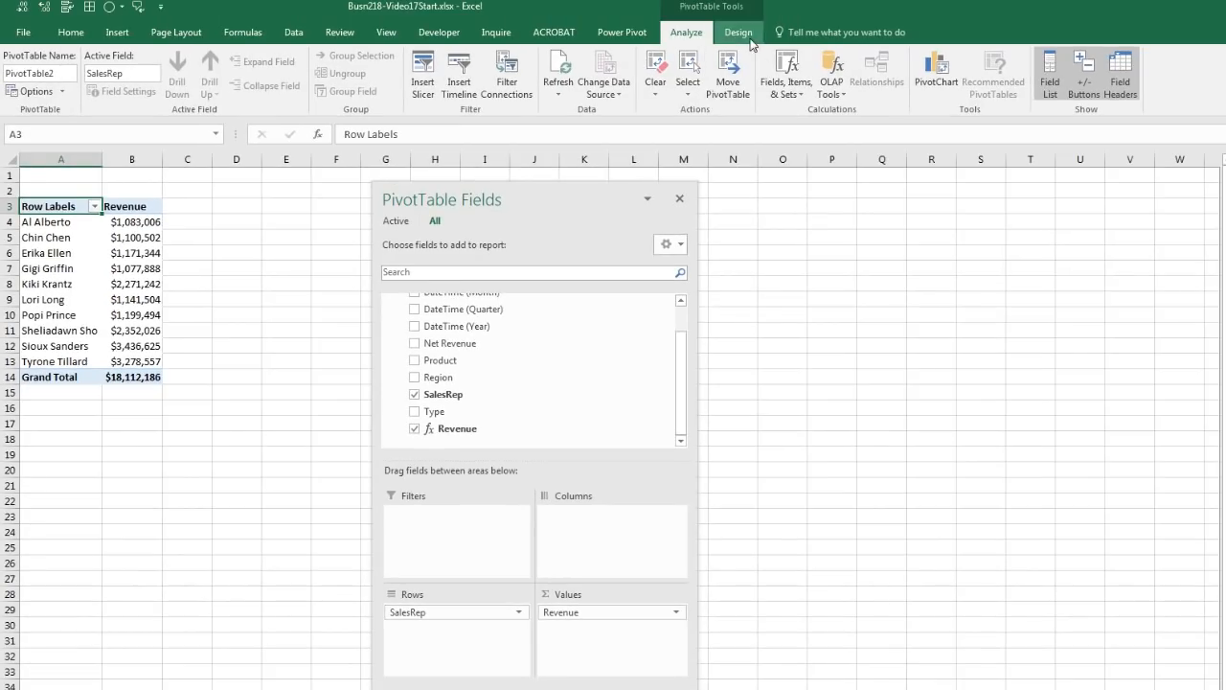
Show the sales rep PivotTable in tabular form and move the field list clear of the report
click(738, 31)
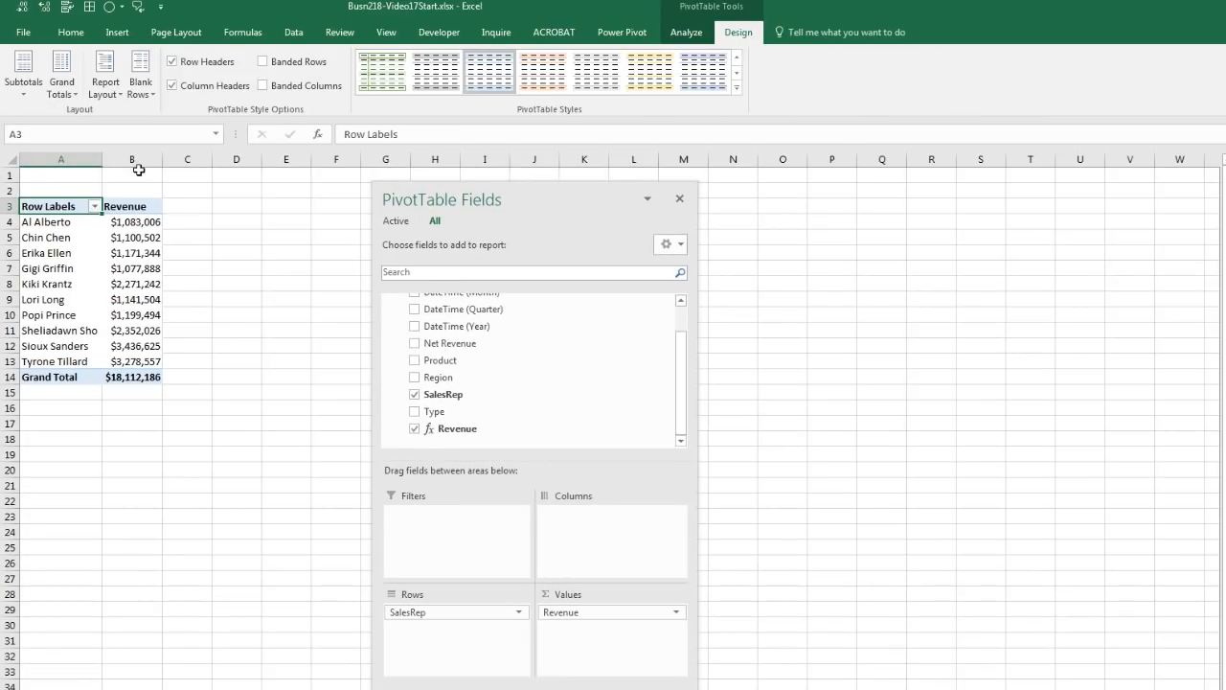
click(111, 91)
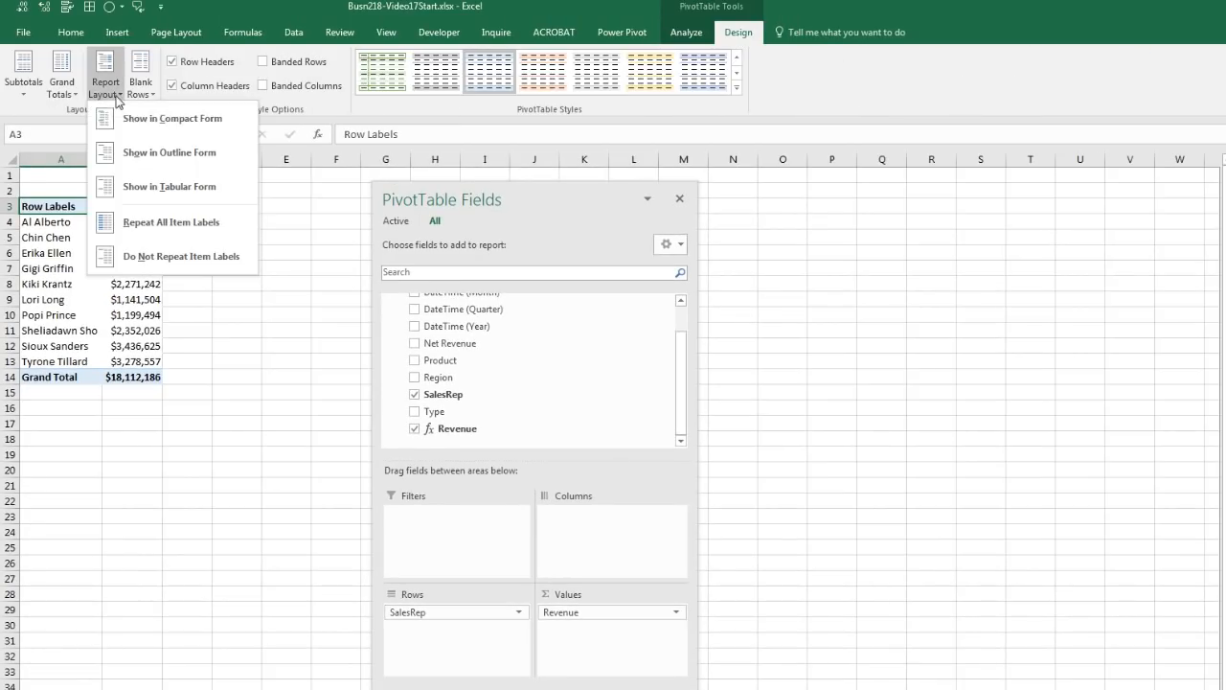
click(140, 192)
drag(511, 204, 692, 214)
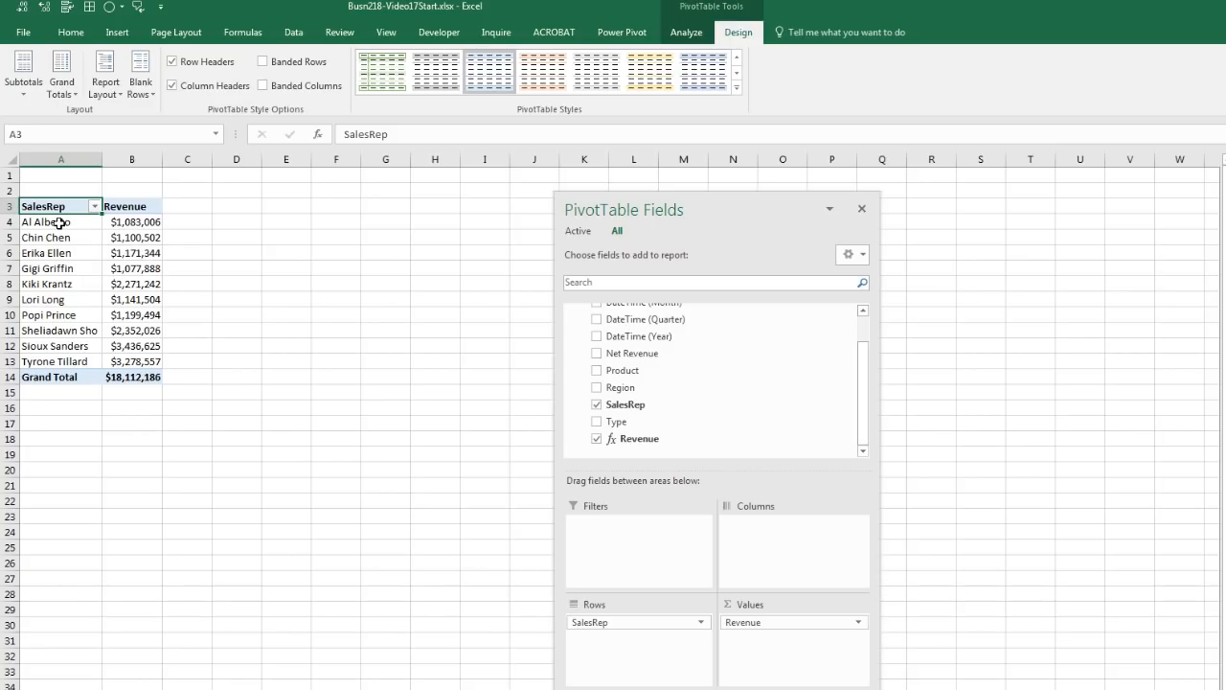
Insert a 2-D clustered bar PivotChart from the sales rep PivotTable and place it just beside the report
click(129, 252)
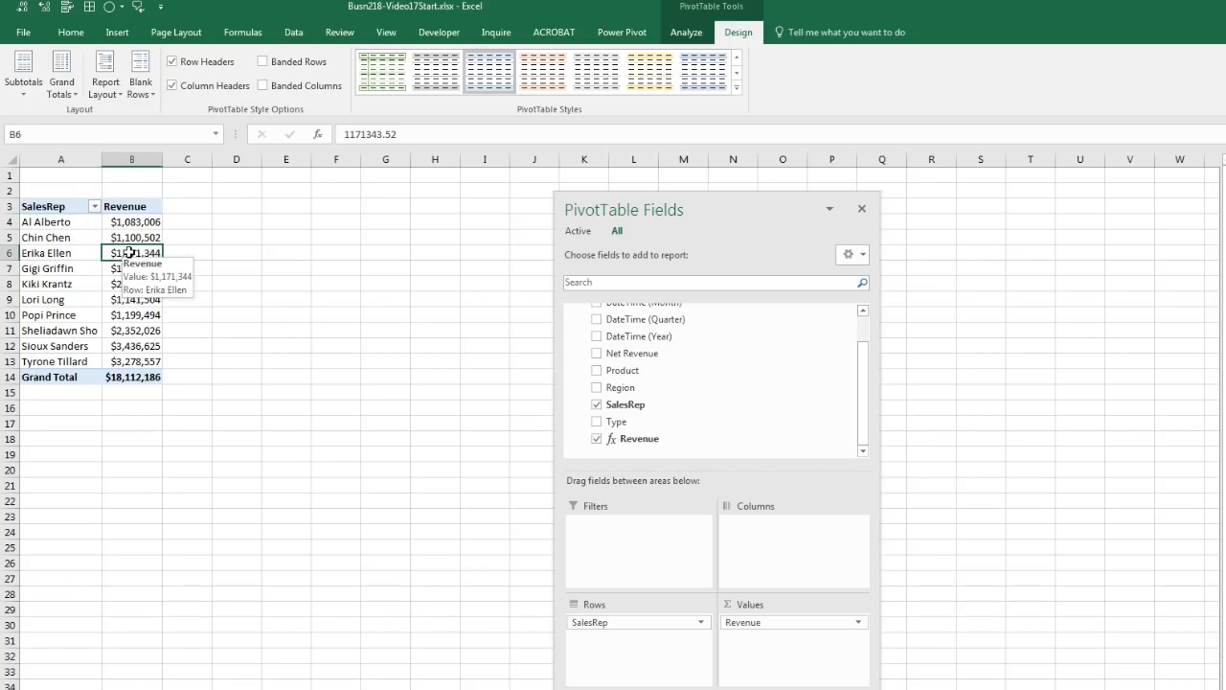
click(119, 34)
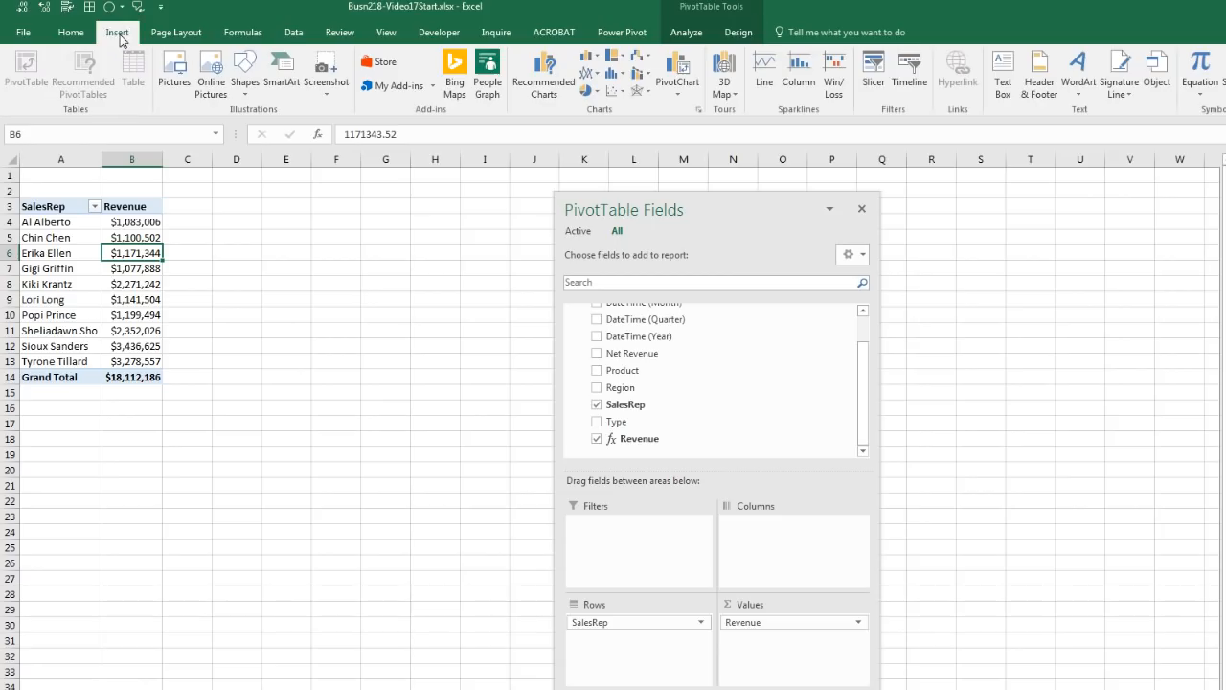
click(592, 58)
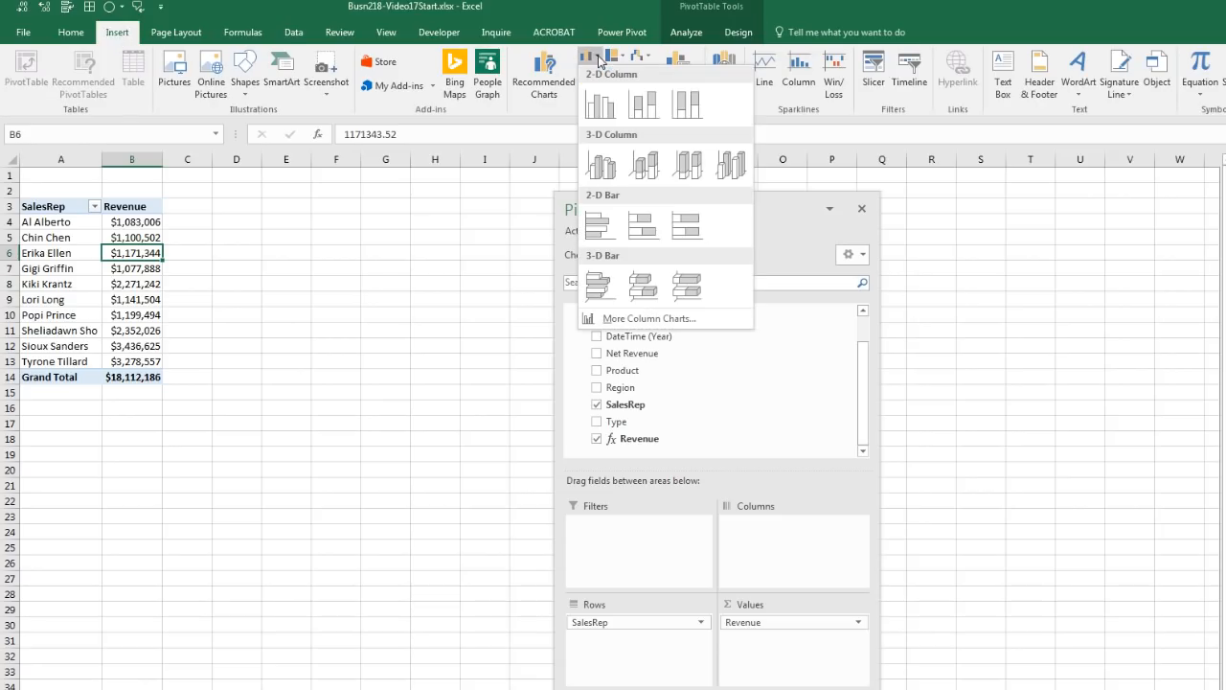
click(598, 228)
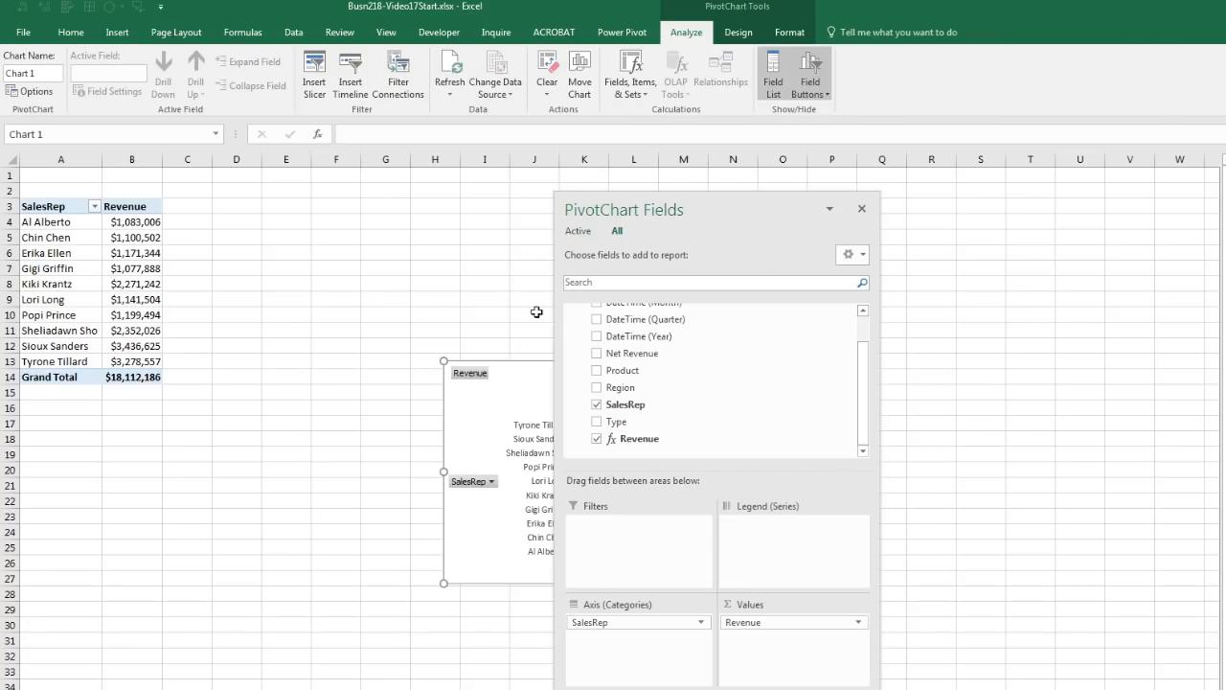
drag(451, 364, 230, 235)
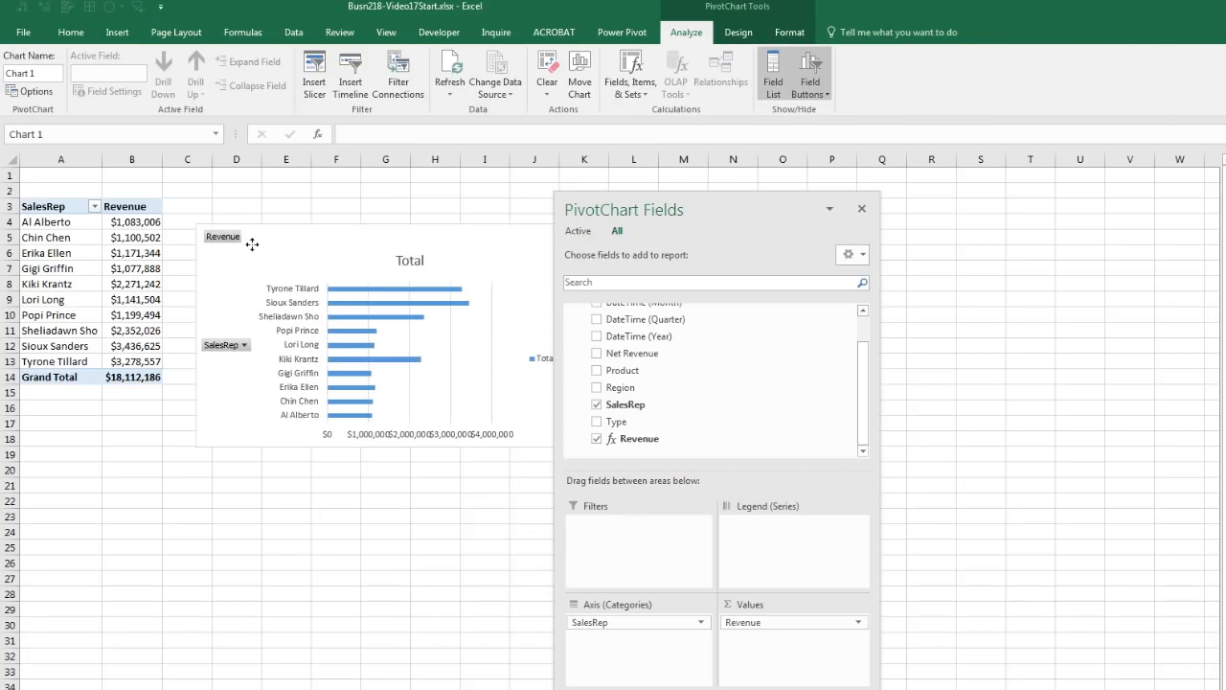
drag(732, 216, 1003, 222)
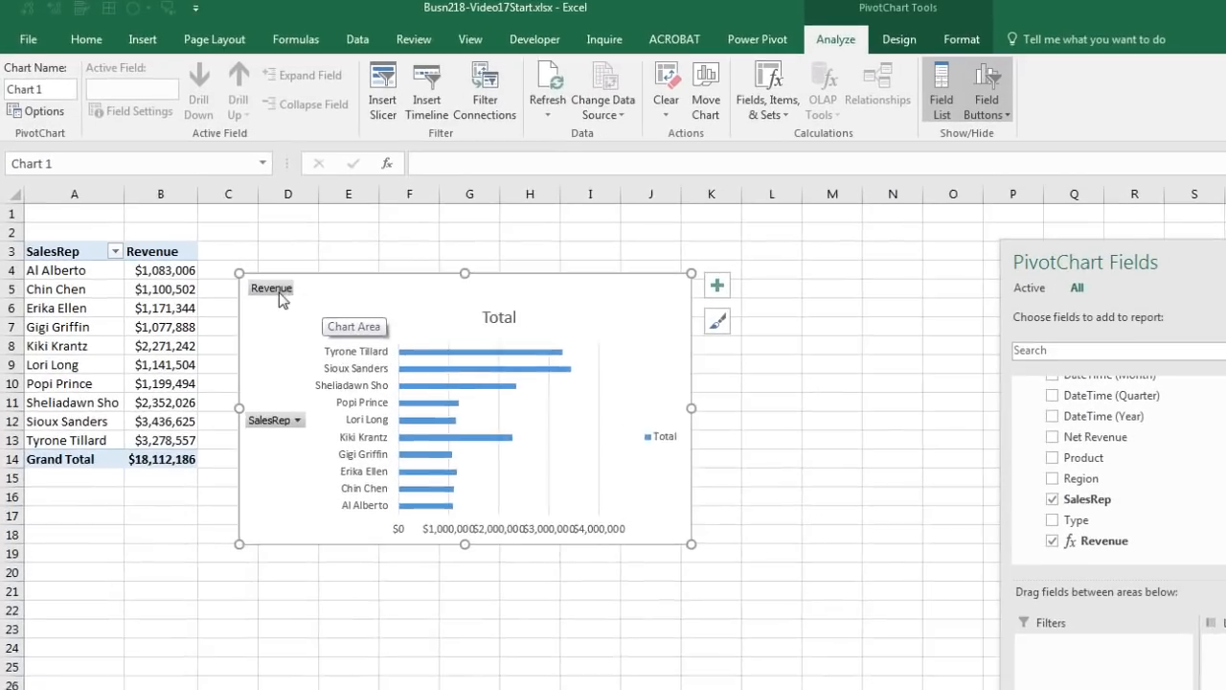
Hide all field buttons on the sales rep bar chart and delete its legend
right_click(228, 240)
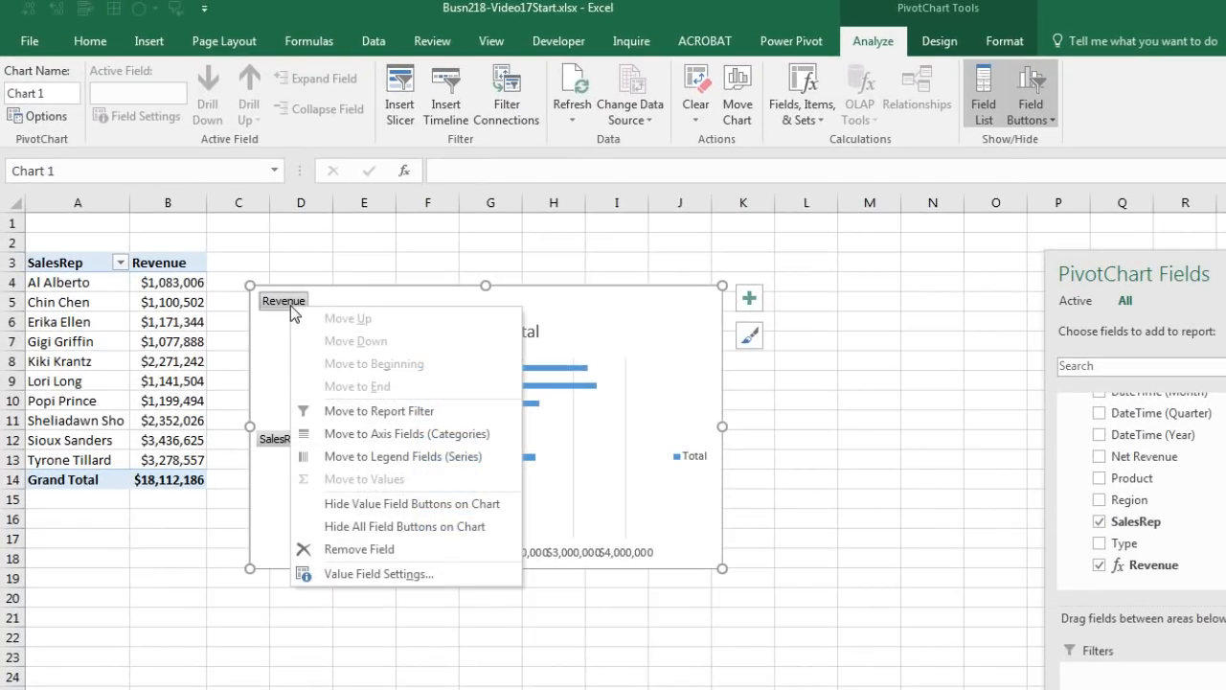
click(354, 527)
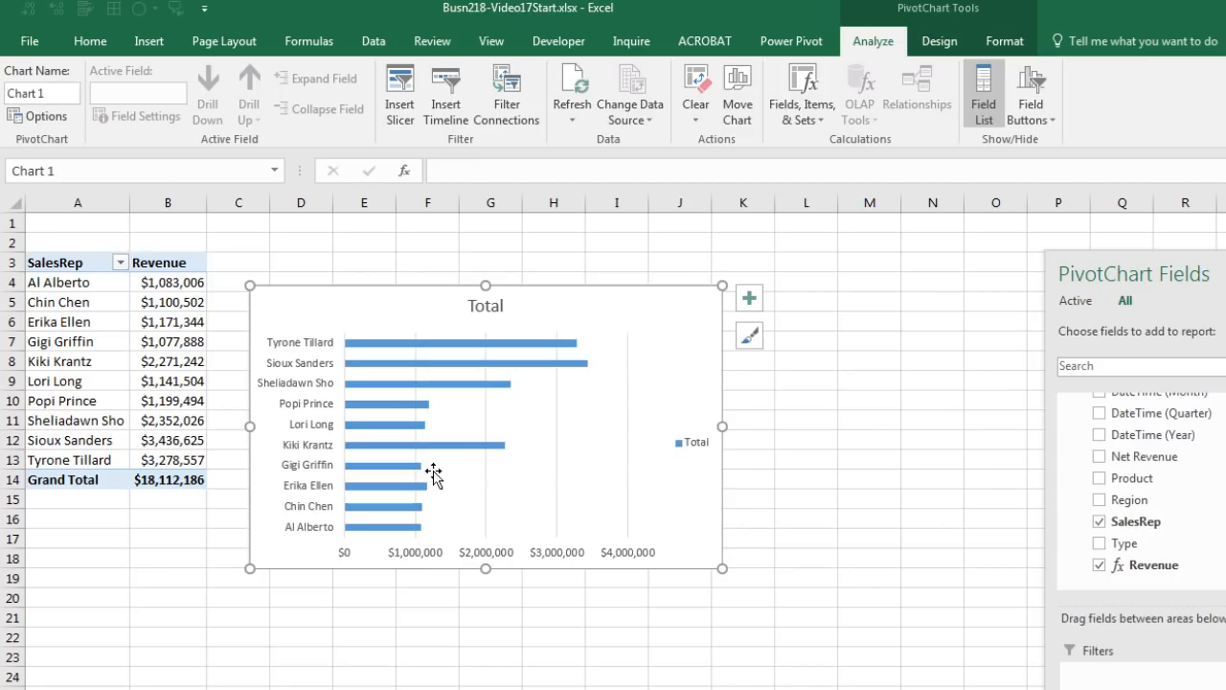
click(692, 444)
key(Delete)
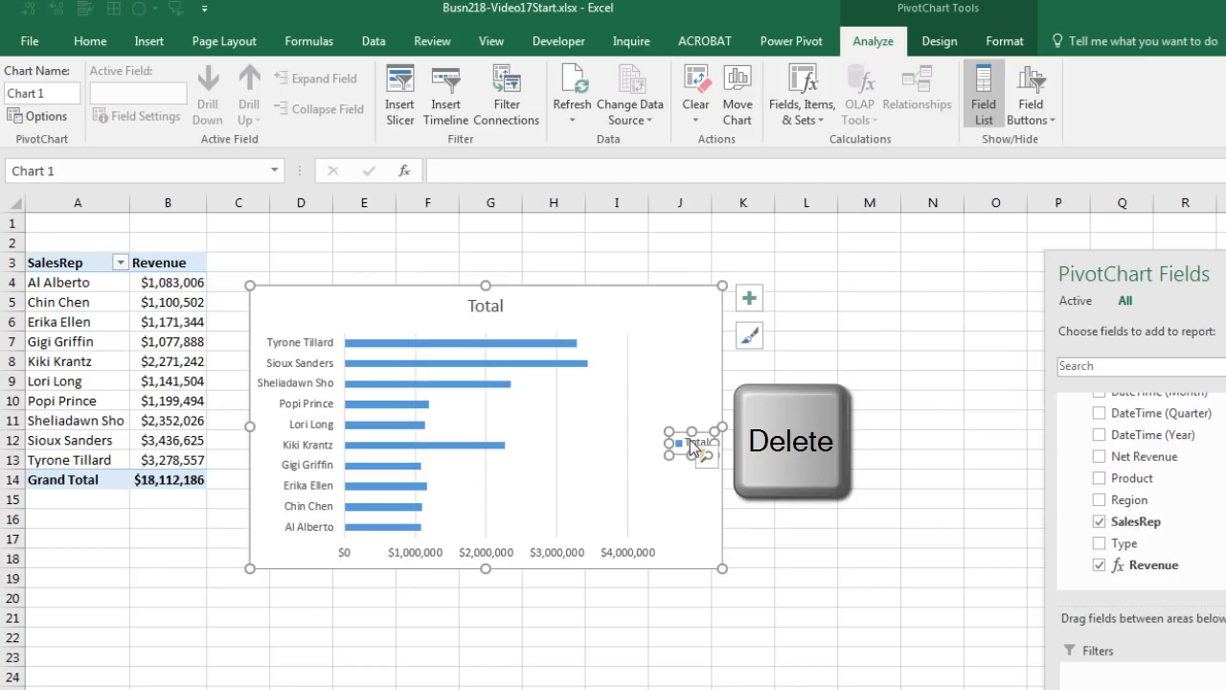
Delete the bar chart's horizontal value axis and add data labels to the bars
click(514, 554)
key(Delete)
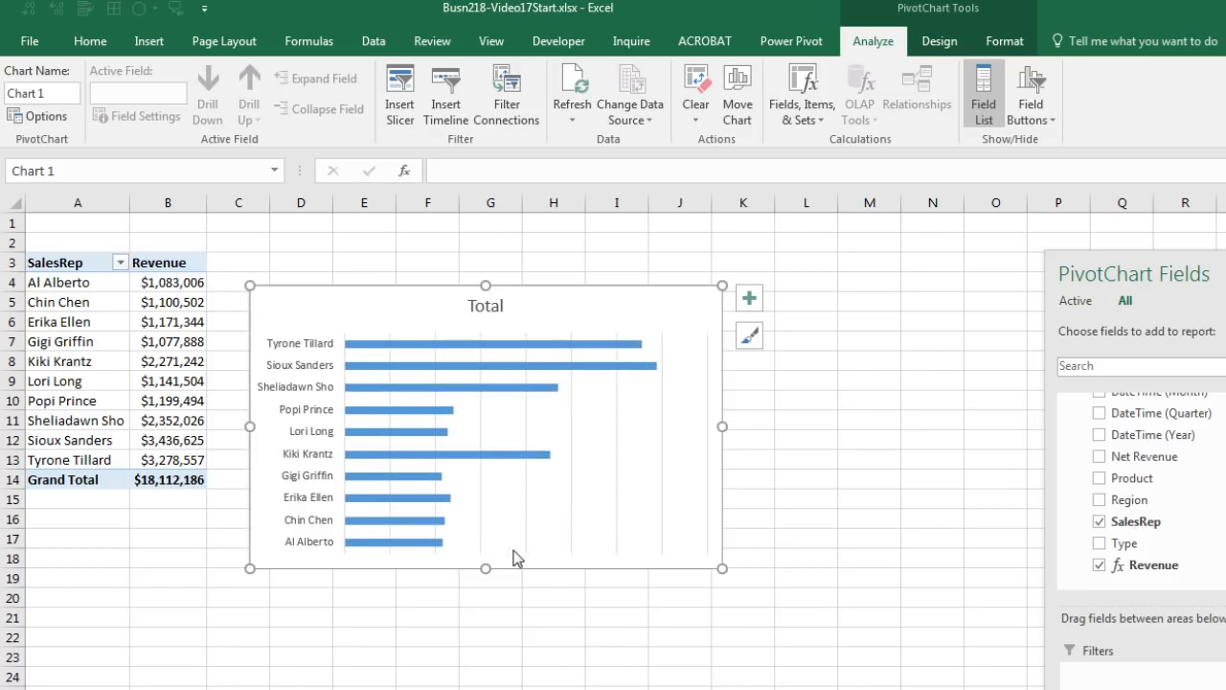
click(749, 300)
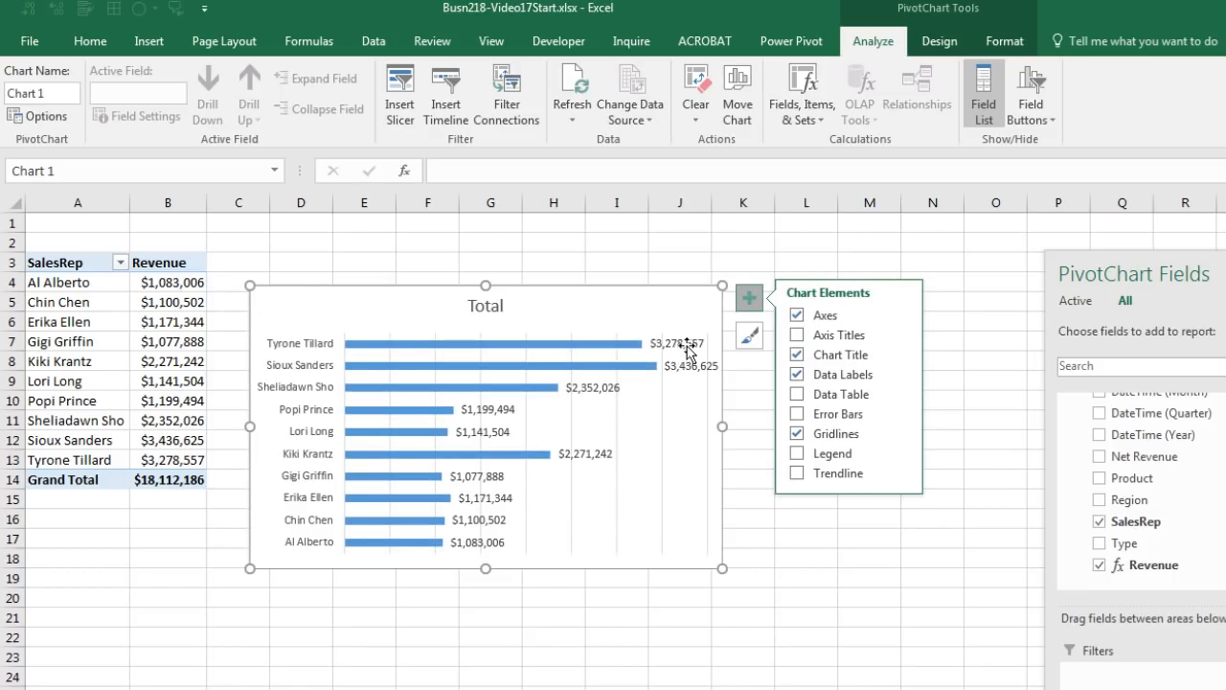
click(685, 342)
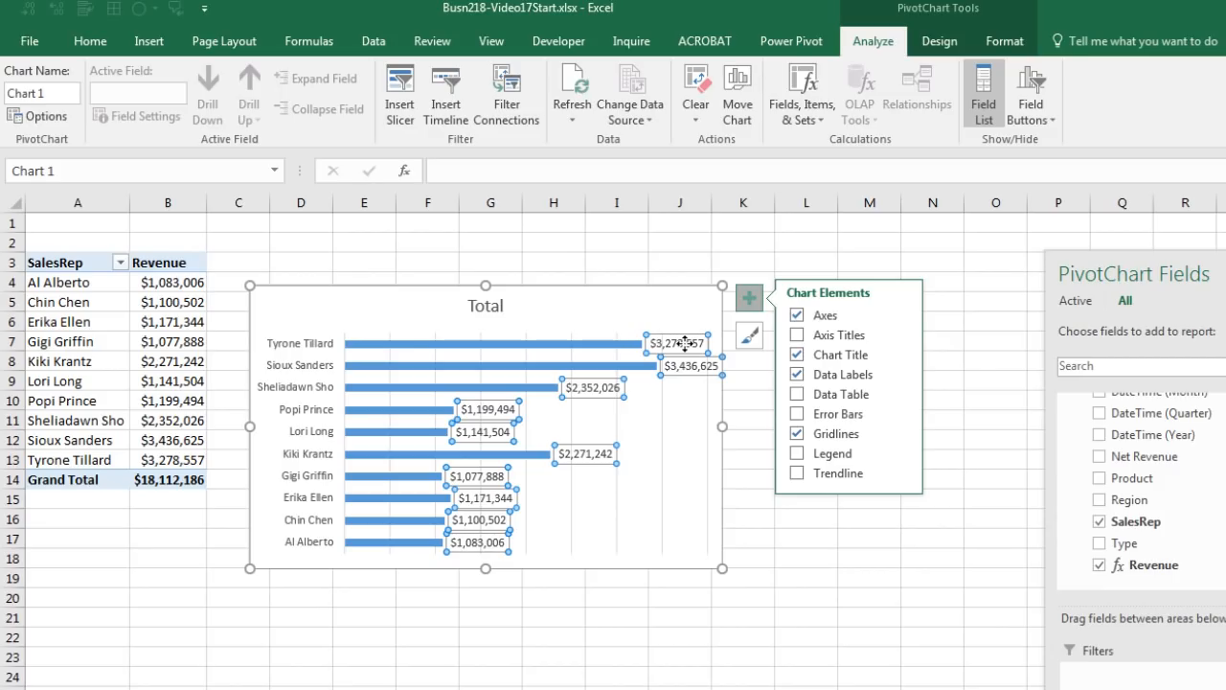
Position the sales rep bar chart's data labels at Inside End and make their font white
key(ctrl+1)
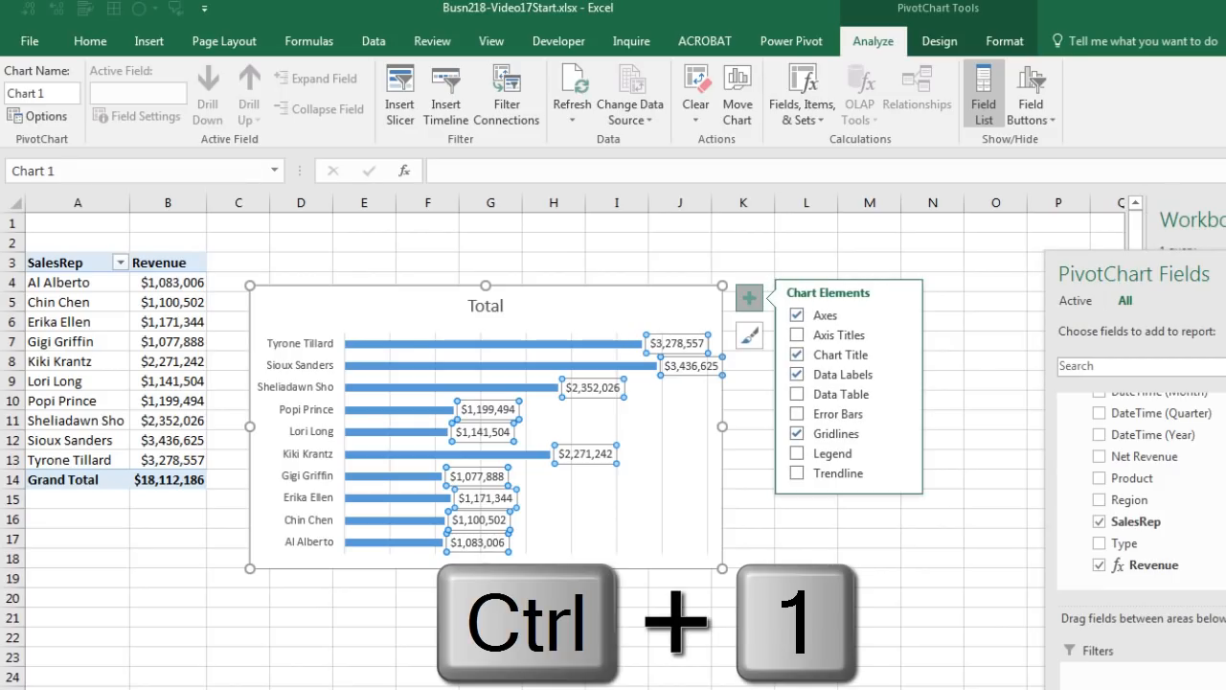
drag(1224, 220, 1025, 217)
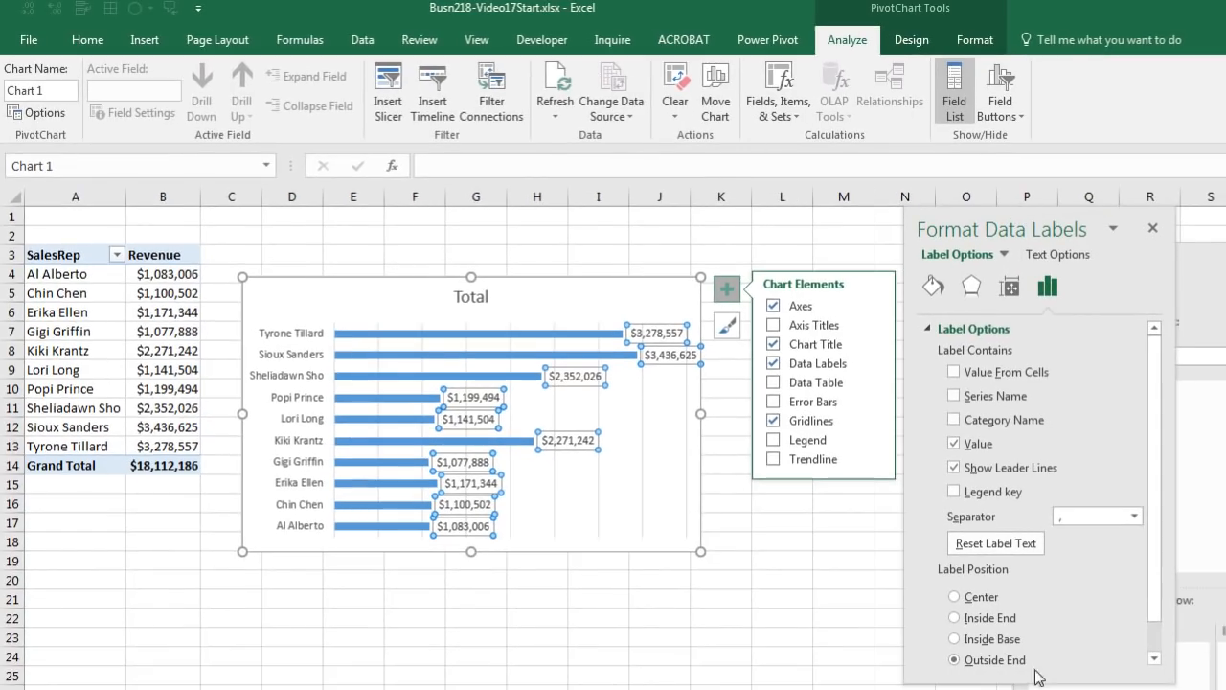
click(956, 618)
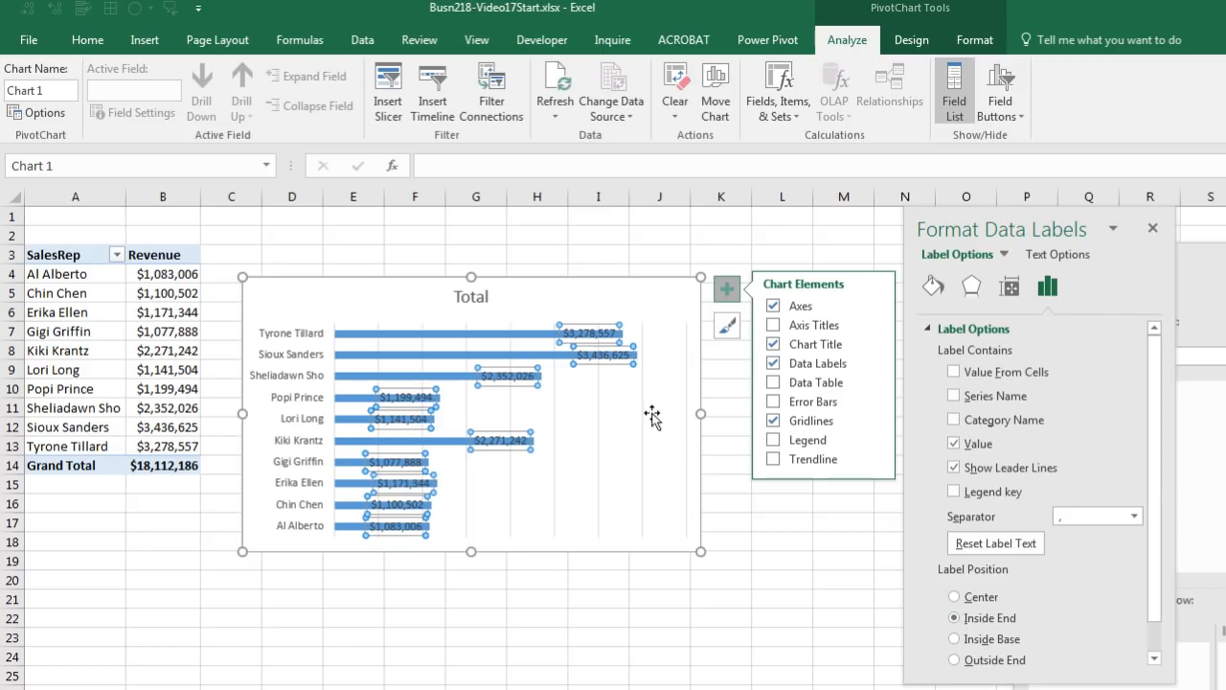
click(76, 42)
click(337, 106)
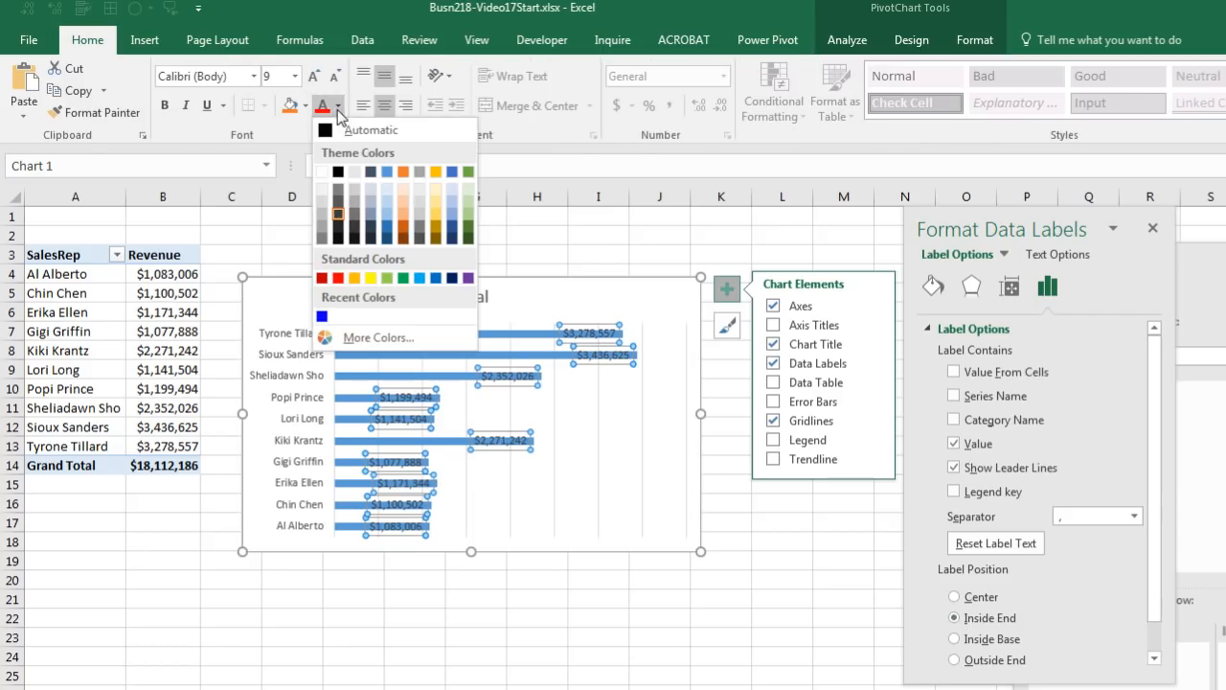
click(322, 173)
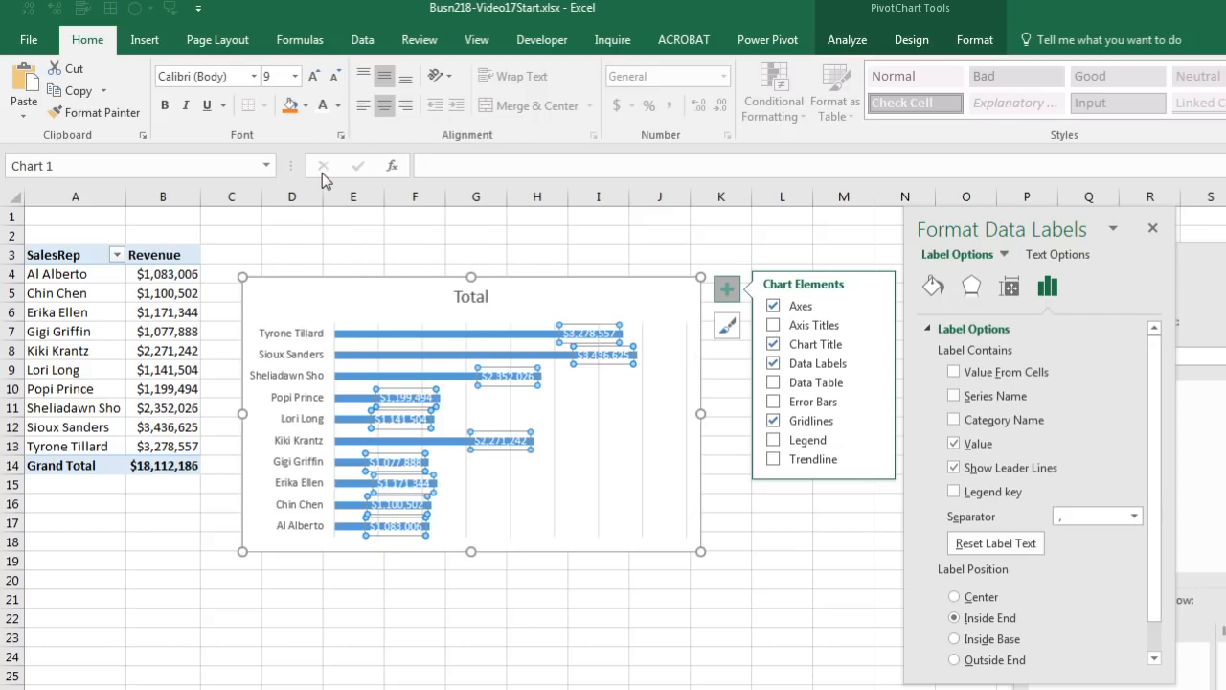
Set the gap width of the sales rep bar chart's data series to 50%
click(369, 335)
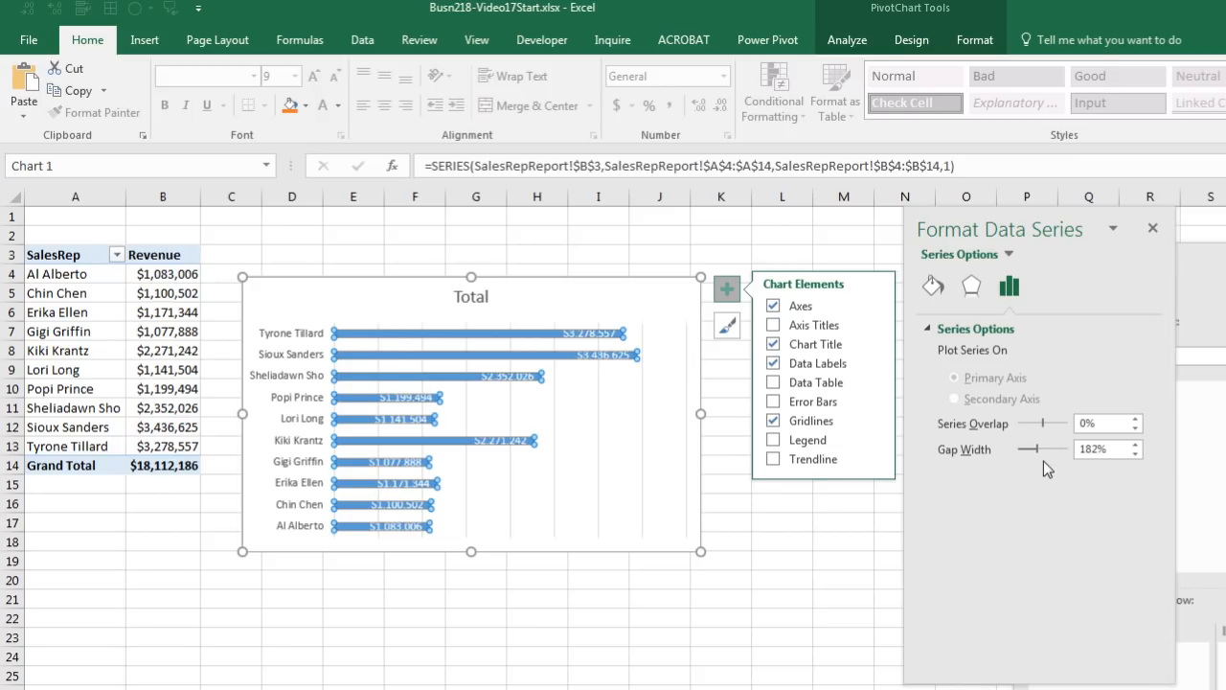
click(1091, 458)
drag(1106, 449, 1071, 448)
text(50)
key(Return)
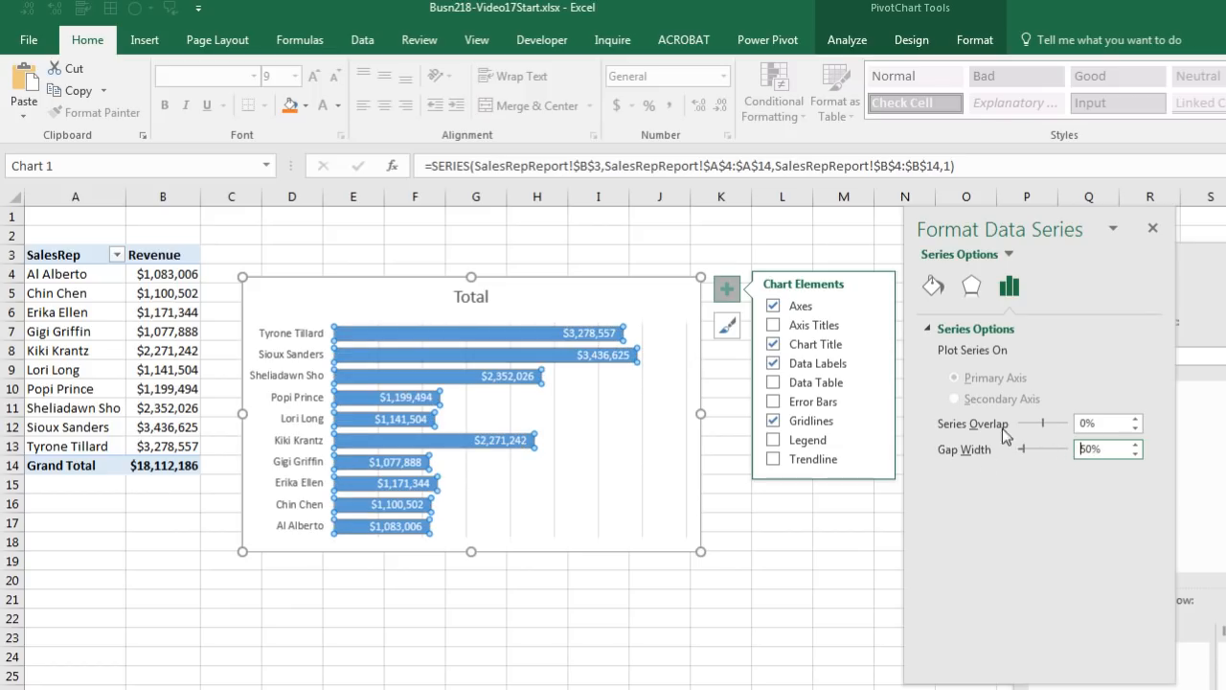
Delete the bar chart's vertical gridlines and move the chart down to leave room above it
click(643, 455)
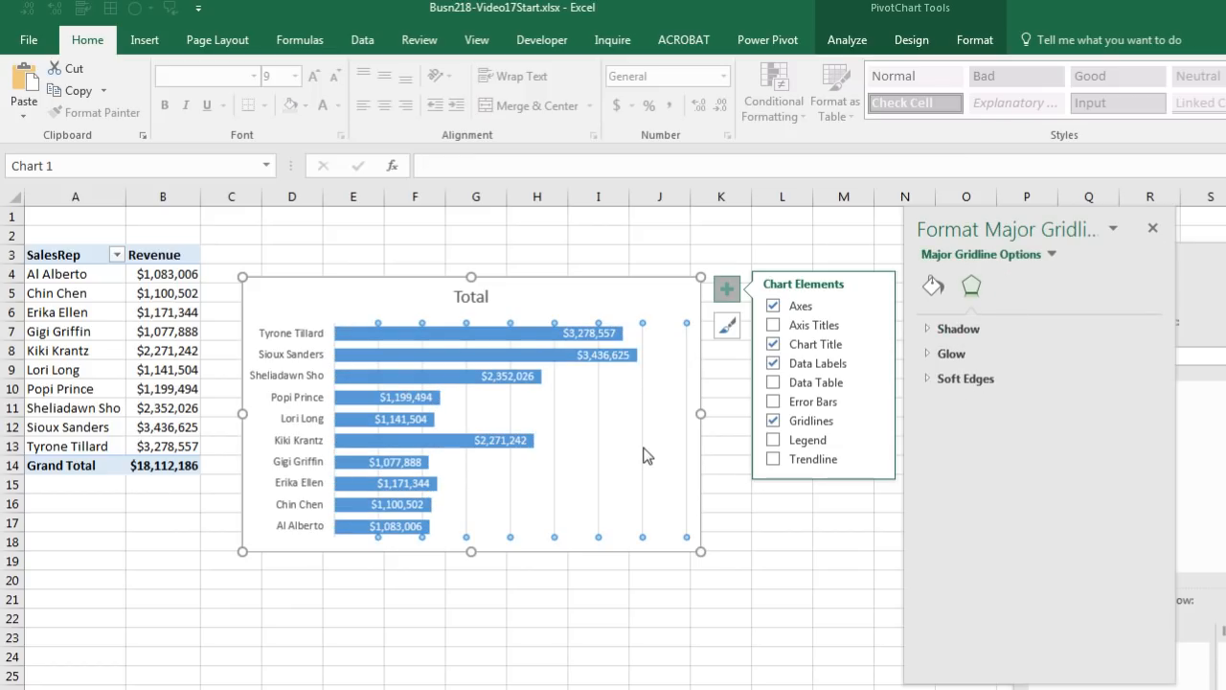
key(Delete)
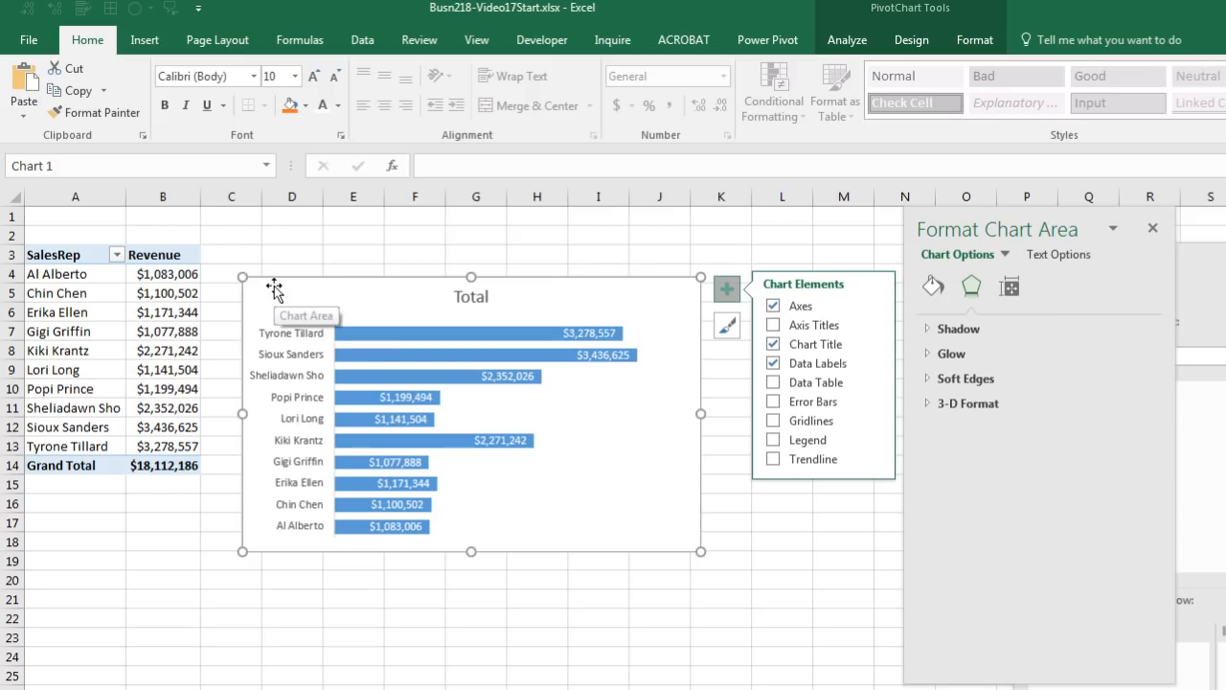
drag(274, 288, 294, 361)
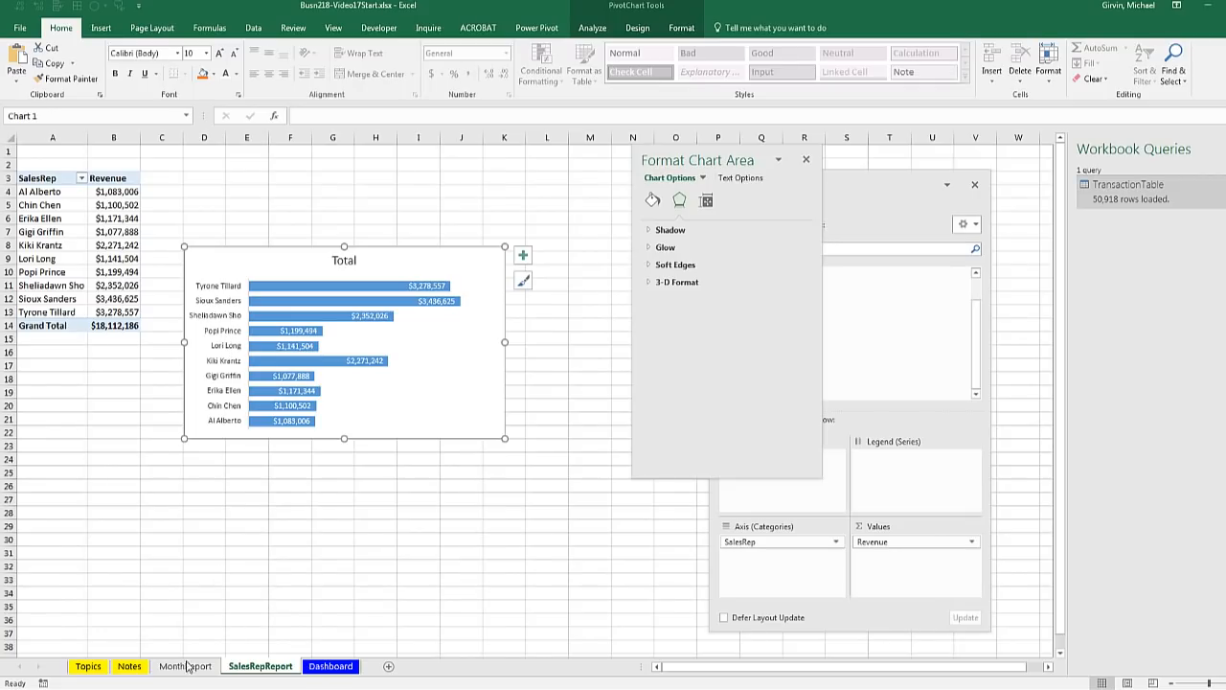
click(188, 666)
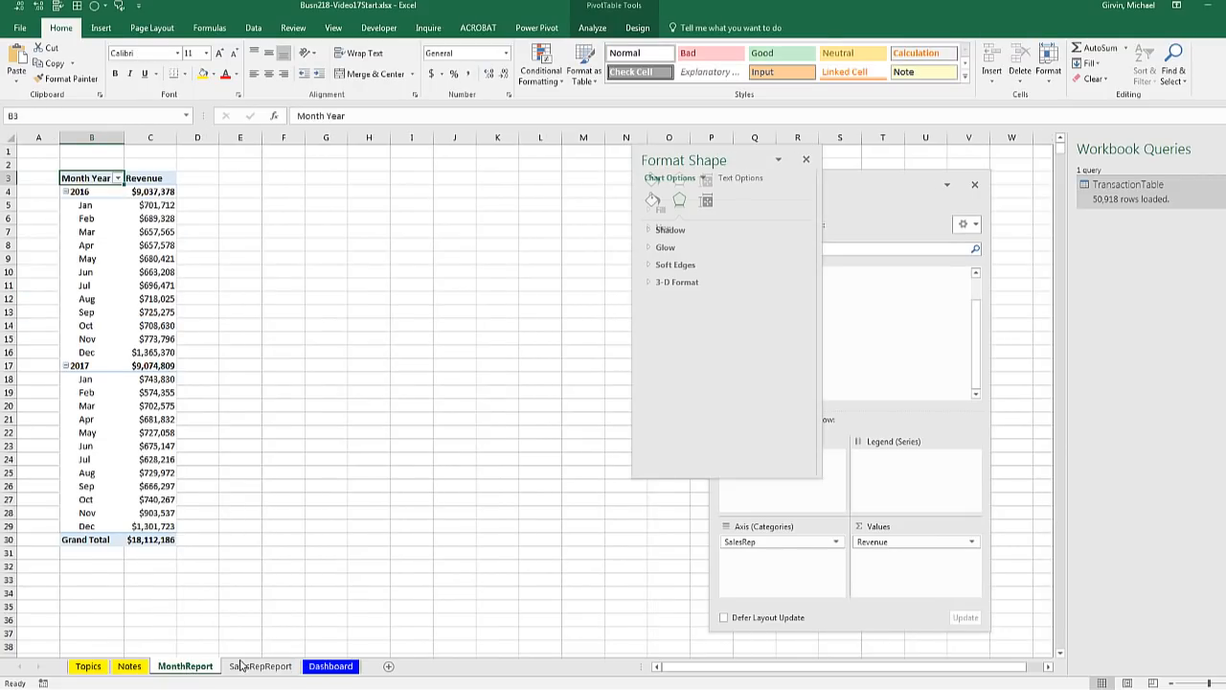
click(260, 668)
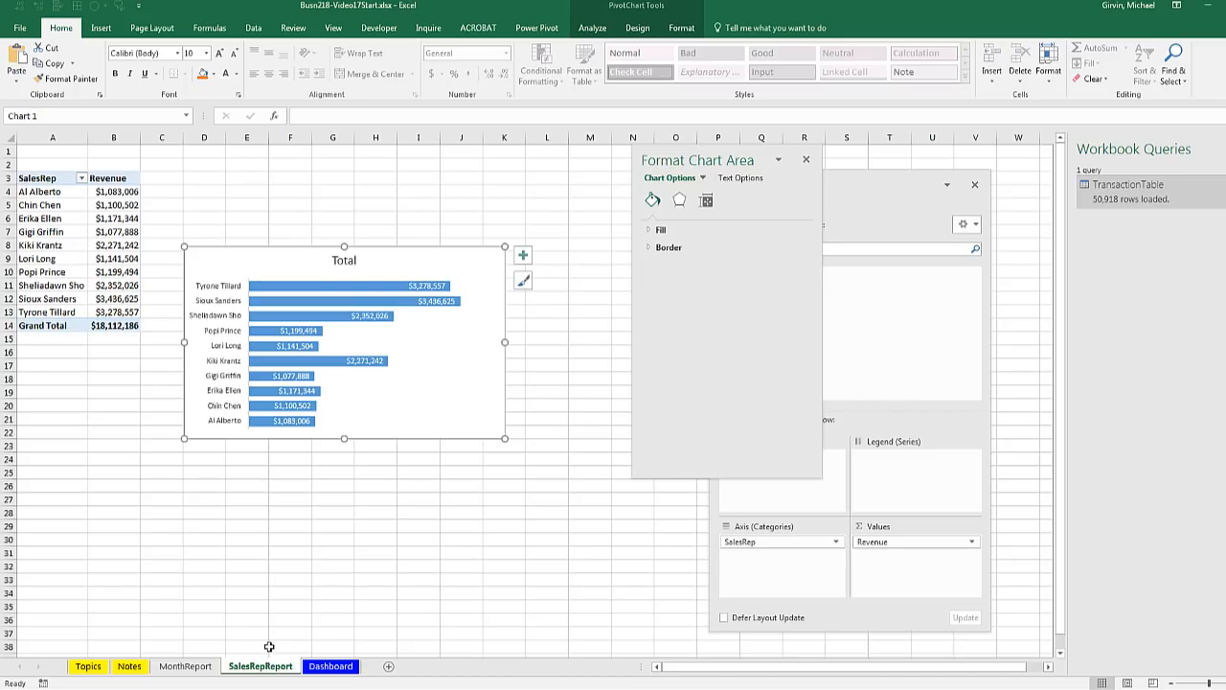
Create a PivotTable from the workbook's Data Model at cell E1 of the SalesRepReport sheet
click(244, 154)
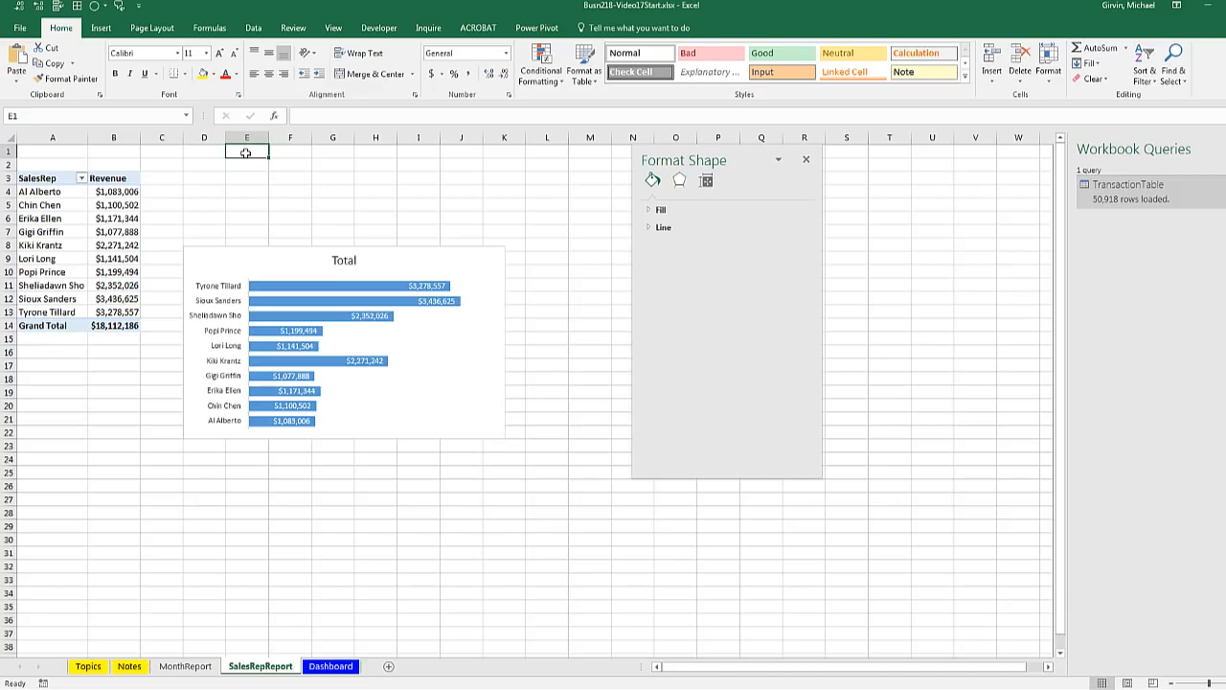
key(alt)
key(n)
key(v)
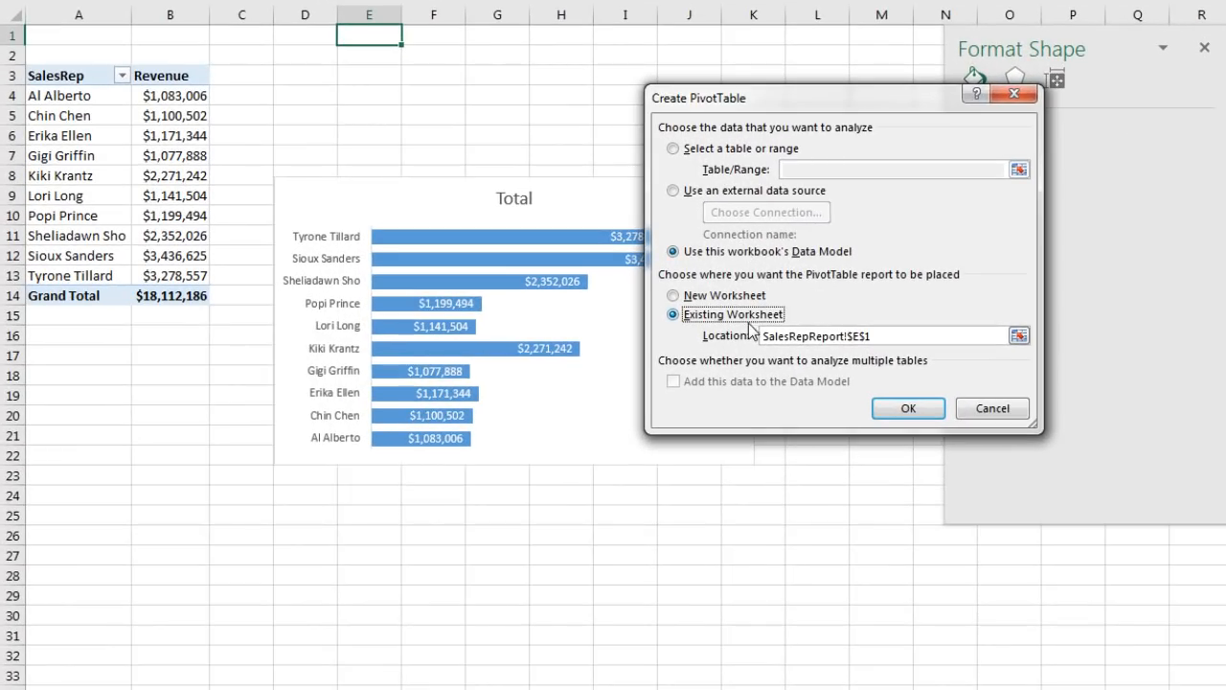
click(906, 408)
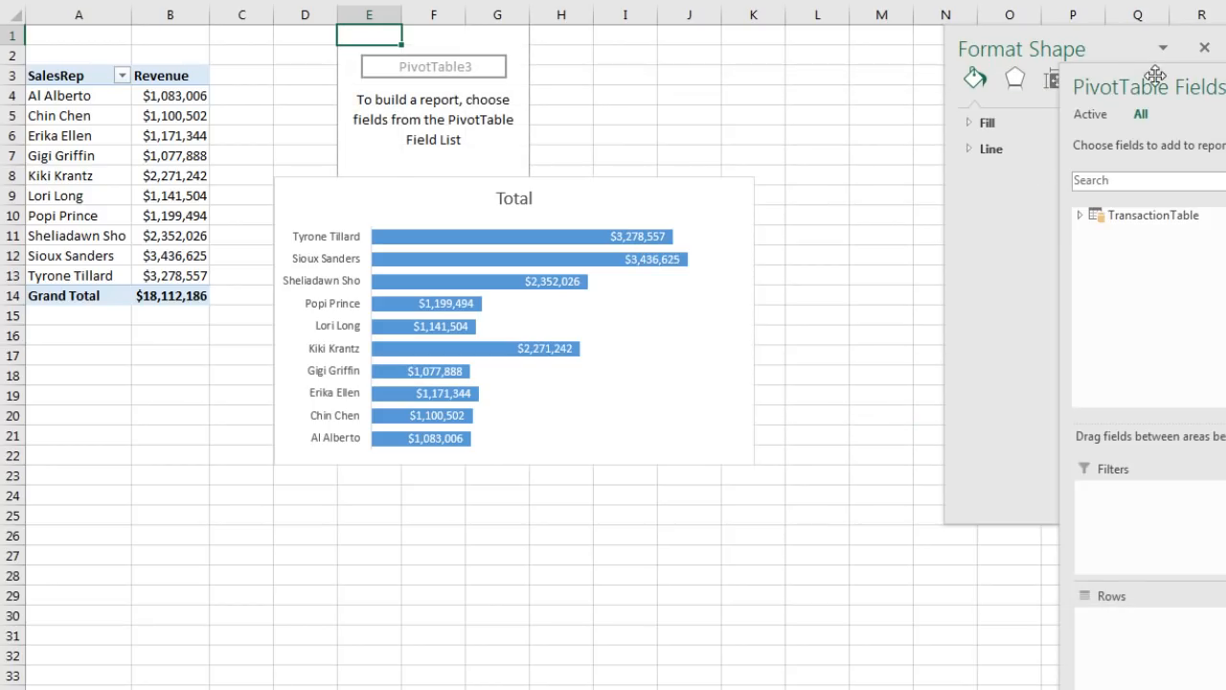
Add DateTime (Year) from TransactionTable as the new PivotTable's report filter and move the field list clear of the chart
drag(1149, 84, 866, 26)
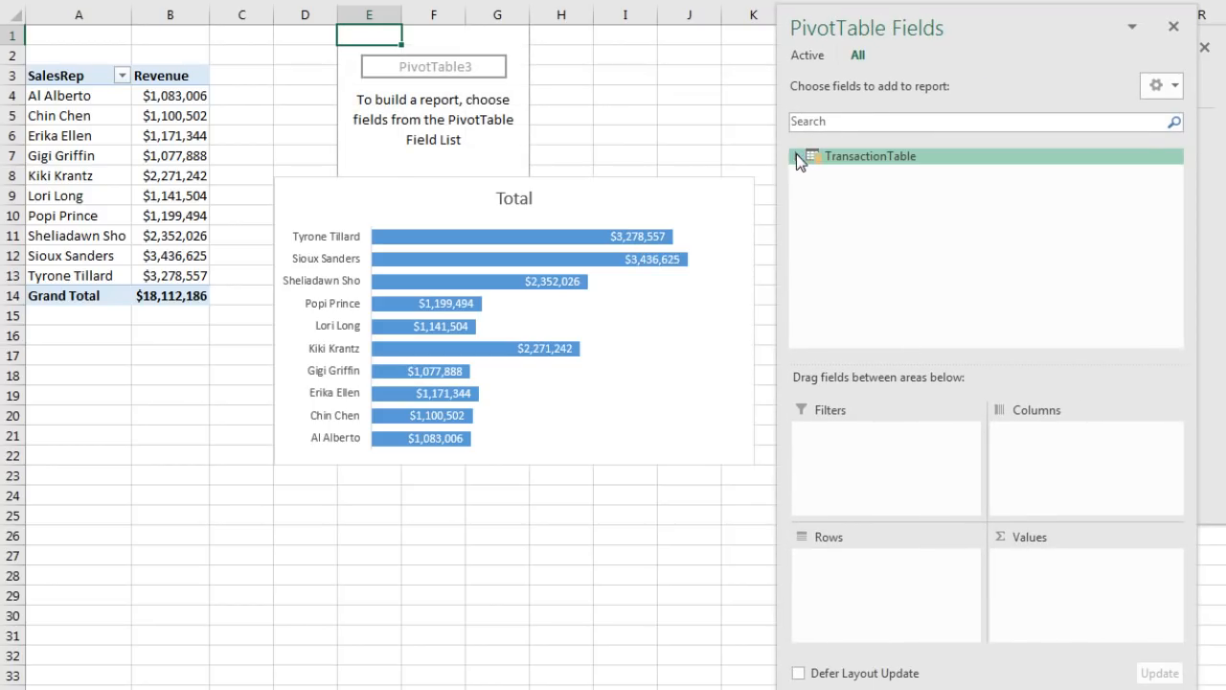
click(797, 157)
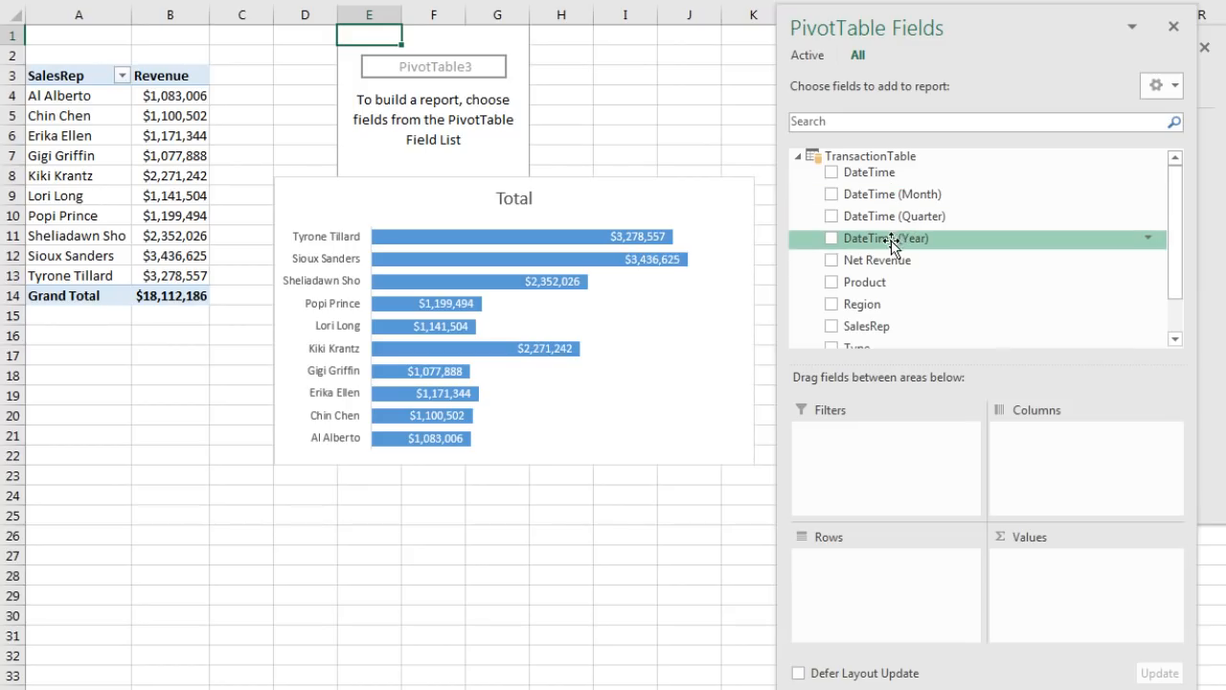
drag(873, 242, 870, 458)
drag(967, 25, 1225, 148)
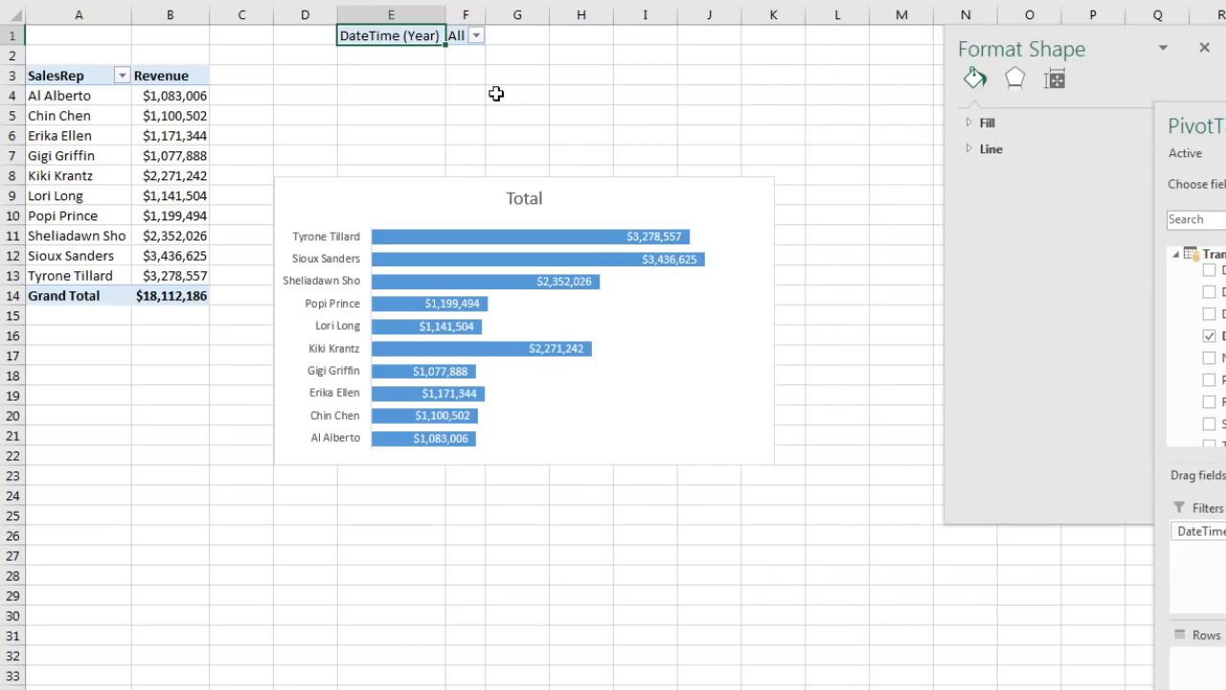
click(477, 35)
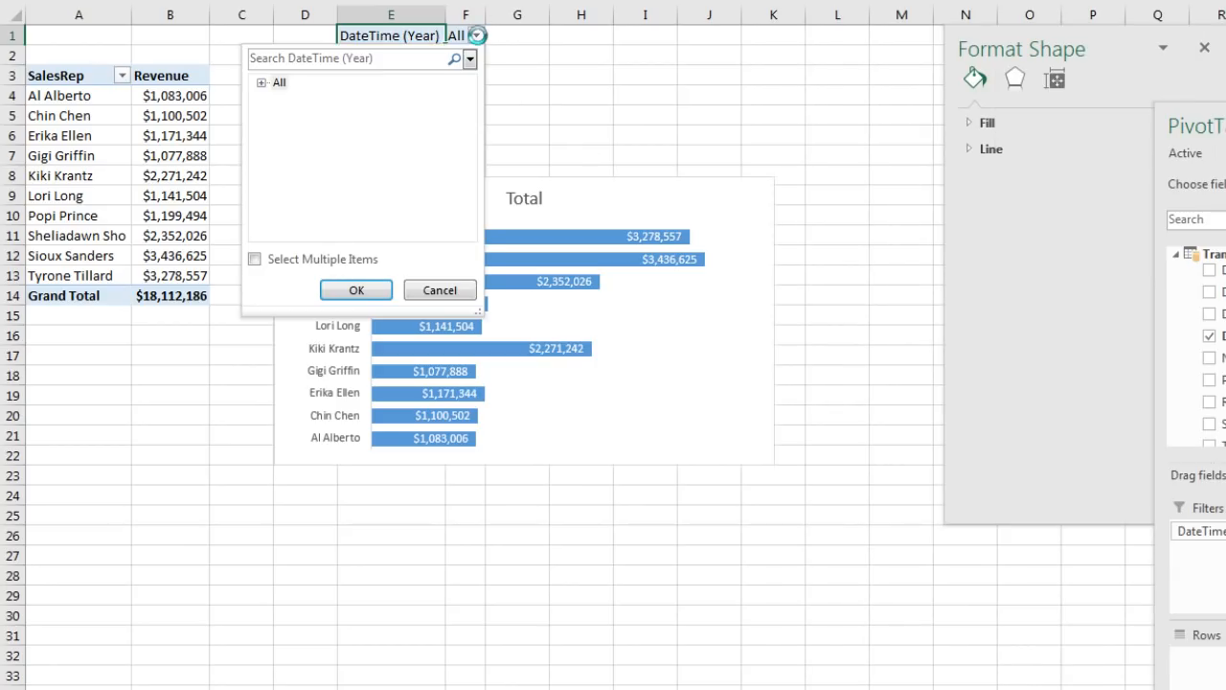
click(477, 36)
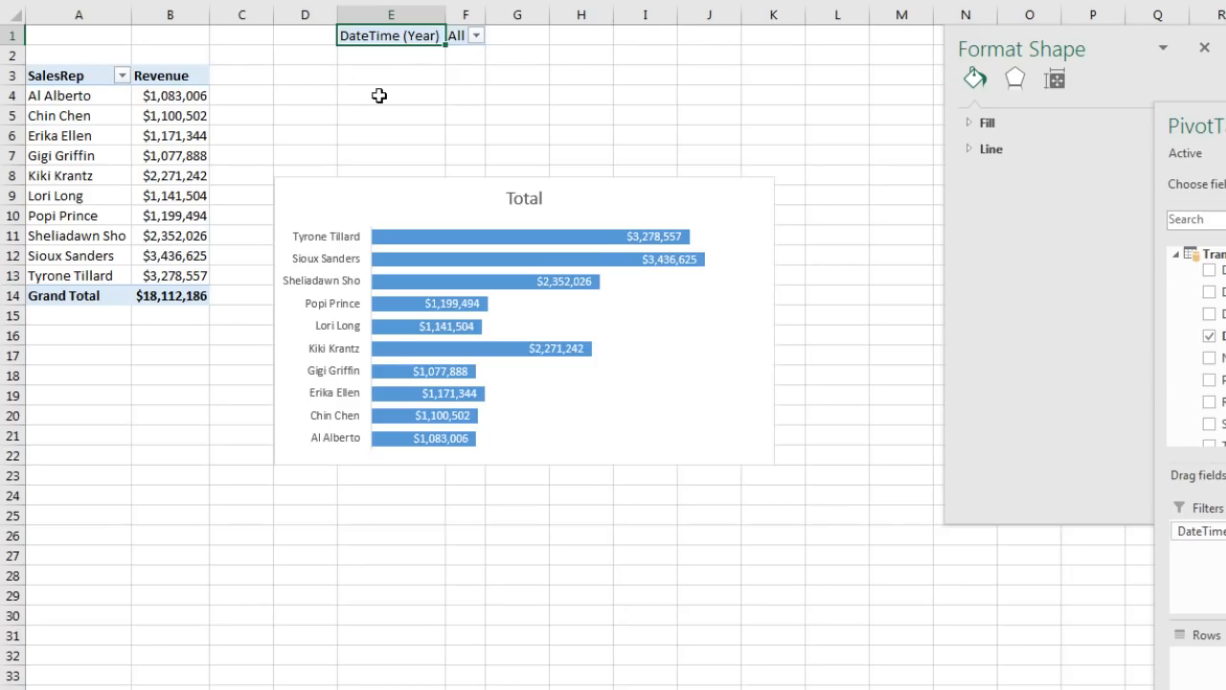
click(163, 114)
click(378, 30)
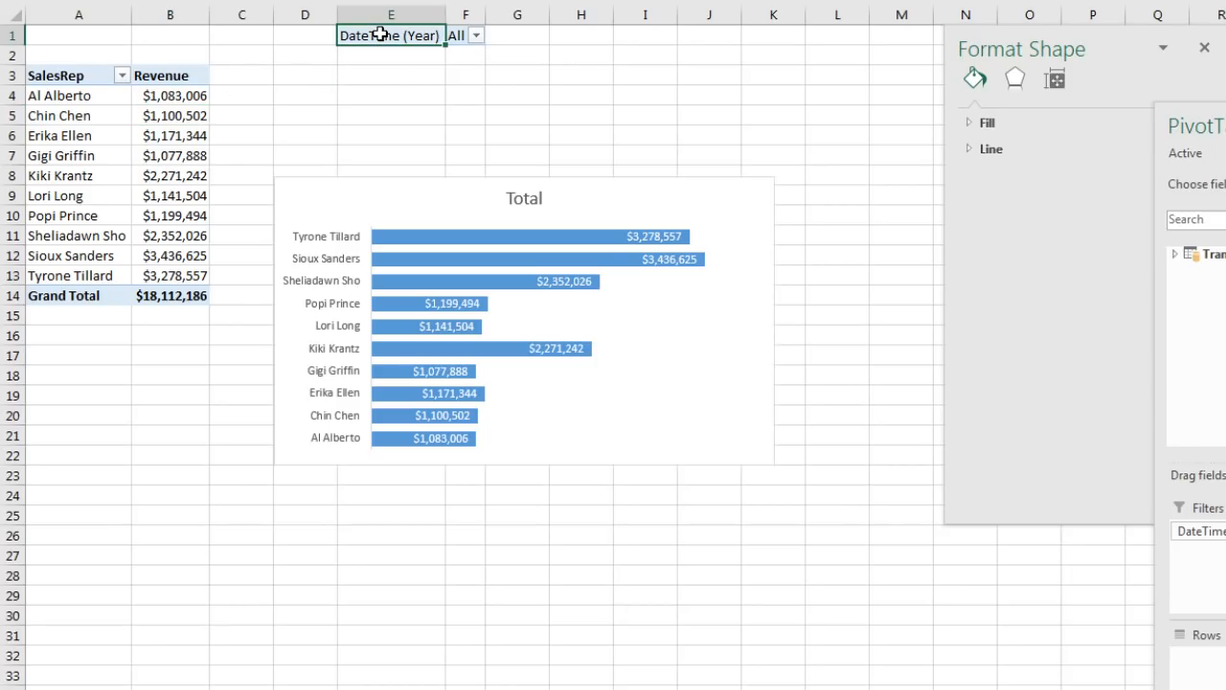
Rename the sales rep revenue PivotTable as SalesRepPivot in its PivotTable options
click(190, 96)
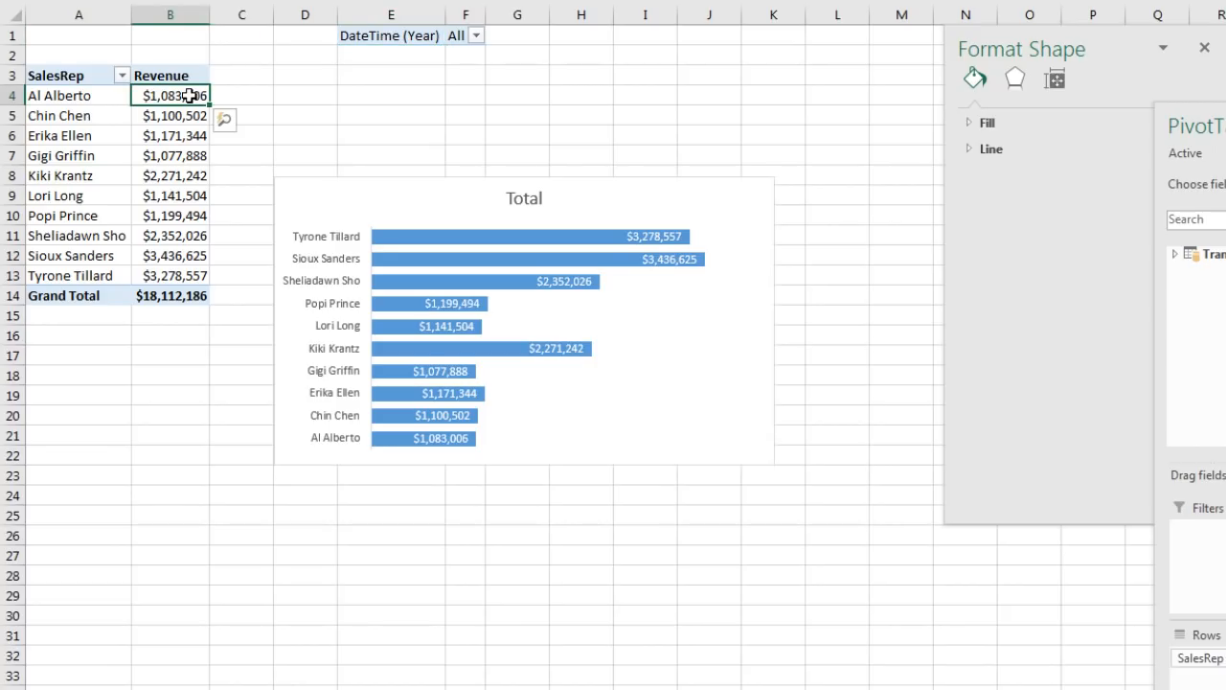
right_click(190, 96)
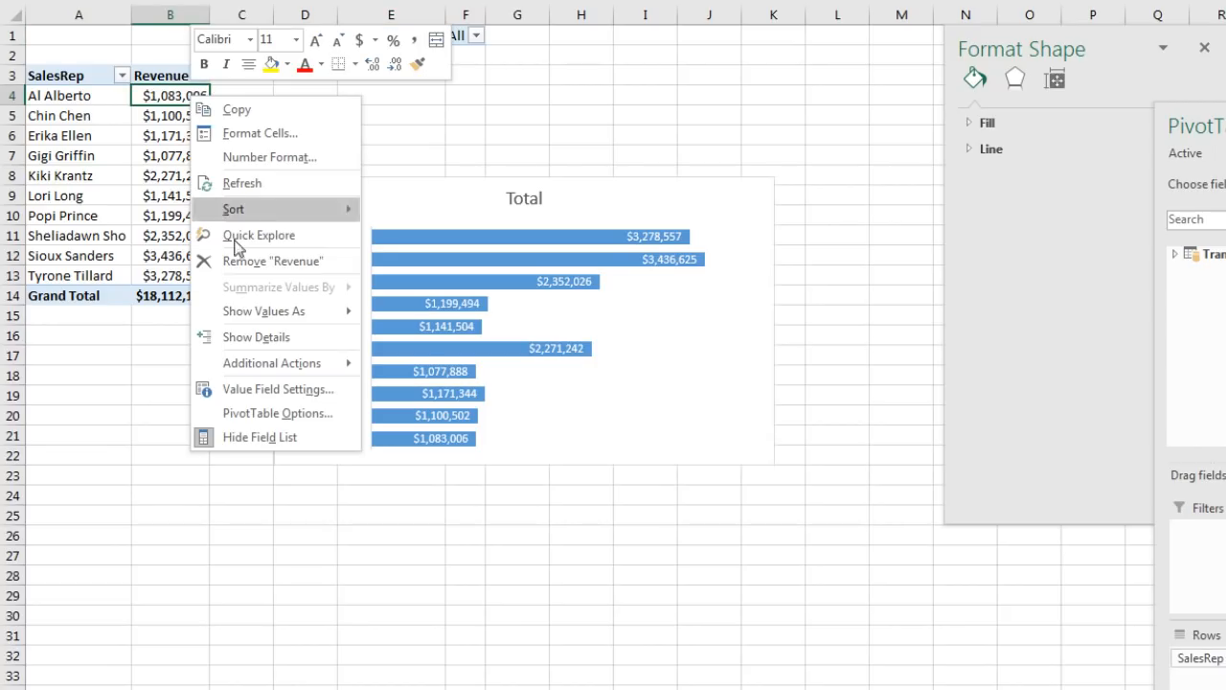
click(272, 417)
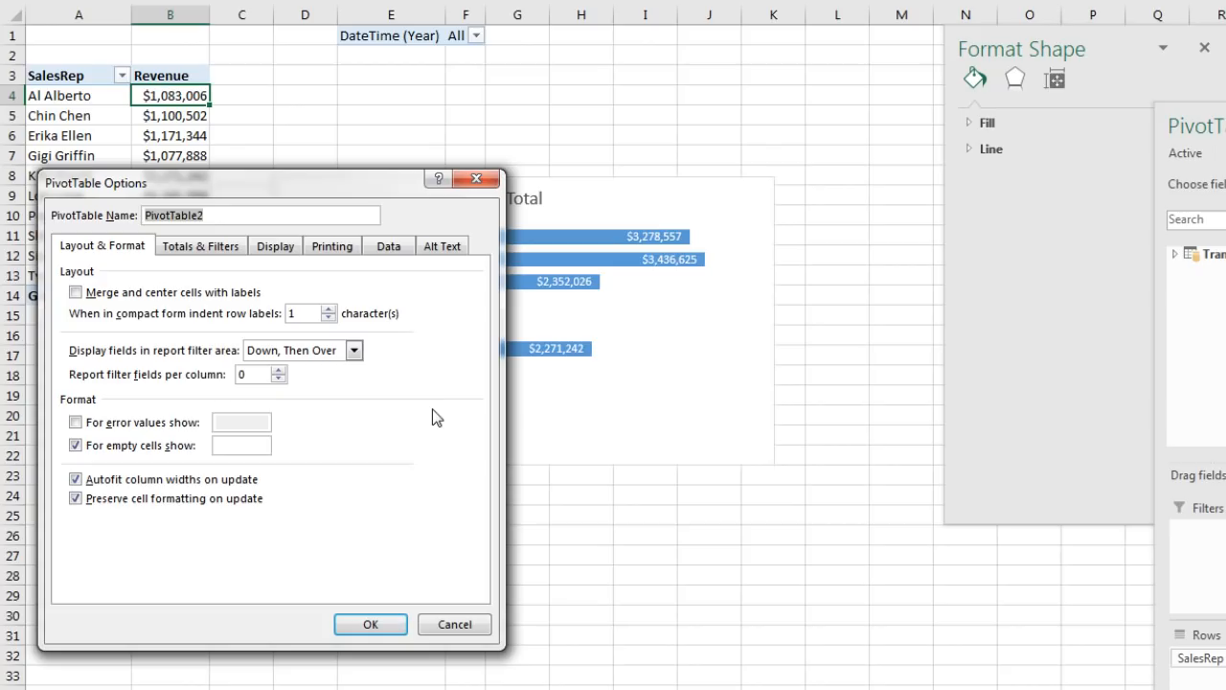
text(SalesRepPivot)
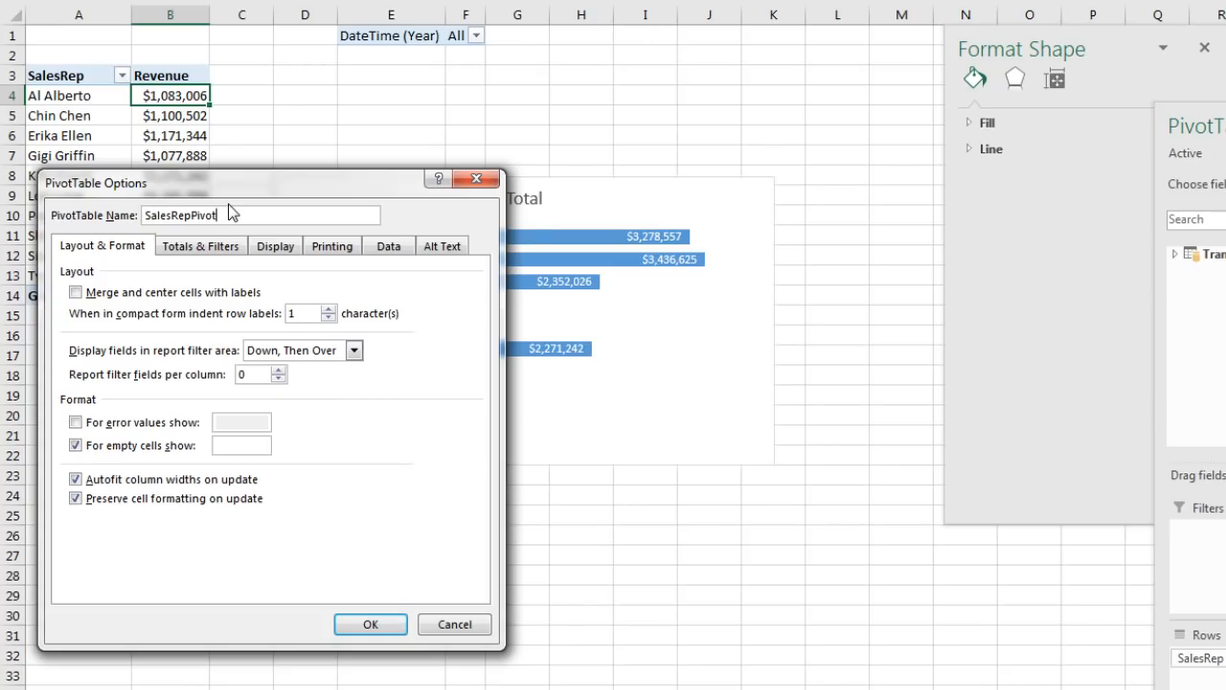
key(Return)
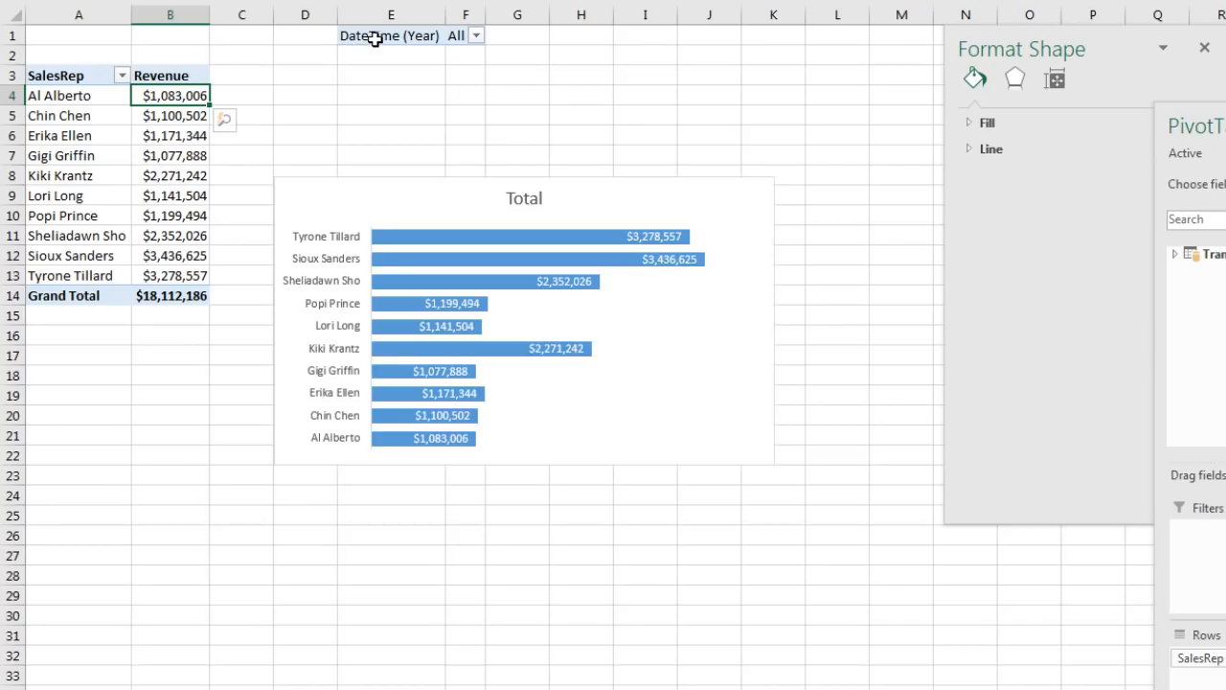
Rename the year filter PivotTable at cell E1 as YearPivot in its PivotTable options
right_click(374, 42)
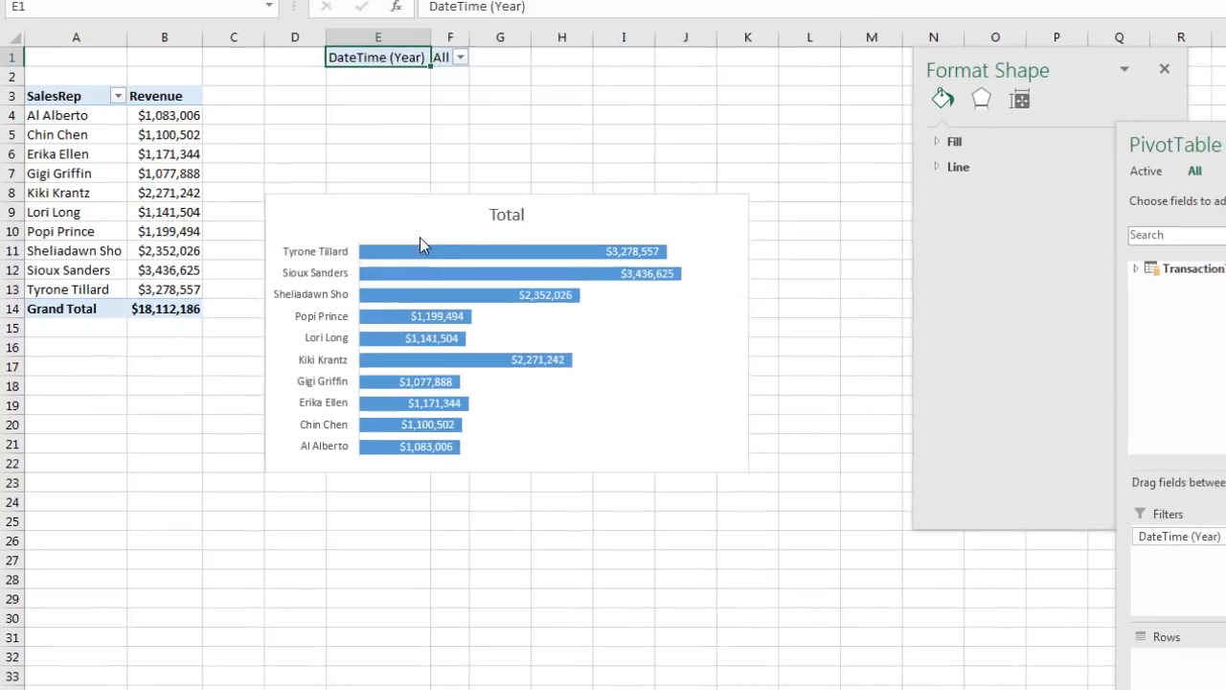
click(426, 240)
text(YearPivot)
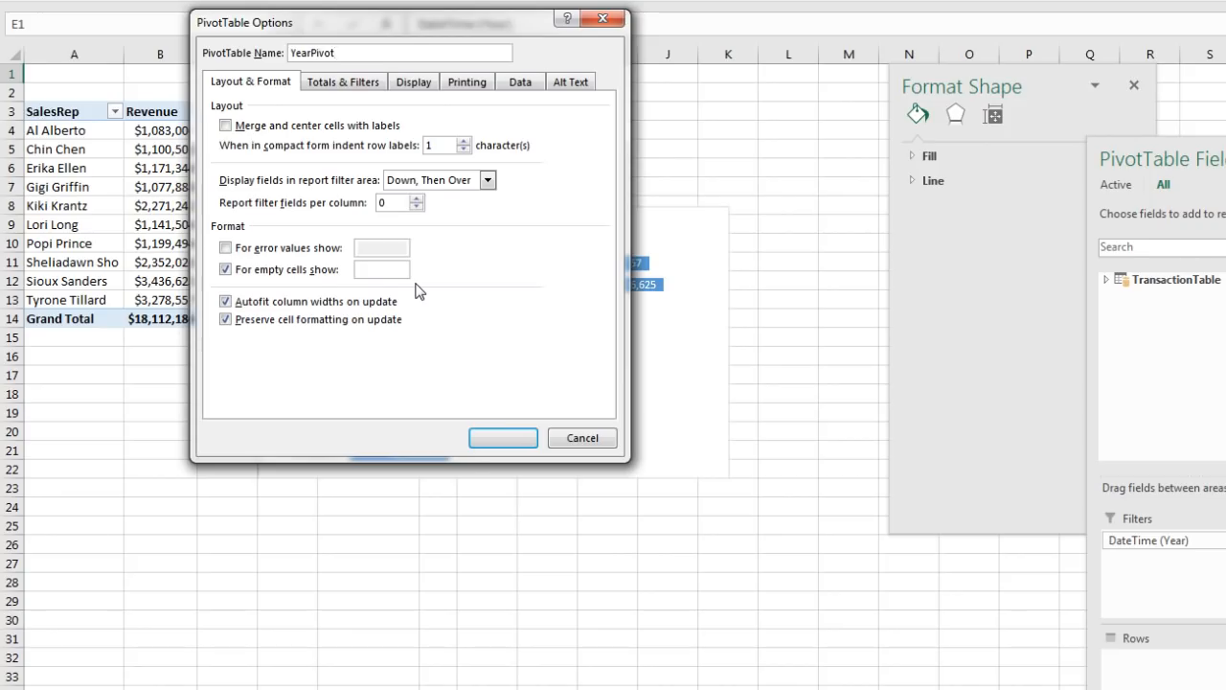
key(Return)
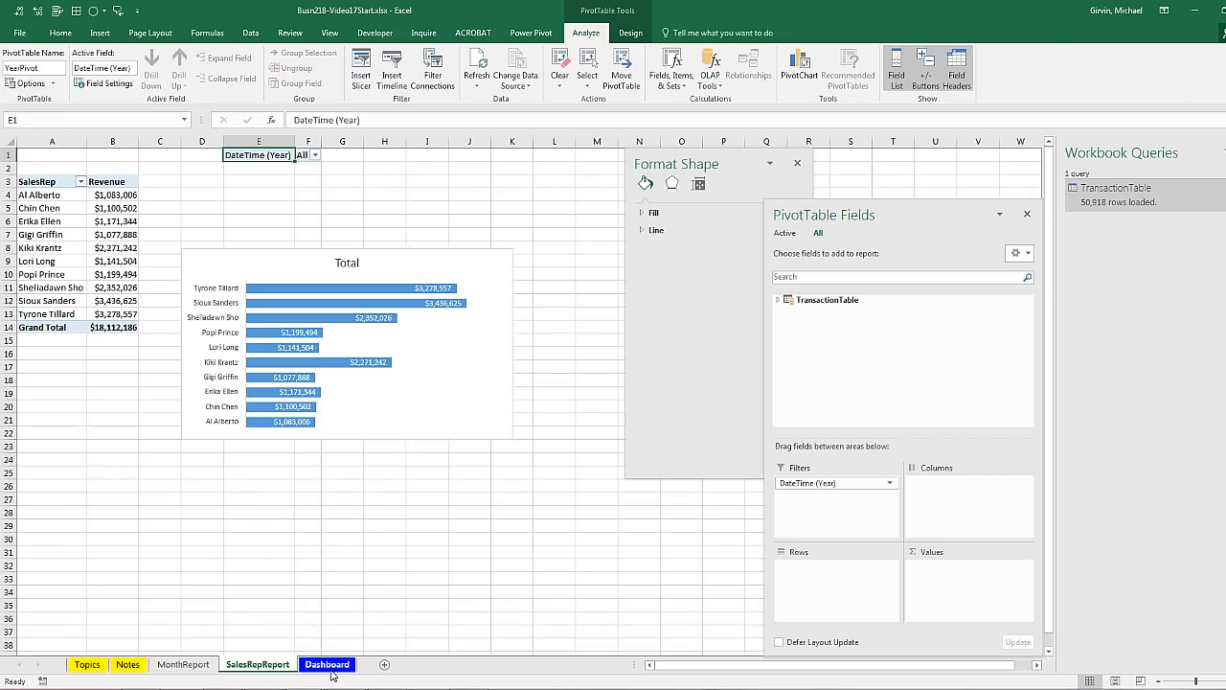
Connect the Dashboard sheet's DateTime (Year) slicer to SalesRepPivot and YearPivot as well
click(326, 664)
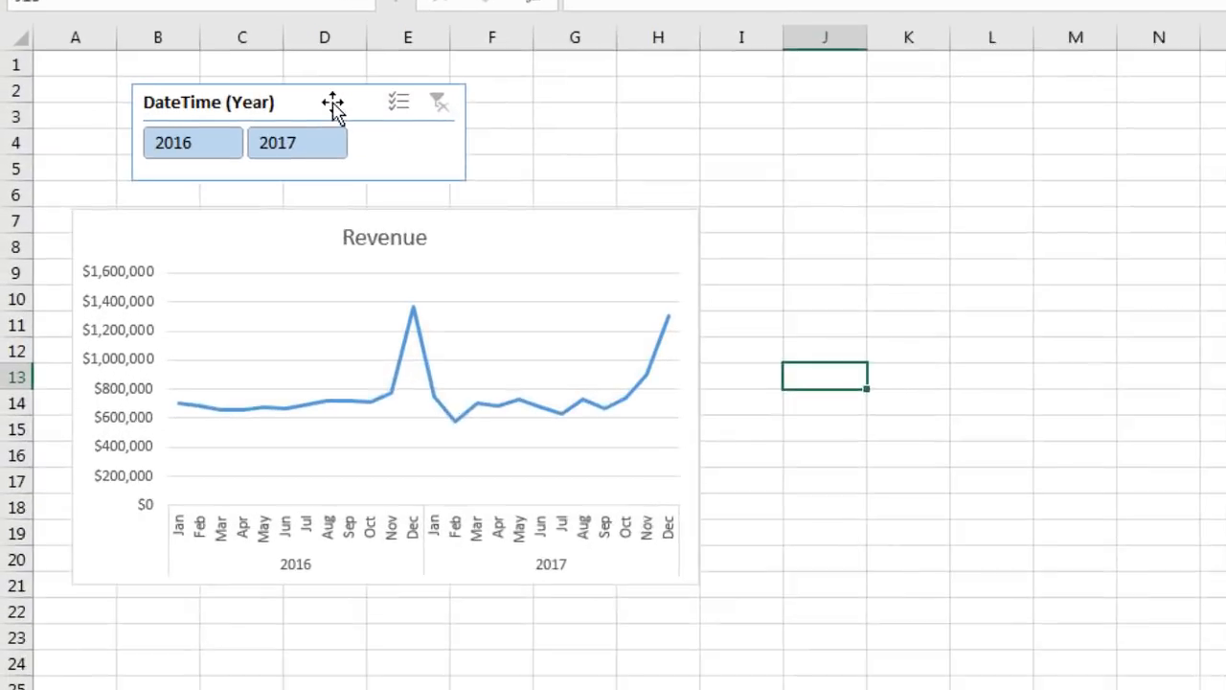
right_click(169, 176)
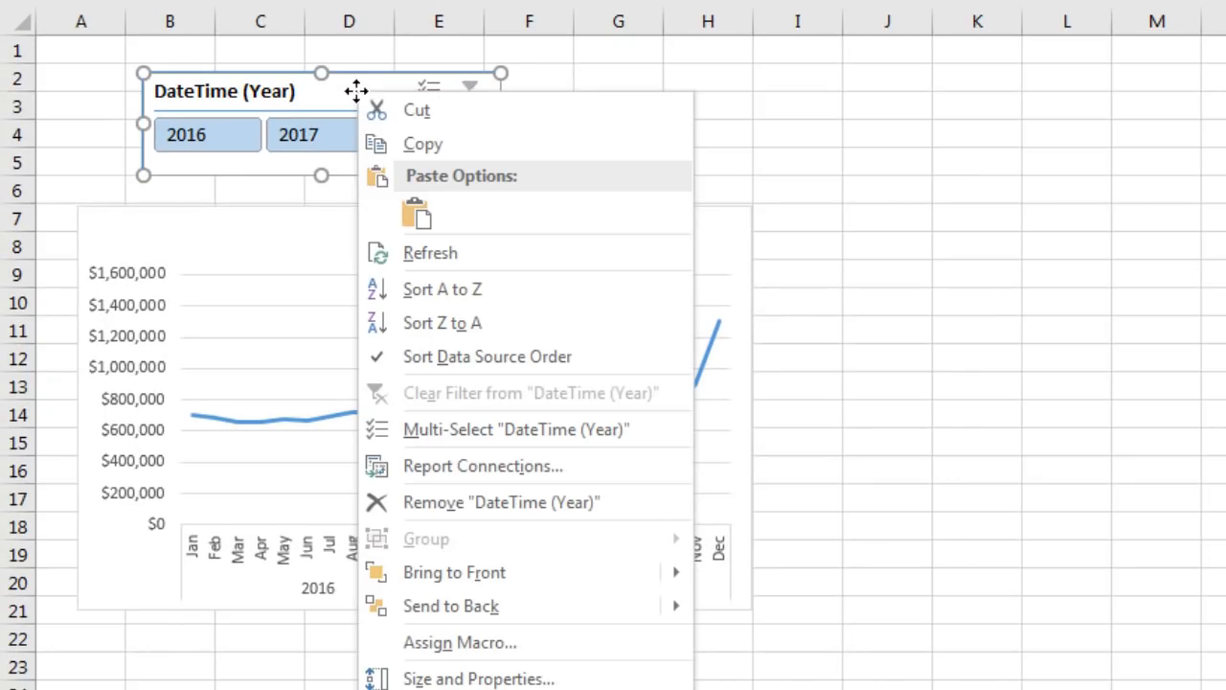
click(470, 468)
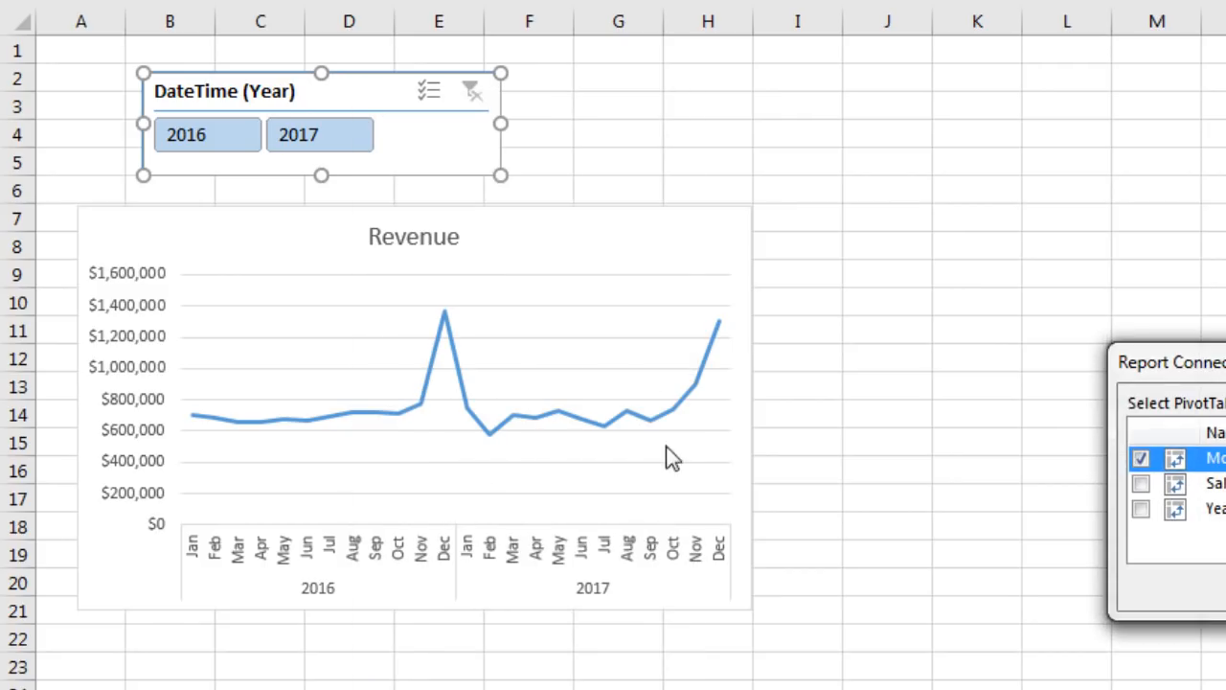
drag(1155, 376, 605, 46)
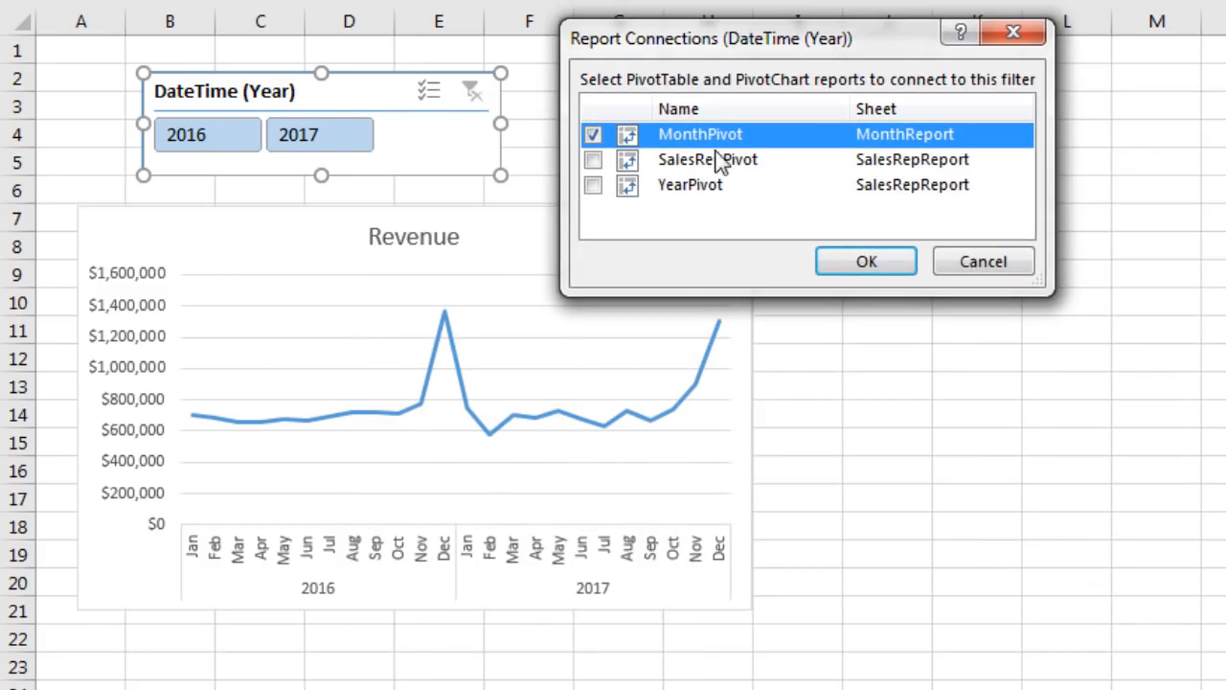
click(591, 160)
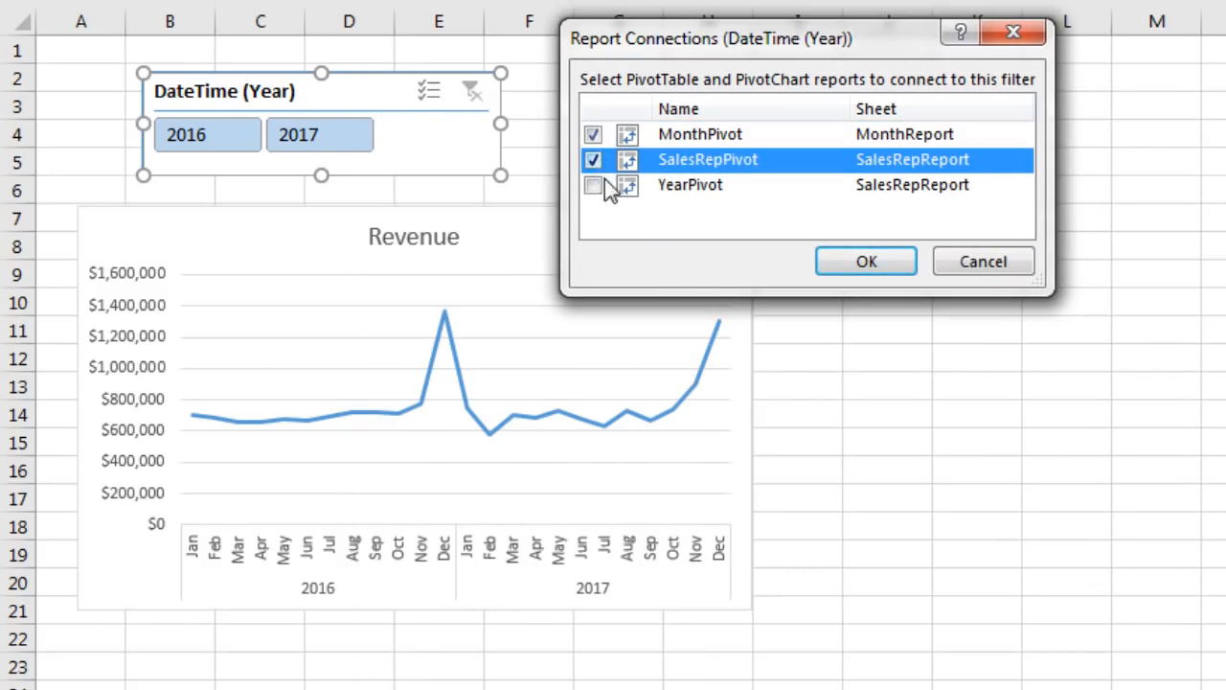
click(592, 185)
click(881, 258)
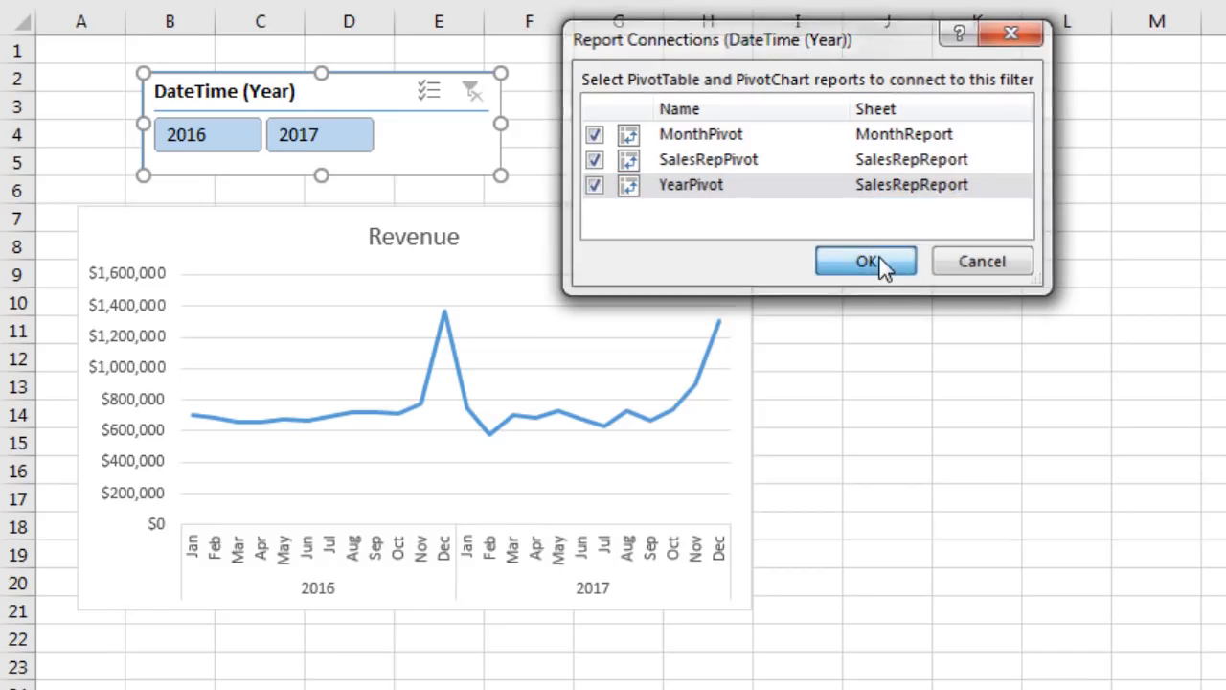
Filter the Dashboard to 2017 with the year slicer and check the filtered reports on the SalesRepReport sheet
click(313, 138)
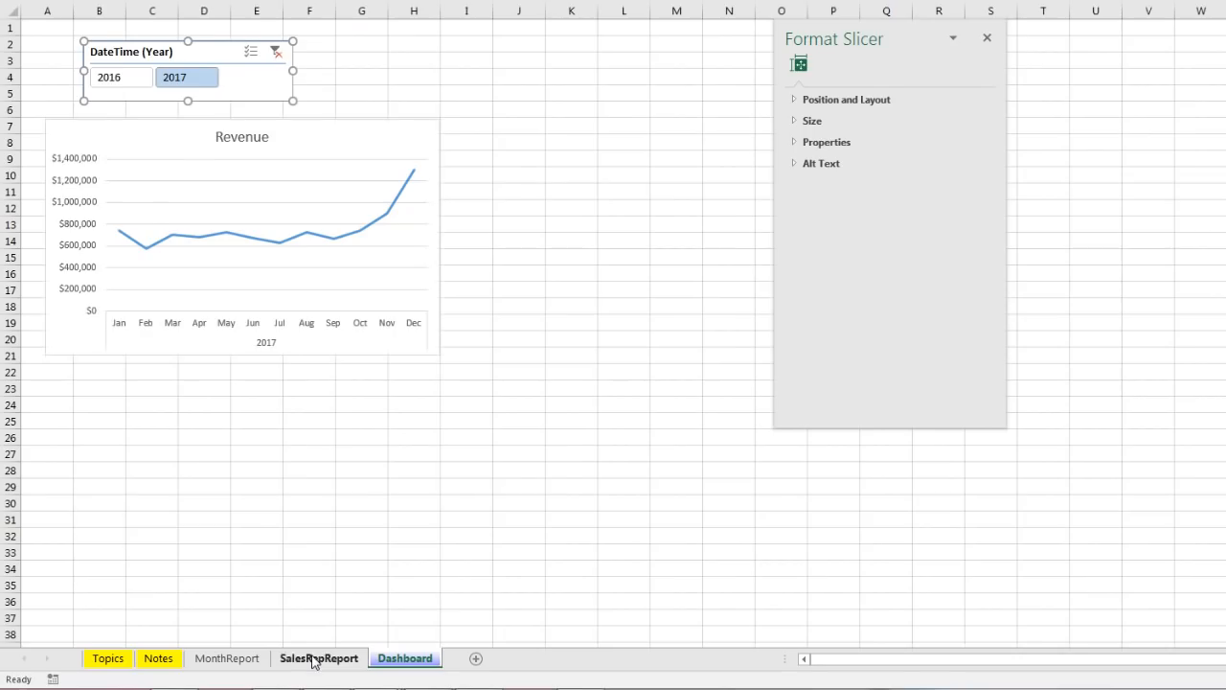
click(317, 658)
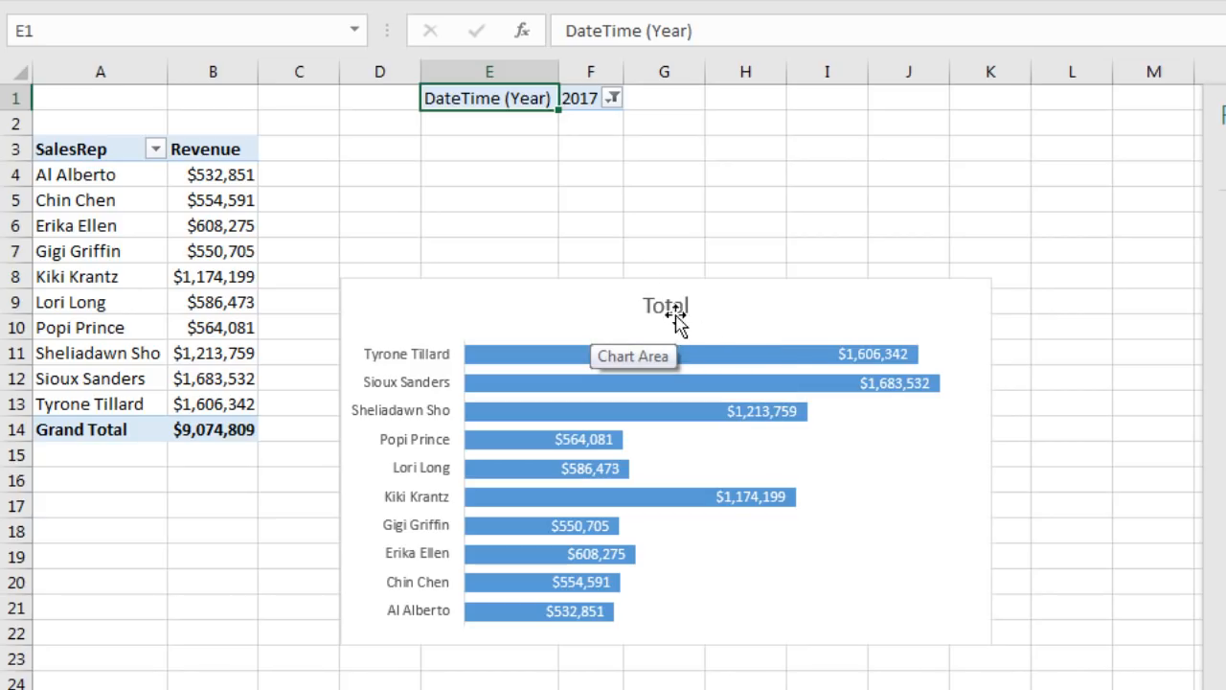
Label cell E4 of SalesRepReport "Chart Title:" and enter the formula ="SalesRep Revenue - "&F1 in cell E5
click(466, 173)
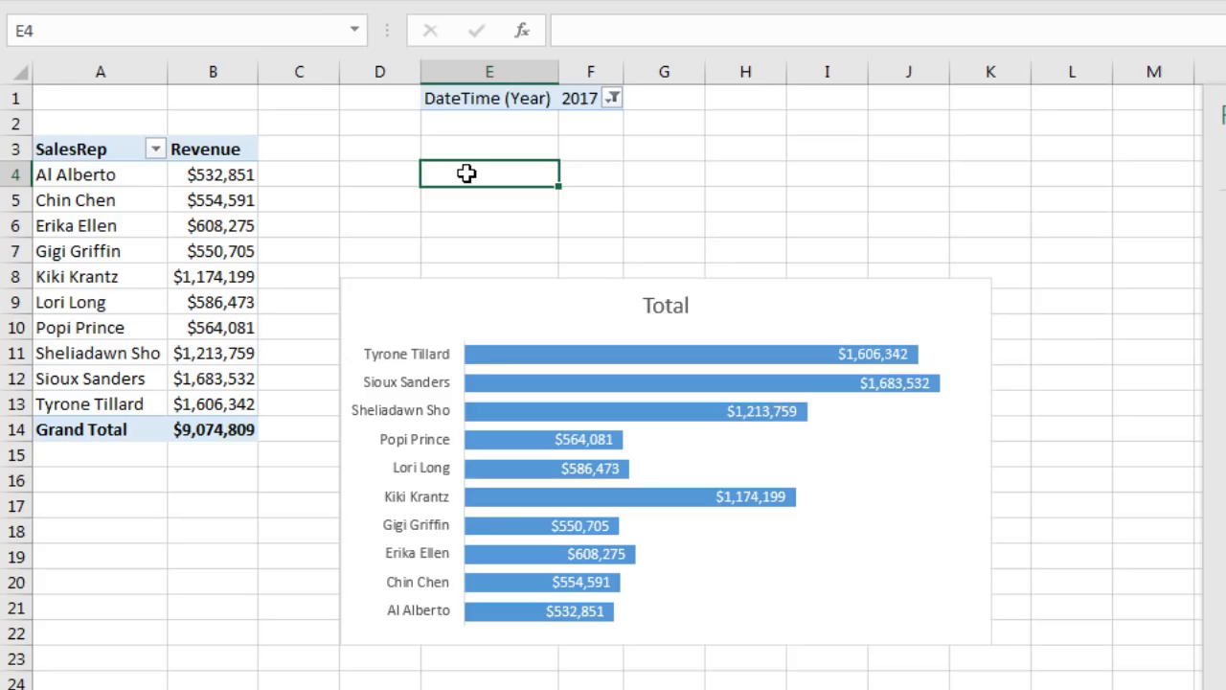
text(Chart Title:)
key(Return)
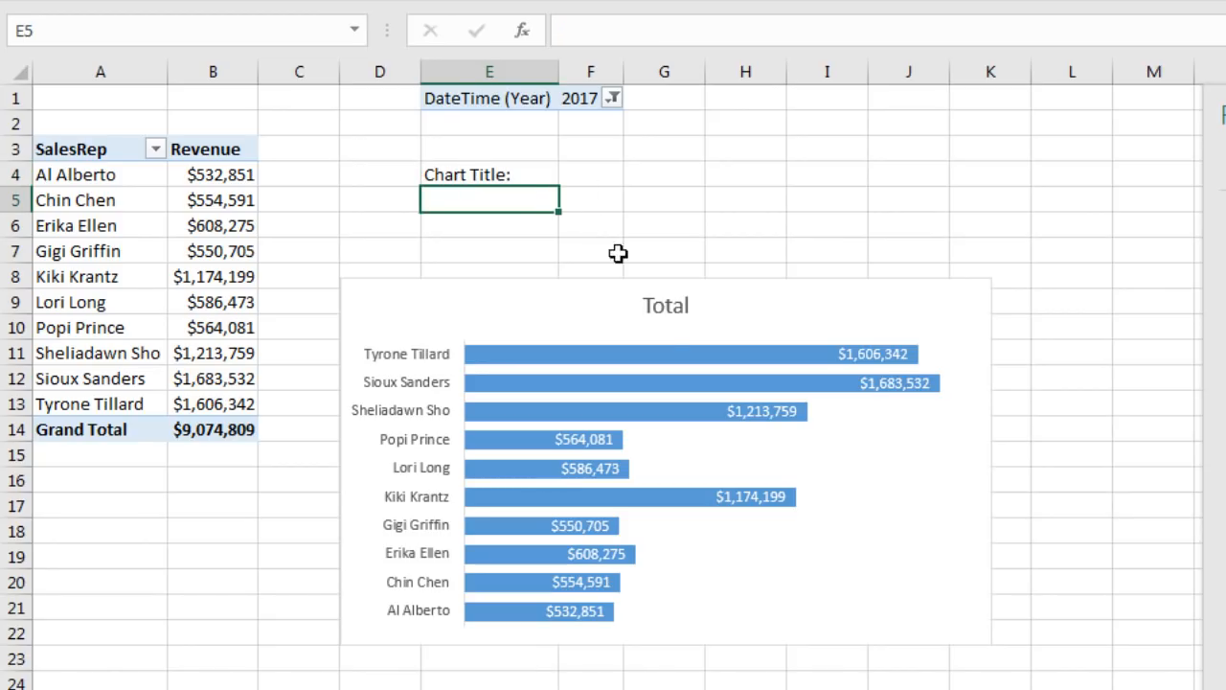
text(="SalesRep Revenue)
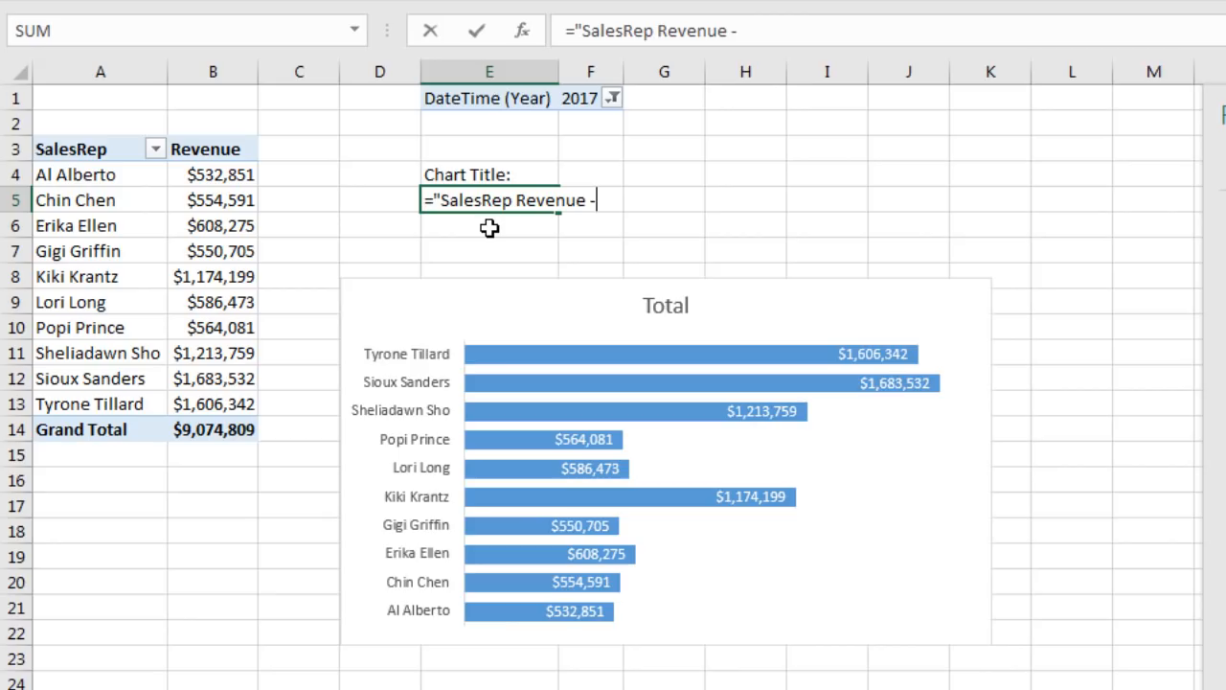
text(- "&)
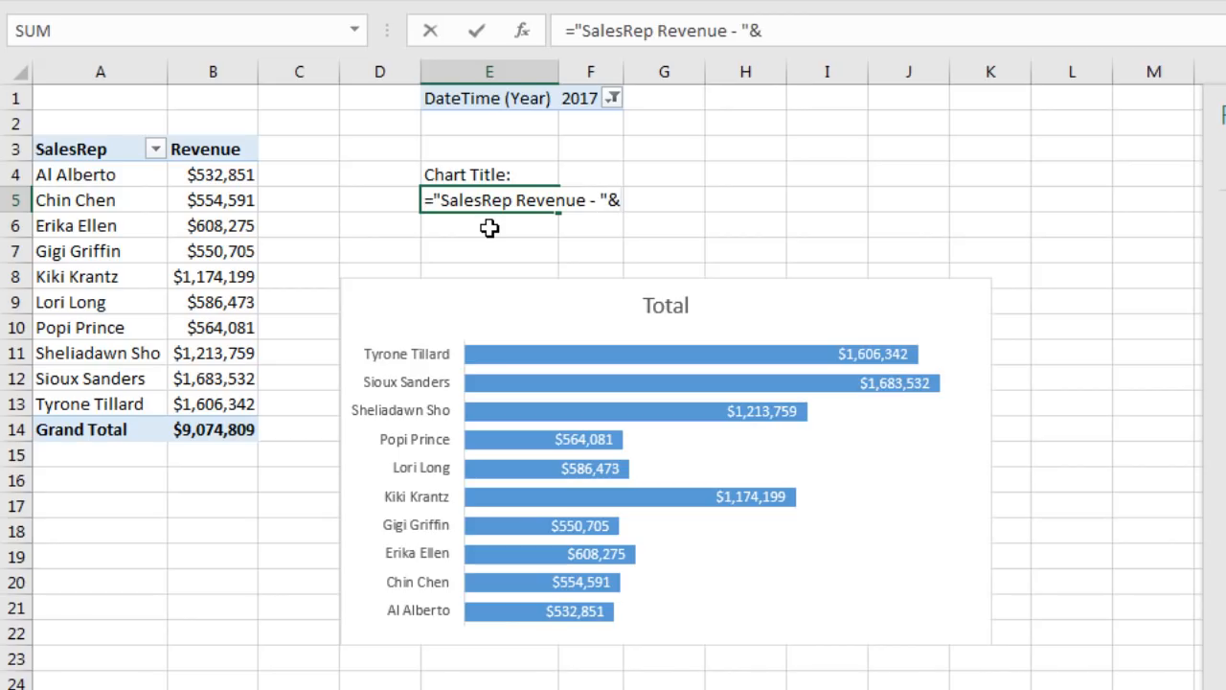
click(566, 99)
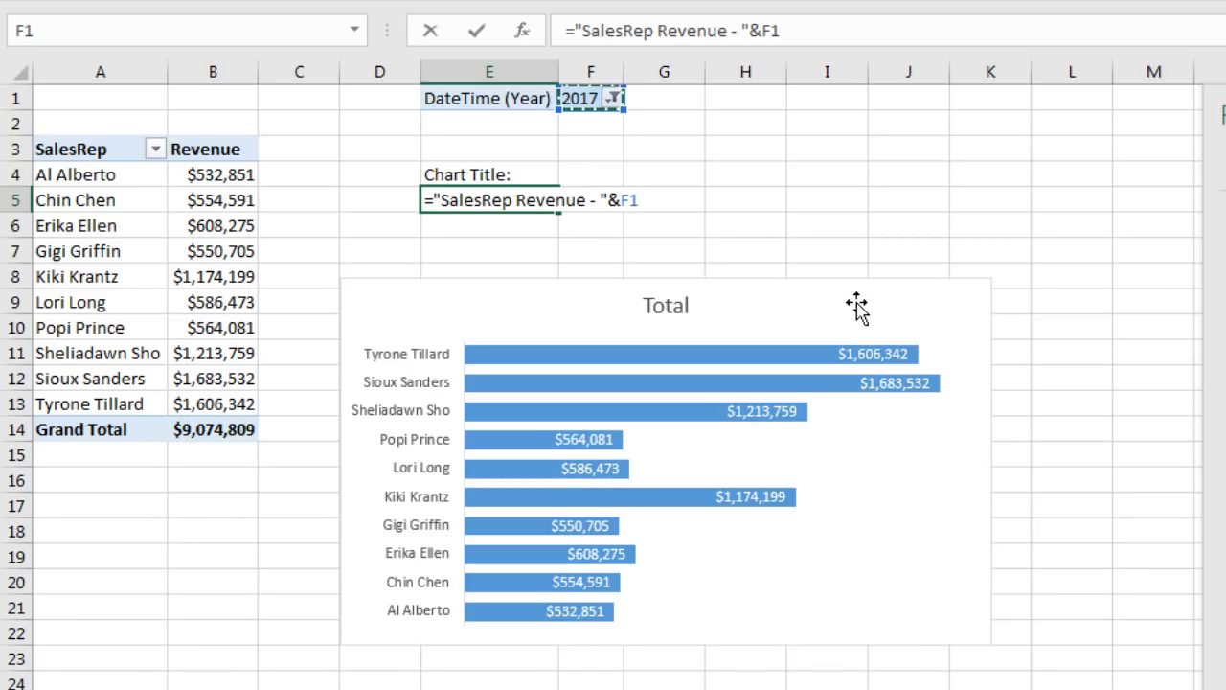
key(Return)
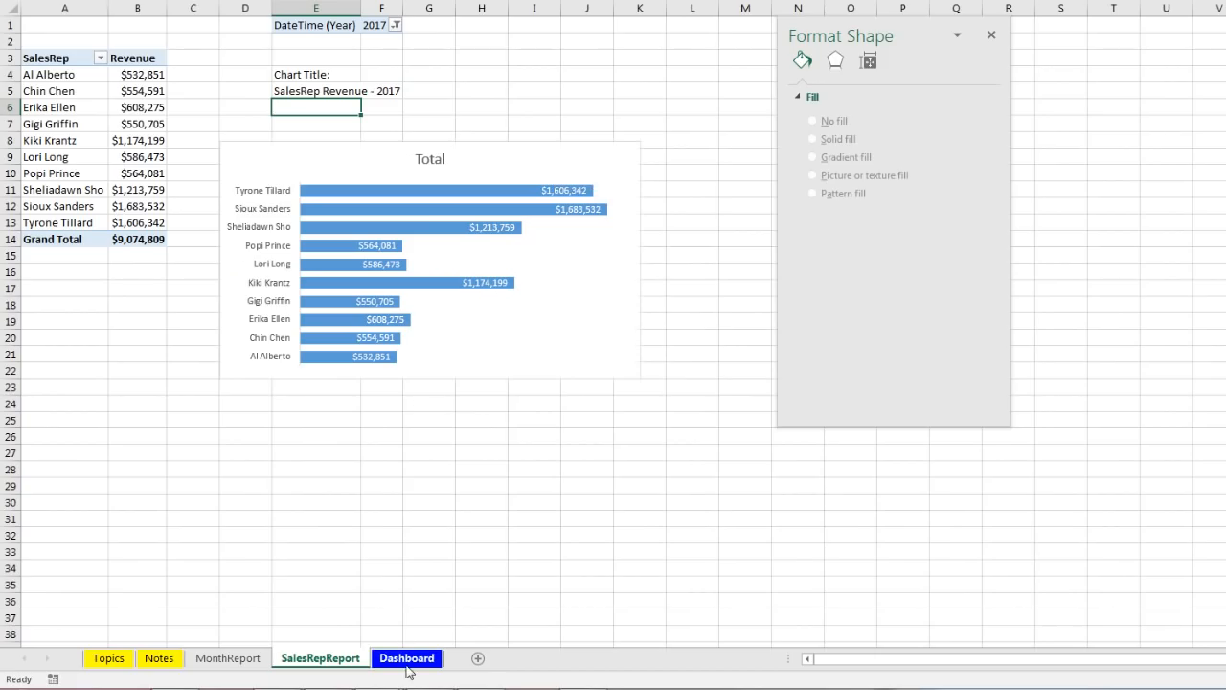
Set the Dashboard's year slicer to 2016 and check the title formula and chart on SalesRepReport
click(407, 658)
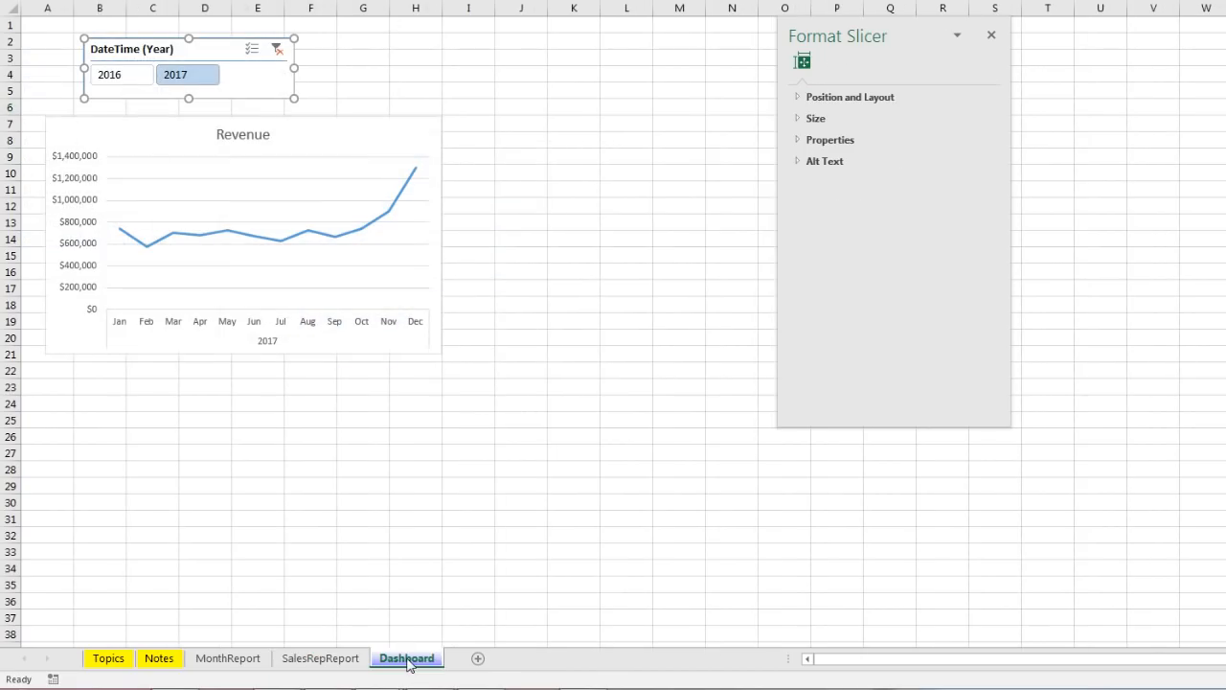
click(134, 85)
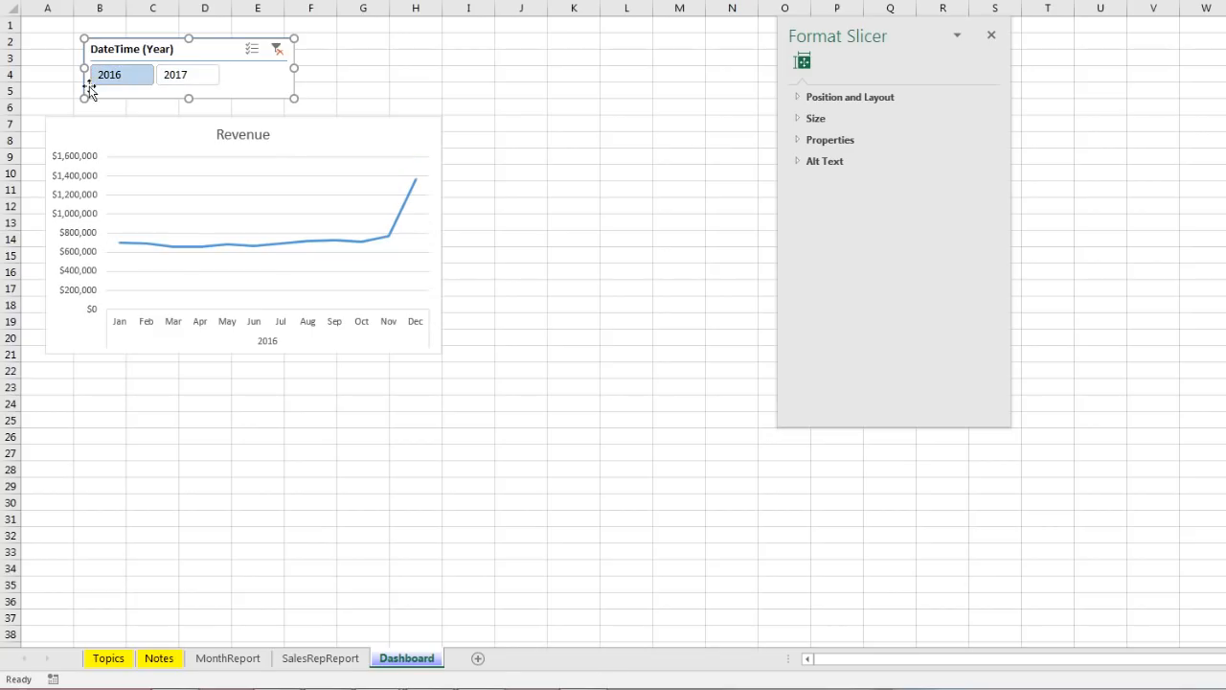
click(323, 659)
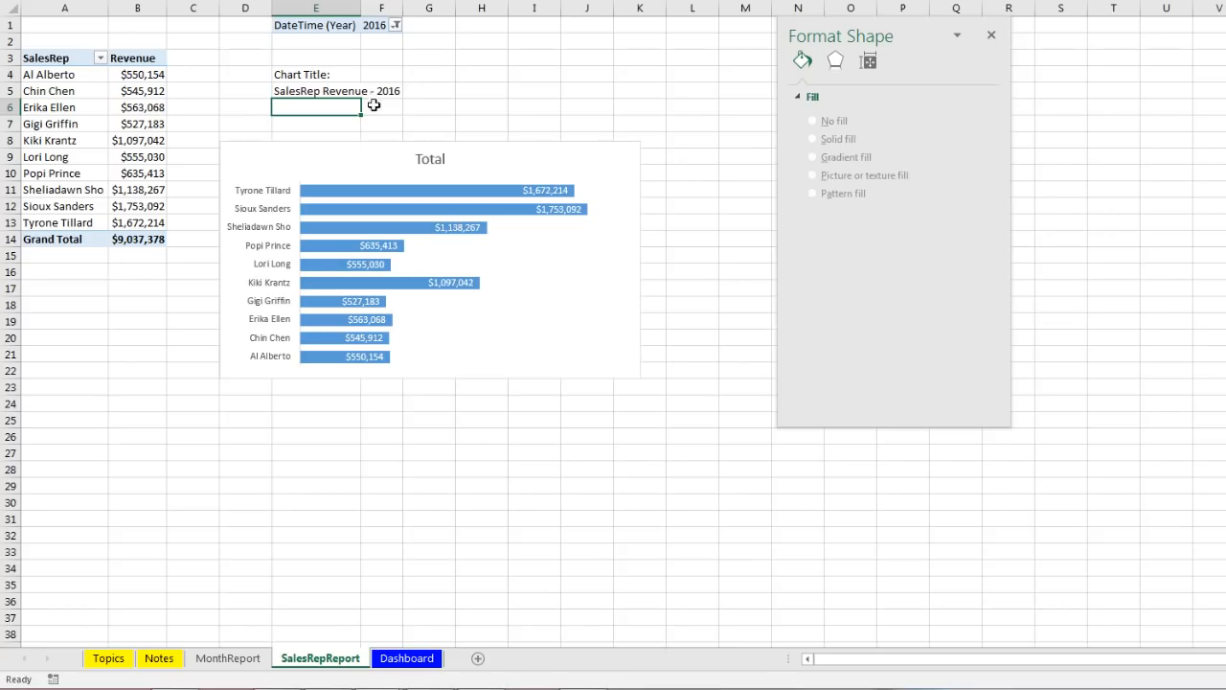
Link the sales rep bar chart's title to cell E5 of the SalesRepReport sheet
click(427, 159)
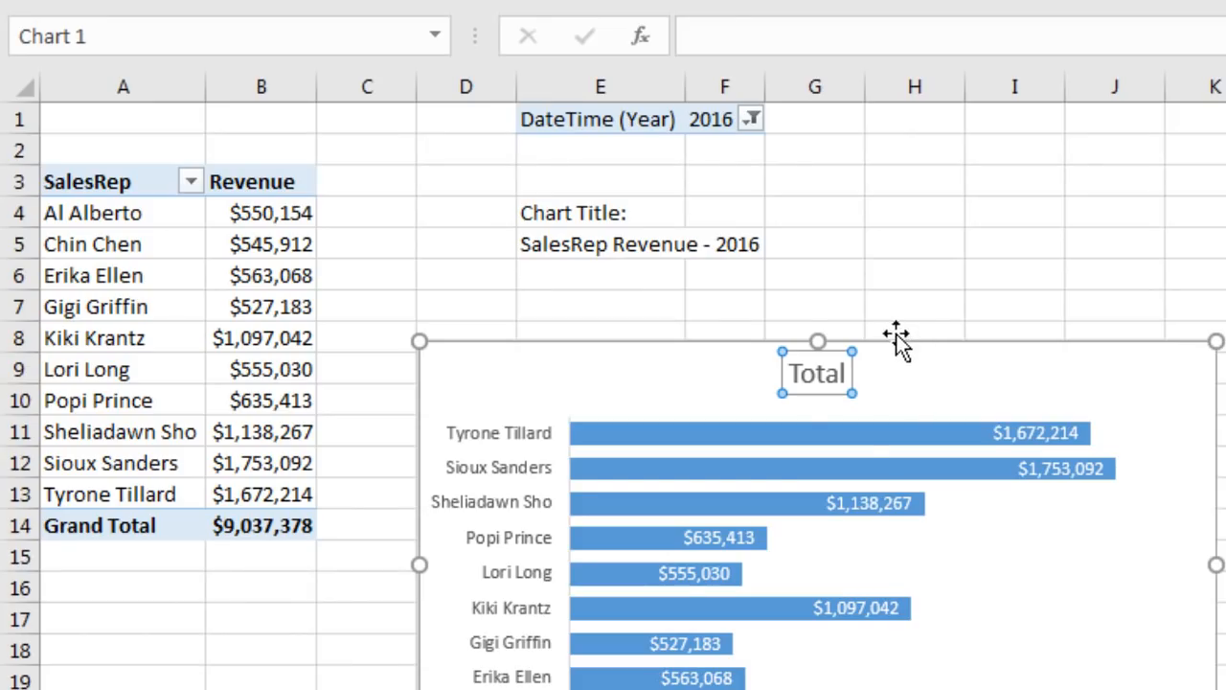
mouse_move(688, 433)
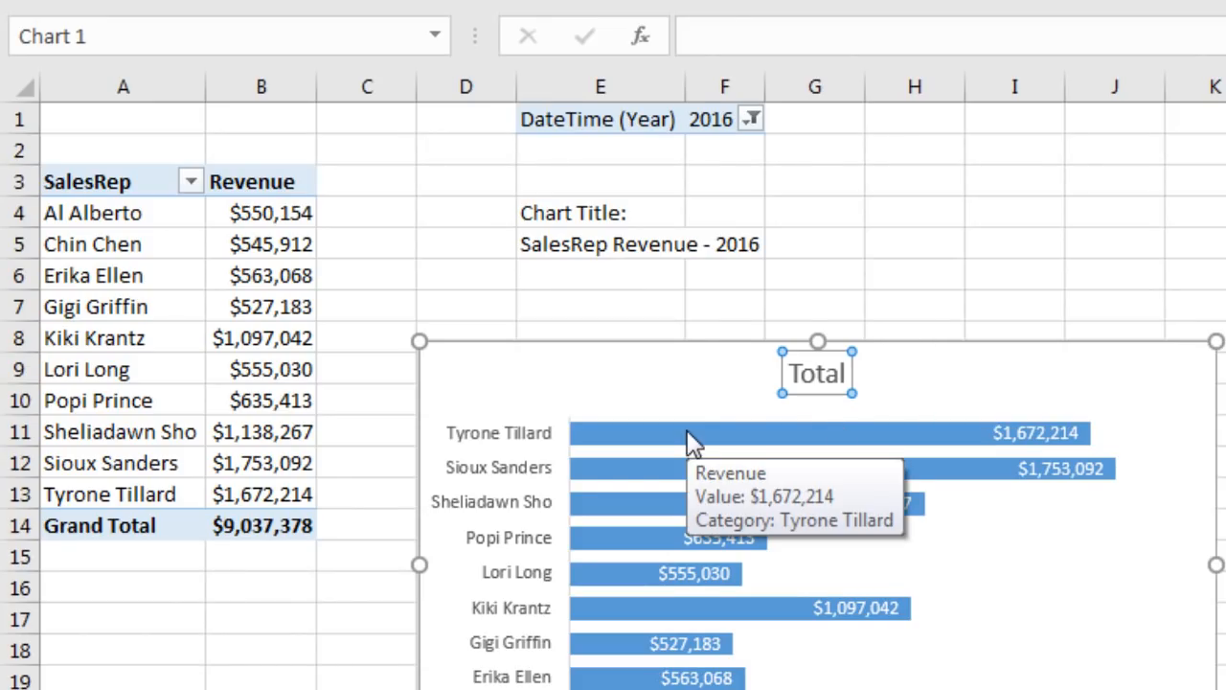
text(=)
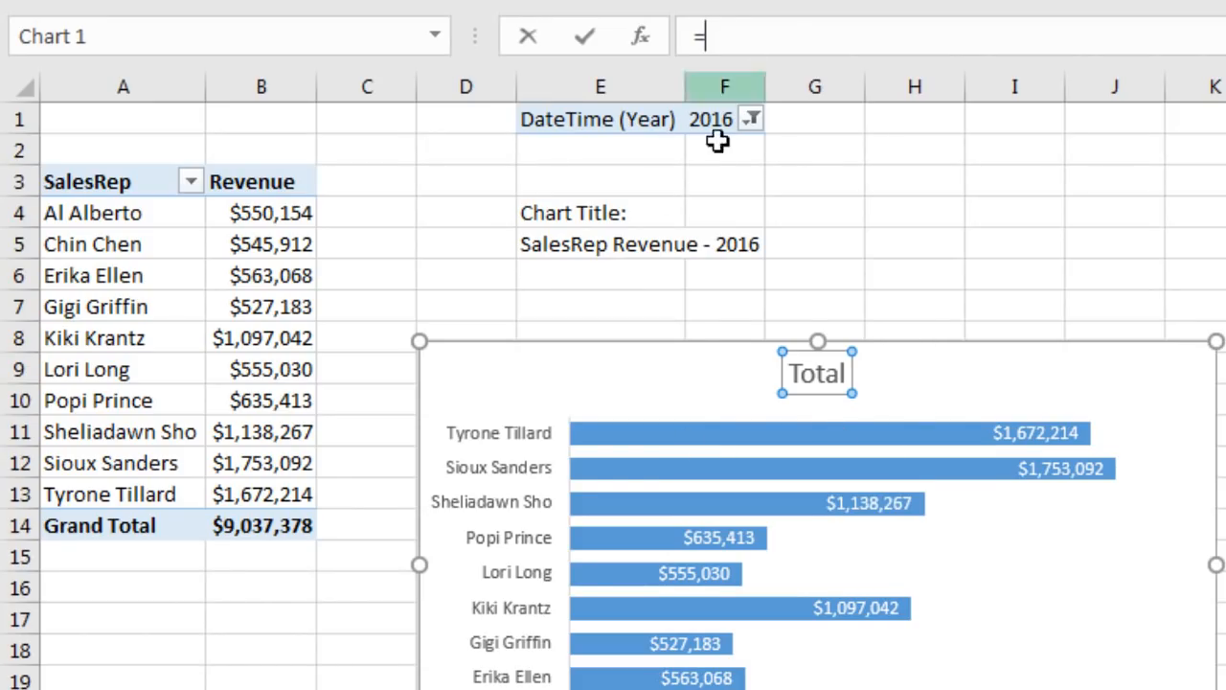
click(592, 239)
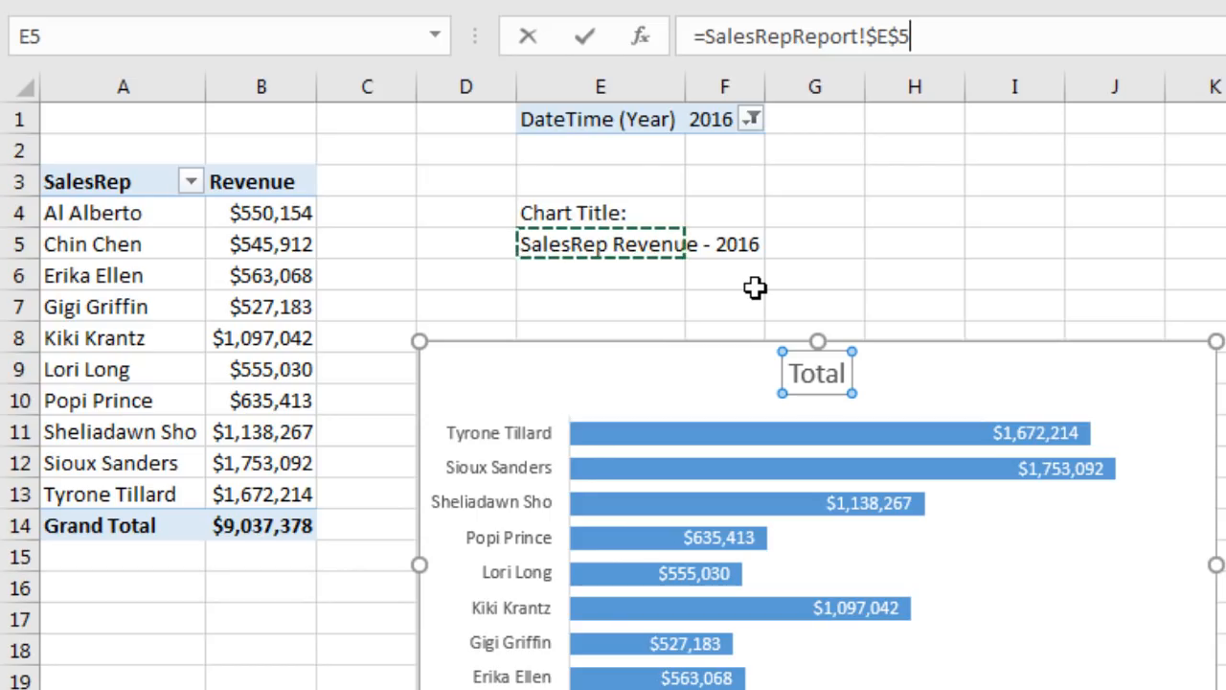
key(Return)
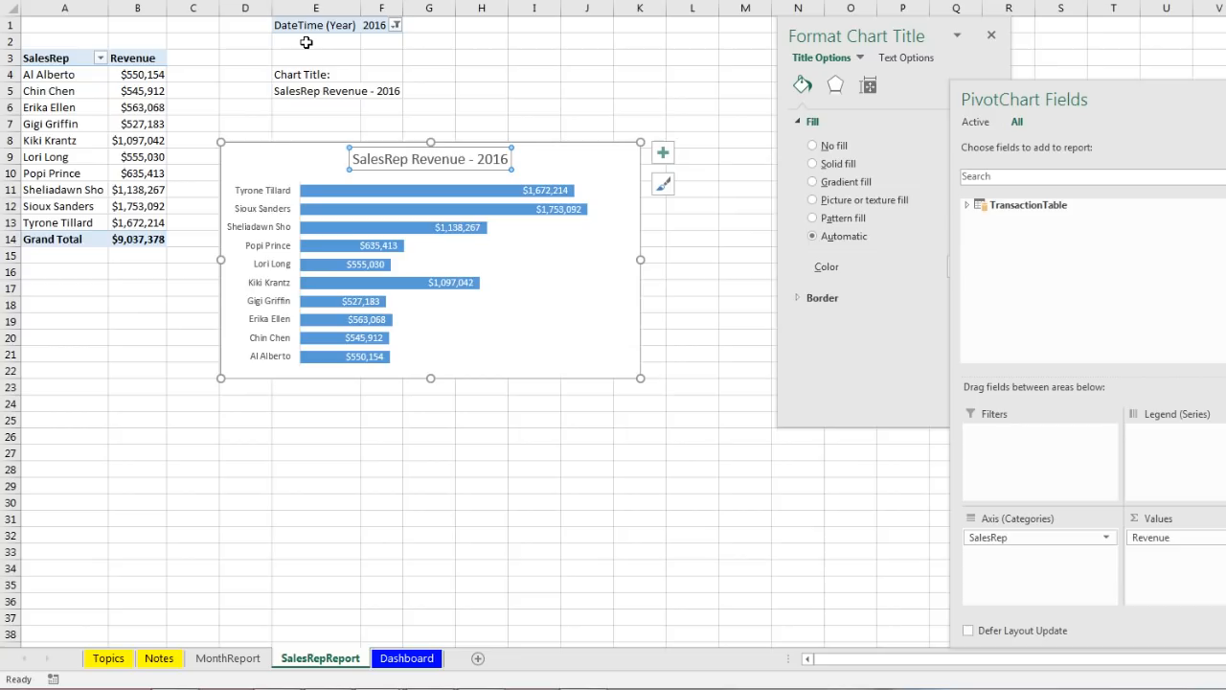
Move the sales rep revenue chart from SalesRepReport to the Dashboard sheet, beside the monthly revenue chart
click(282, 145)
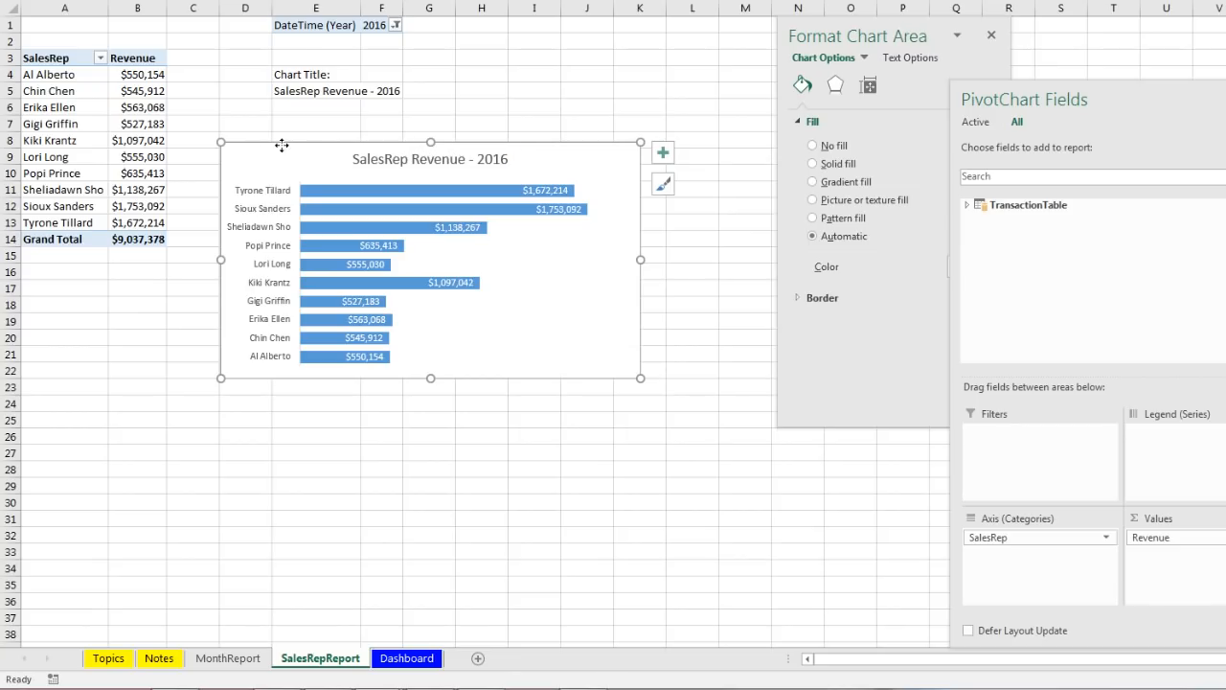
key(ctrl+x)
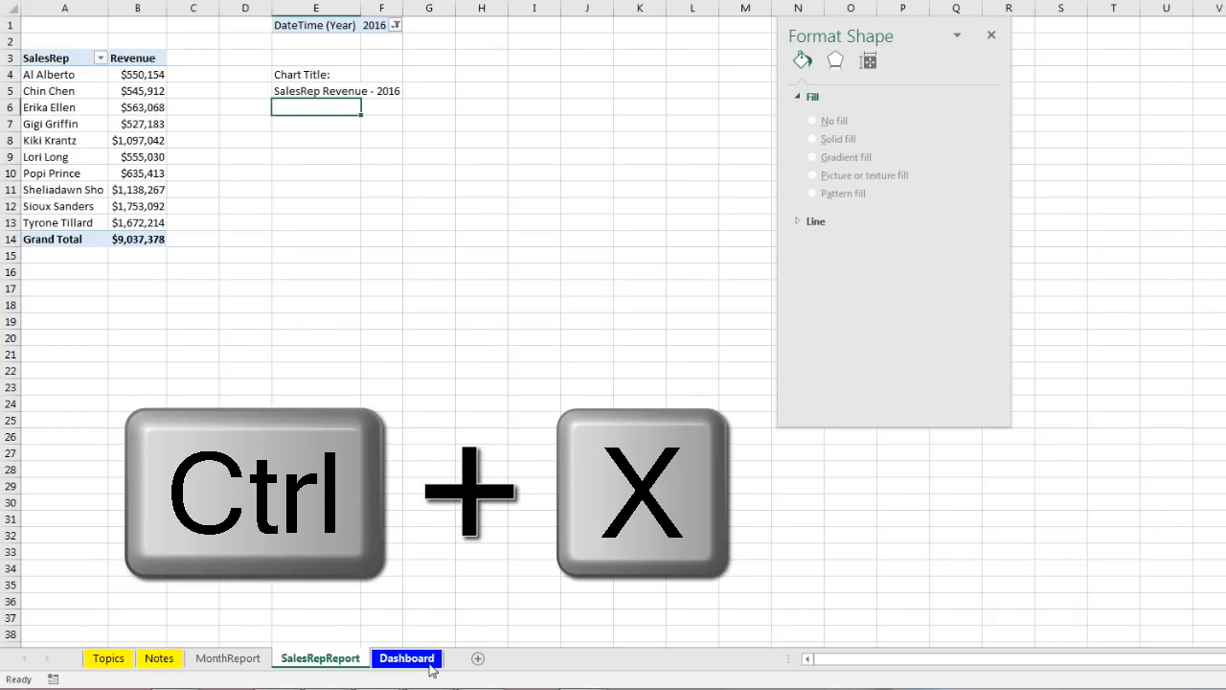
click(425, 659)
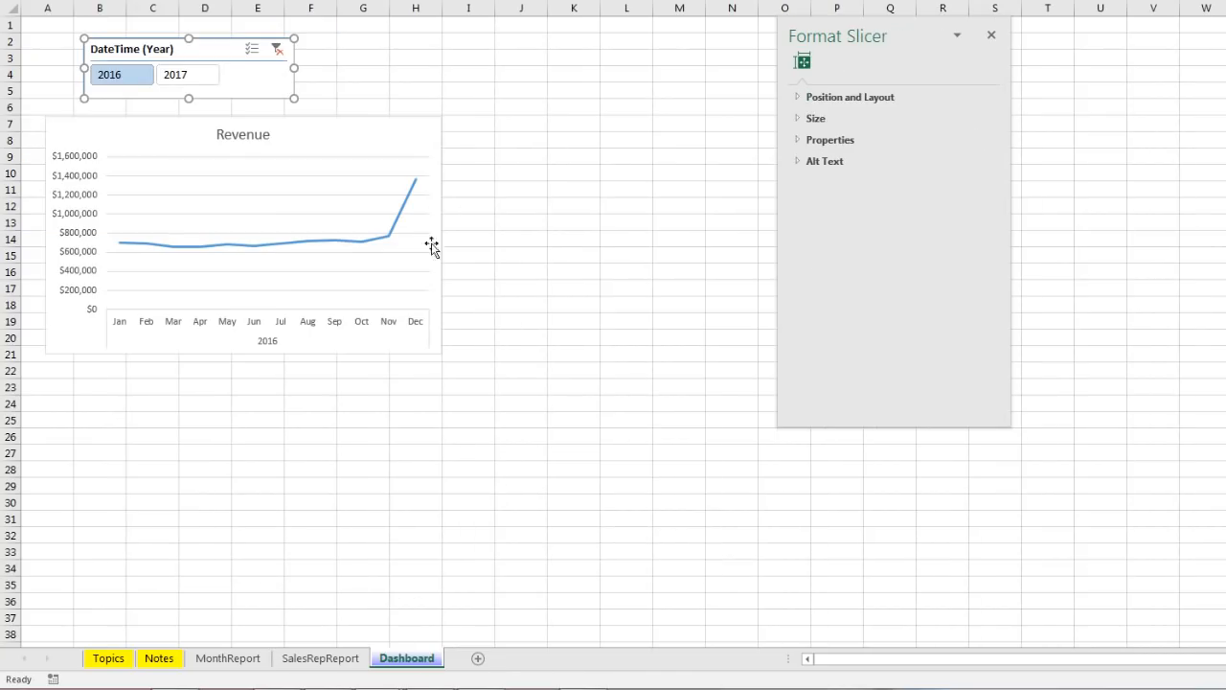
click(517, 129)
key(ctrl+v)
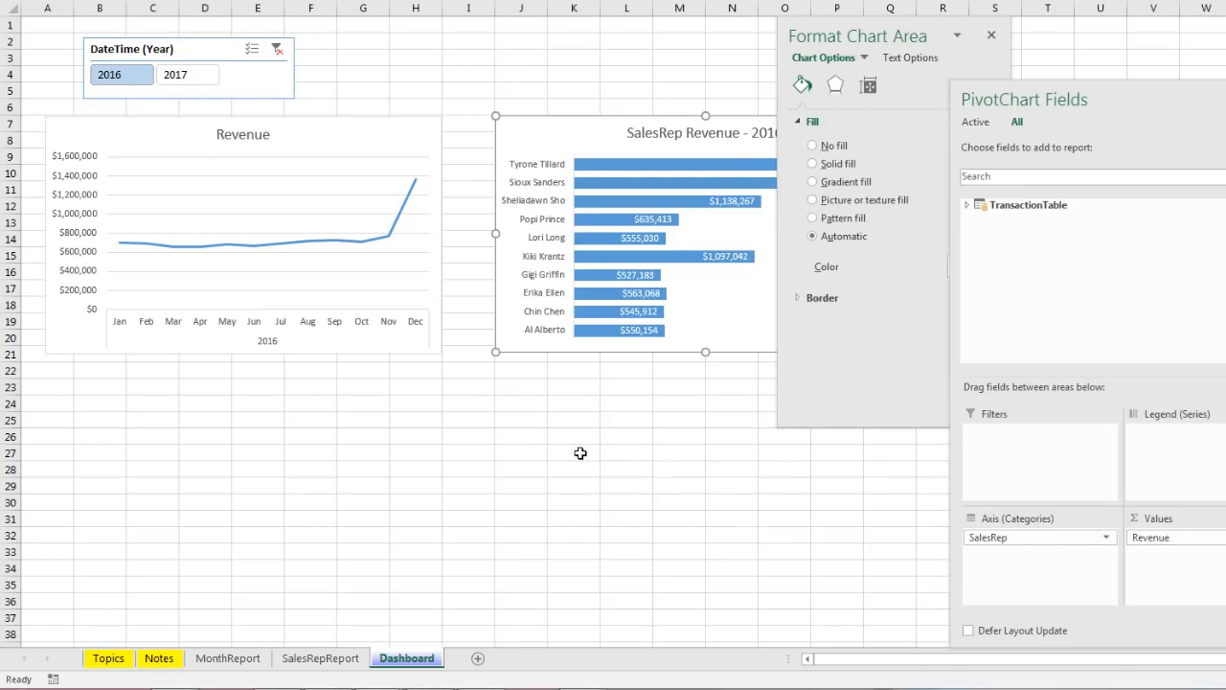
scroll(569, 437, down, 4)
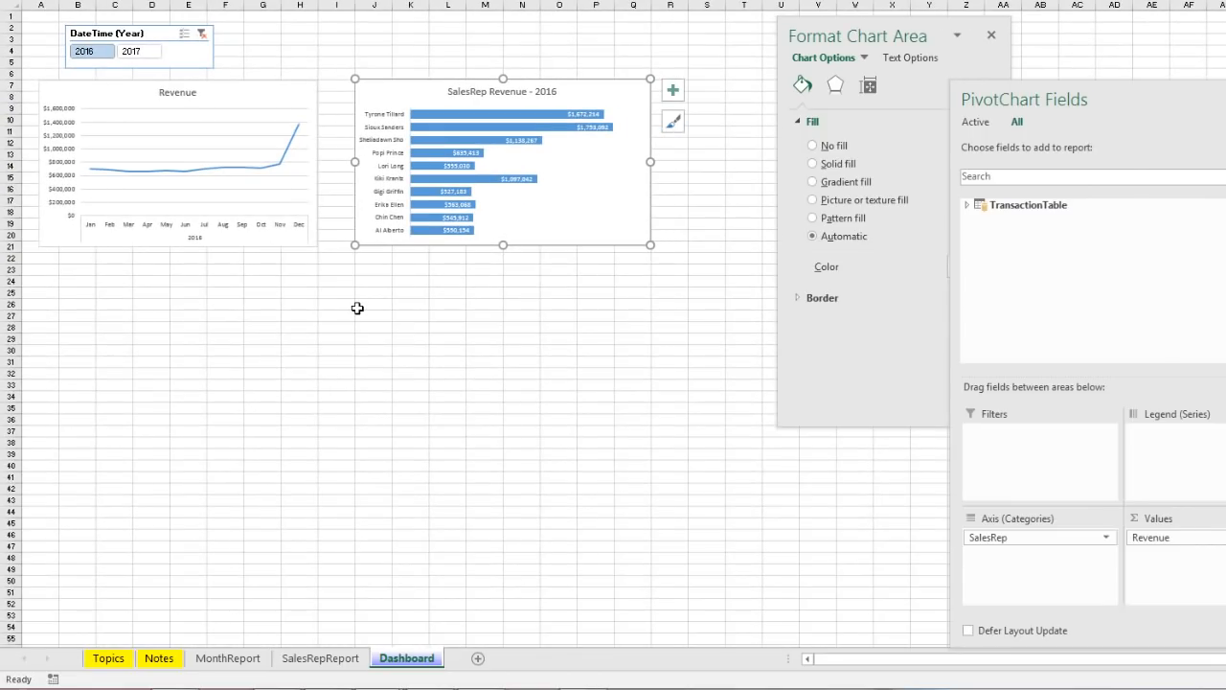
Create a PivotTable from the workbook's Data Model on a new worksheet and name that sheet CrossTabReport
click(357, 307)
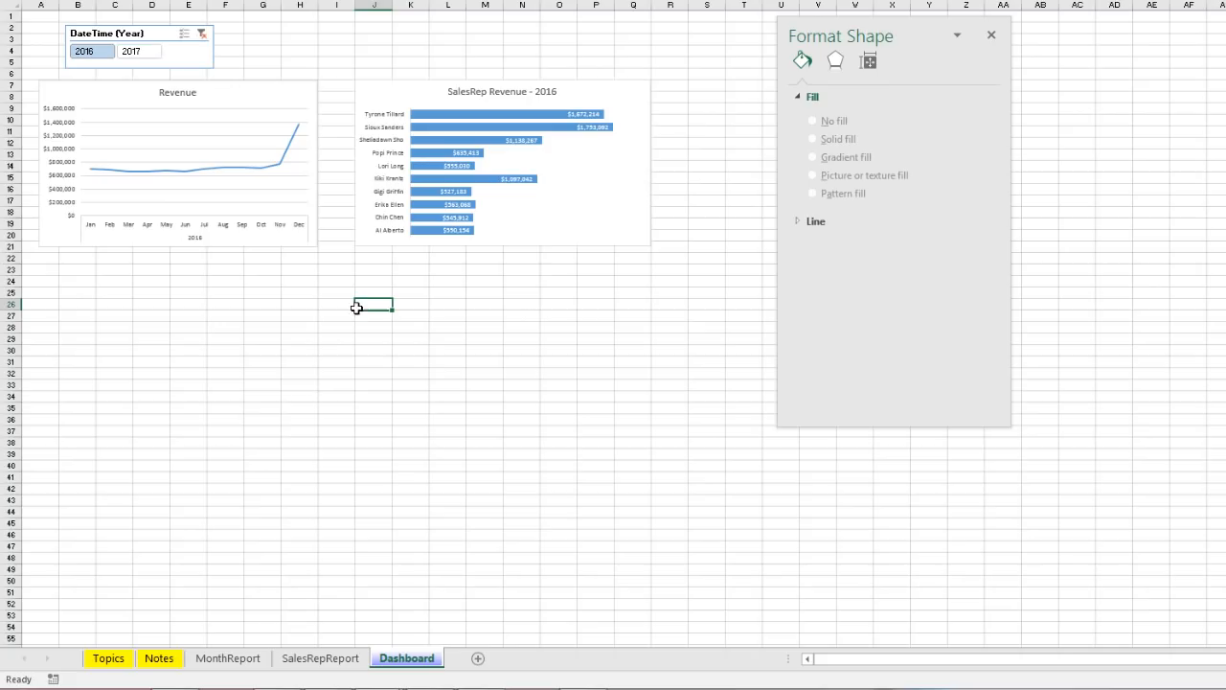
key(alt+n)
key(v)
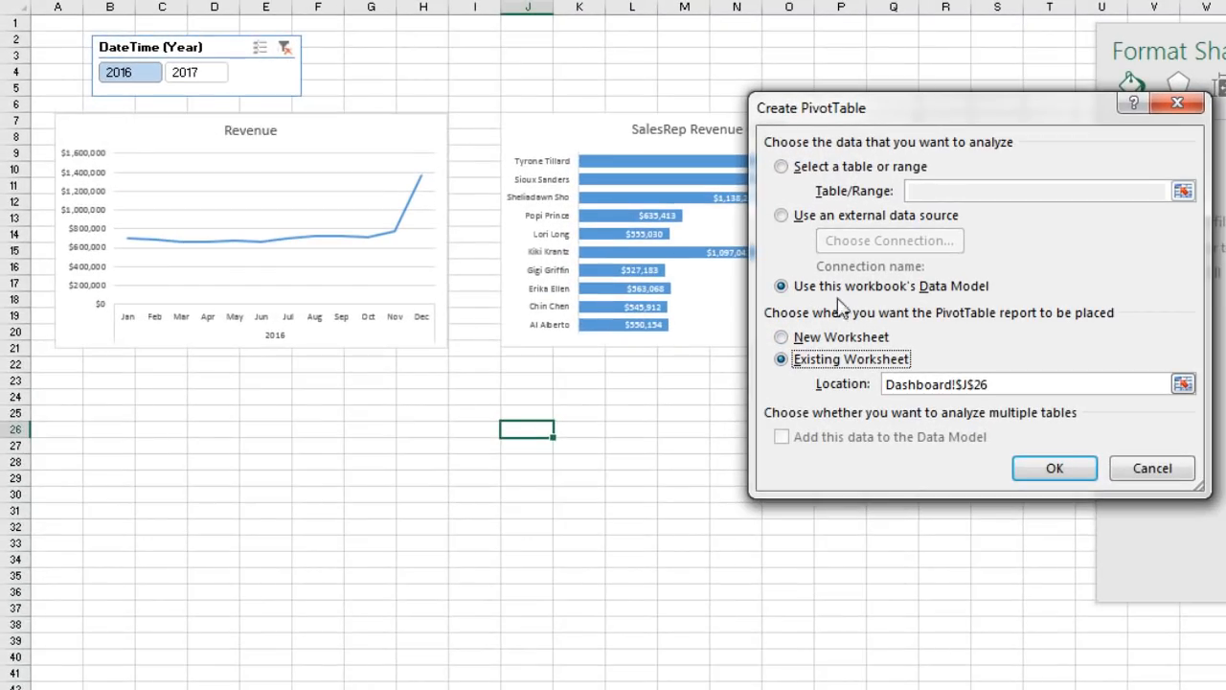
click(783, 339)
click(1057, 478)
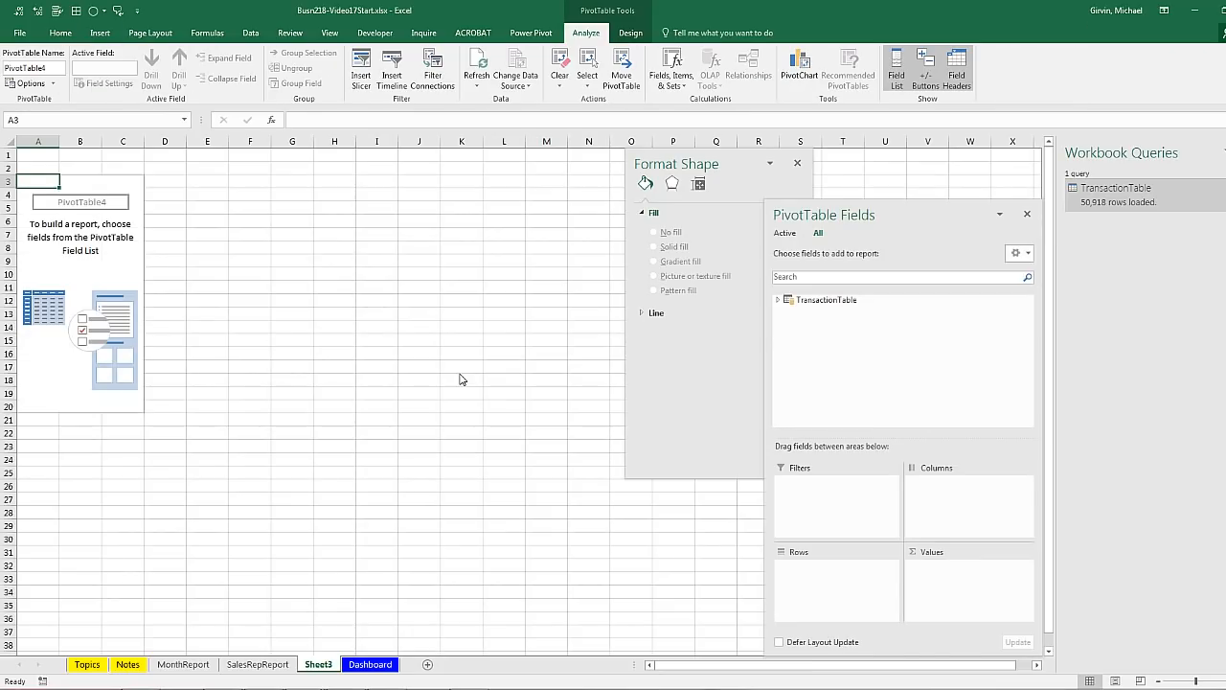
click(319, 665)
text(CrossTabReport)
key(Return)
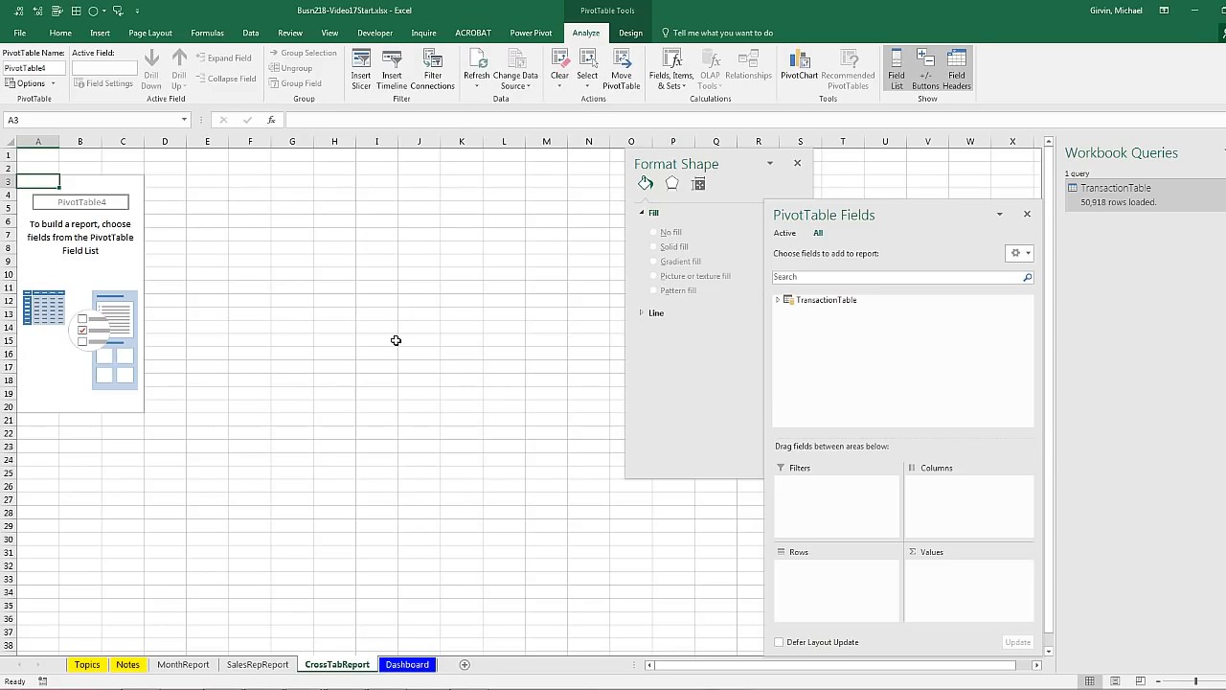
Build the cross-tab from TransactionTable with Product as rows, Region as columns and the Revenue measure as values, keeping the field list clear of it
drag(882, 217, 467, 178)
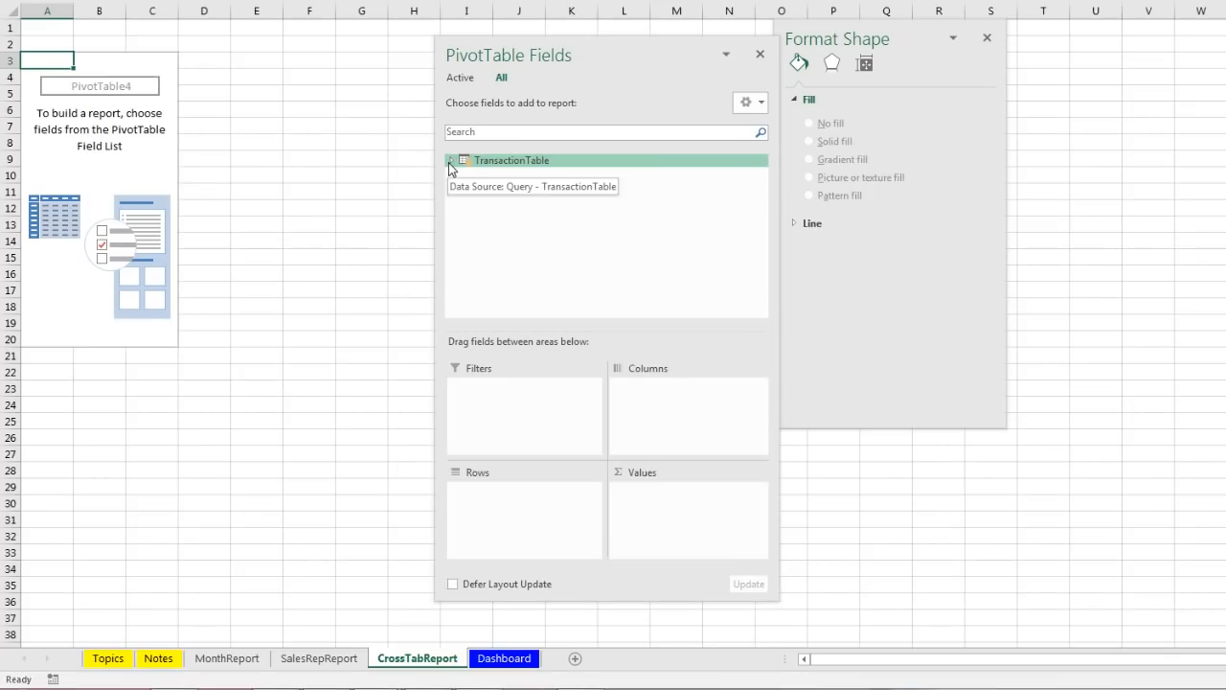
click(449, 162)
drag(507, 264, 507, 498)
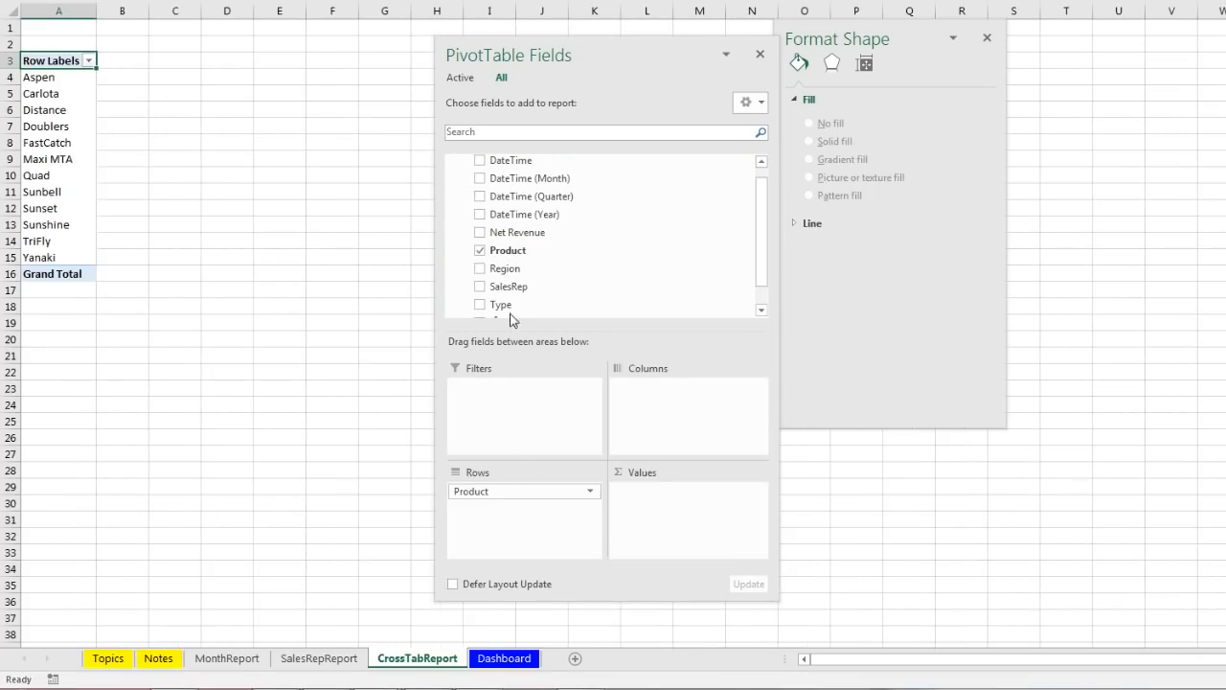
drag(505, 272, 672, 407)
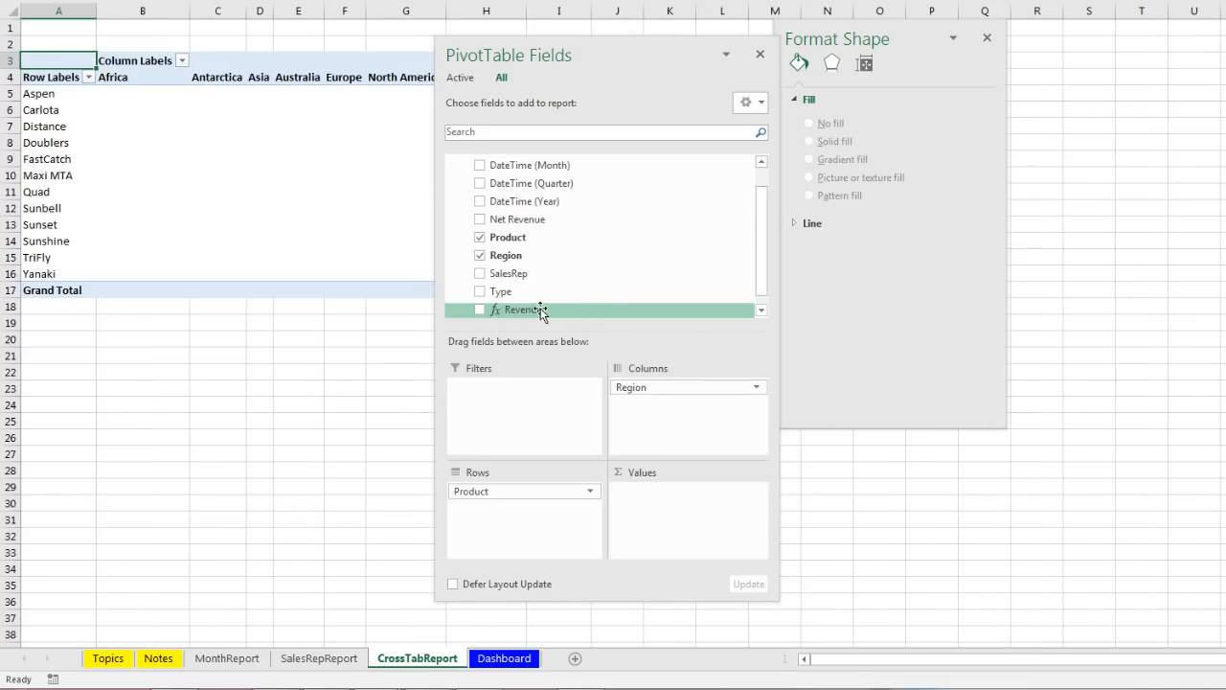
drag(511, 313, 663, 505)
drag(615, 53, 954, 73)
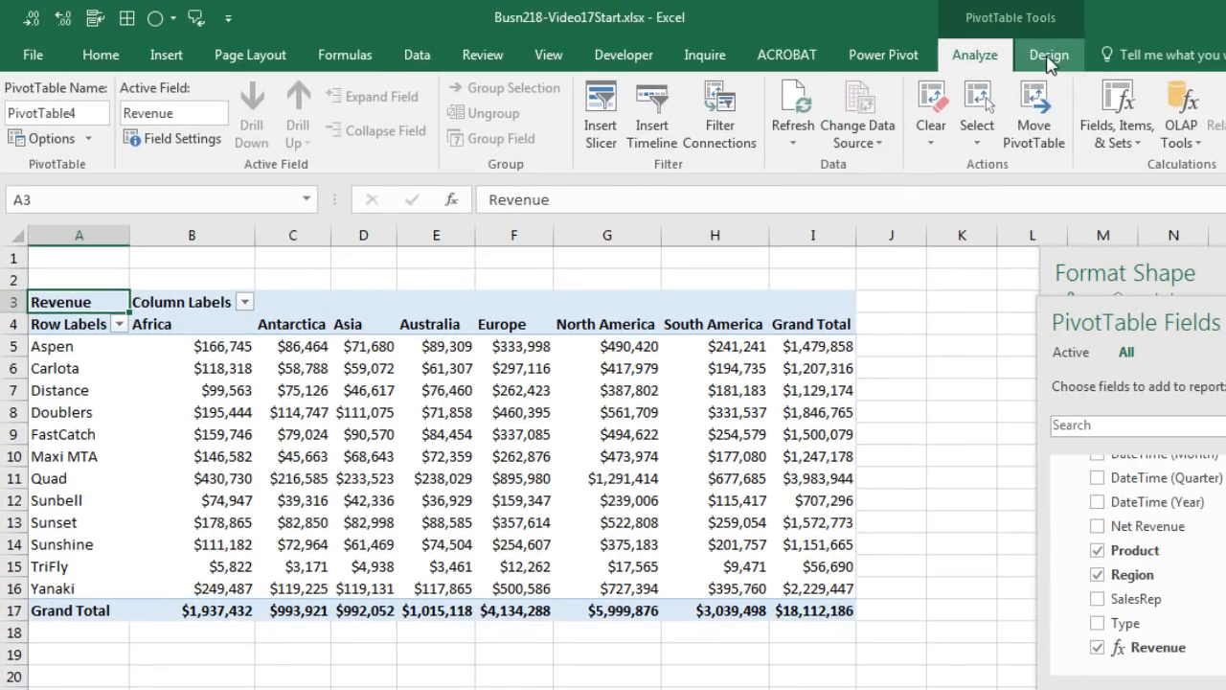
Show the cross-tab PivotTable in Outline Form and add DateTime (Year) as its report filter
click(1048, 55)
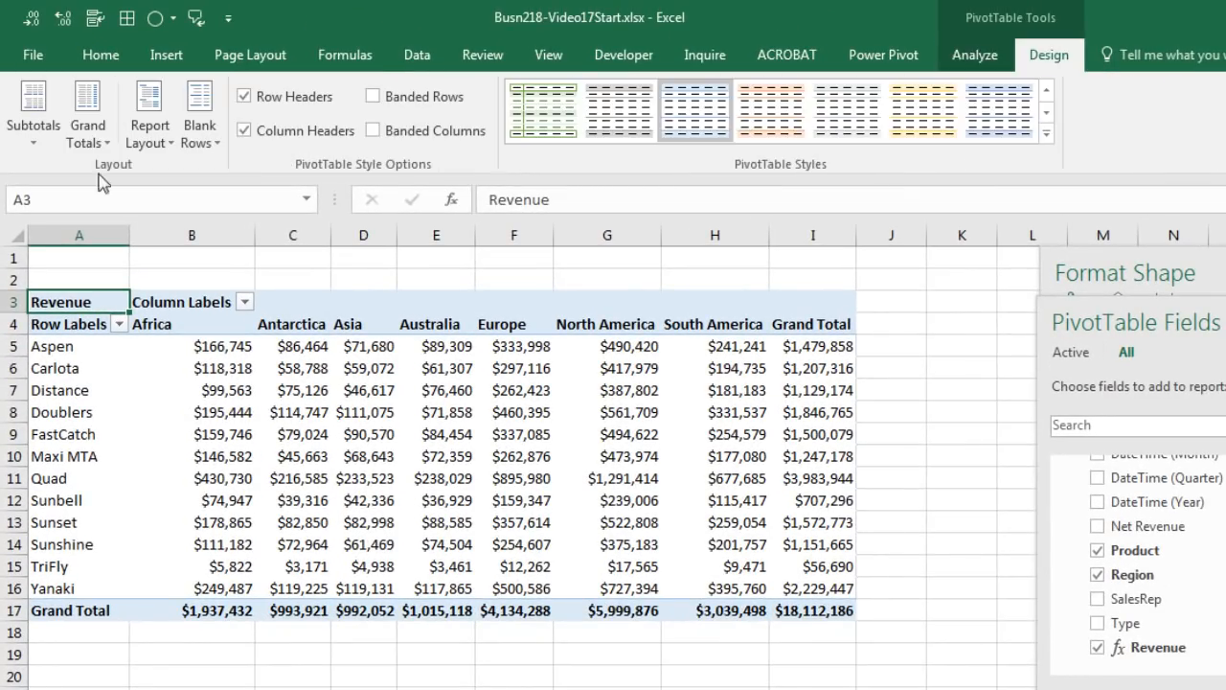
click(161, 140)
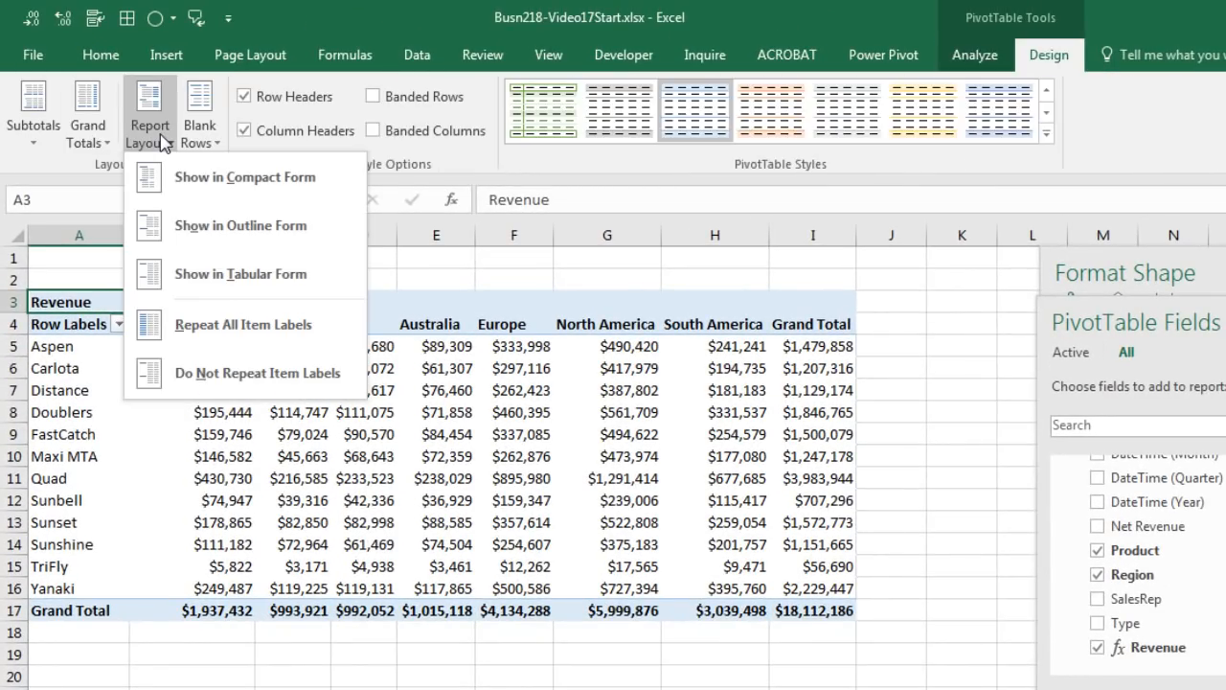
click(185, 230)
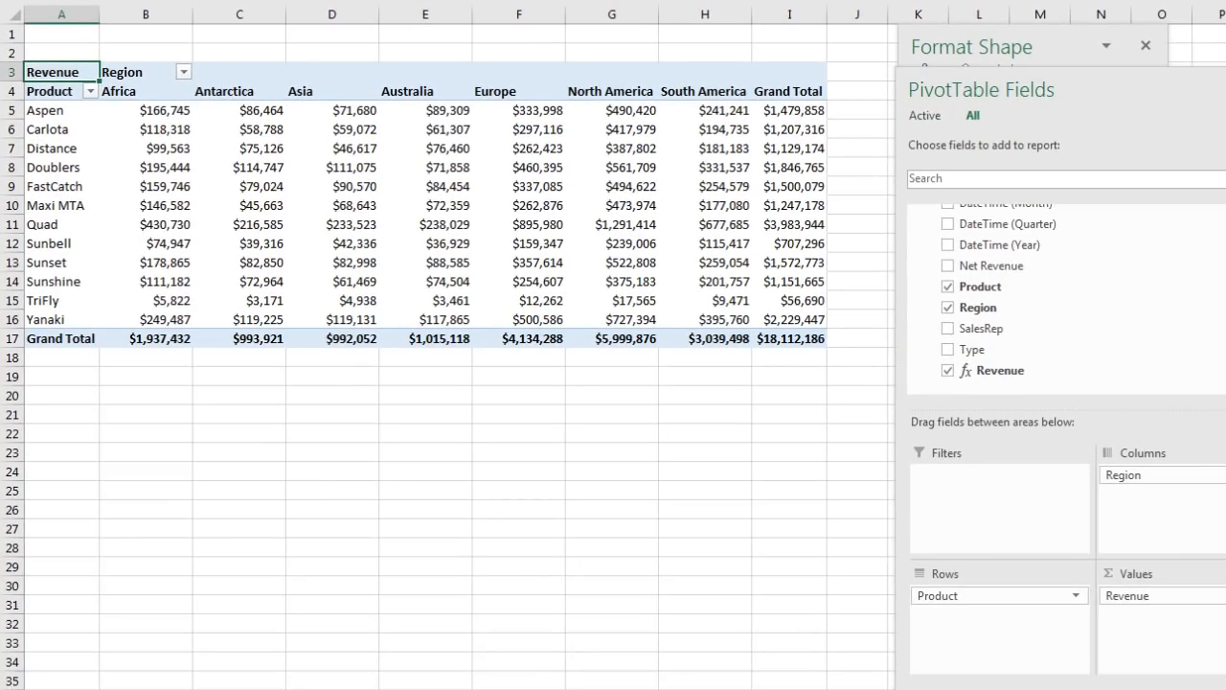
drag(958, 247, 983, 513)
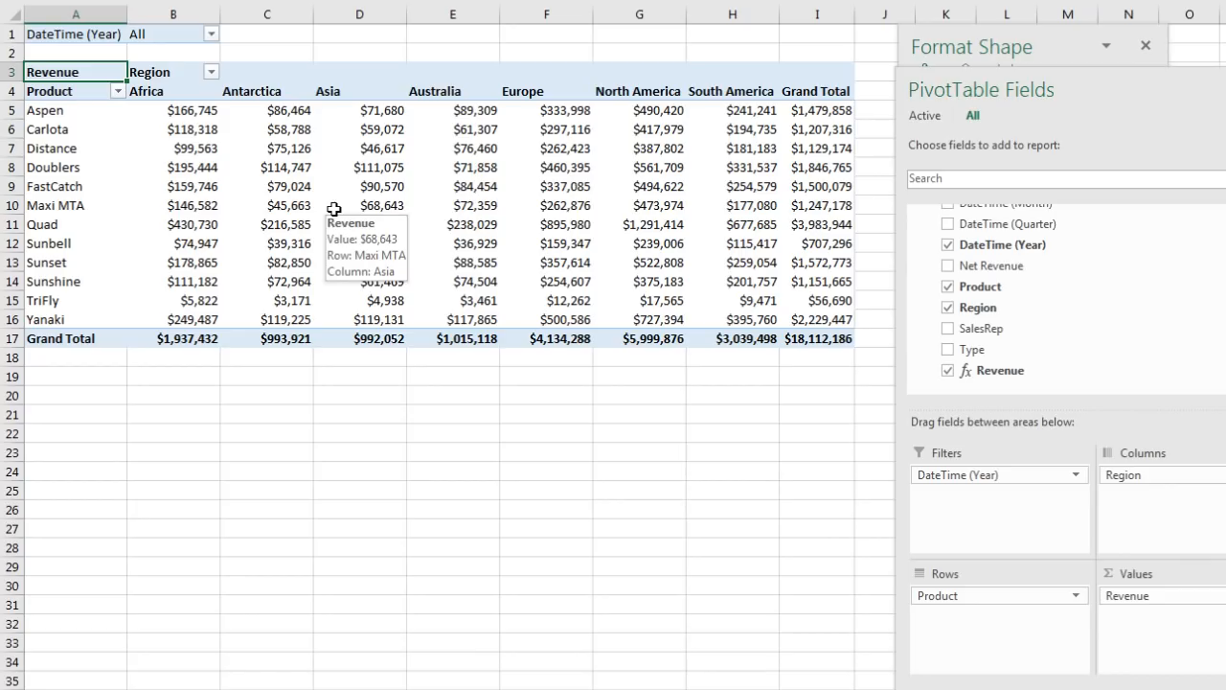
Name the cross-tab PivotTable CrossTabPivot
right_click(280, 131)
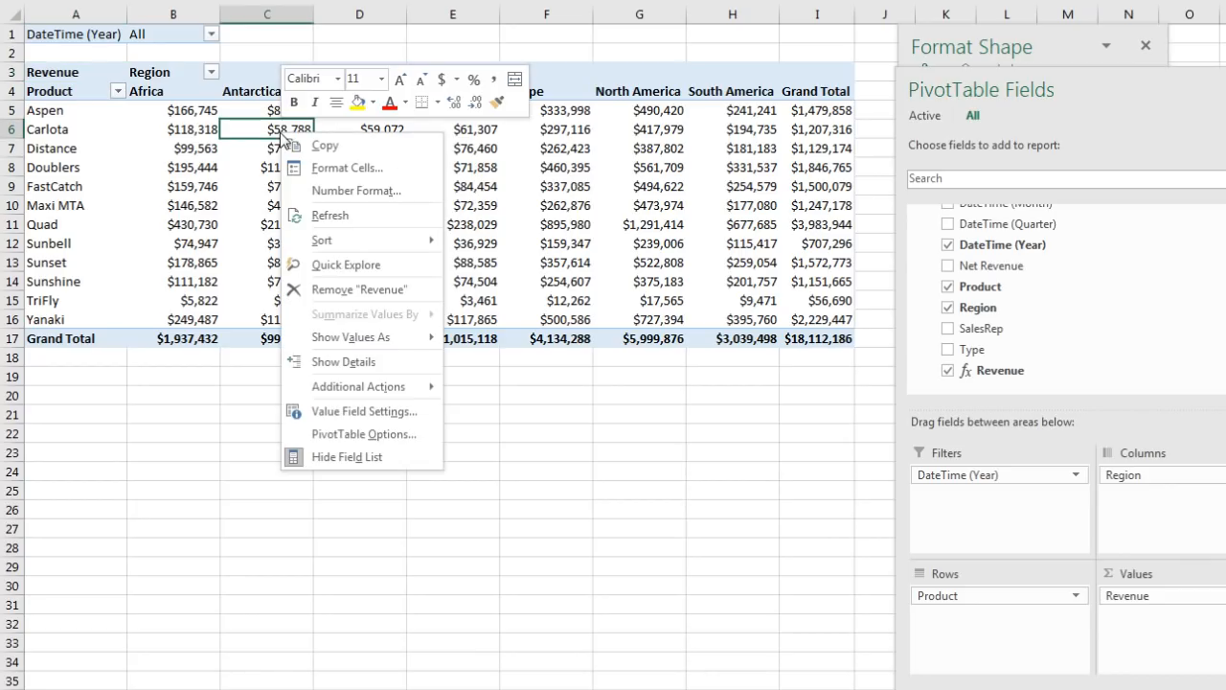
click(359, 434)
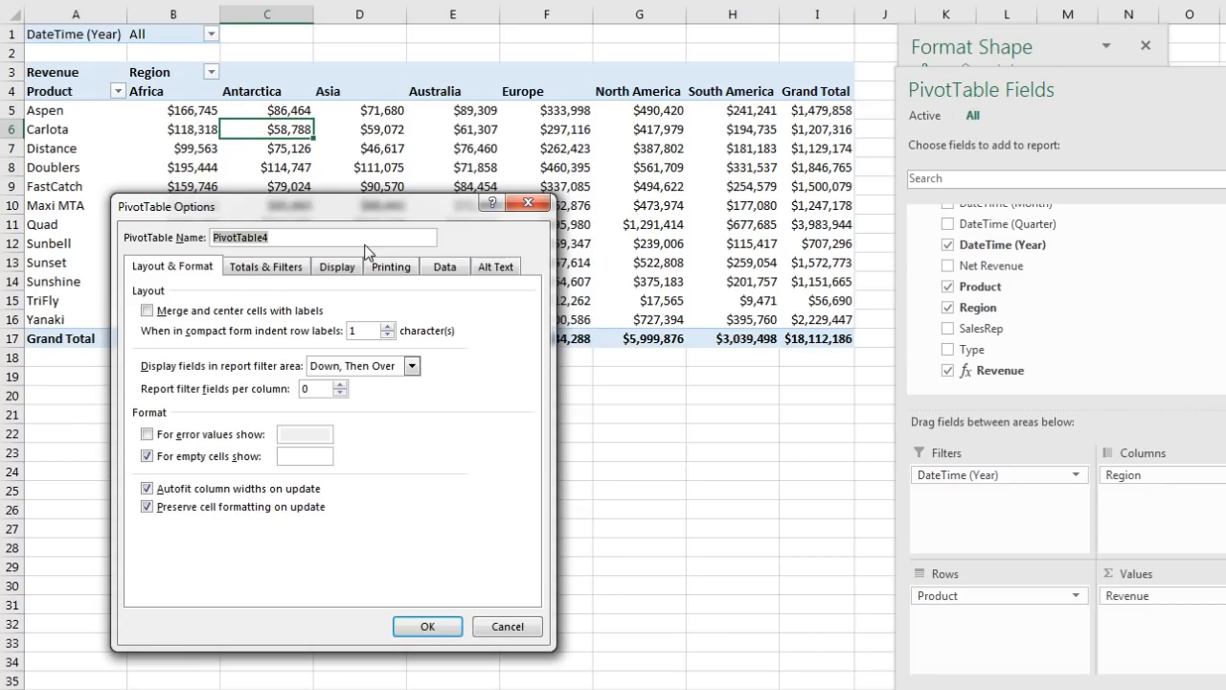
text(CrossTabPivo)
key(Return)
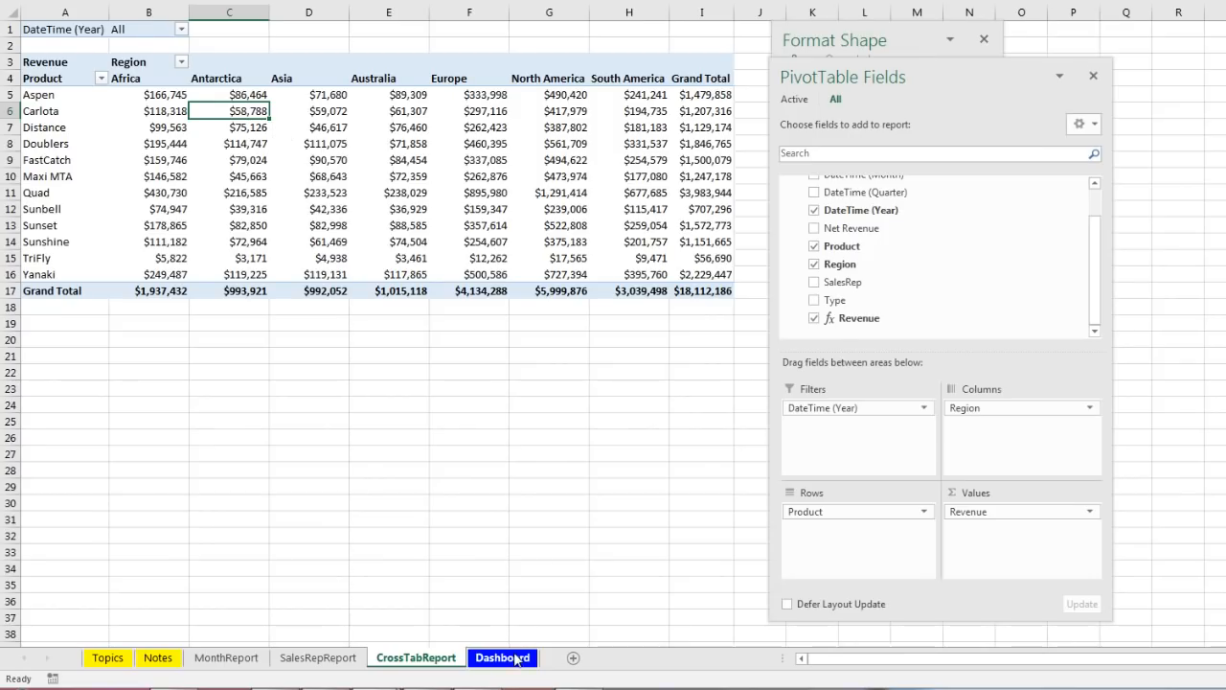
Connect the DateTime (Year) slicer on the Dashboard sheet to the CrossTabPivot report as well
click(513, 657)
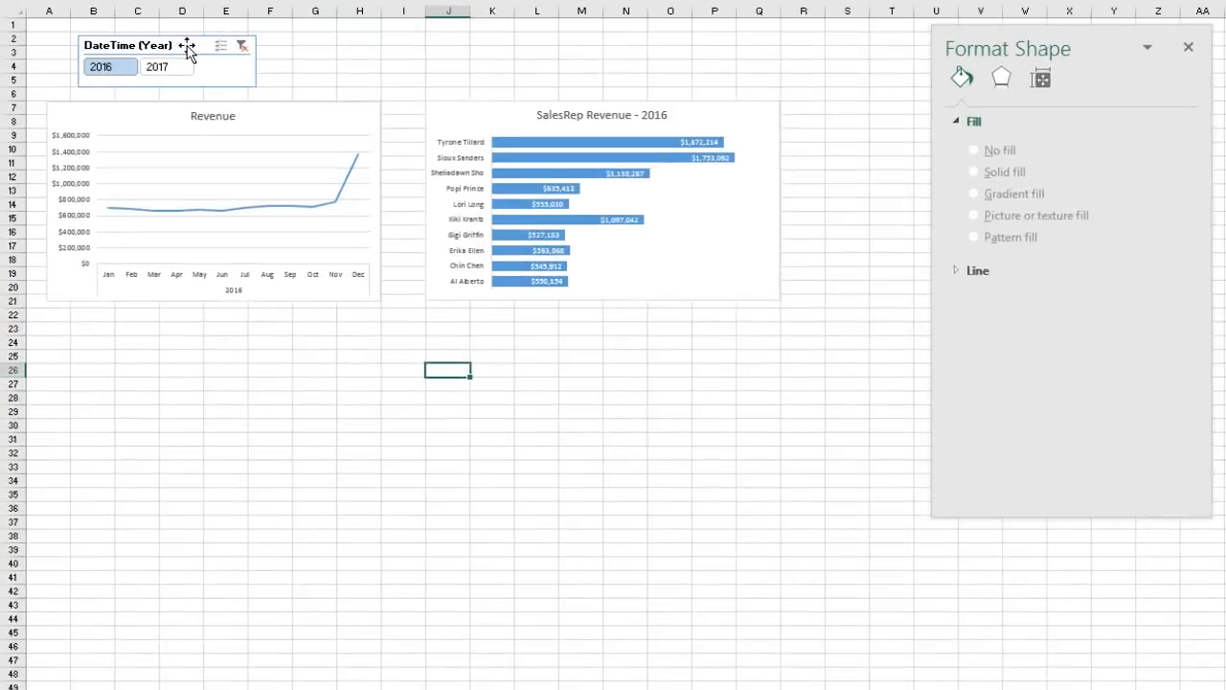
right_click(154, 37)
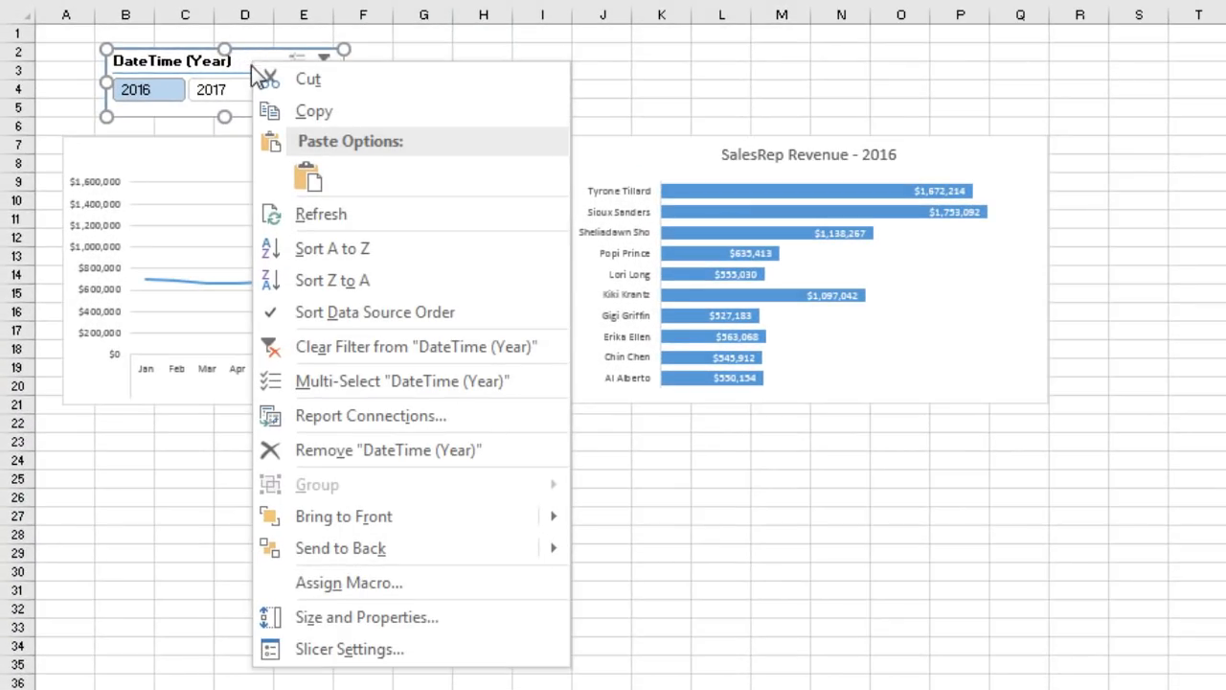
click(381, 415)
click(560, 129)
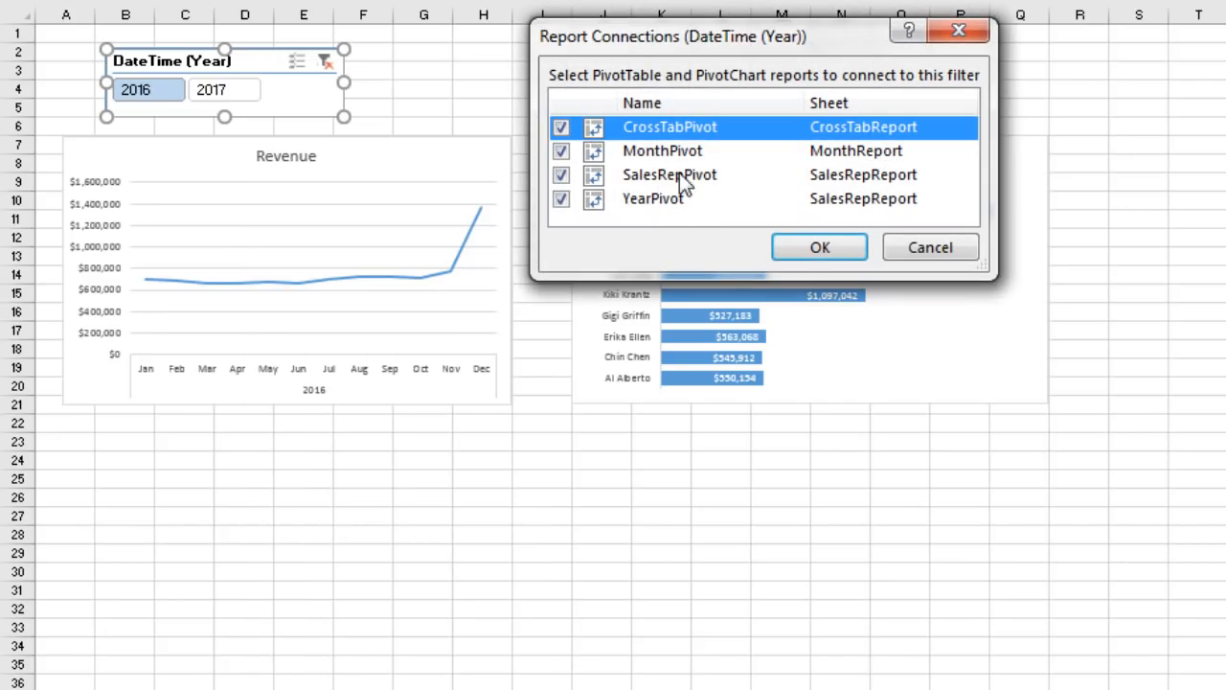
click(819, 247)
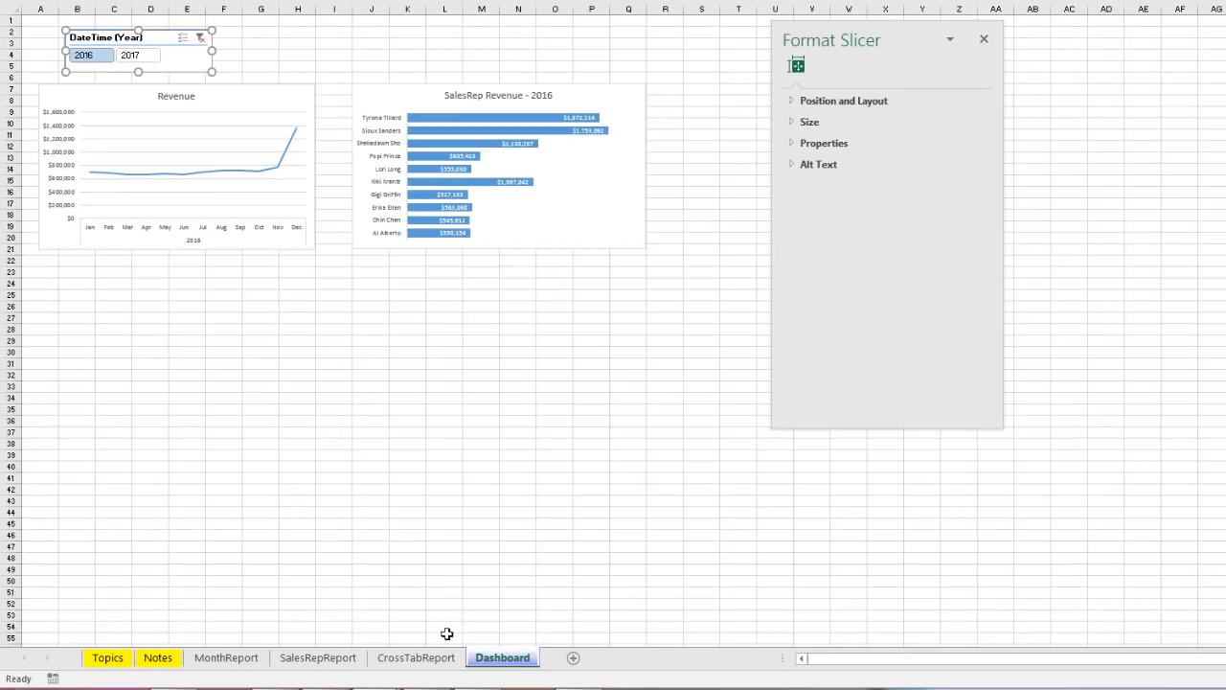
Set up a Top 10 Items conditional formatting rule on cell B5 of CrossTabReport, ranking the top 20
click(446, 659)
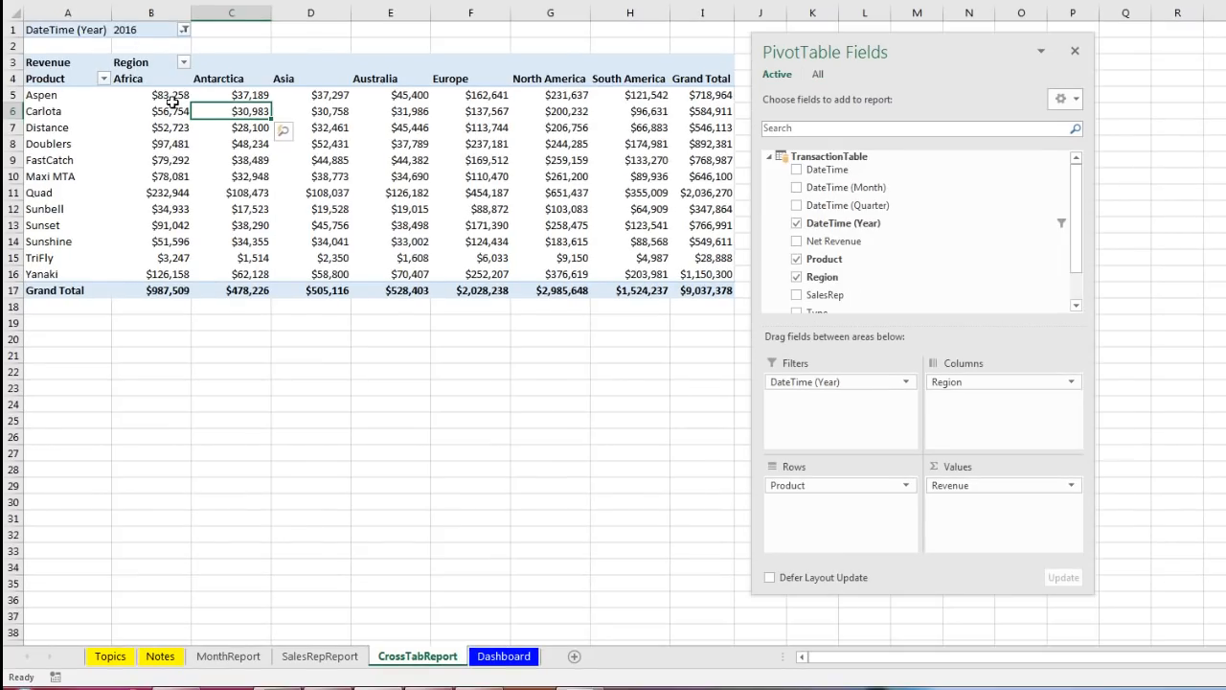
click(157, 94)
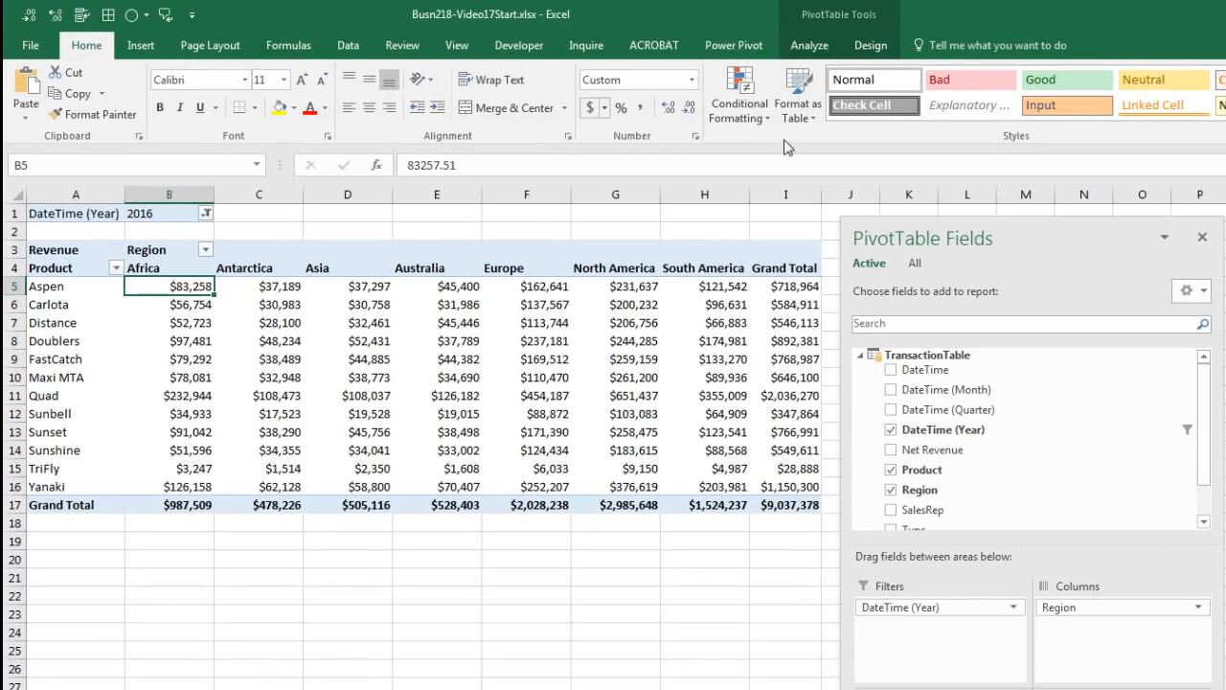
click(763, 117)
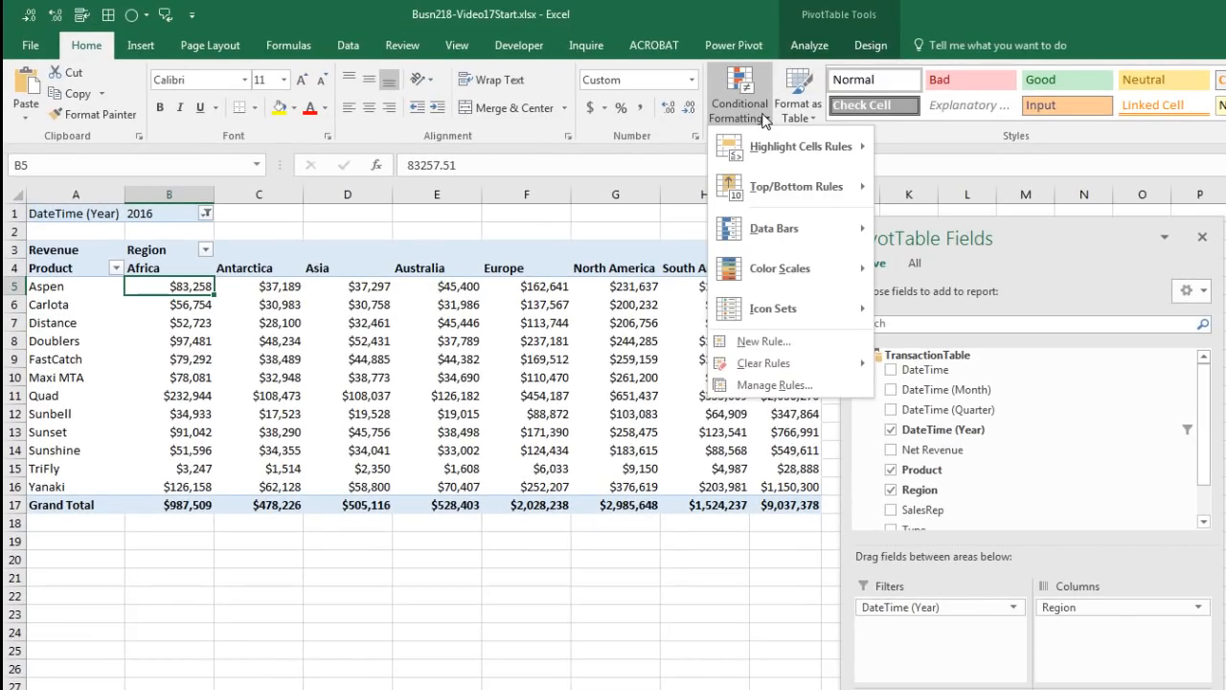
mouse_move(788, 197)
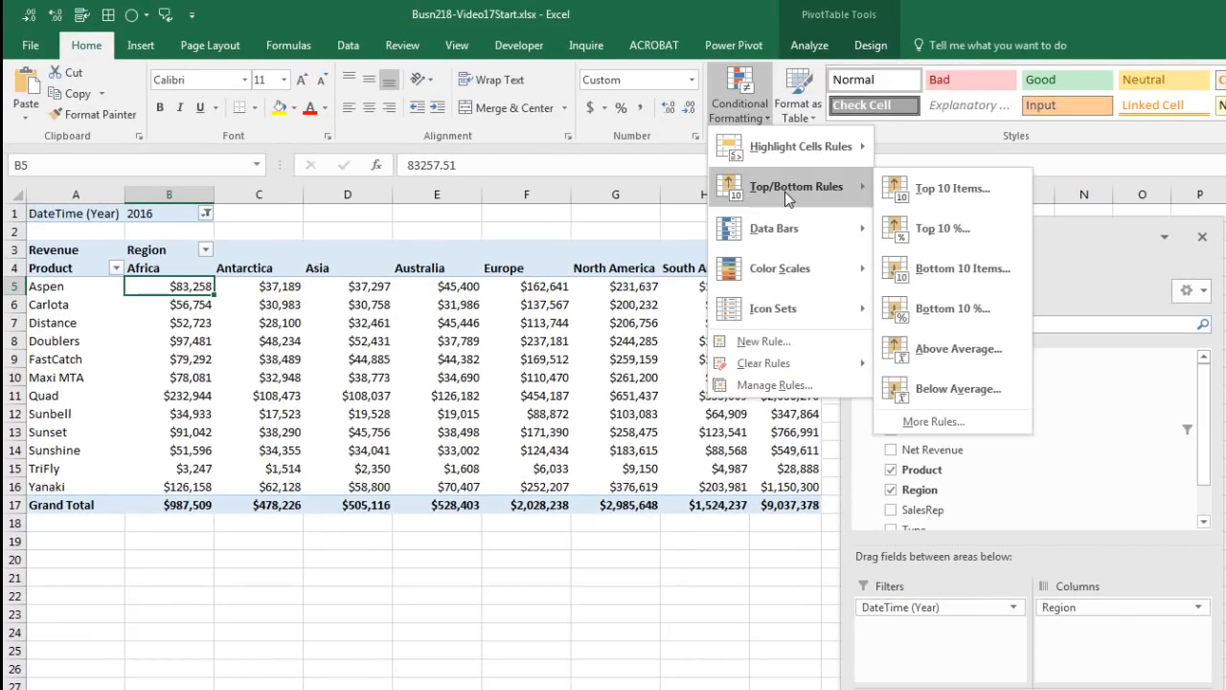
click(929, 188)
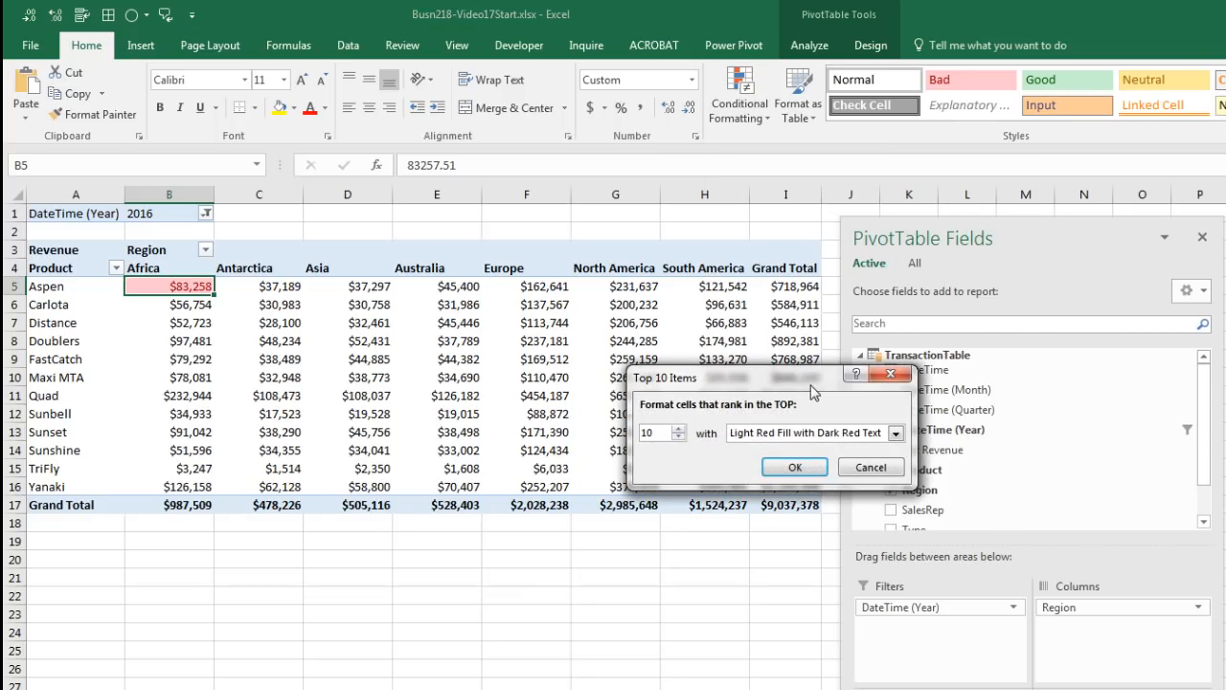
drag(730, 382, 607, 365)
click(556, 411)
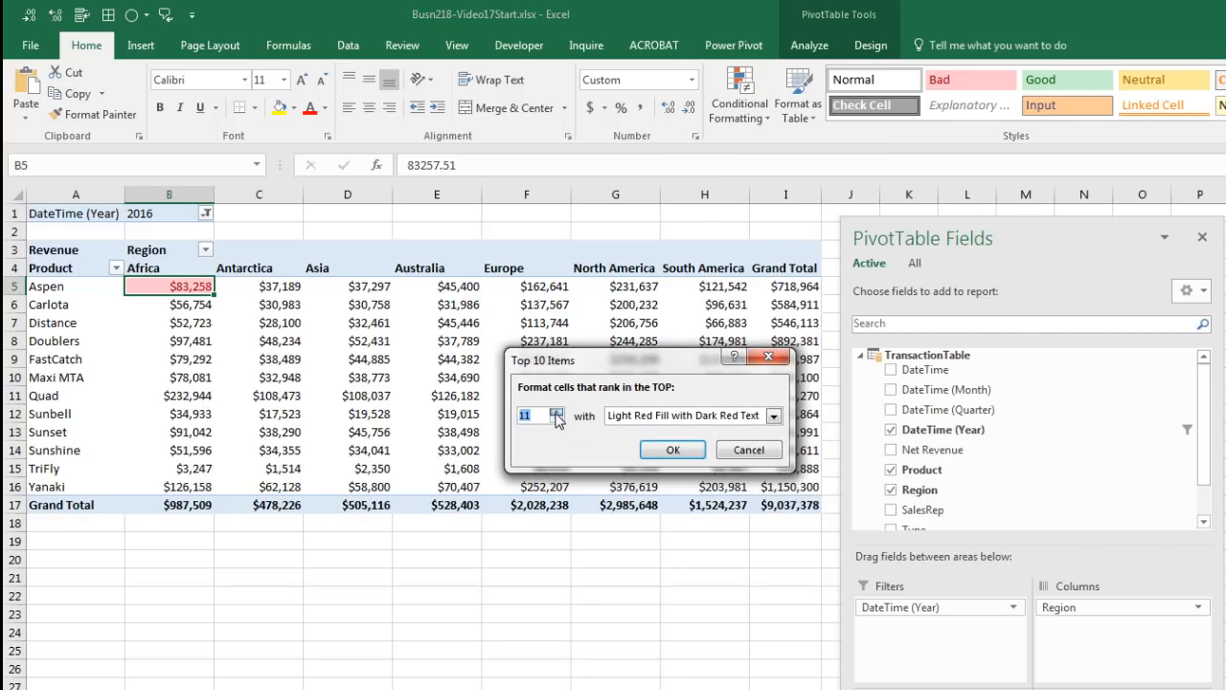
click(773, 416)
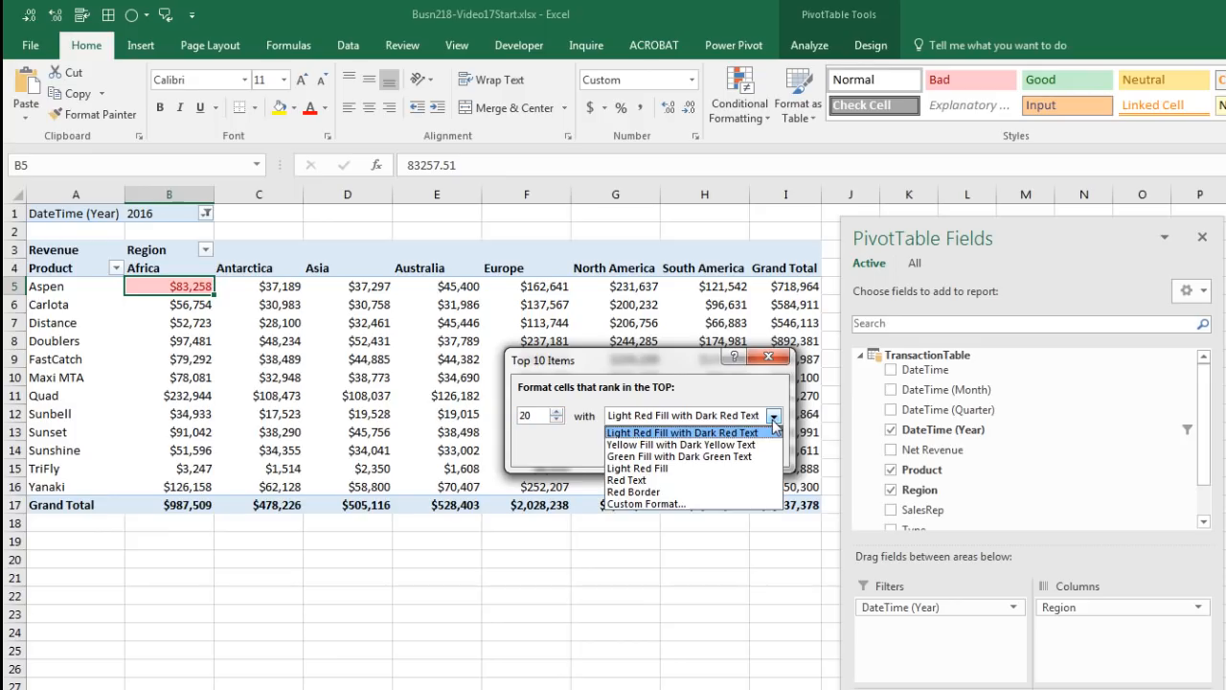
Give the top-20 rule a custom format with a light blue fill and bold font
click(667, 505)
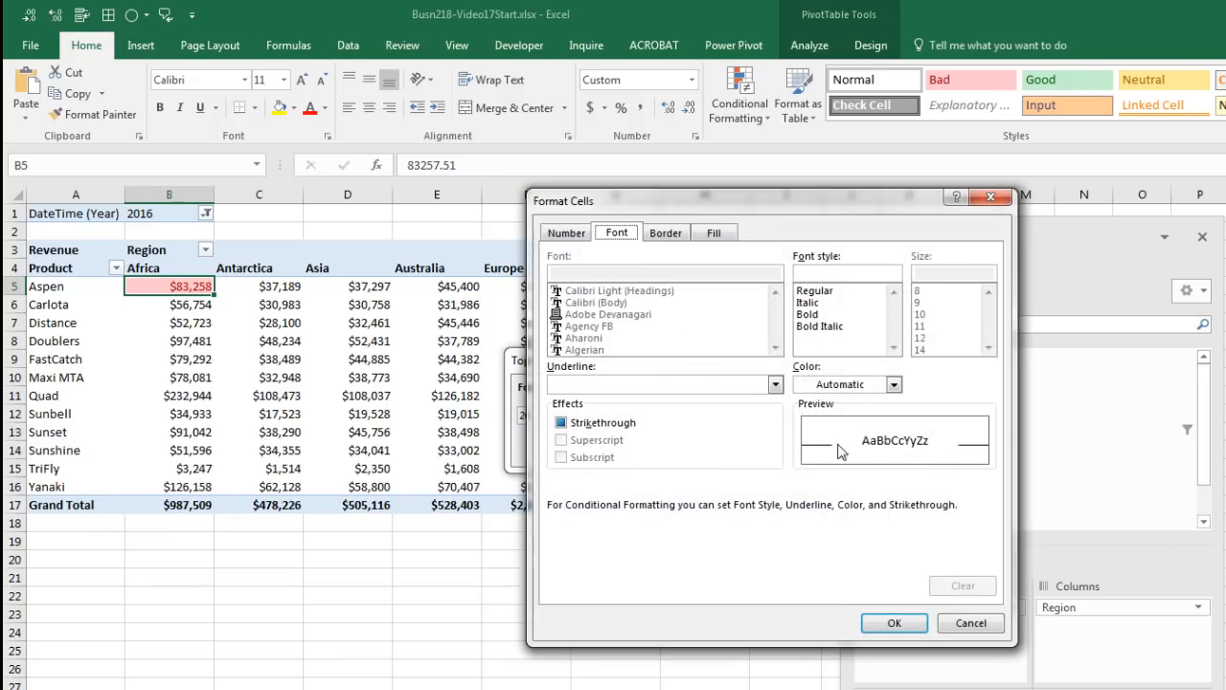
click(716, 235)
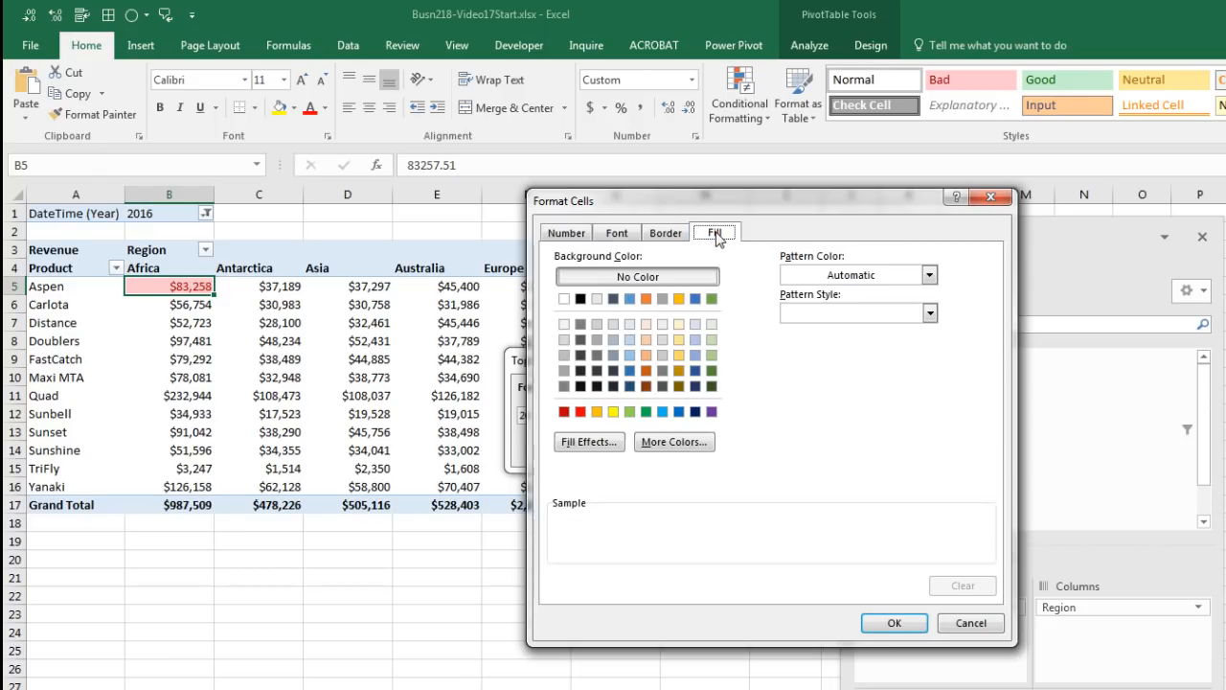
click(630, 340)
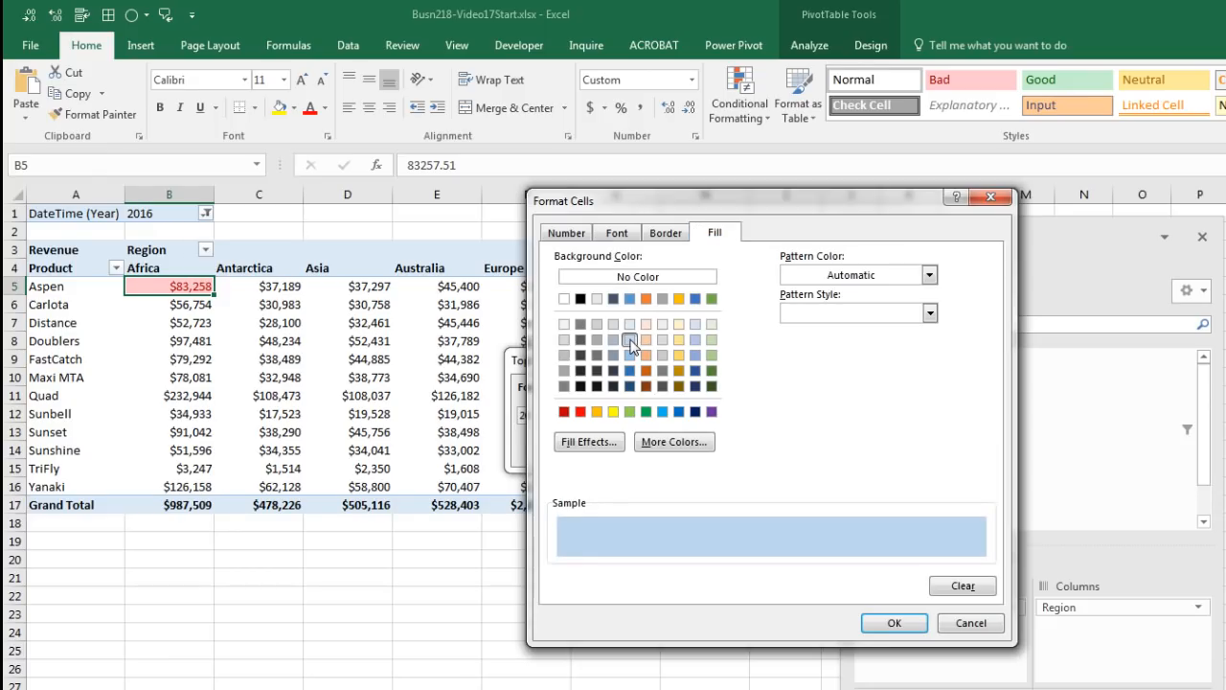
click(617, 233)
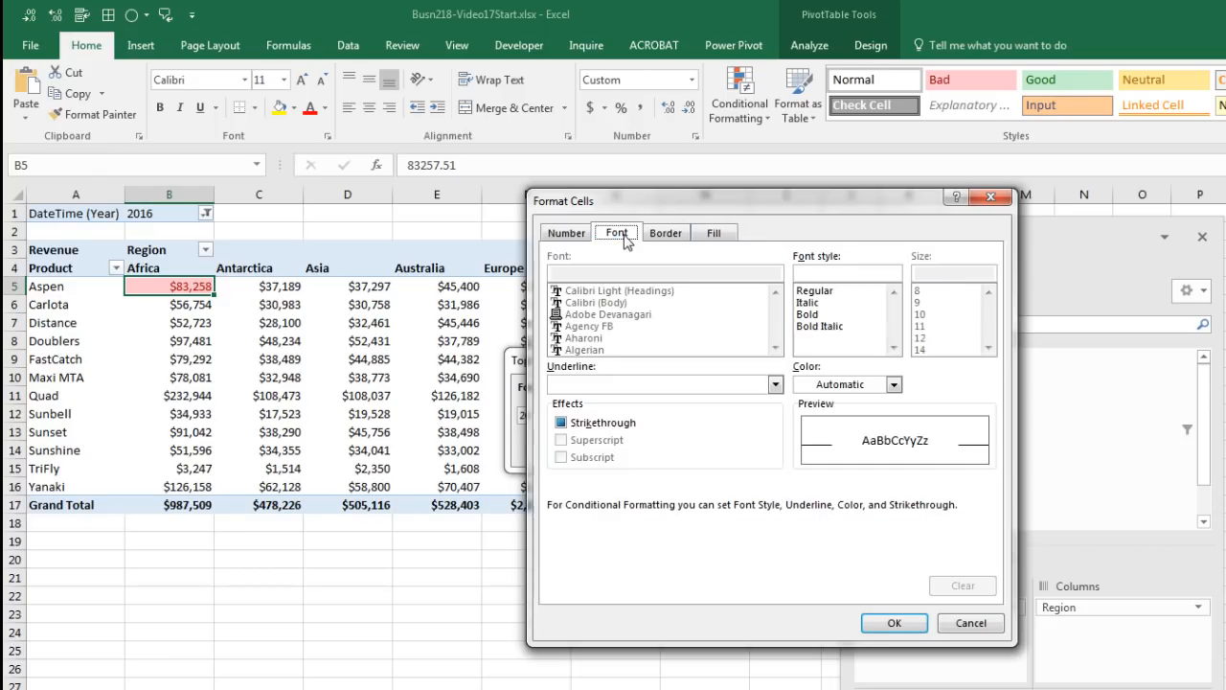
click(809, 326)
click(810, 314)
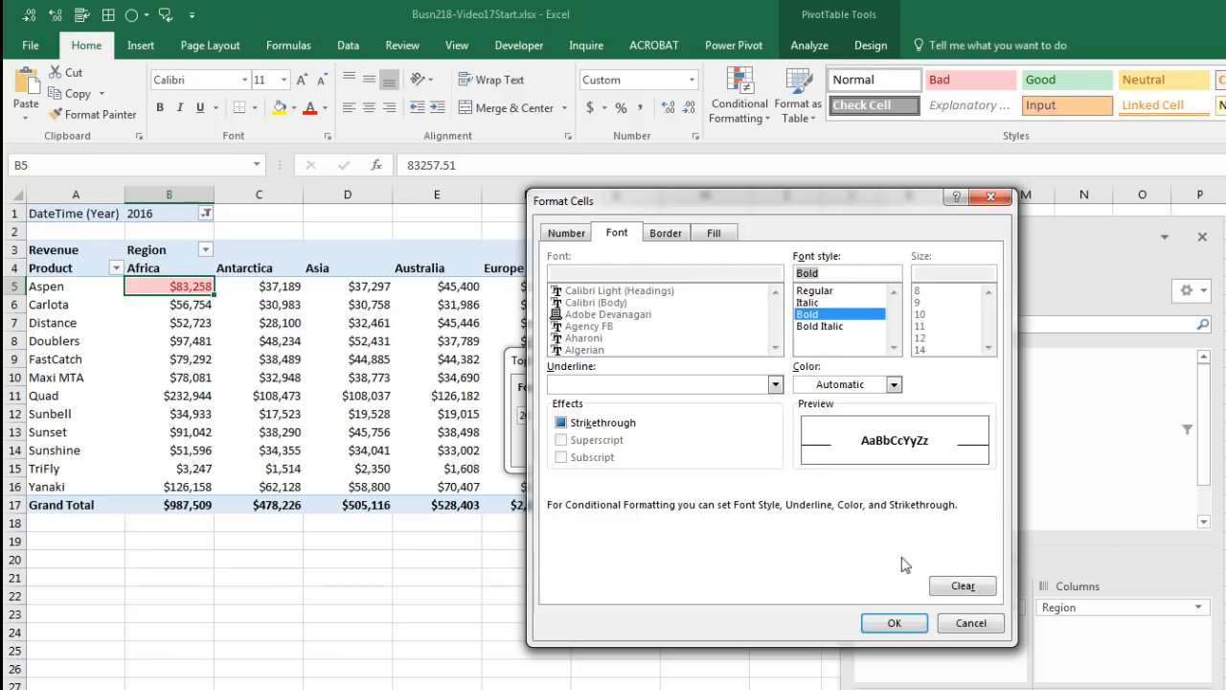
click(907, 623)
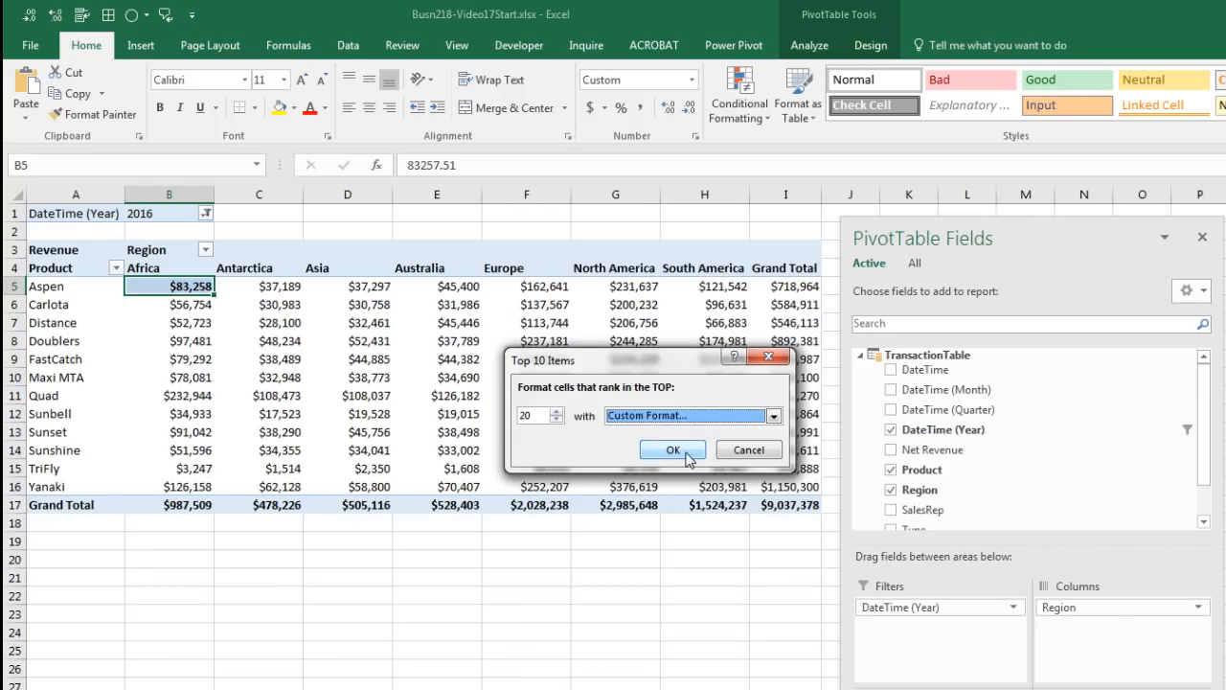
Apply the top-20 rule to all cells showing "Revenue" values for "Product" and "Region"
click(686, 457)
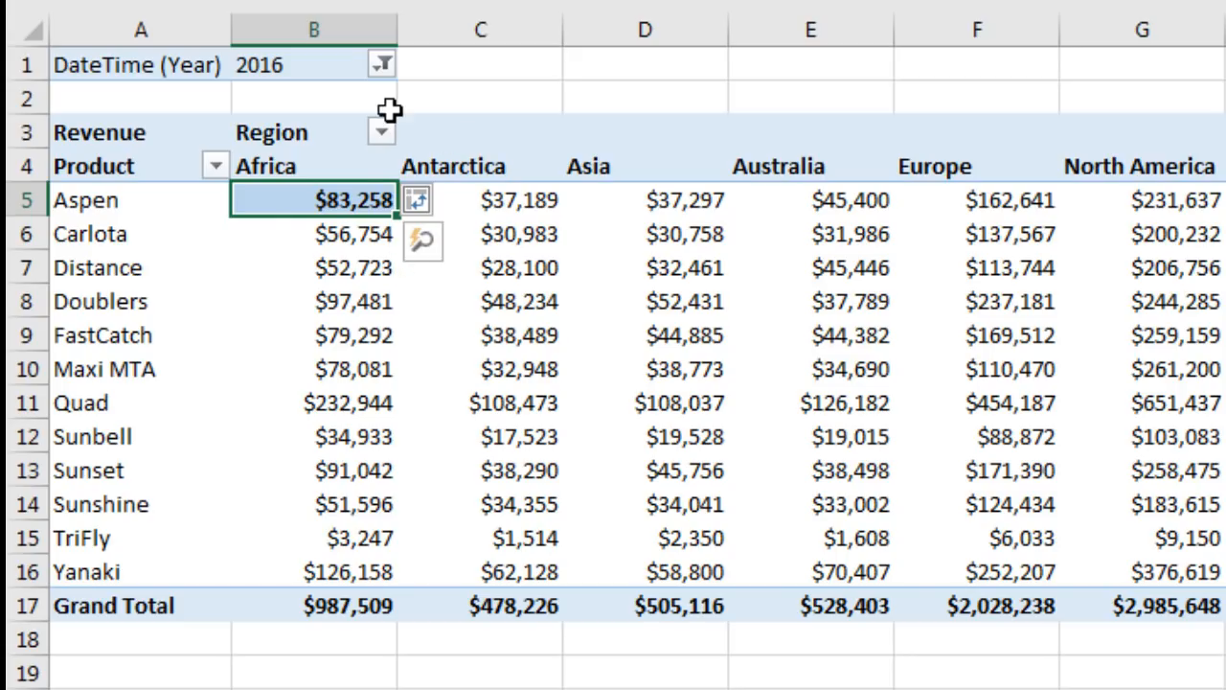
click(445, 201)
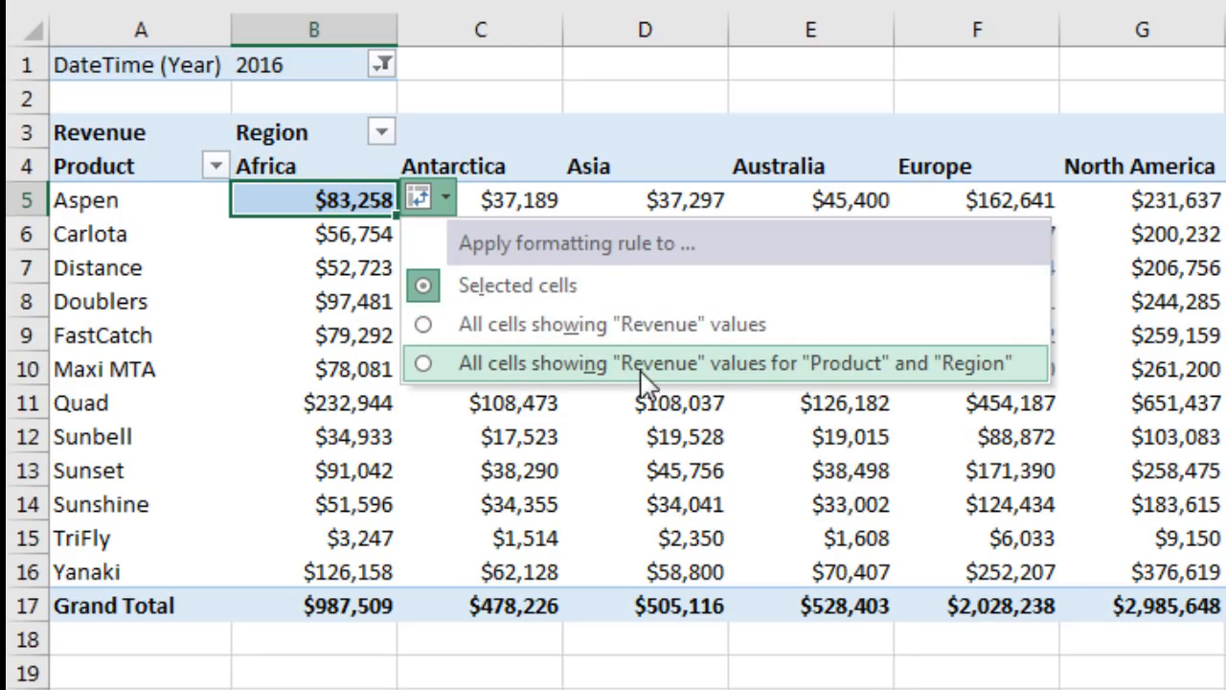
click(862, 368)
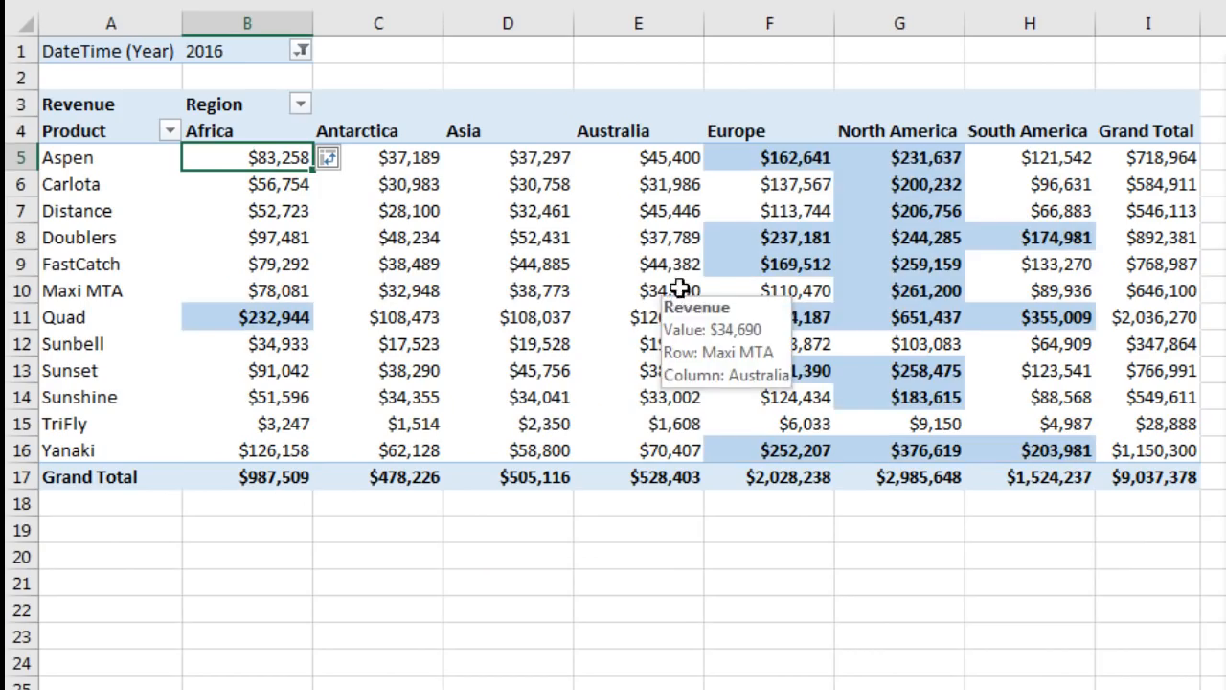
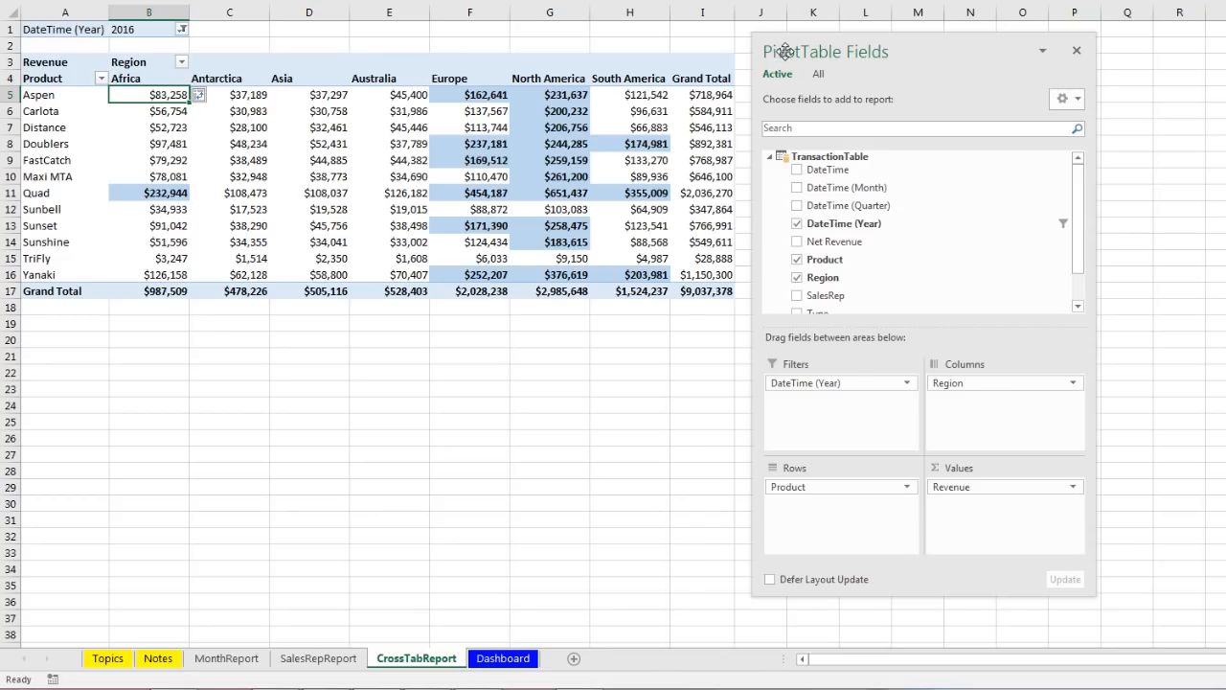
Copy the cross-tab range A1:I17 to the Dashboard sheet as a linked picture and position it beneath the two charts
drag(785, 51, 884, 58)
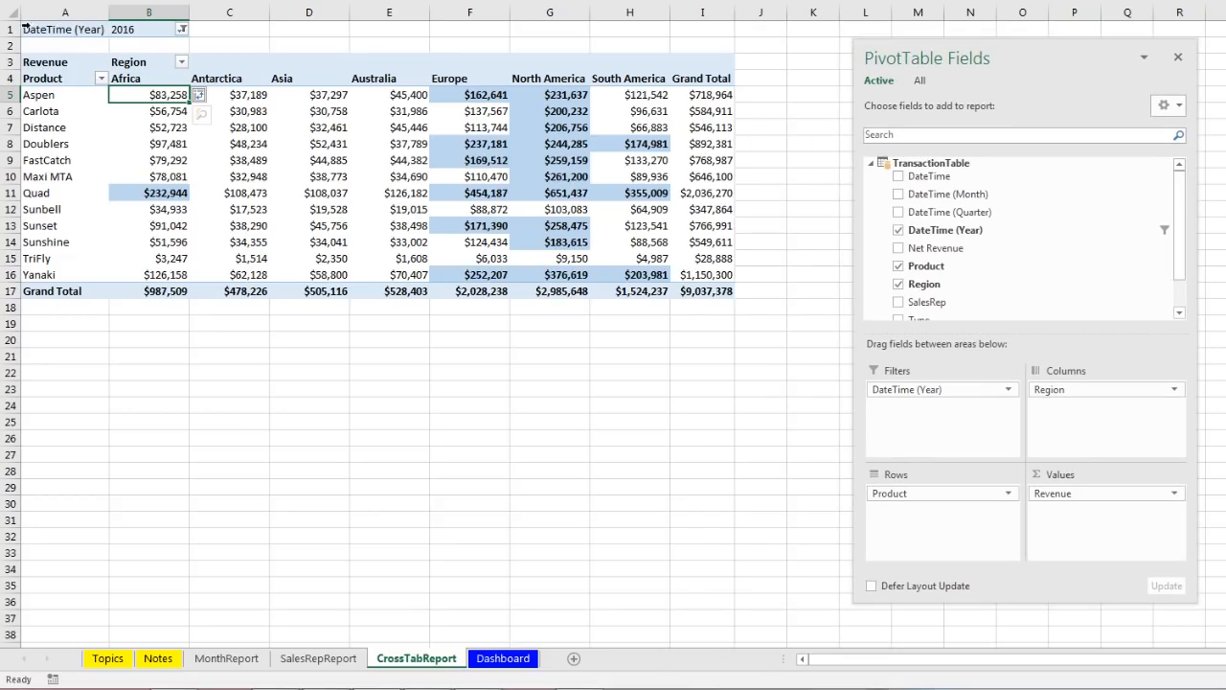
drag(48, 31, 716, 289)
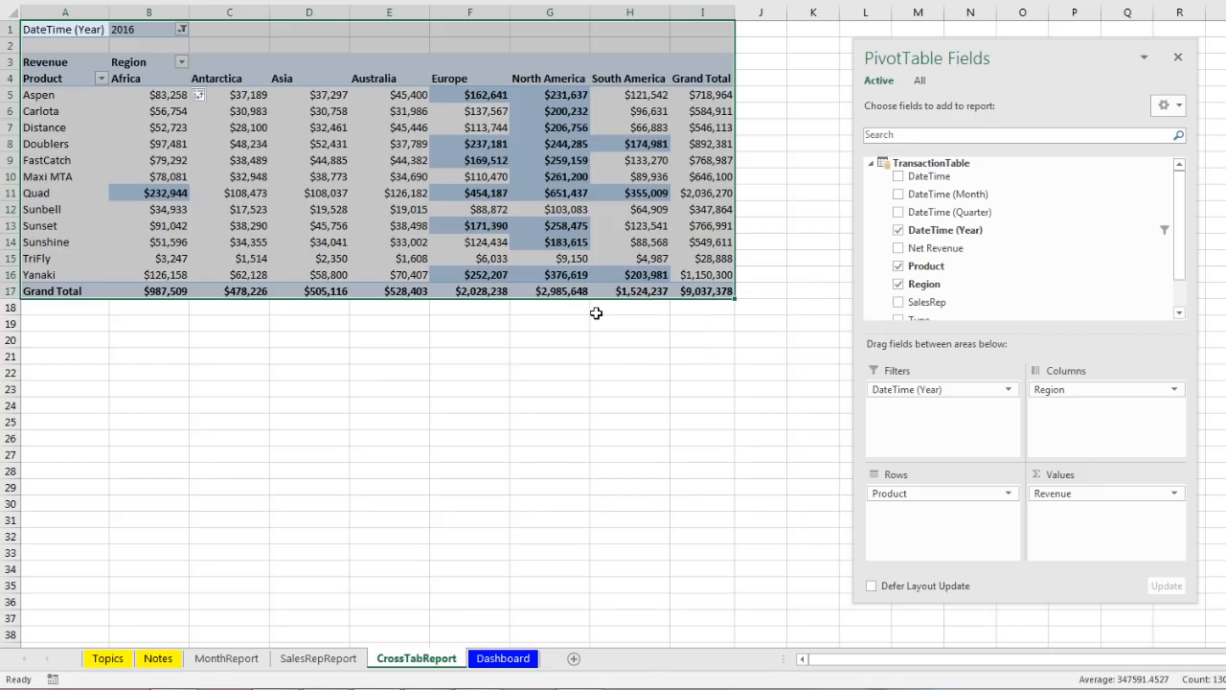
key(ctrl+c)
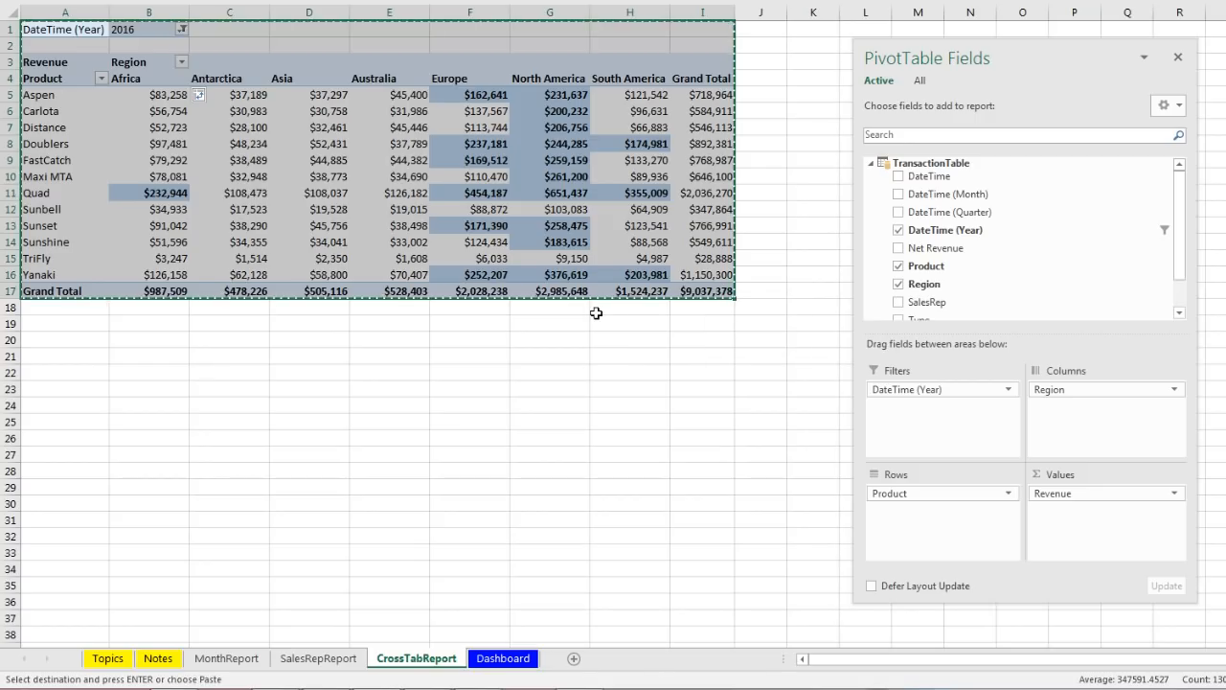
click(520, 658)
click(81, 368)
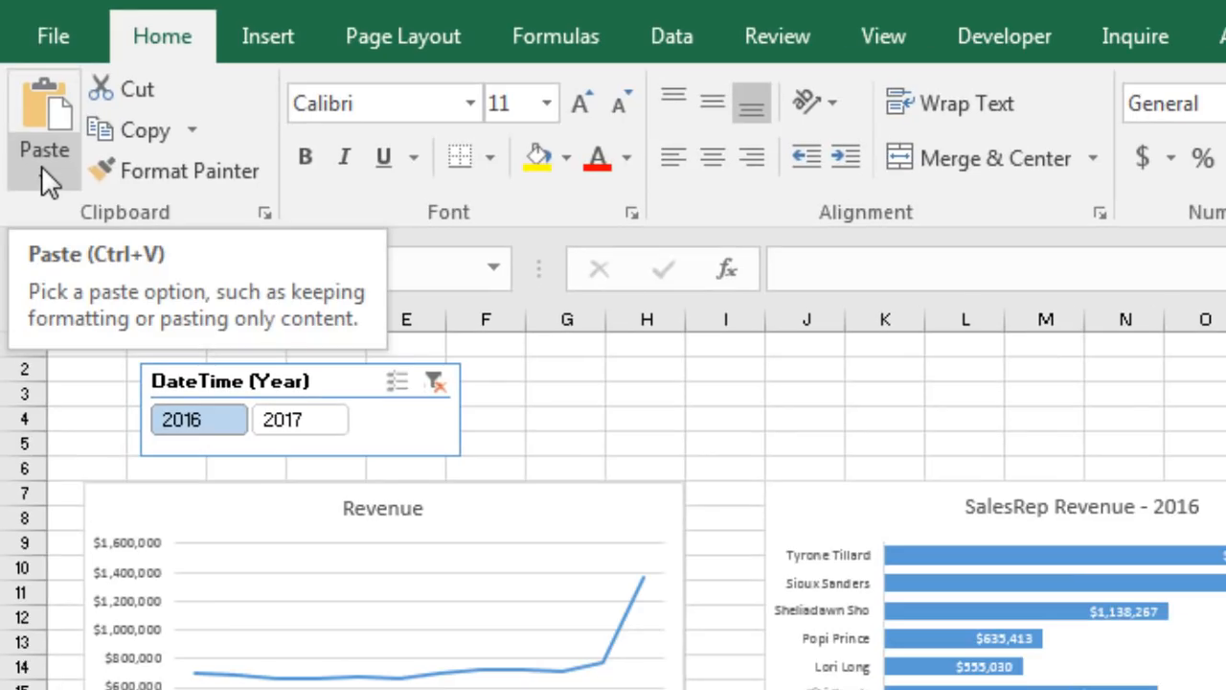
click(43, 170)
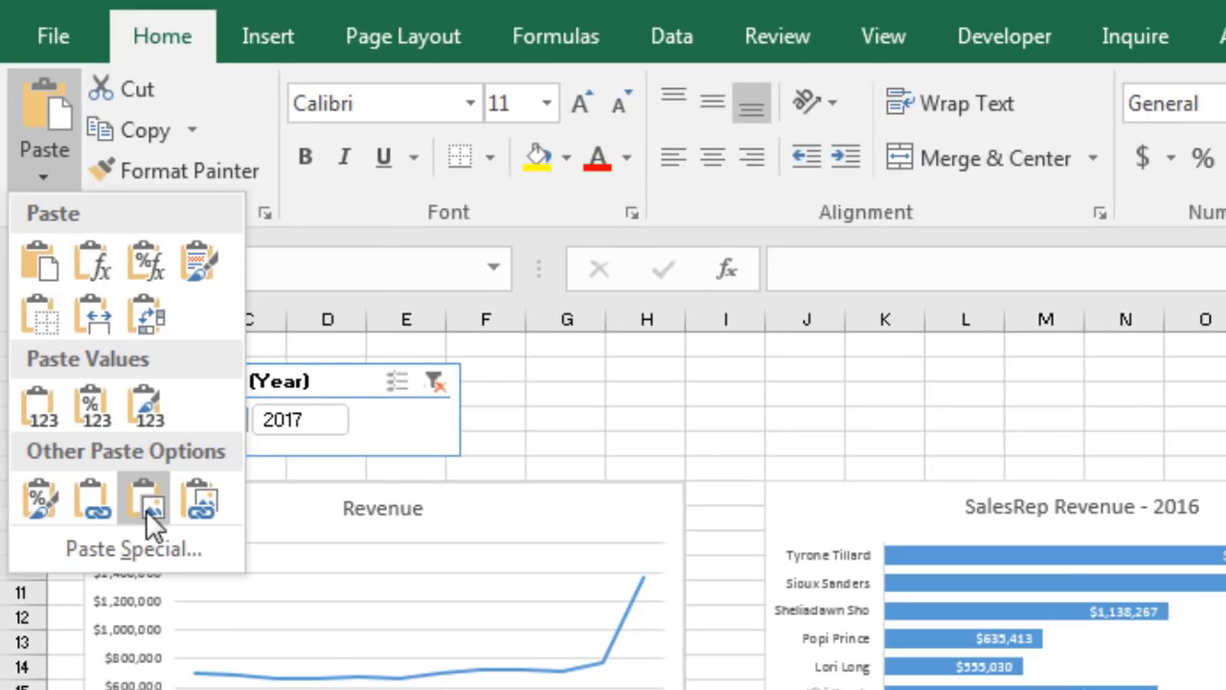
click(202, 495)
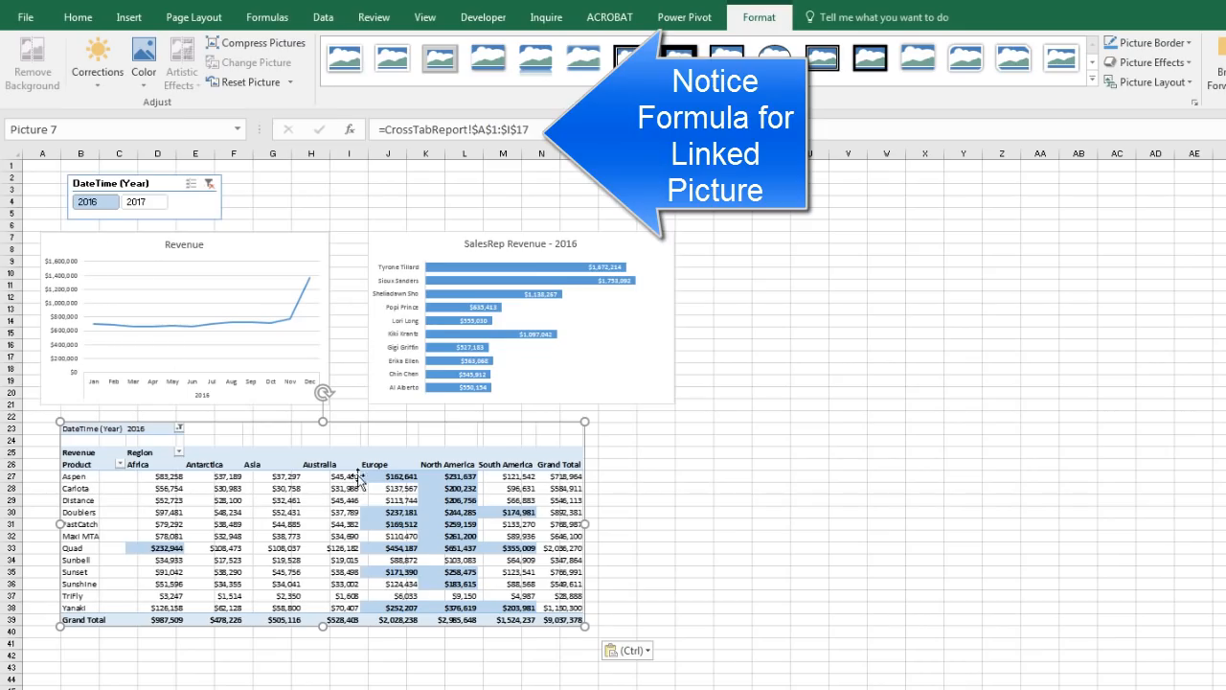
drag(350, 458, 394, 450)
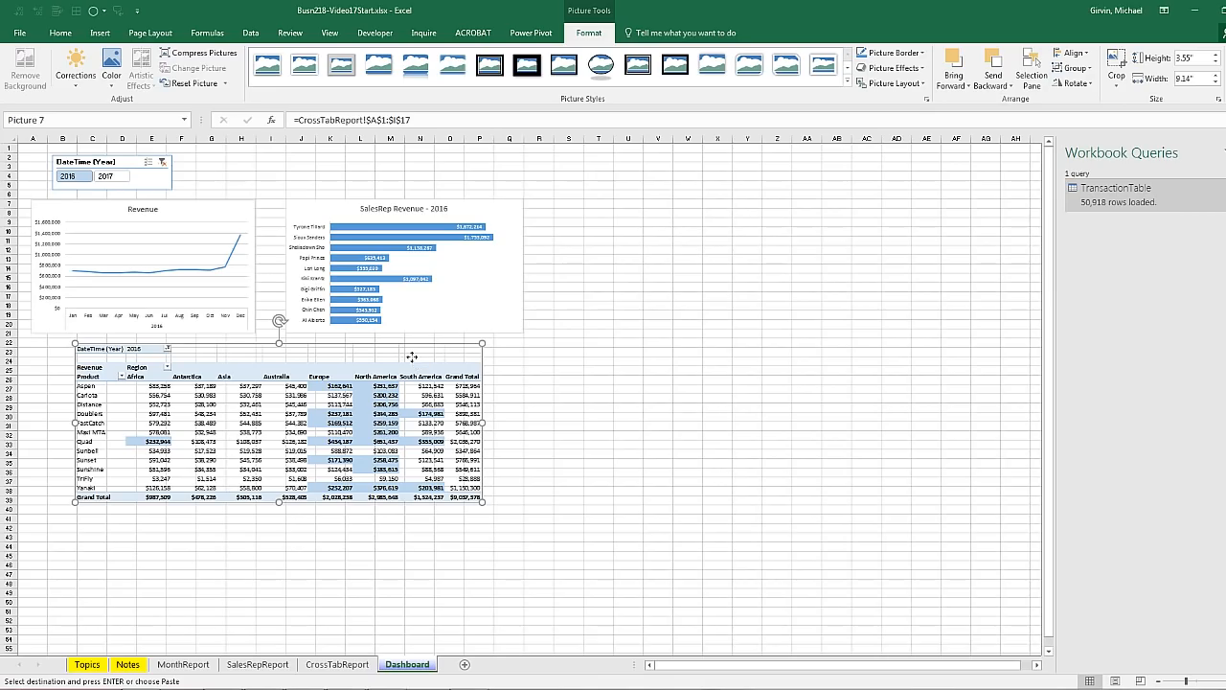
Format the linked cross-tab picture with a solid white fill
key(ctrl+1)
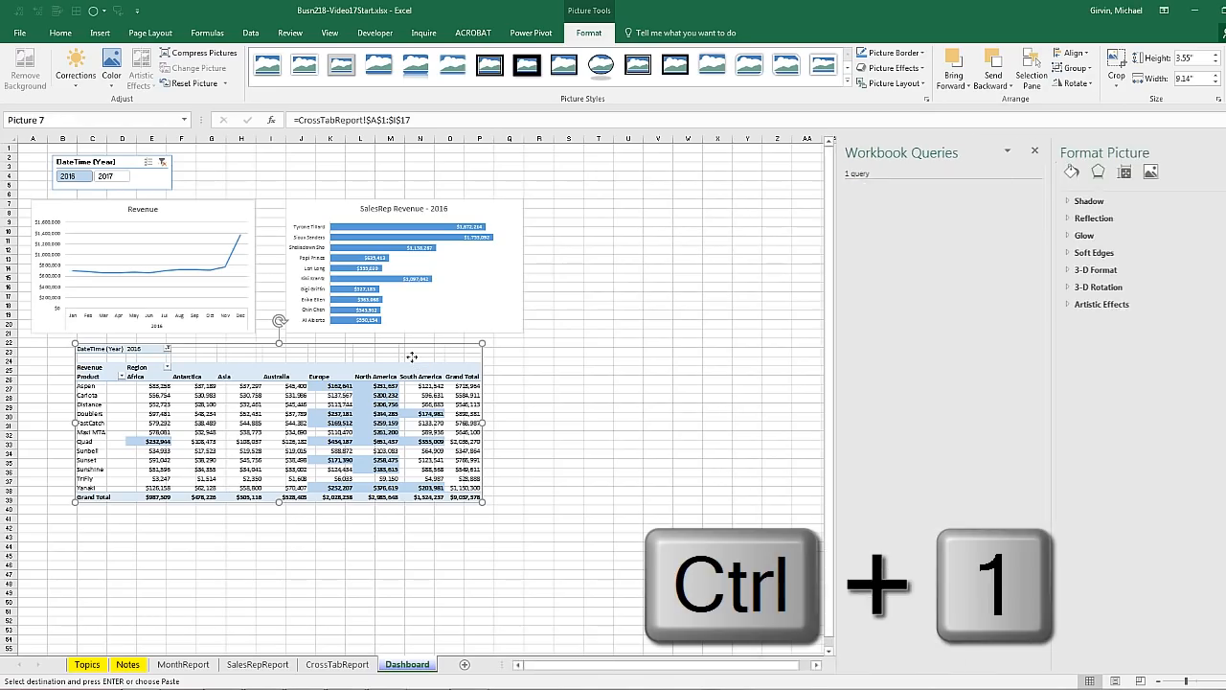
drag(1106, 154, 606, 295)
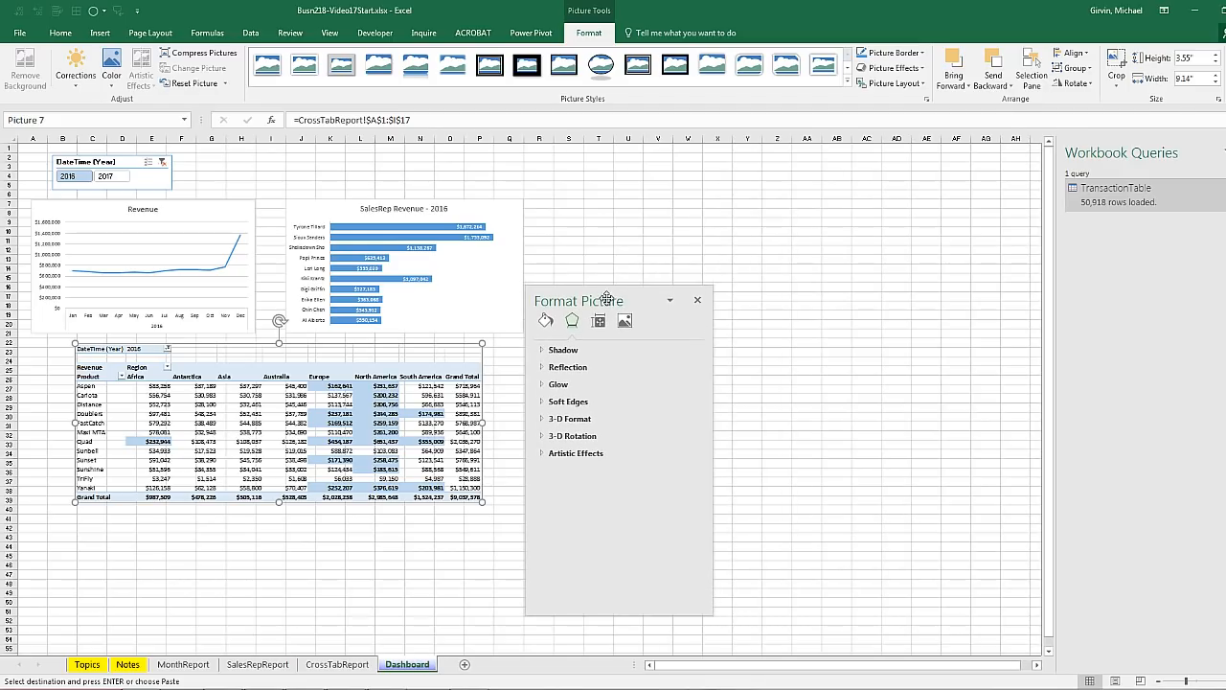
click(545, 320)
click(548, 350)
click(553, 383)
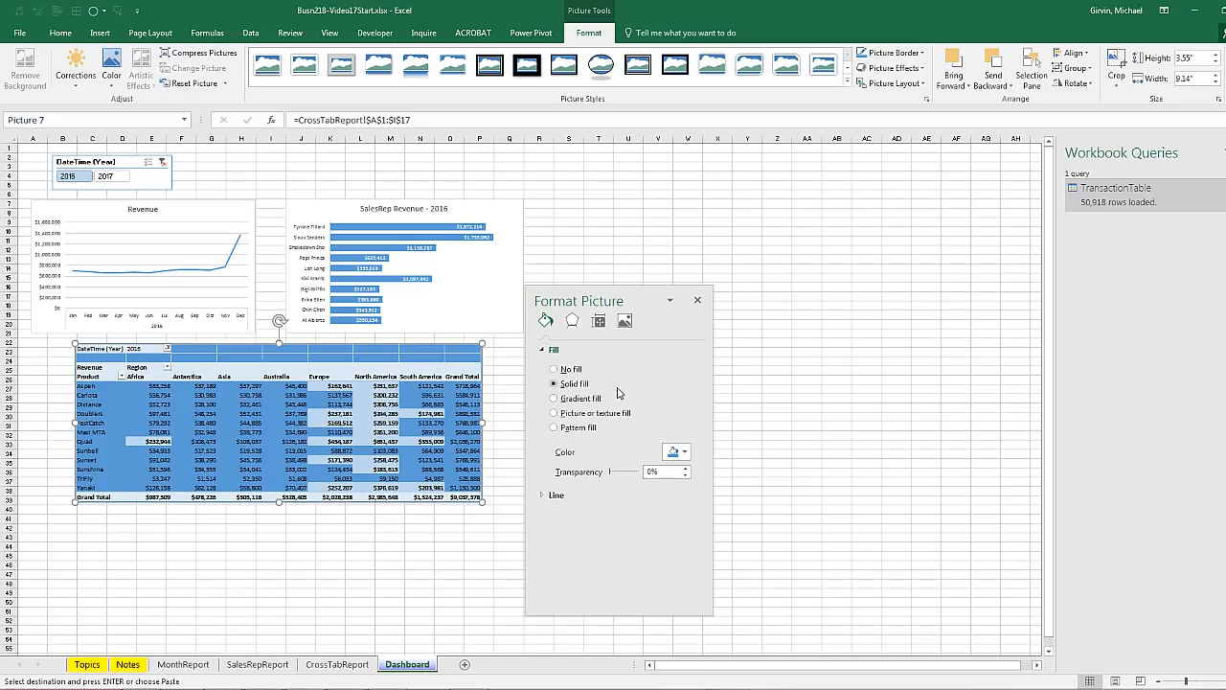
click(674, 449)
click(671, 490)
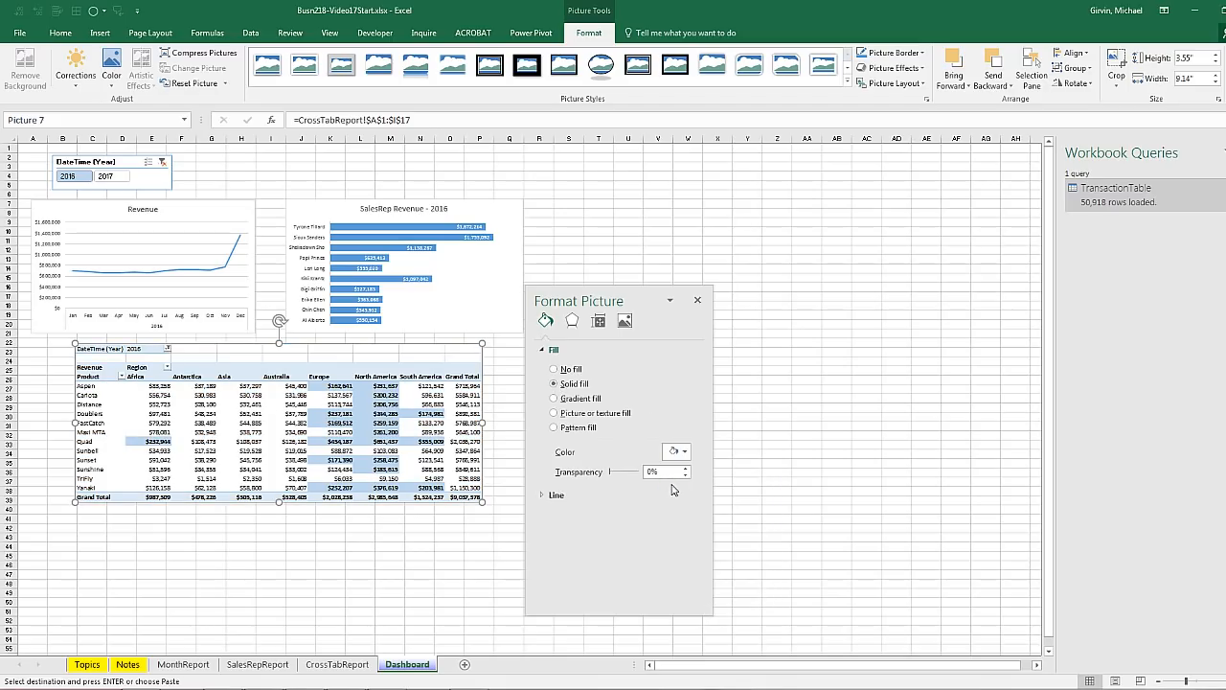
Fill the Dashboard cells A1:X55 behind the charts with light blue and shift the cross-tab picture slightly down
drag(626, 297, 872, 277)
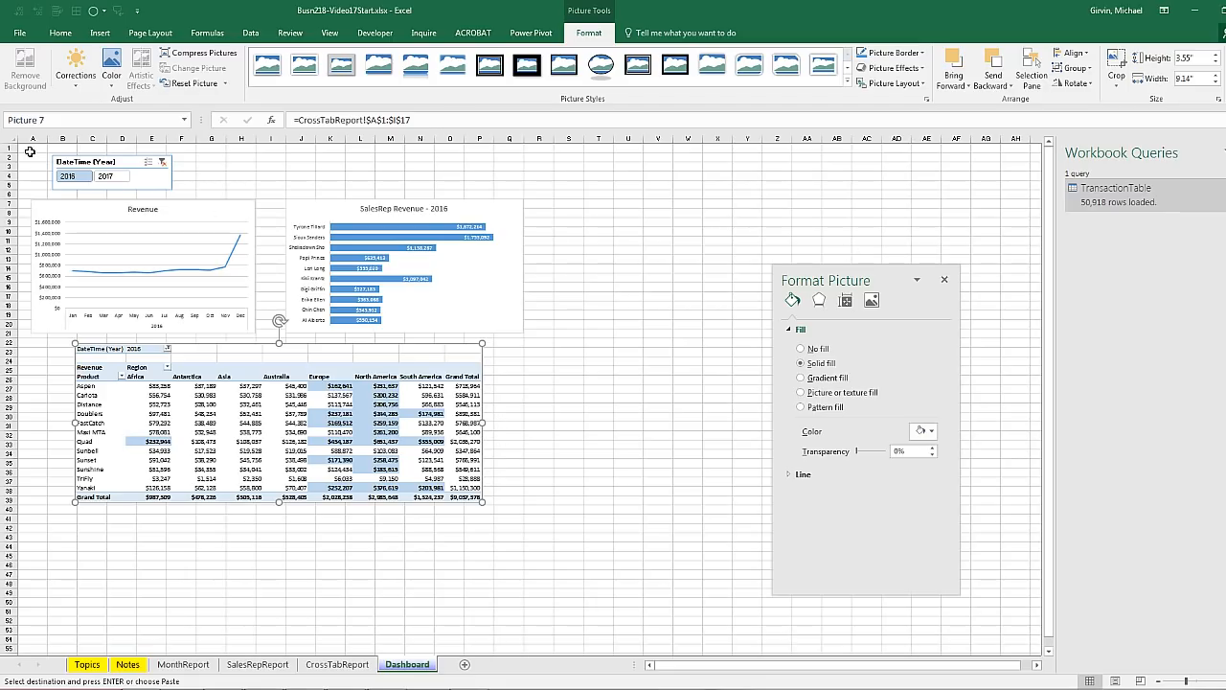
drag(29, 150, 706, 648)
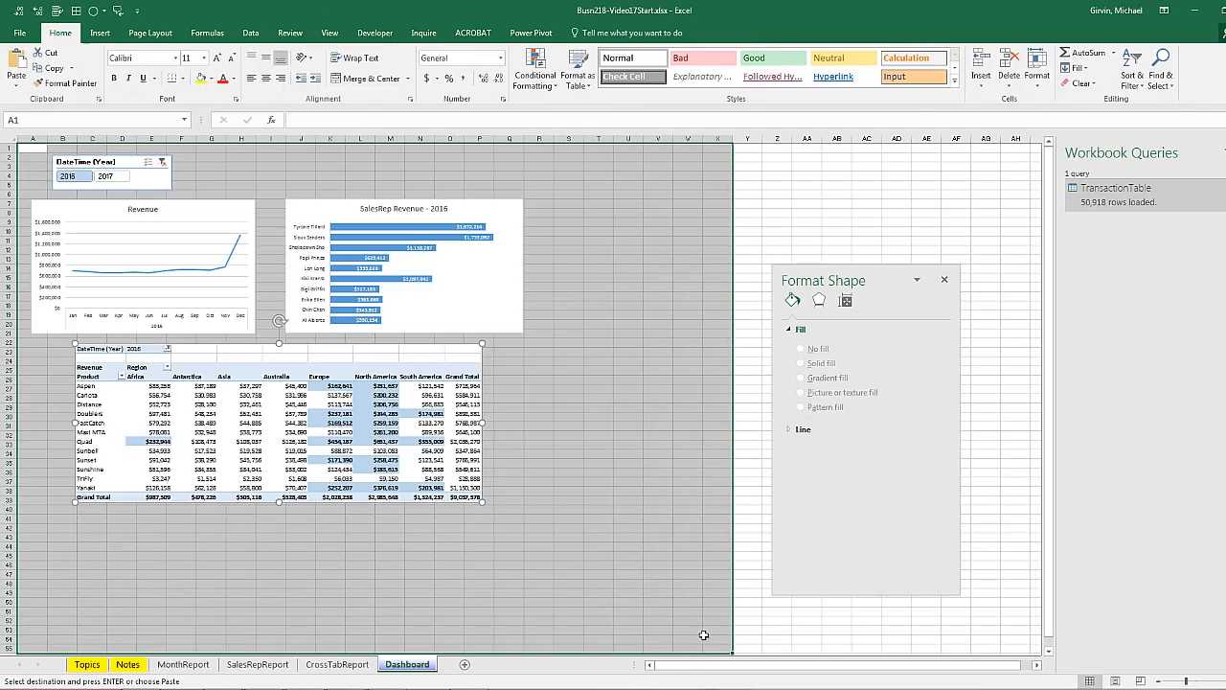
click(212, 81)
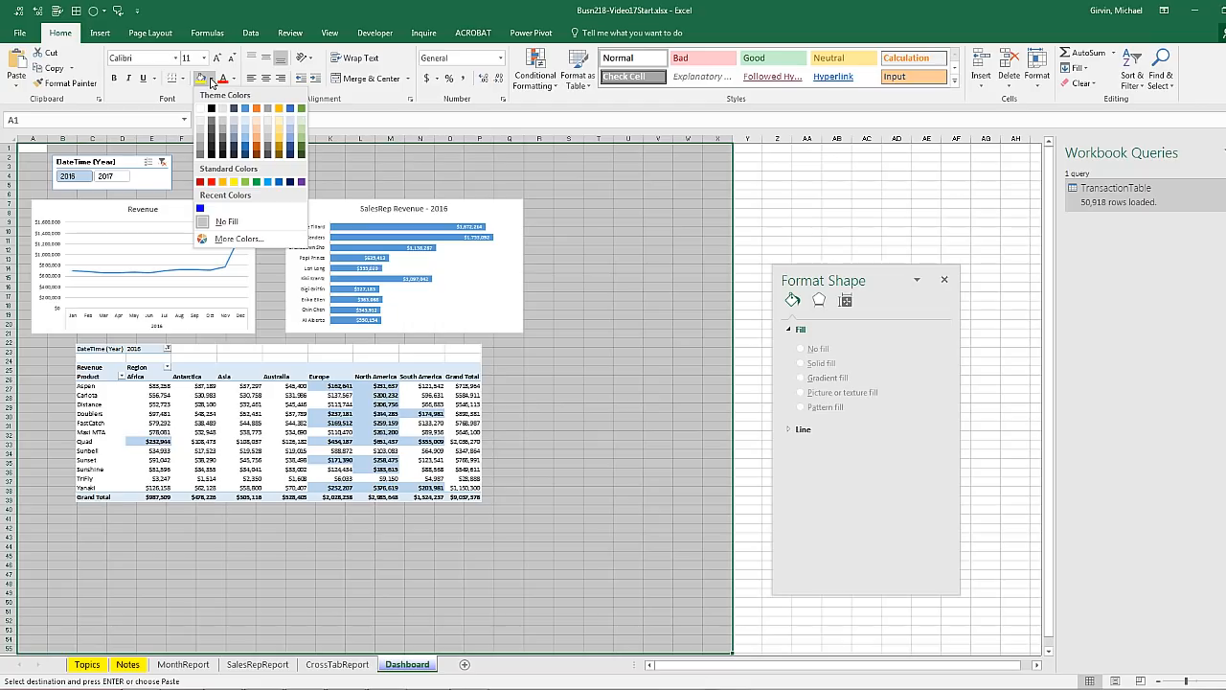
click(248, 123)
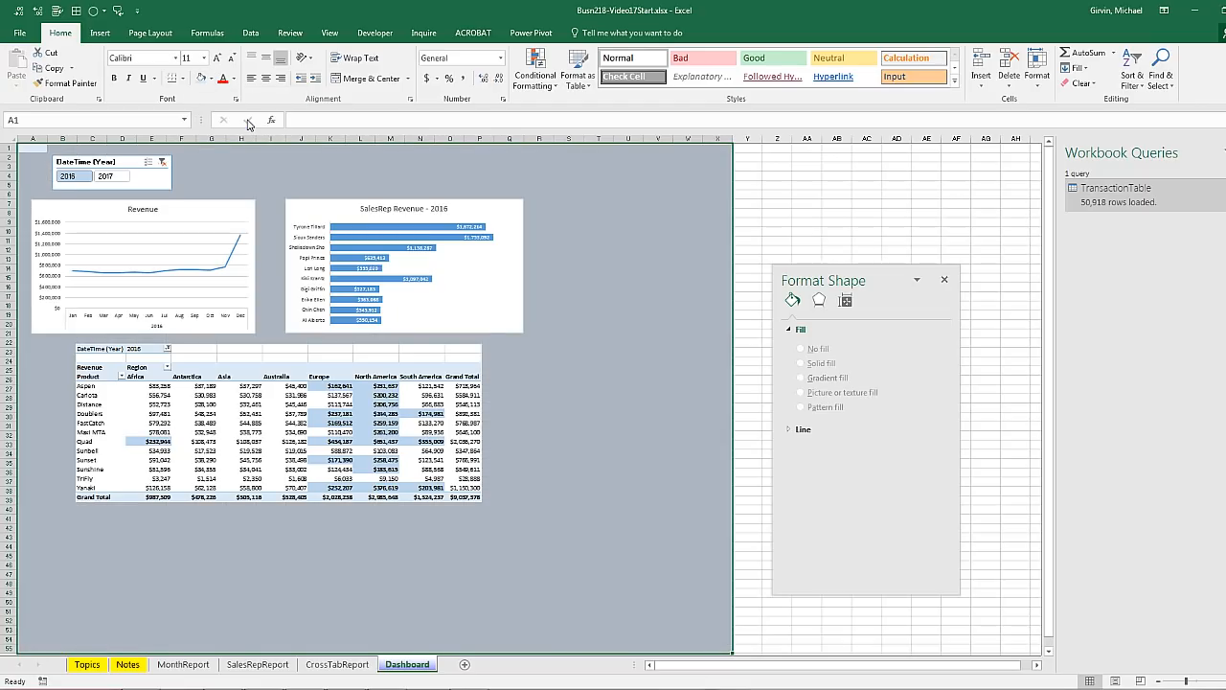
click(598, 584)
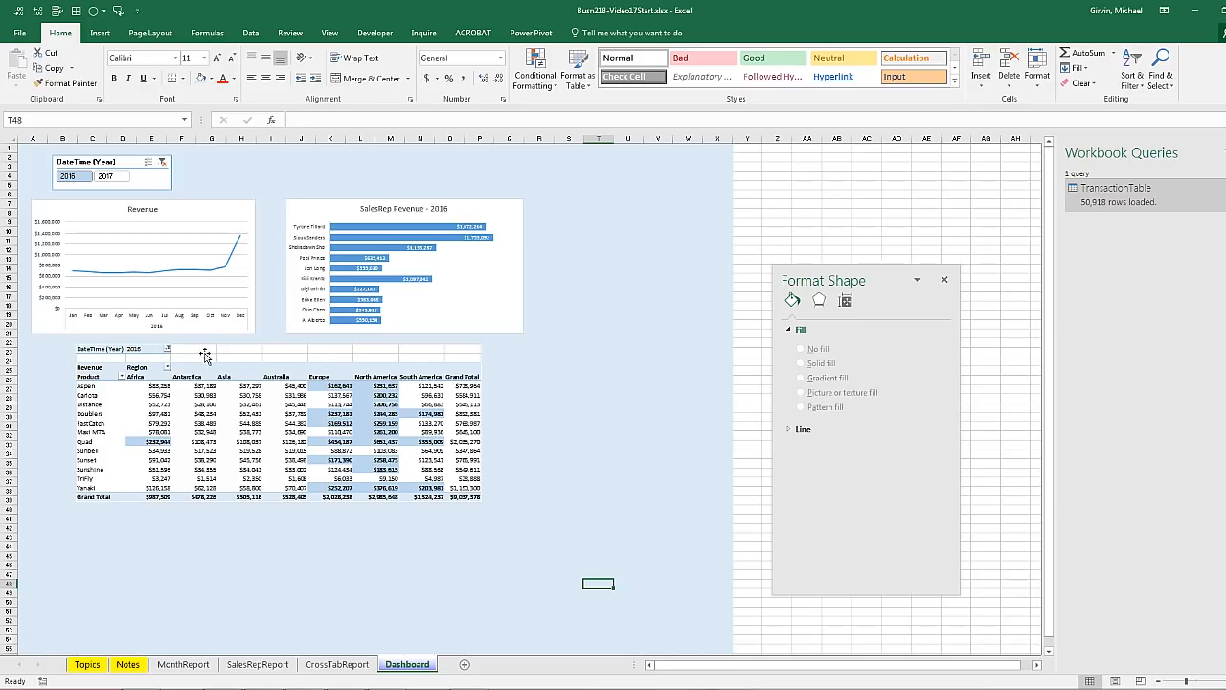
mouse_move(282, 403)
mouse_down()
mouse_move(302, 406)
mouse_move(276, 407)
mouse_up()
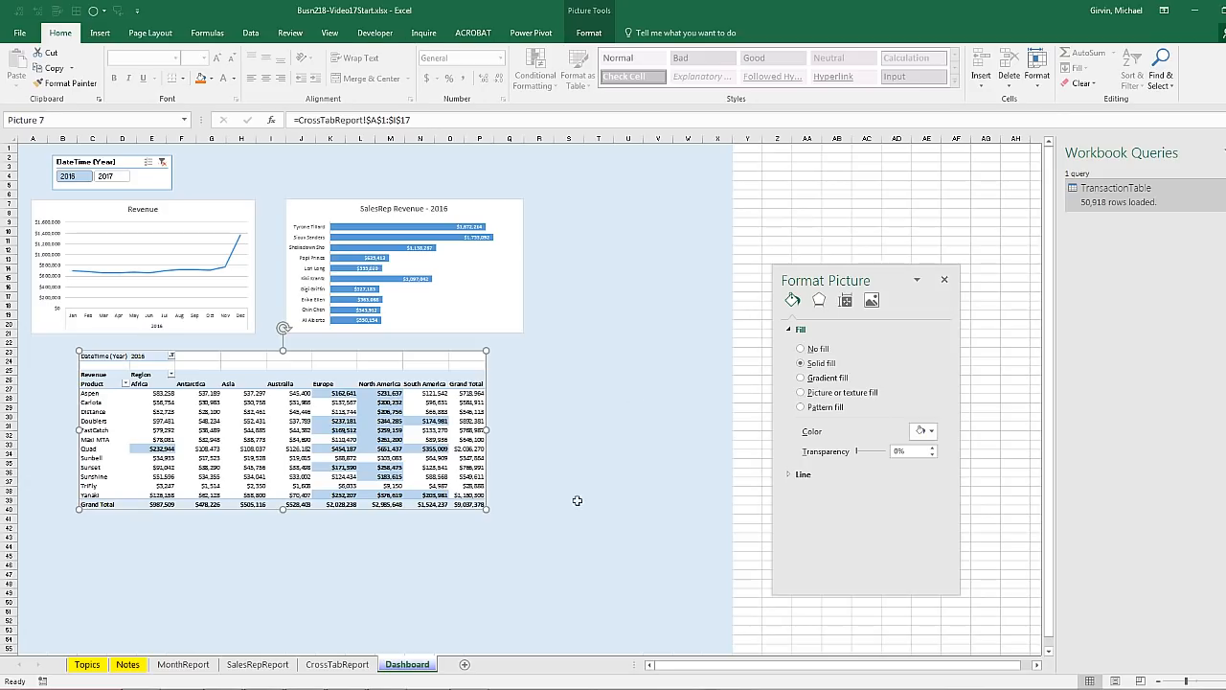
Turn off the gridlines on the CrossTabReport sheet
click(338, 664)
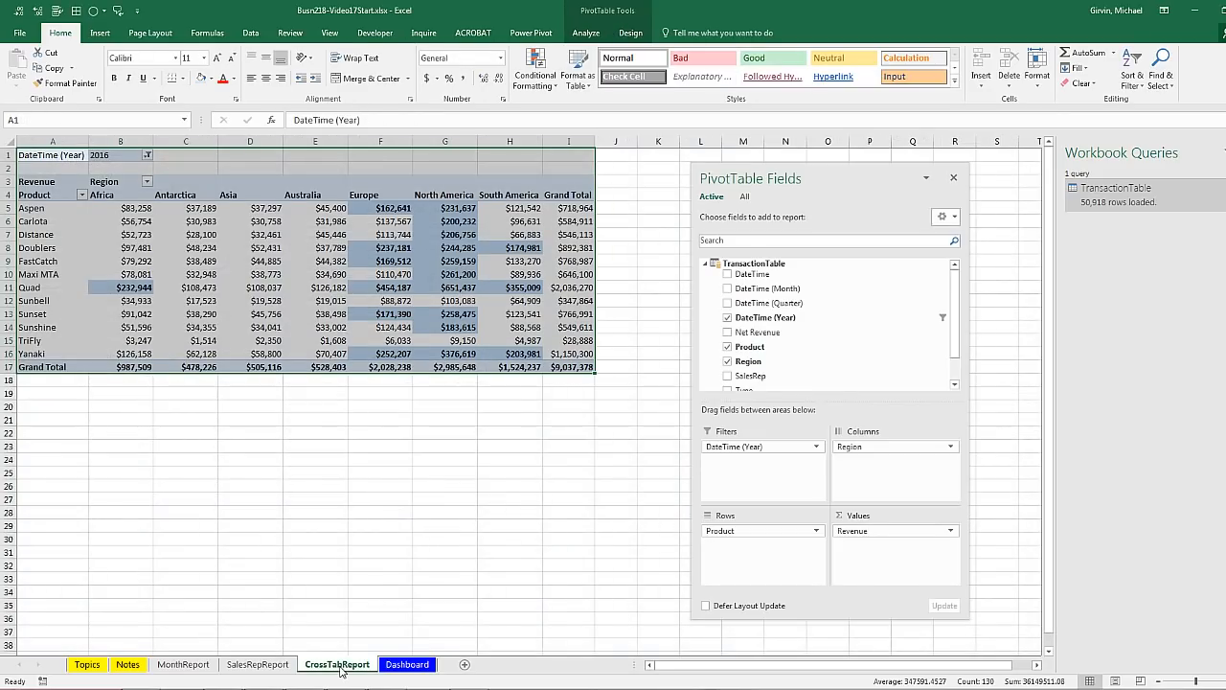
click(330, 436)
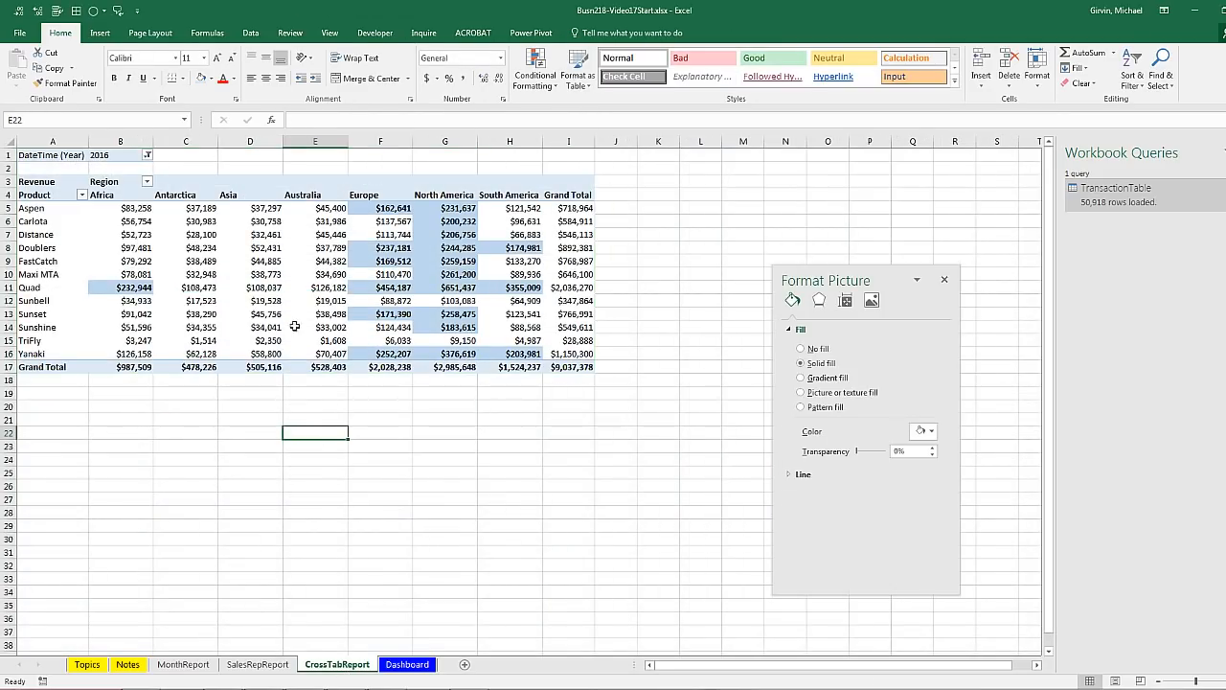
click(330, 37)
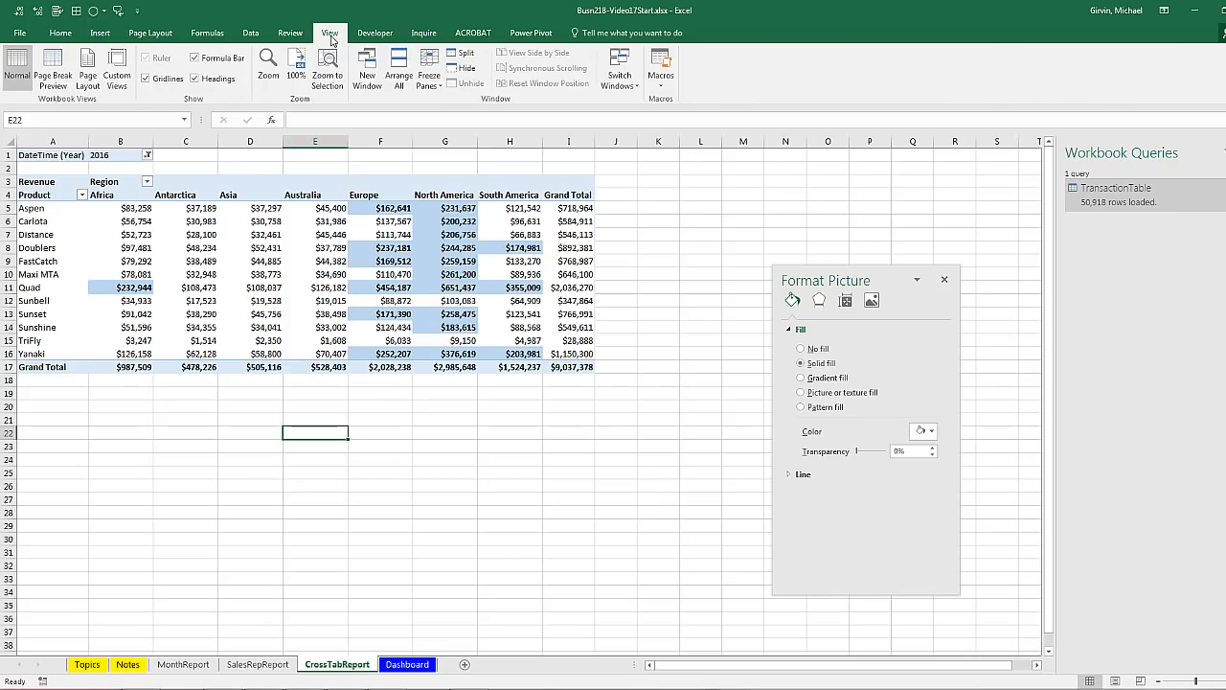
click(146, 77)
Fill the blank cells C1:J1 and A2:J2 above the cross-tab on CrossTabReport with the same light blue
drag(23, 168, 627, 180)
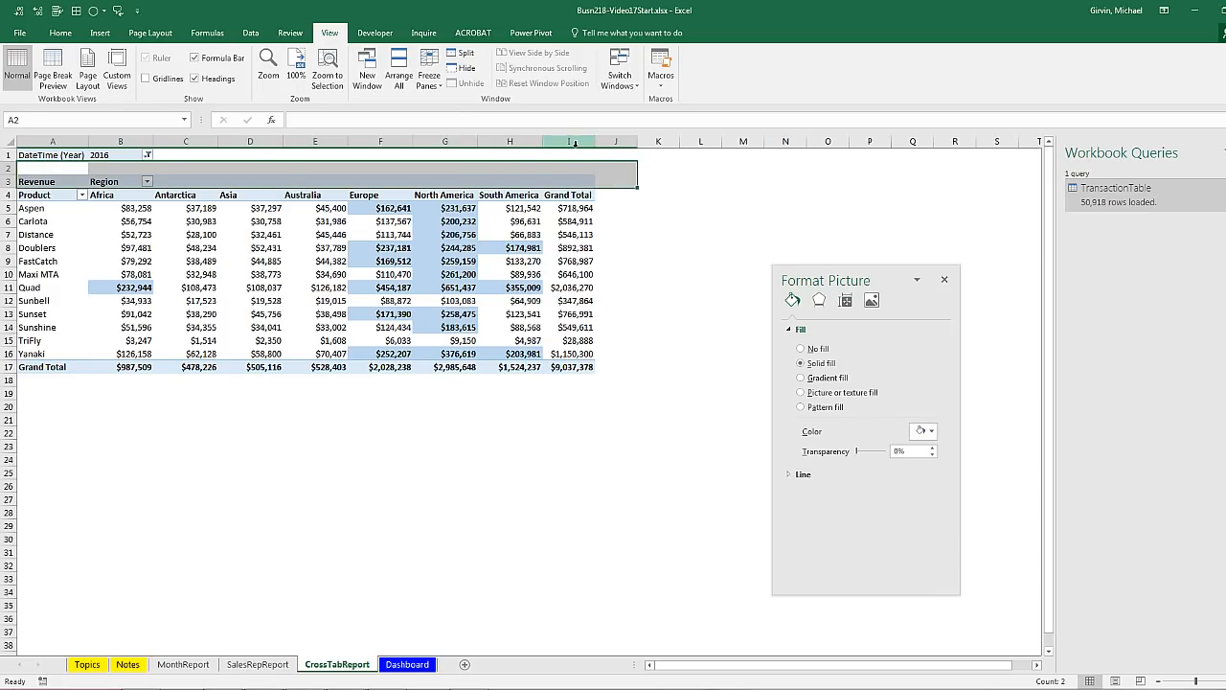
drag(53, 170, 627, 173)
drag(176, 154, 637, 154)
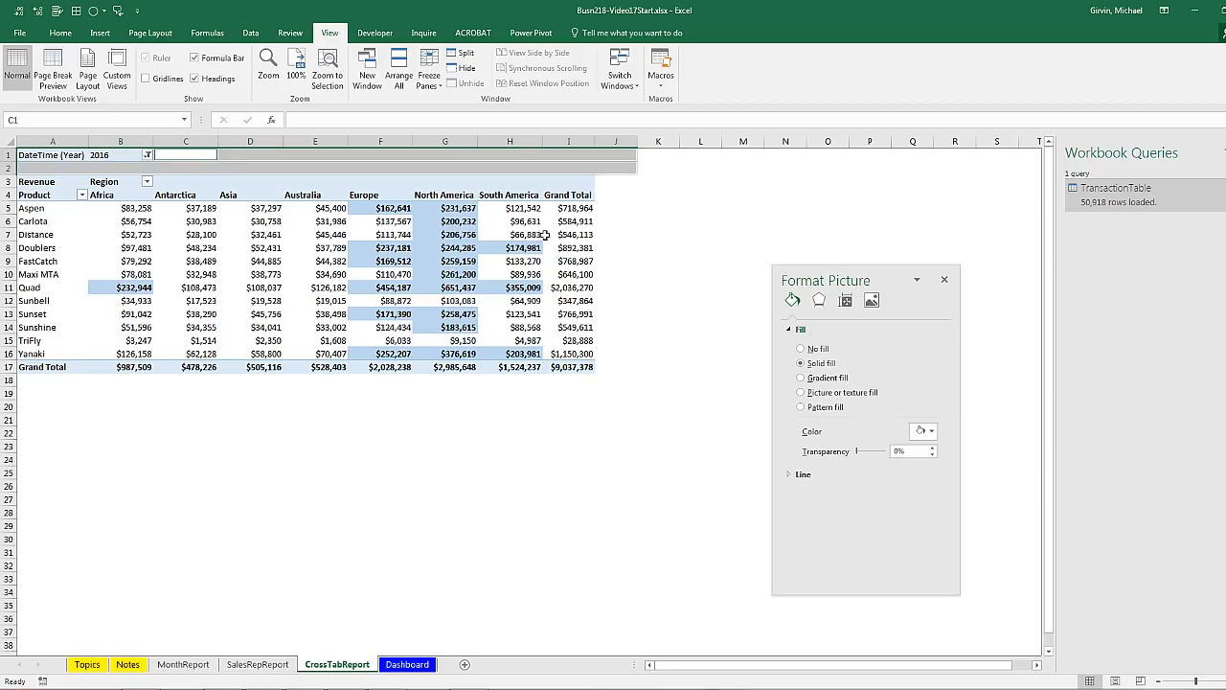
click(58, 33)
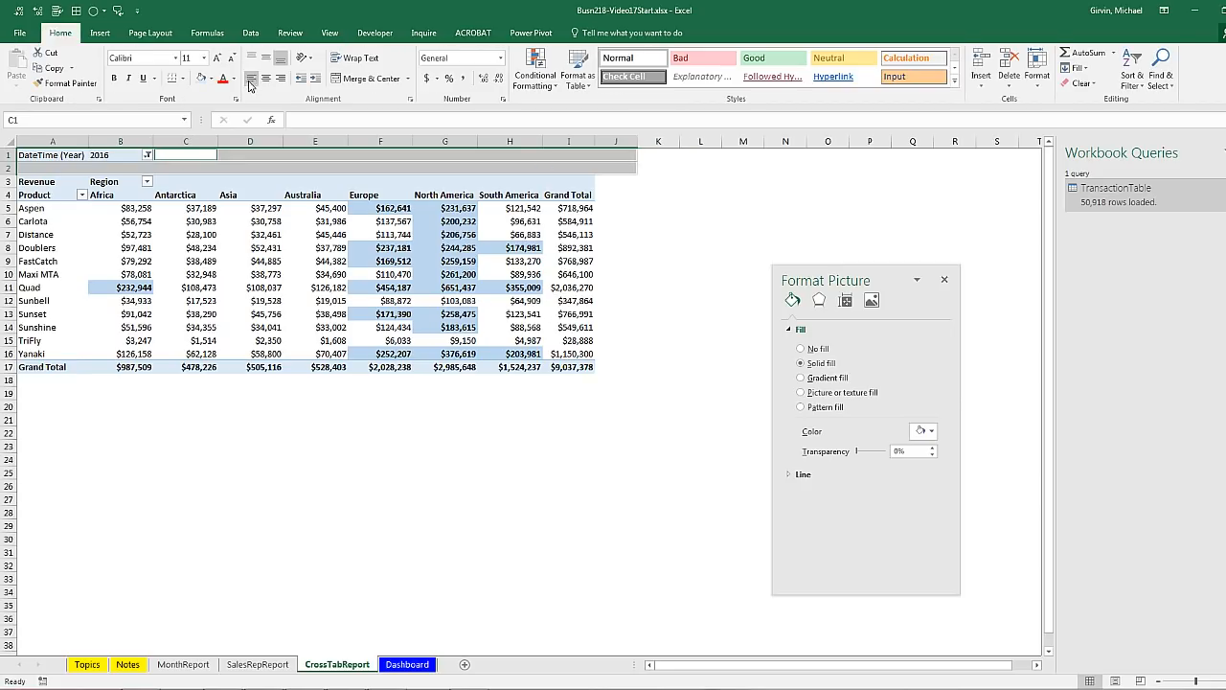
click(212, 79)
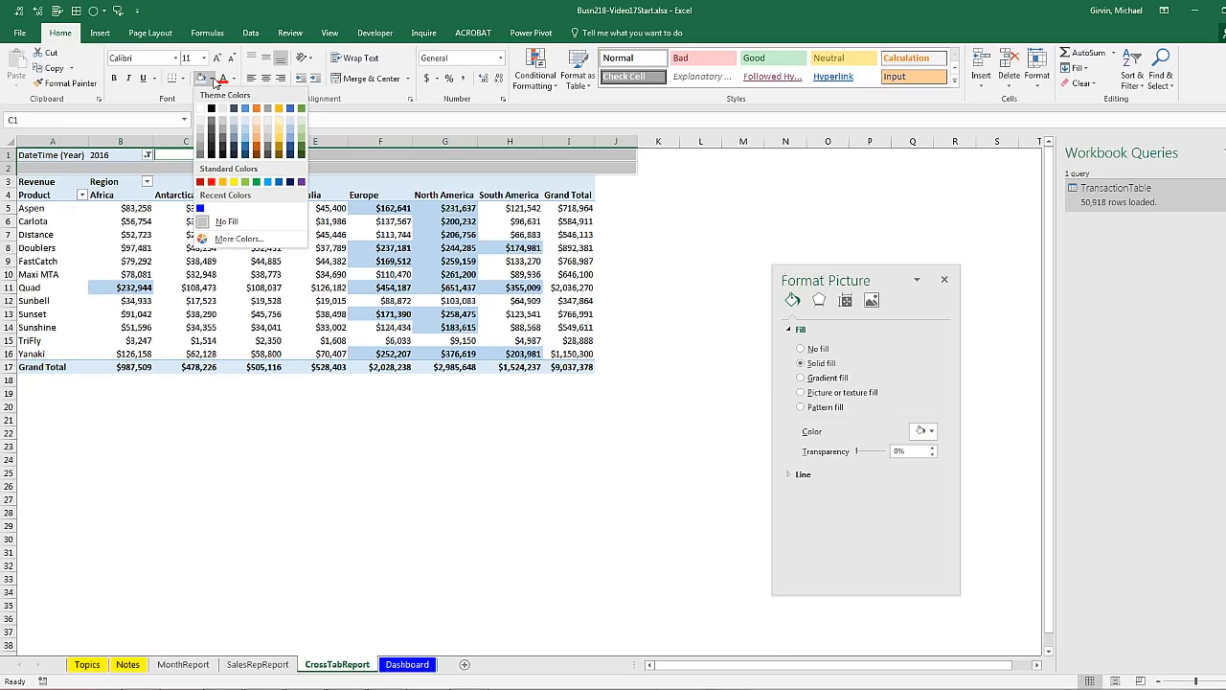
click(204, 80)
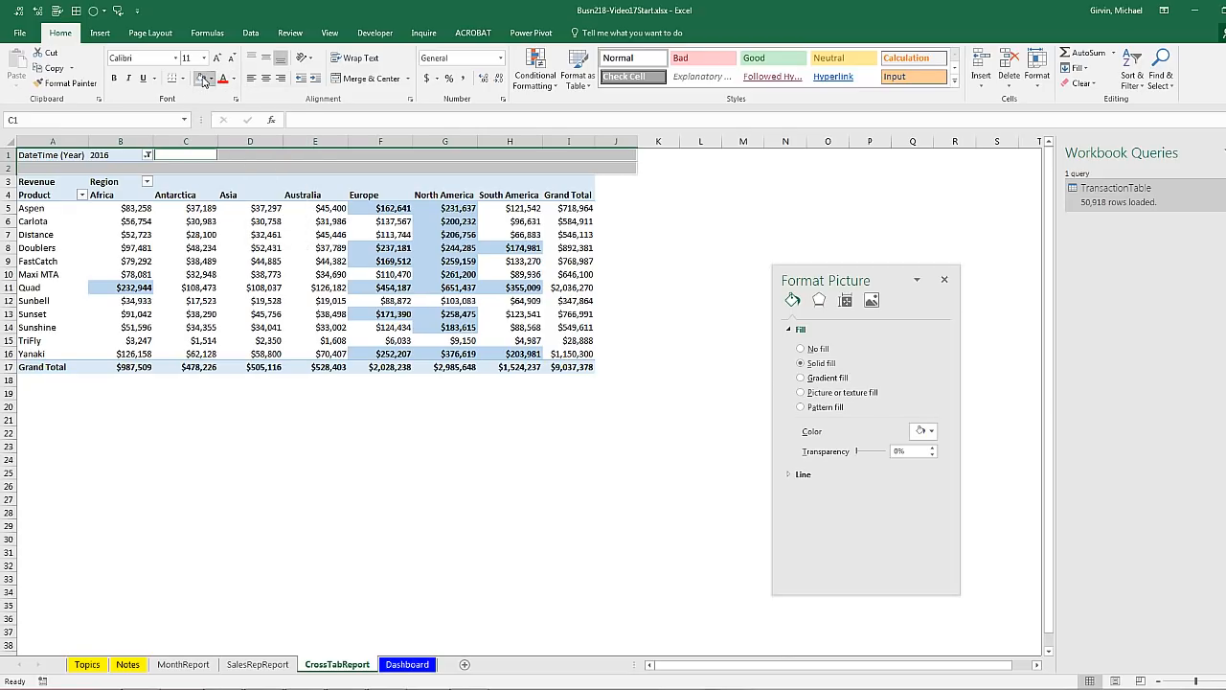
click(321, 471)
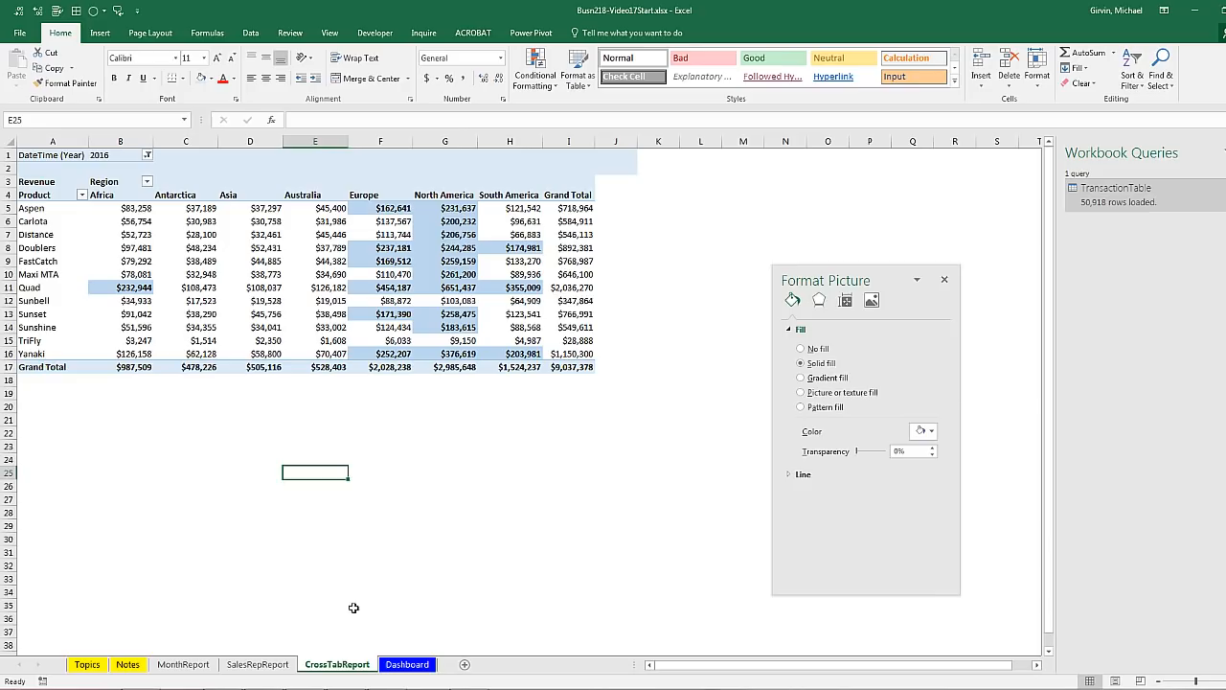
On the Dashboard sheet, set the width of both the Revenue chart and the SalesRep Revenue chart to 5"
click(407, 664)
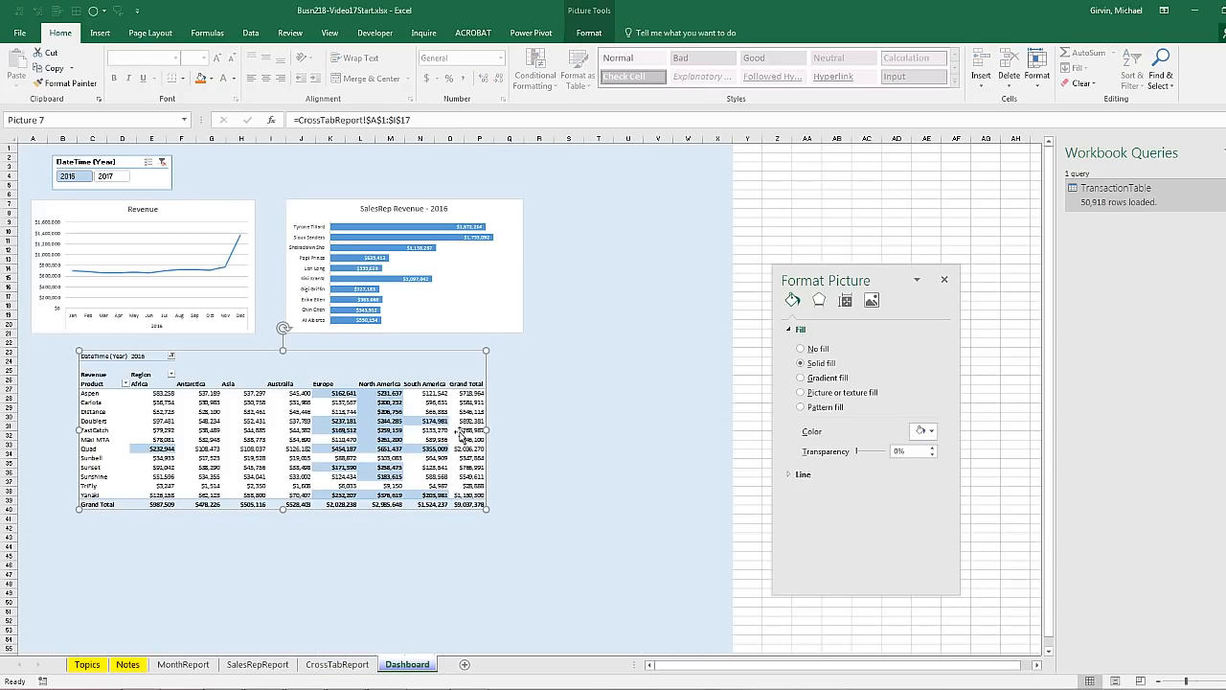
click(239, 205)
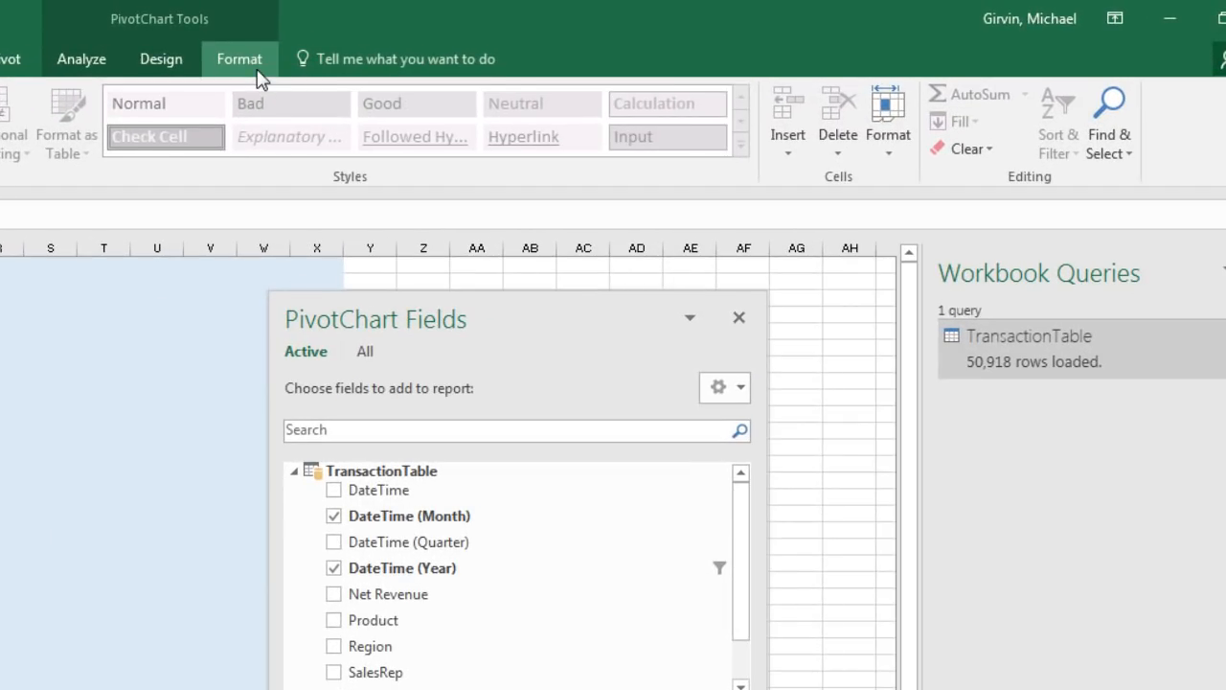
click(256, 71)
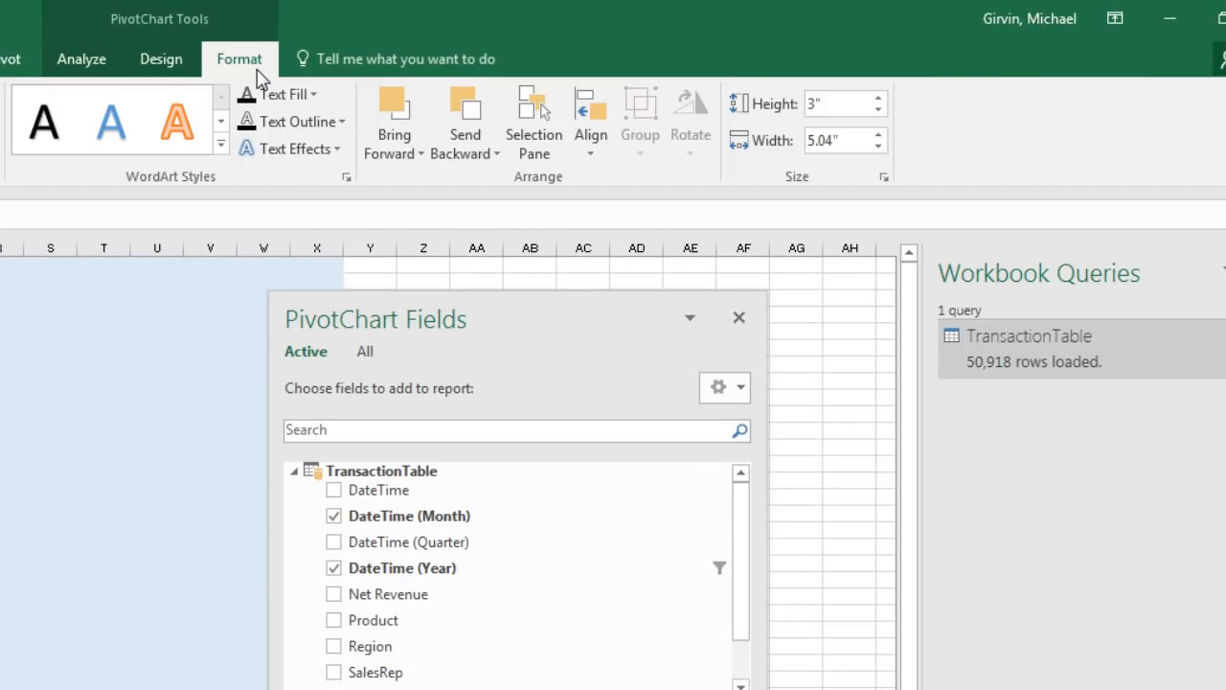
click(860, 135)
text(5)
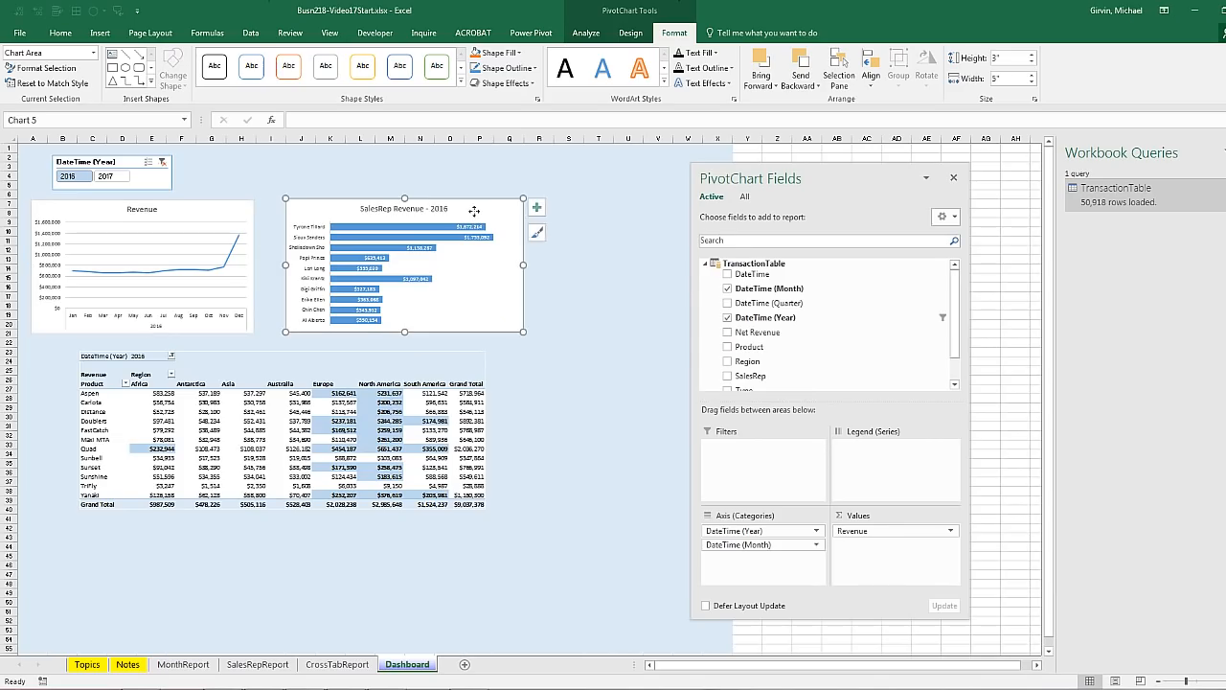
click(1028, 80)
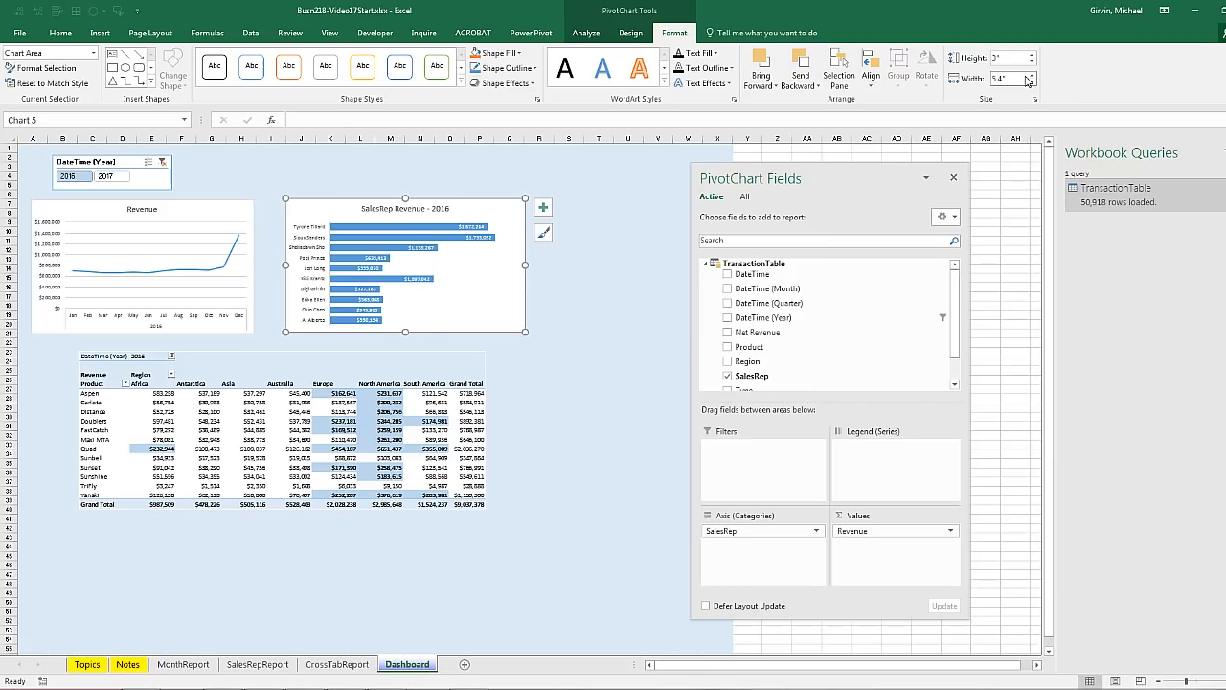
click(1013, 78)
text(5")
key(Return)
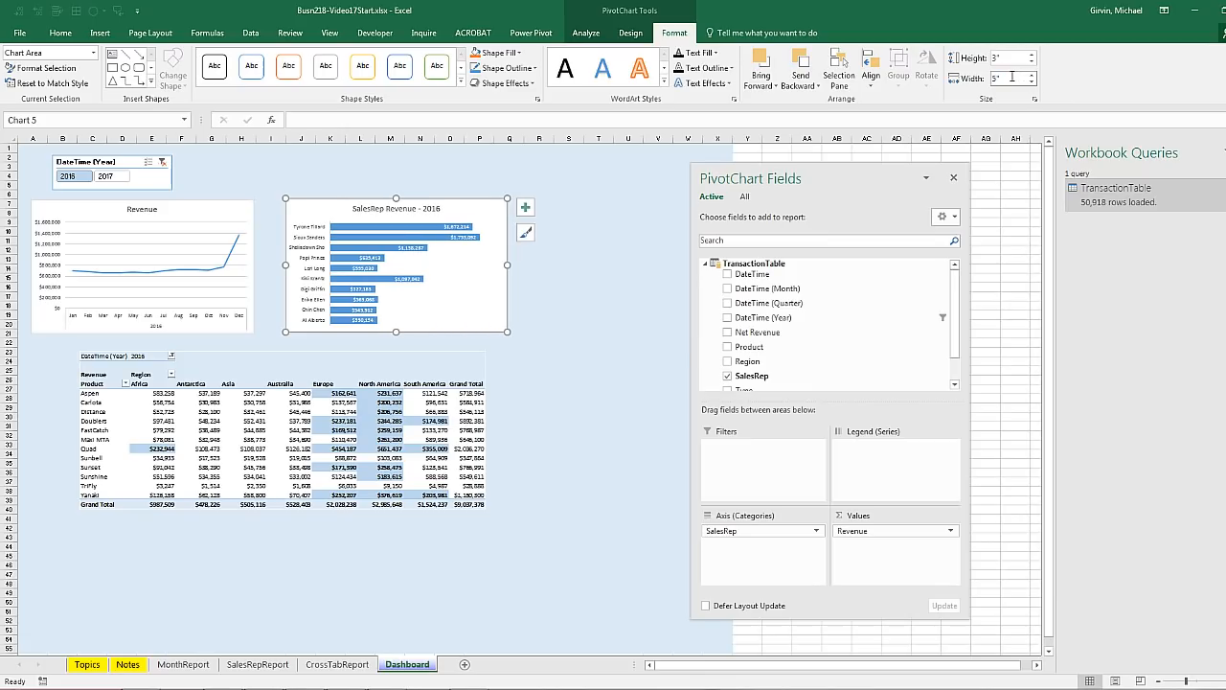
Align the top edges of the Revenue and SalesRep Revenue charts
ctrl+click(247, 215)
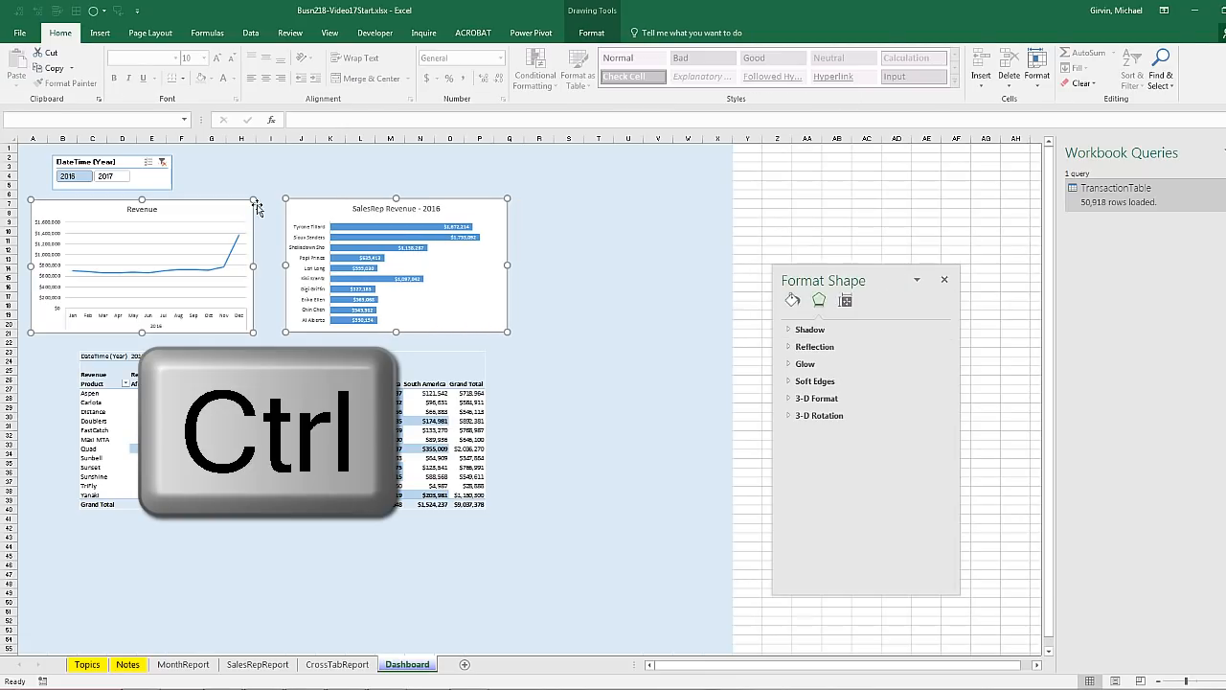
click(594, 33)
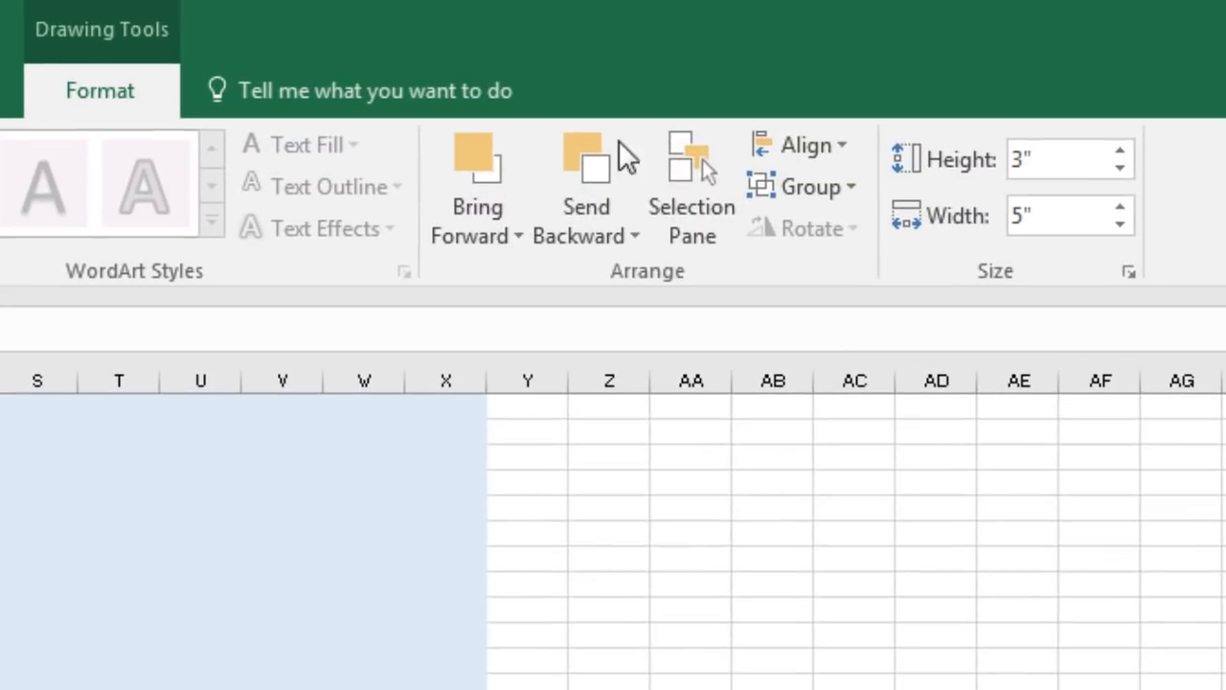
click(845, 149)
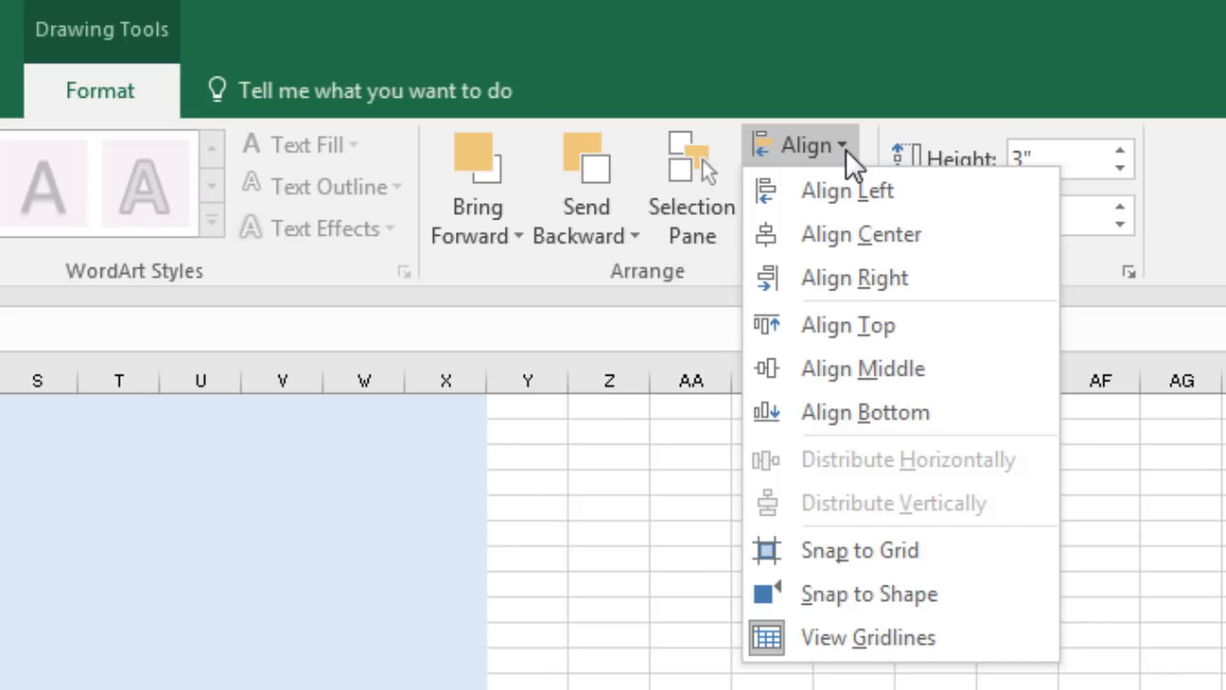
click(827, 323)
Move the linked cross-tab picture beneath the Revenue chart and align the left edges of the two objects
drag(359, 374, 311, 367)
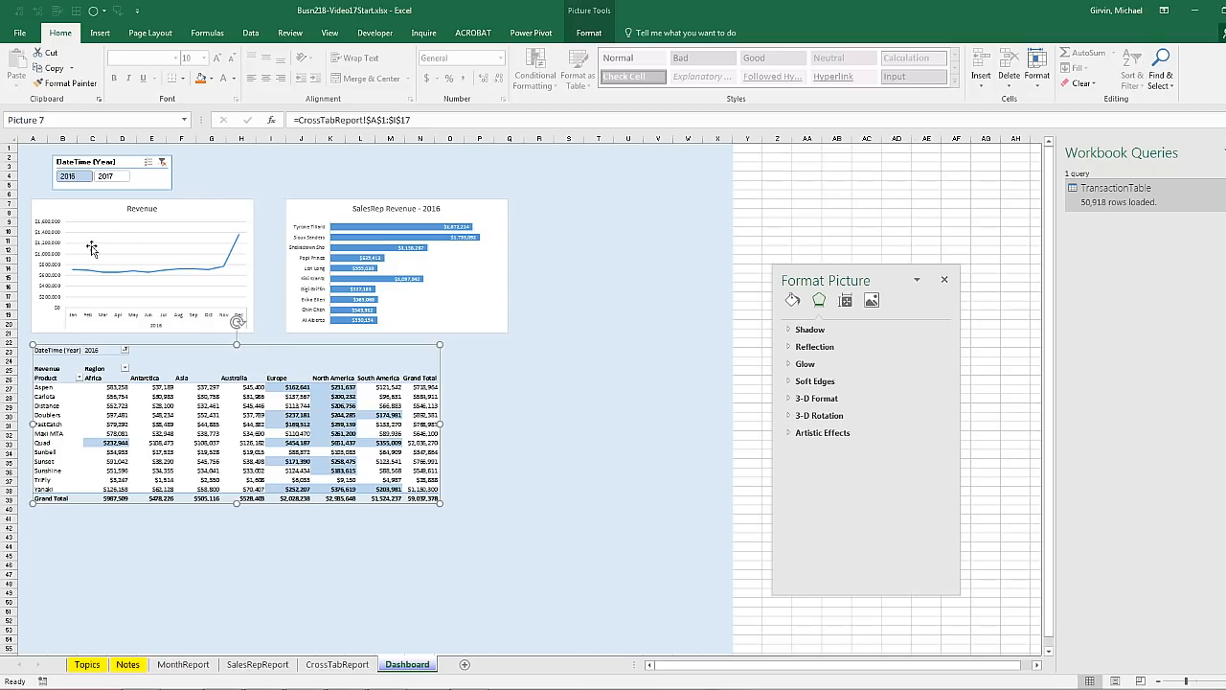
ctrl+click(84, 212)
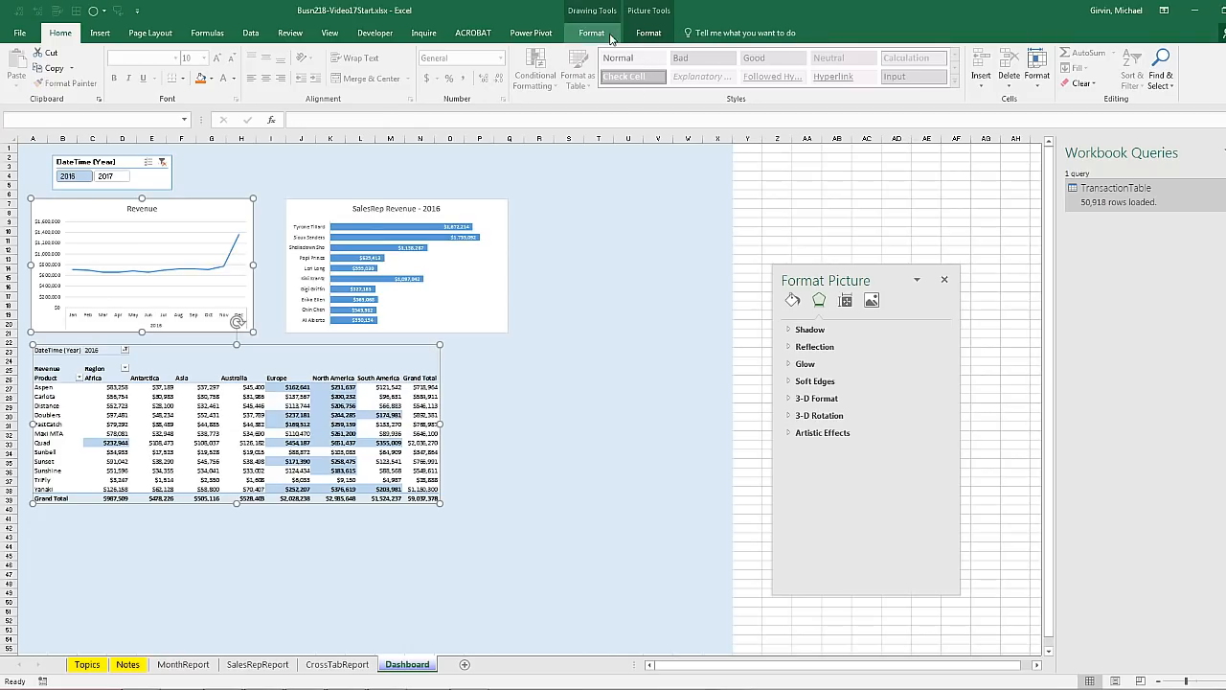
click(591, 33)
click(851, 54)
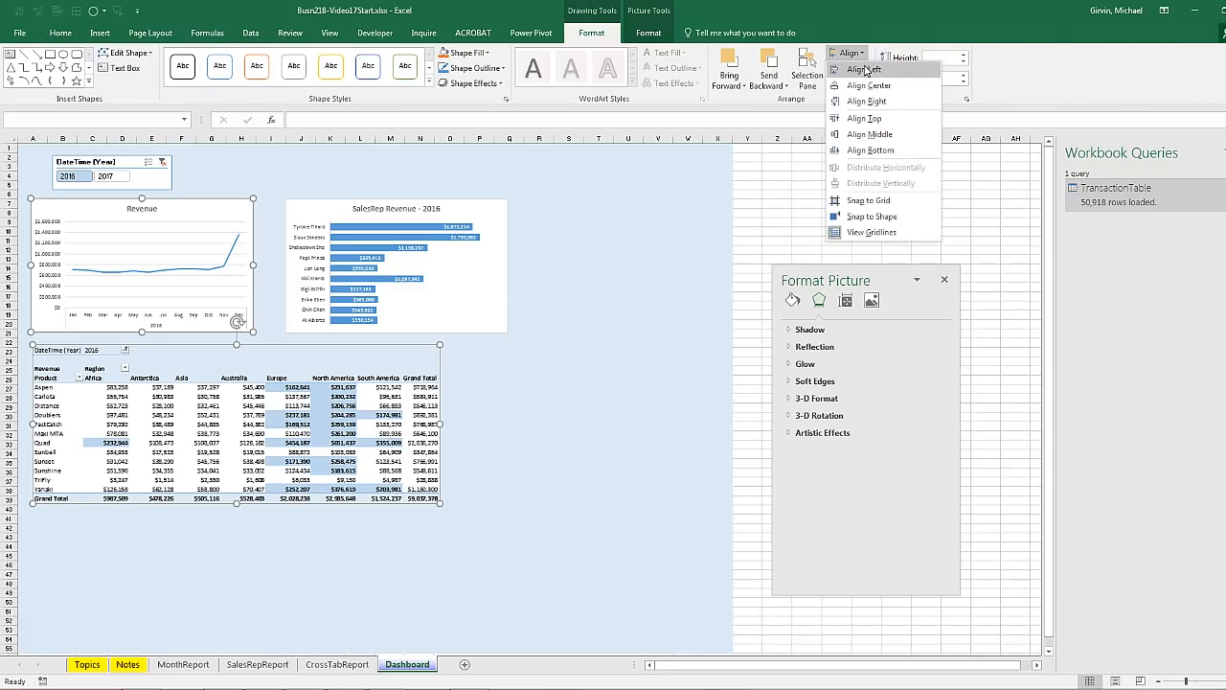
click(864, 70)
Move the SalesRep Revenue chart close beside the Revenue chart and align the tops of both charts again
click(484, 273)
drag(465, 203, 438, 204)
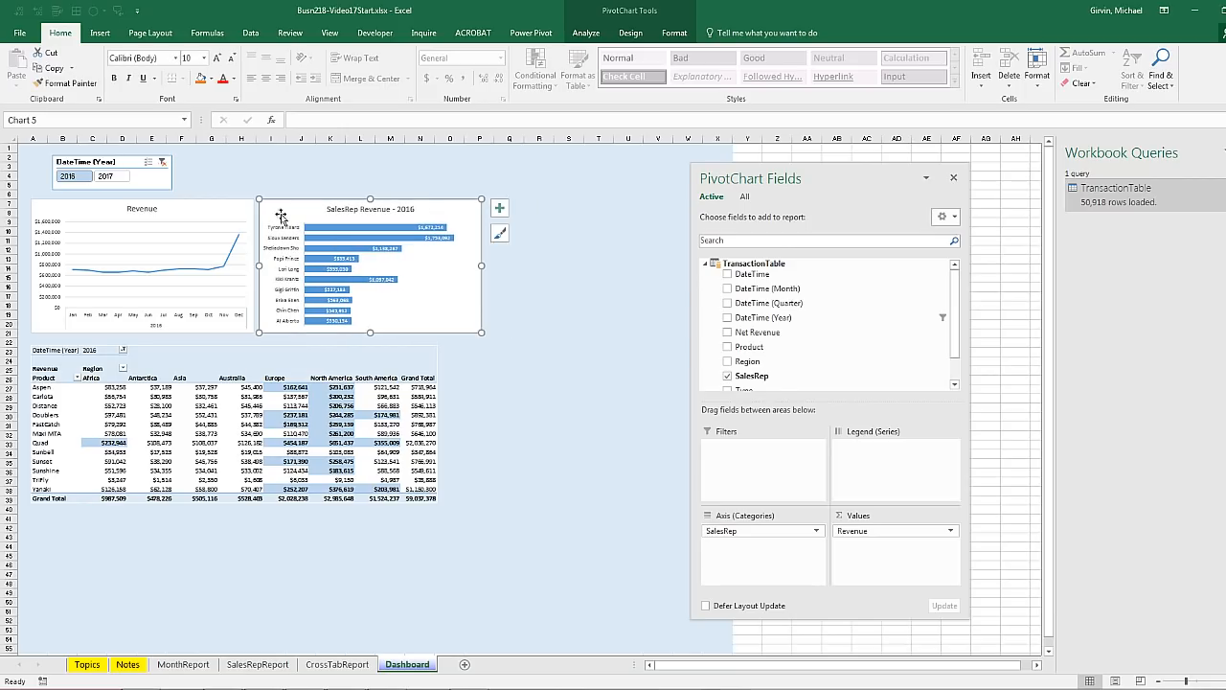
ctrl+click(233, 205)
click(591, 32)
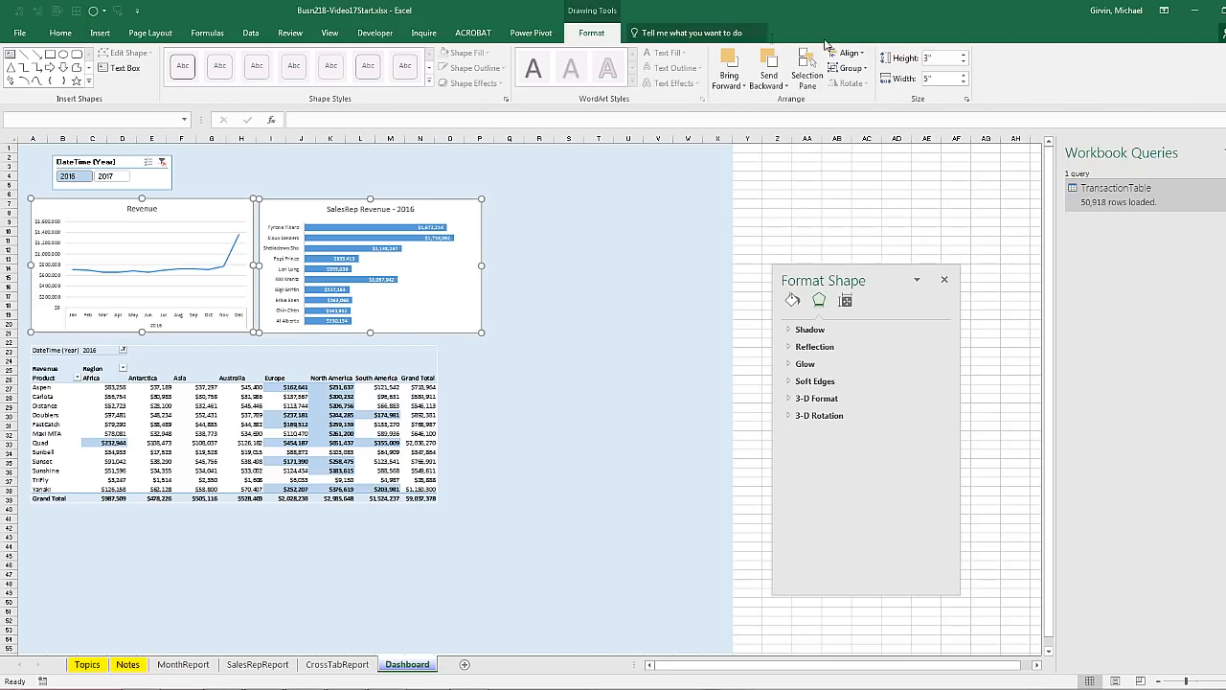
click(860, 59)
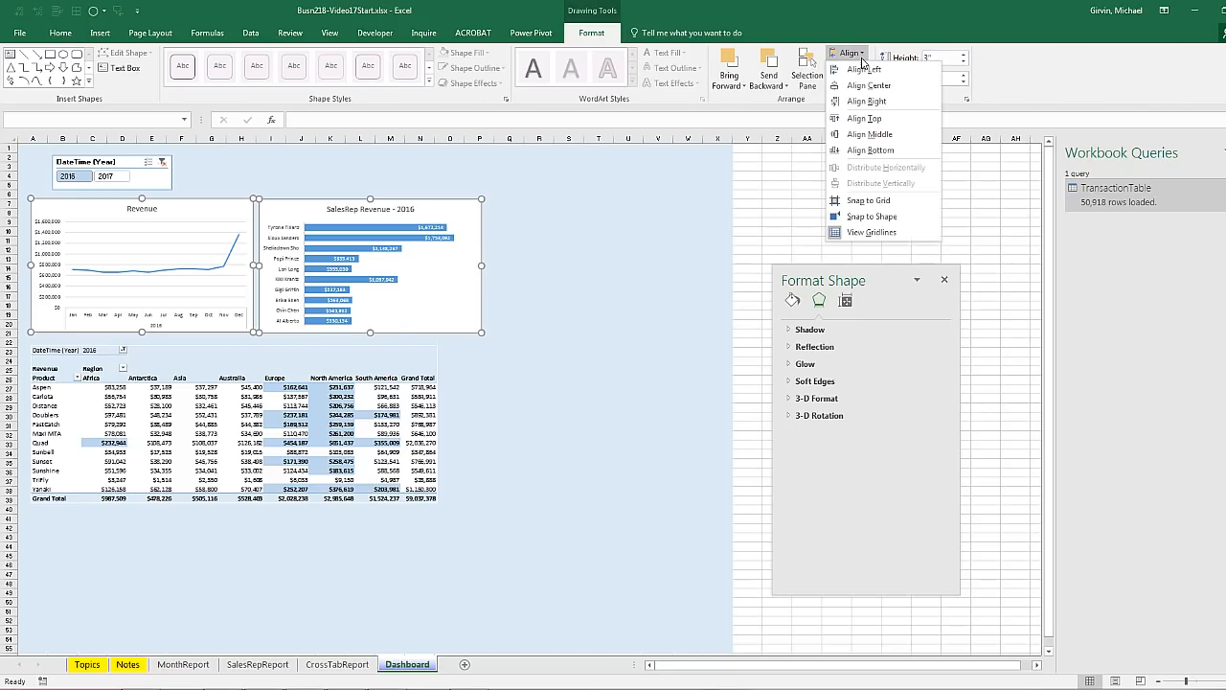
click(864, 117)
Widen the cross-tab picture to match the combined width of the charts and center the DateTime (Year) slicer above them
click(401, 365)
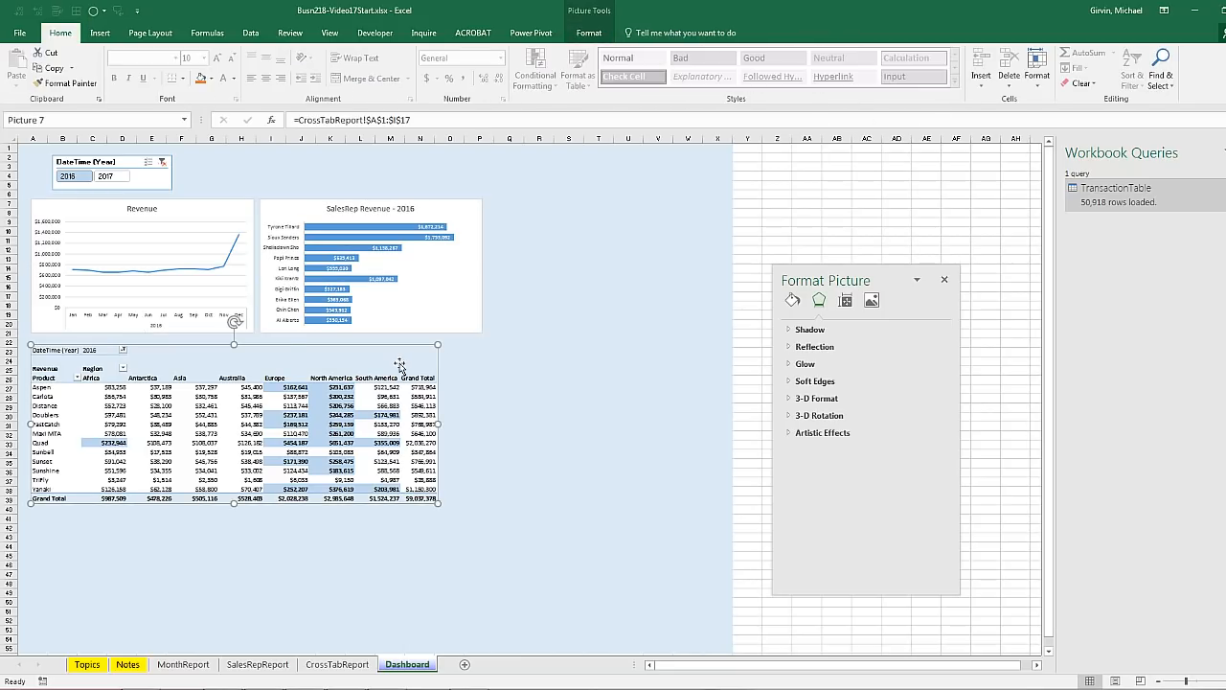
drag(440, 425, 482, 428)
drag(122, 159, 271, 156)
Enter the title "Boom Inc." in cell B3 of the Dashboard and set its font size to 20
click(65, 168)
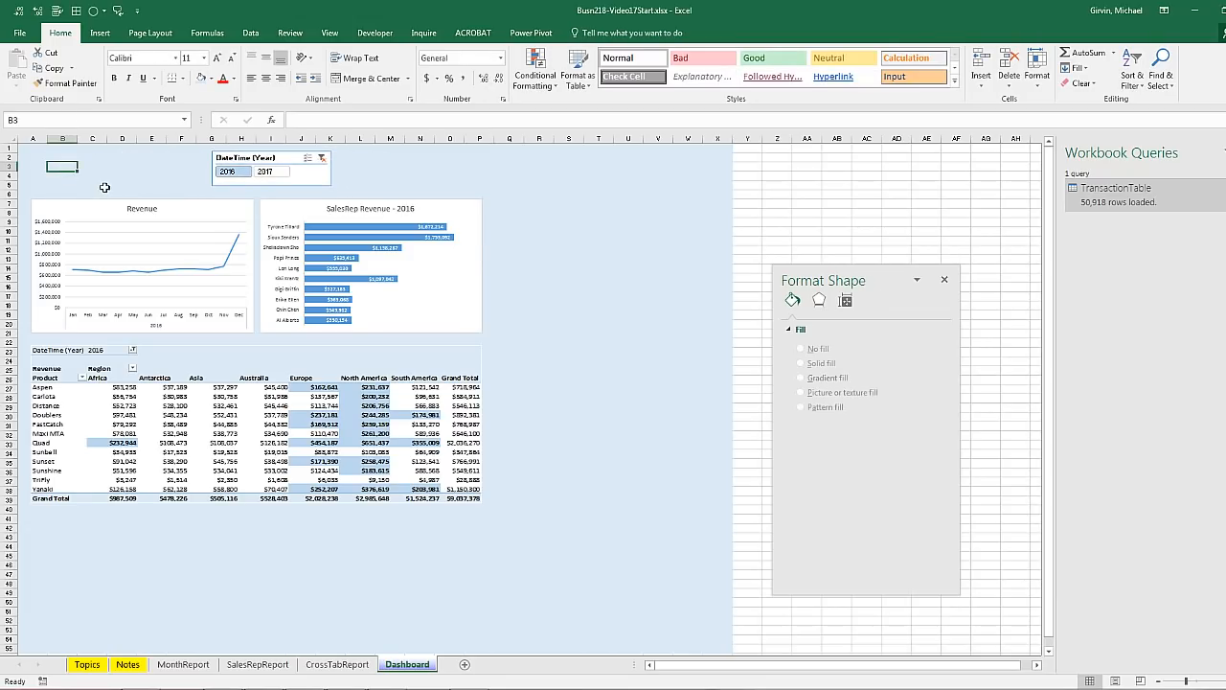
text(Boom Inc.)
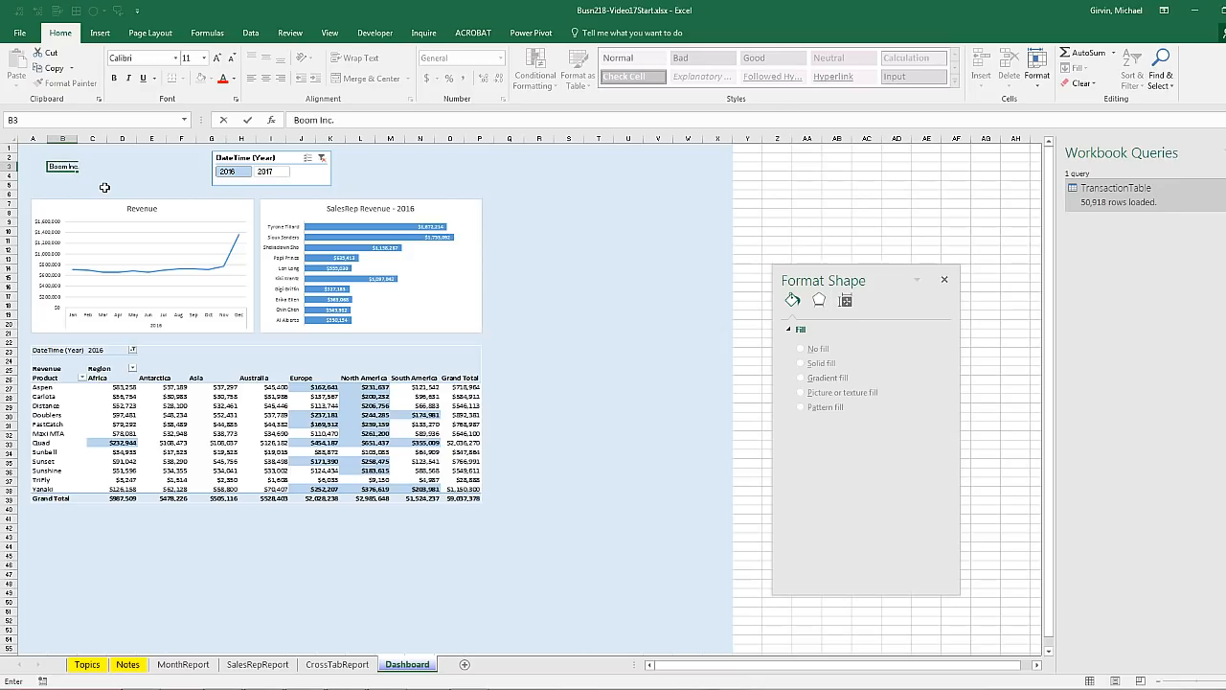
key(ctrl+Return)
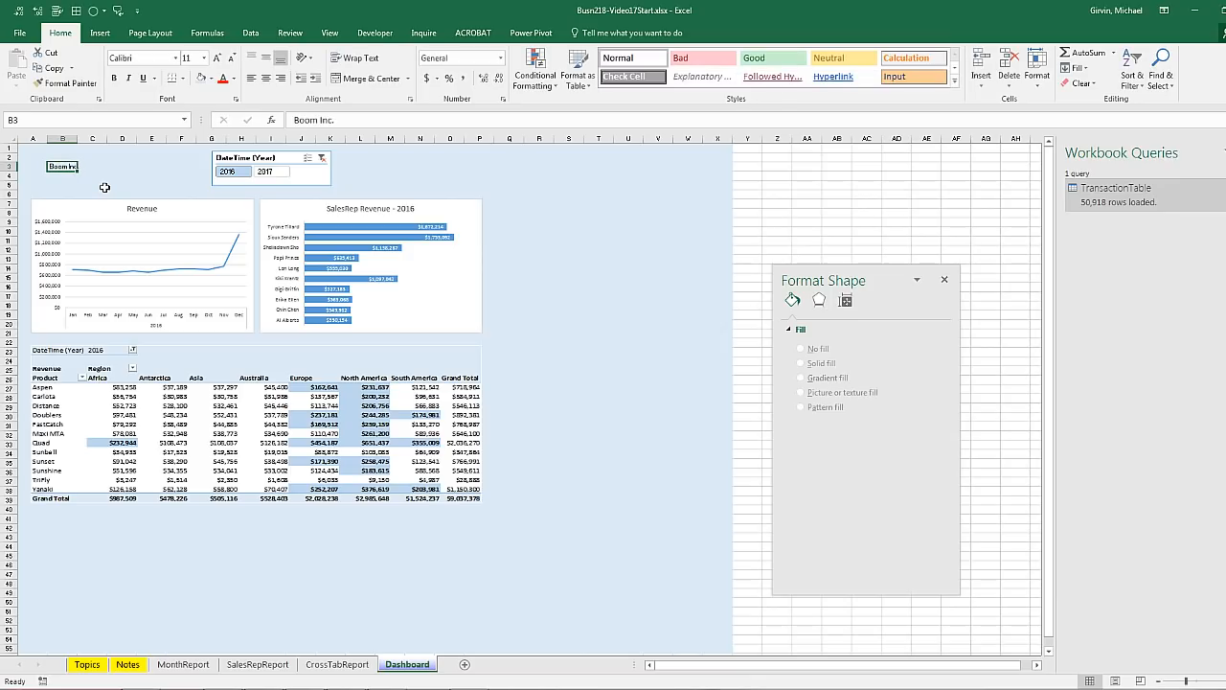
click(203, 57)
click(189, 174)
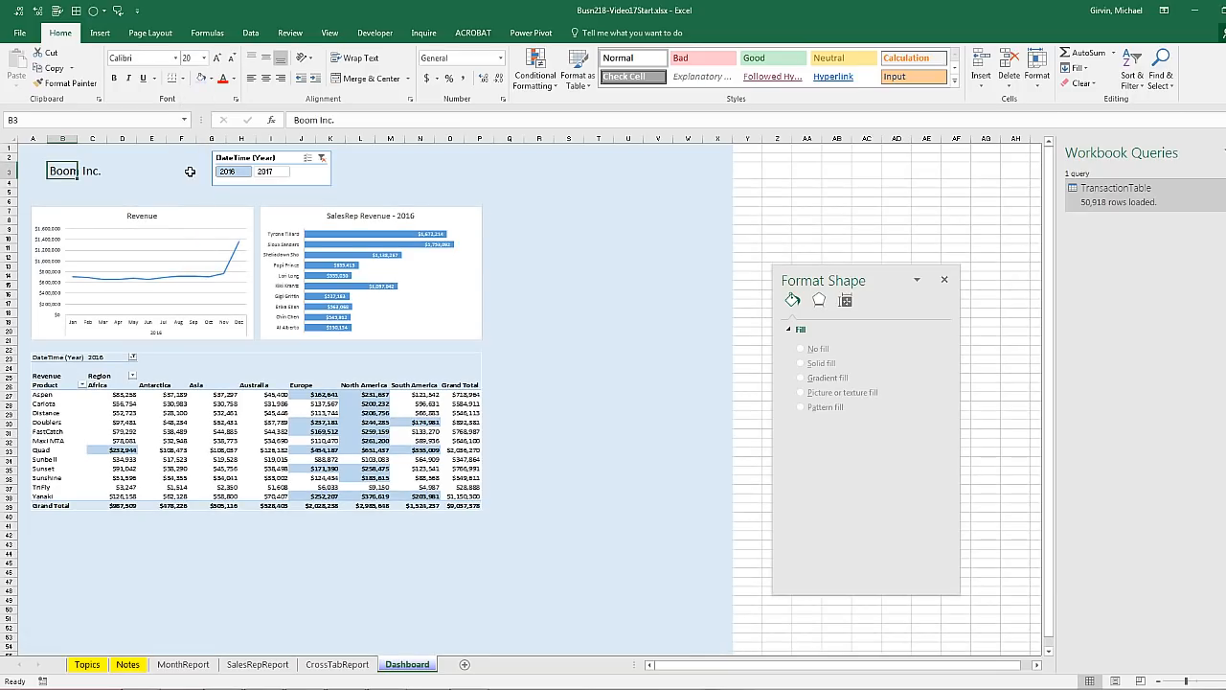
Close the Format Shape and Workbook Queries panes to clear the space around the dashboard
click(578, 593)
scroll(614, 565, up, 1)
scroll(653, 549, up, 2)
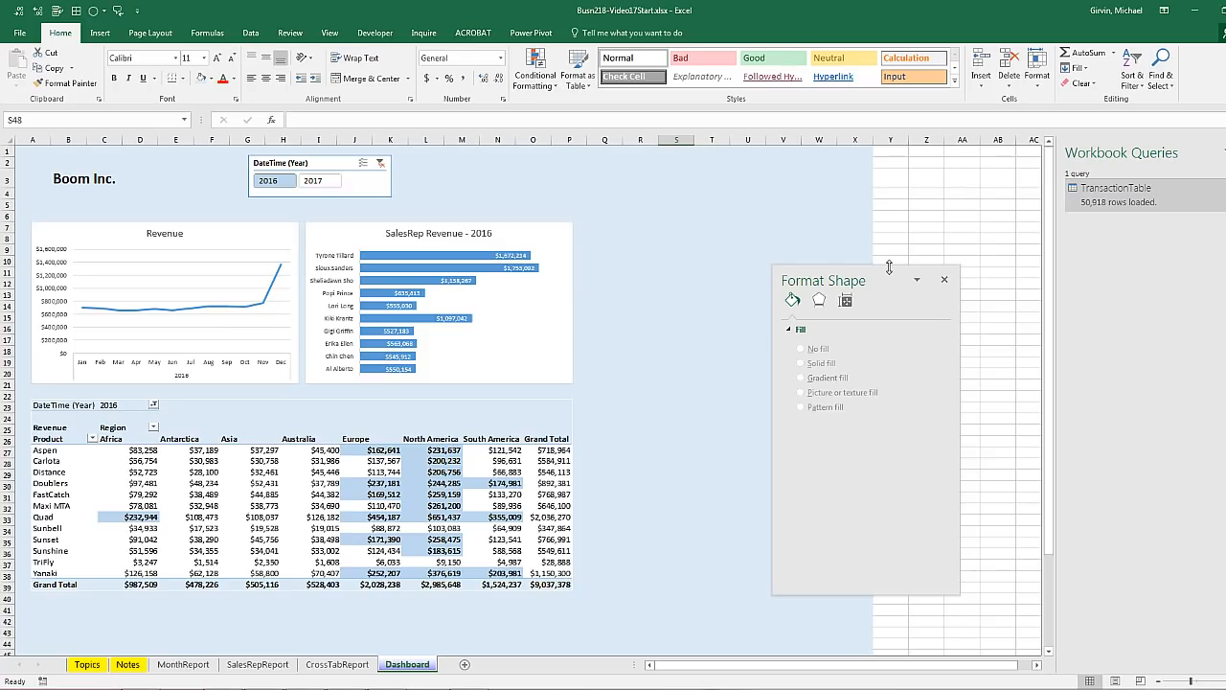
click(943, 281)
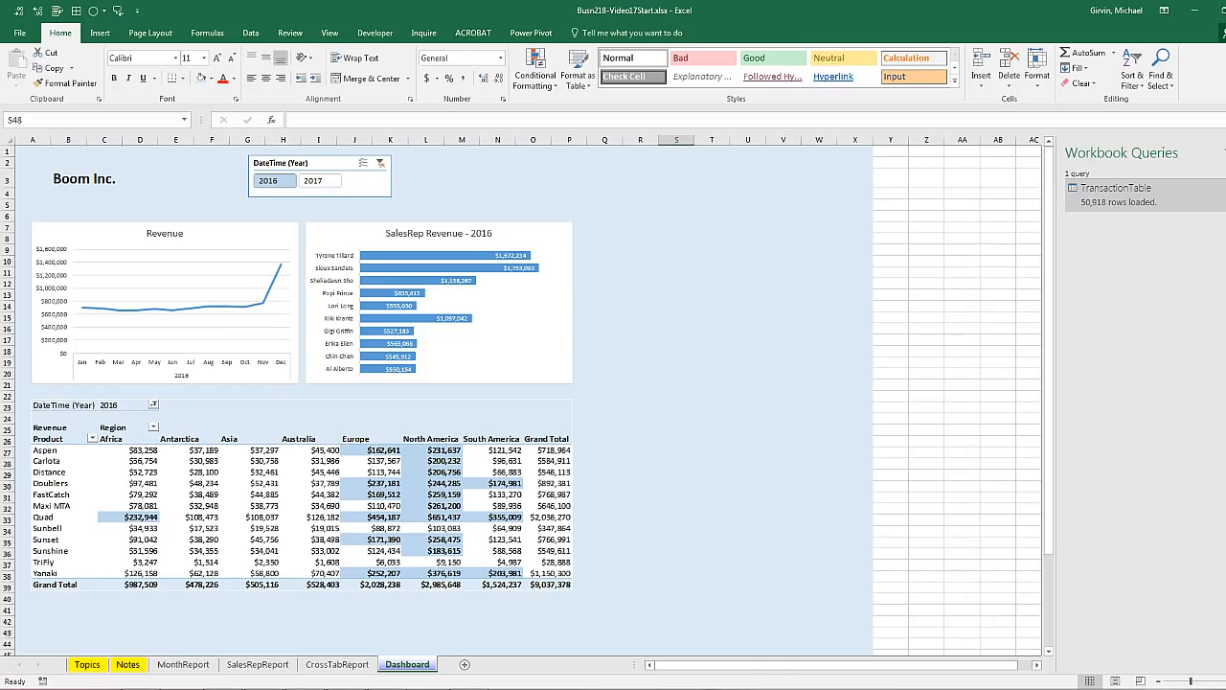
click(1222, 151)
Zoom the Dashboard sheet to fit the range A1:Q40 around the title, slicer, charts and cross-tab picture
drag(593, 602, 4, 141)
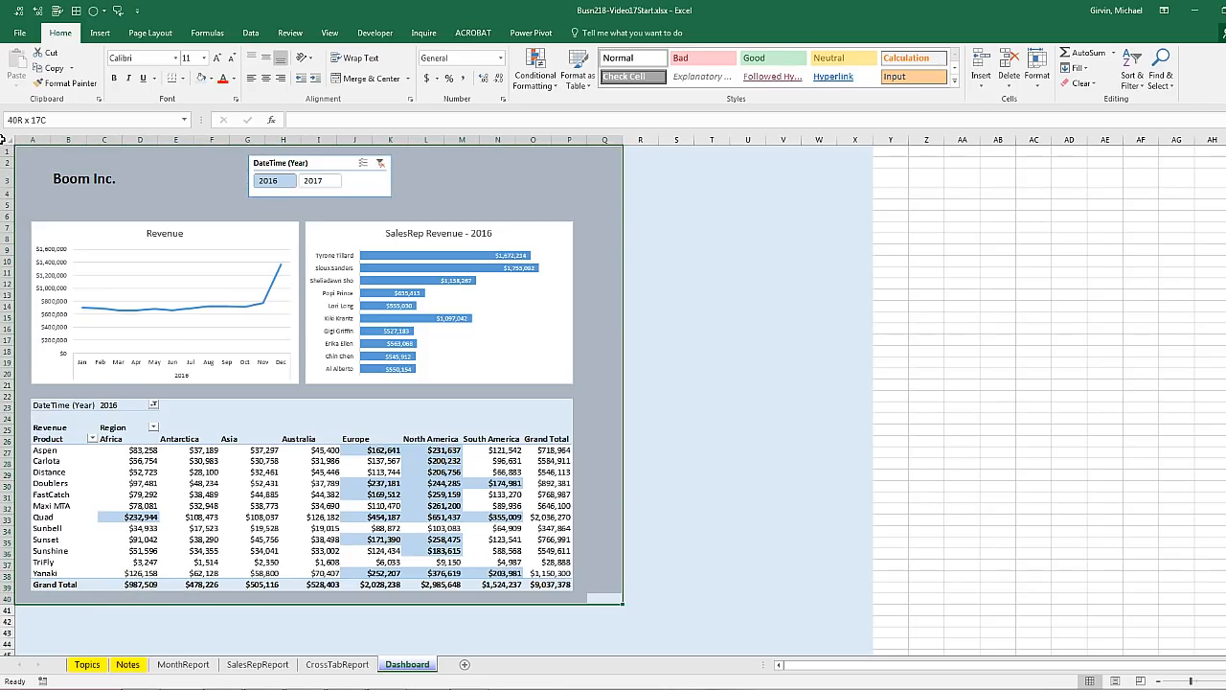
click(329, 34)
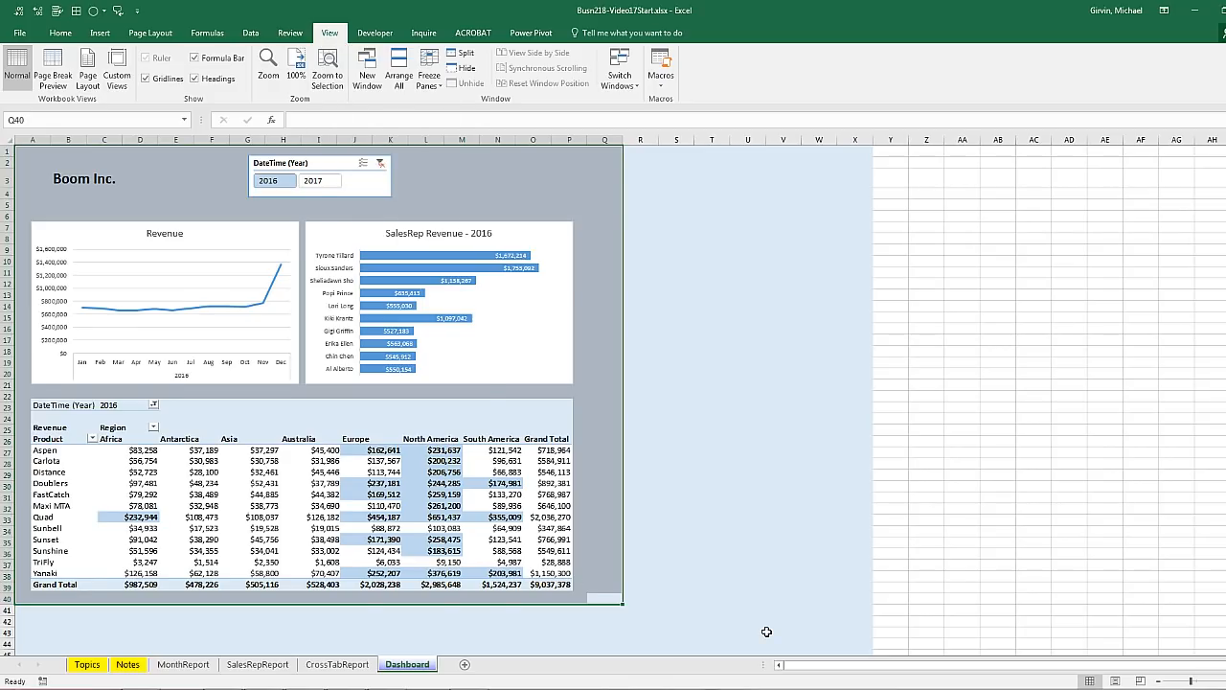
key(alt+w)
key(g)
Deselect the dashboard range and filter the reports to 2017 with the DateTime (Year) slicer
drag(983, 648, 996, 647)
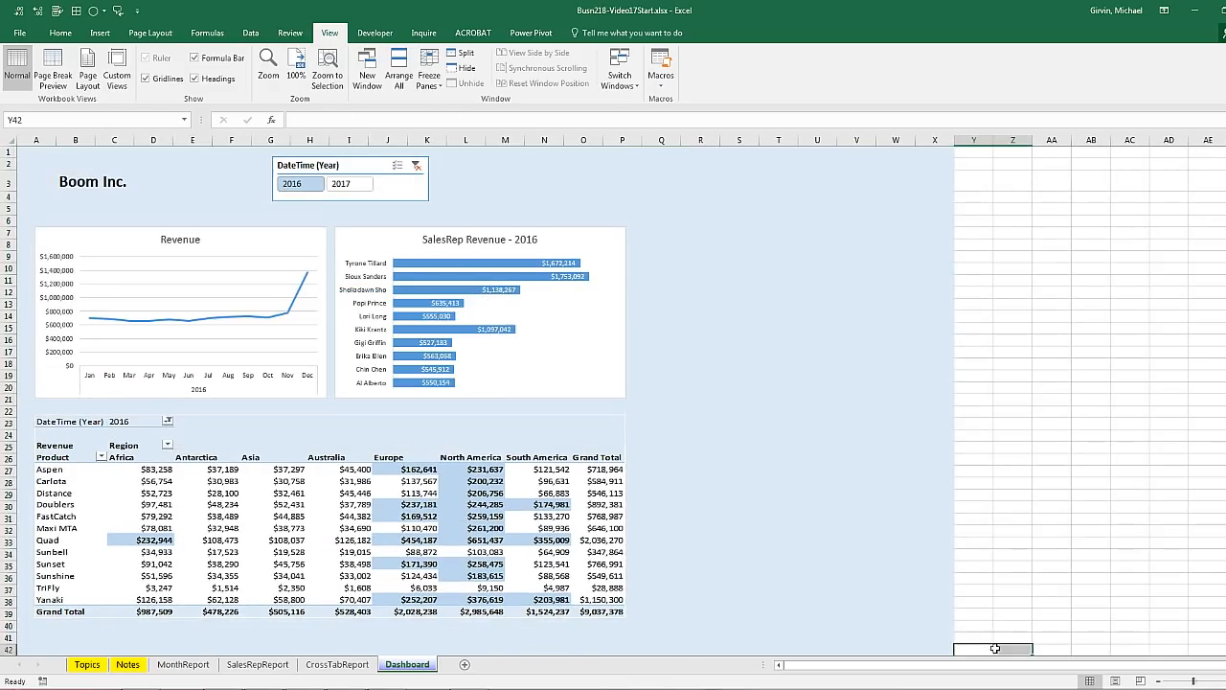
scroll(989, 642, down, 3)
click(942, 637)
scroll(958, 579, up, 3)
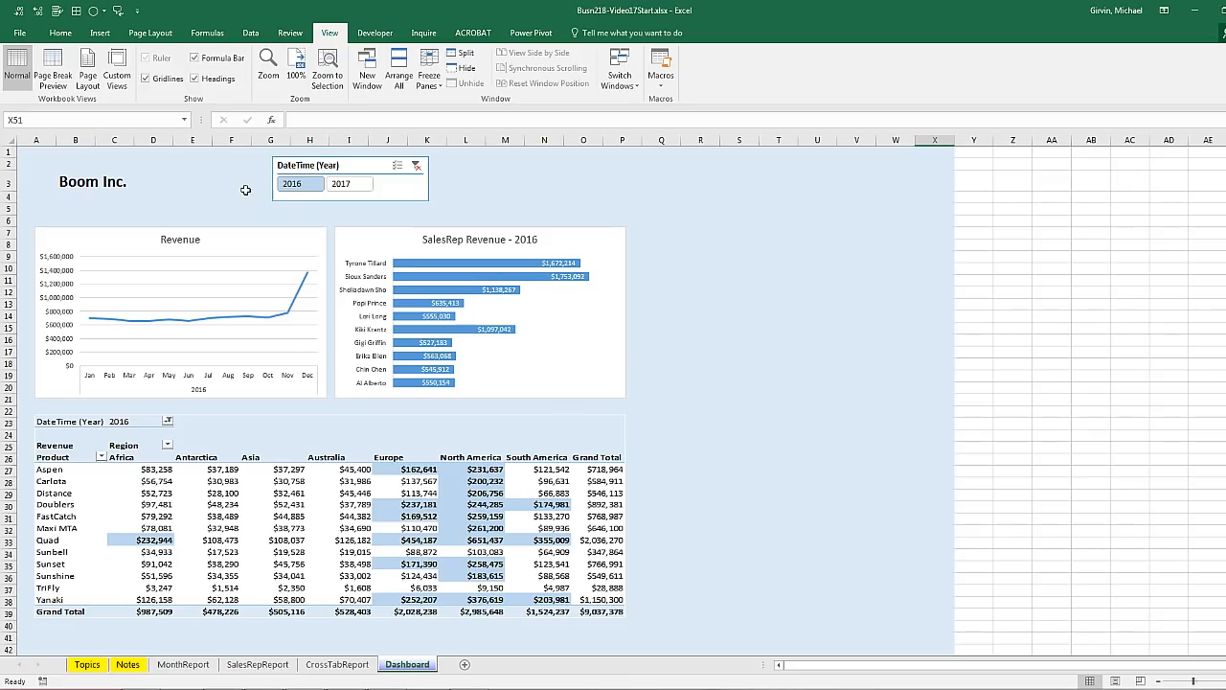
click(362, 189)
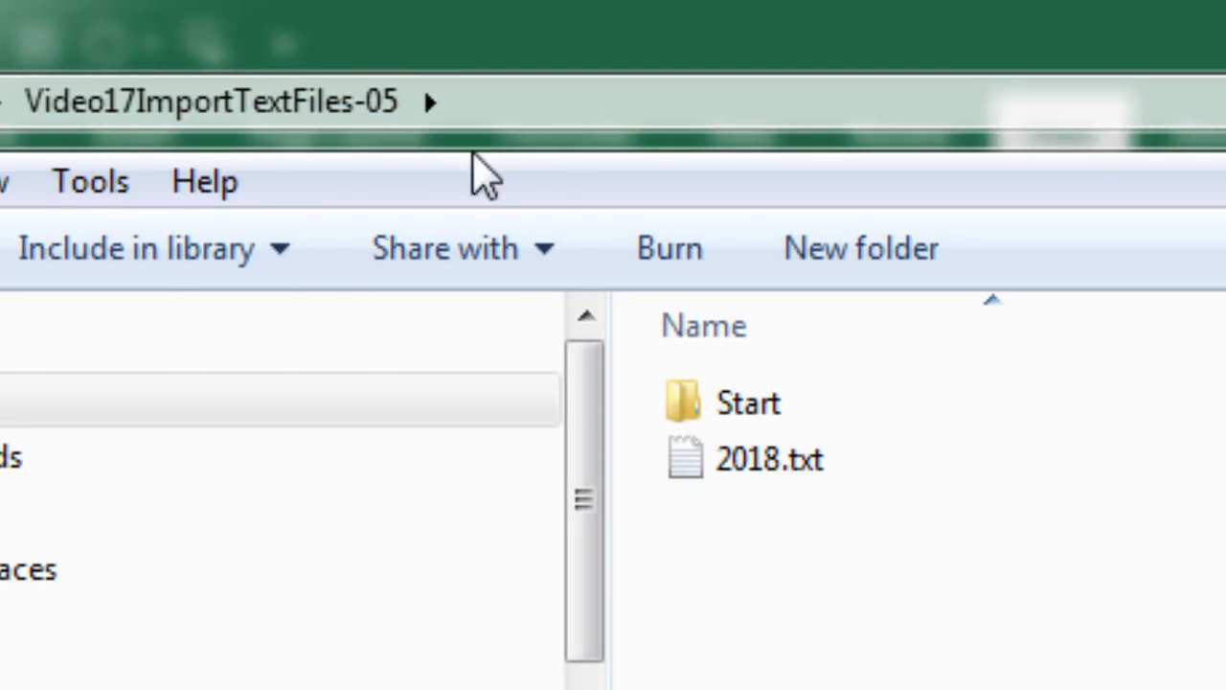
In Windows Explorer, check the Start folder's contents and copy 2018.txt from Video17ImportTextFiles-05 into it
double_click(748, 421)
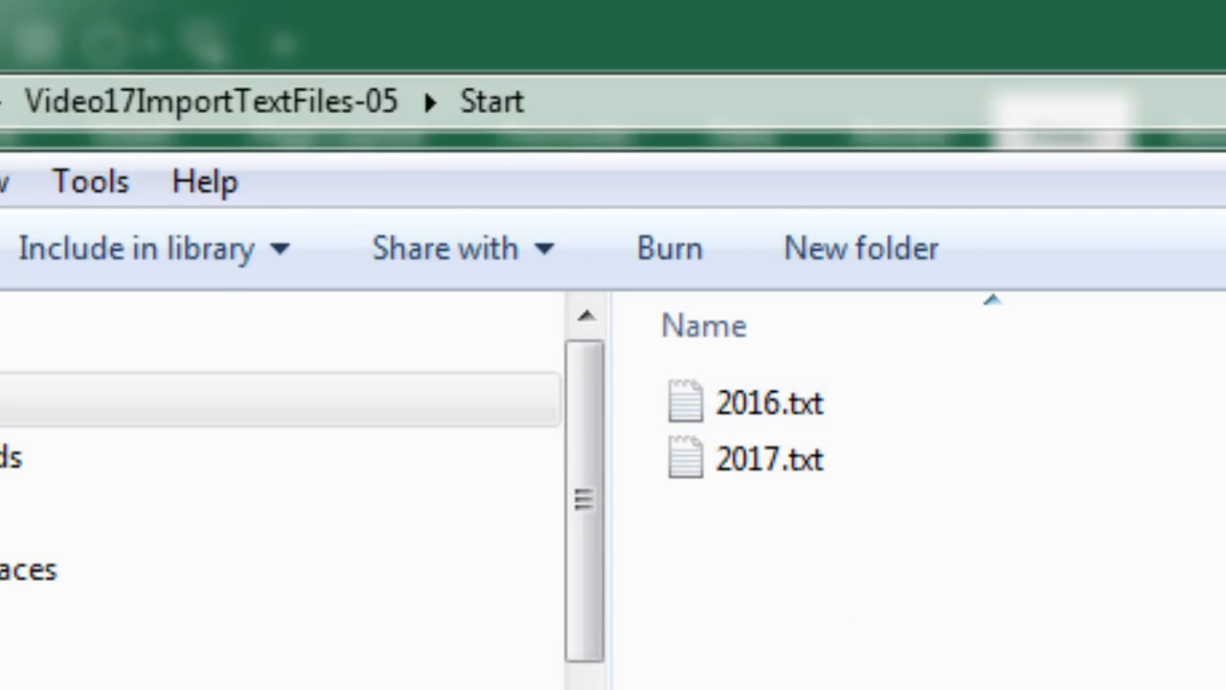
click(211, 101)
click(810, 462)
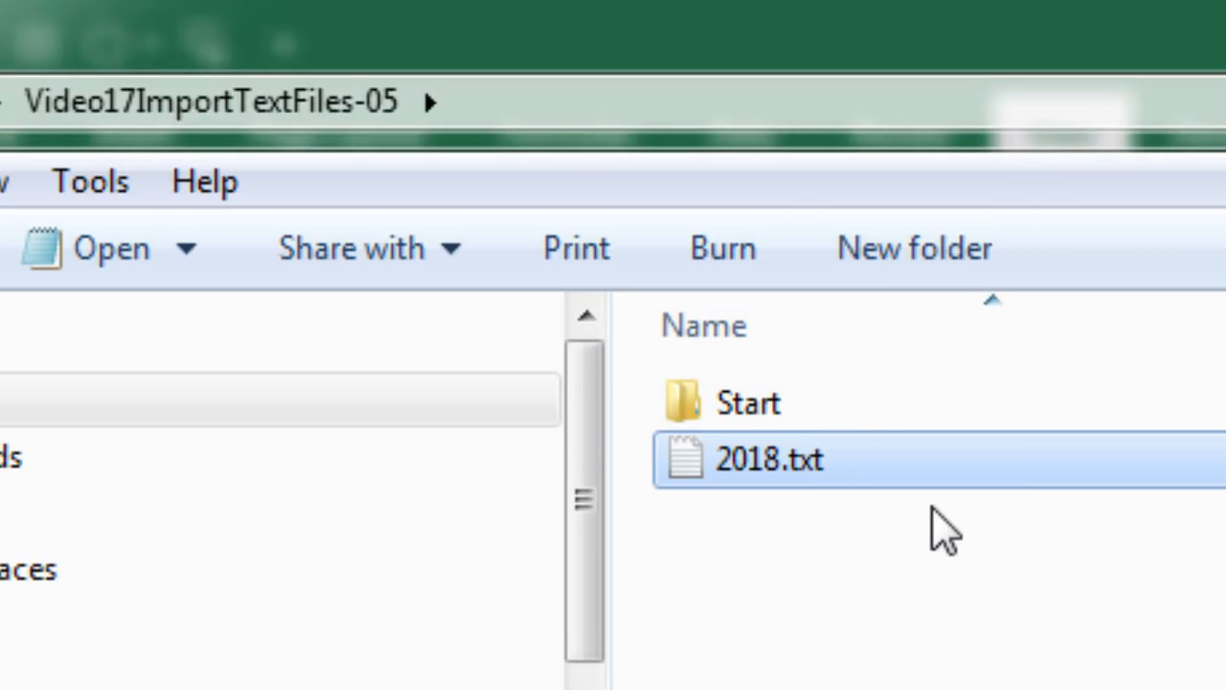
key(ctrl+c)
double_click(761, 403)
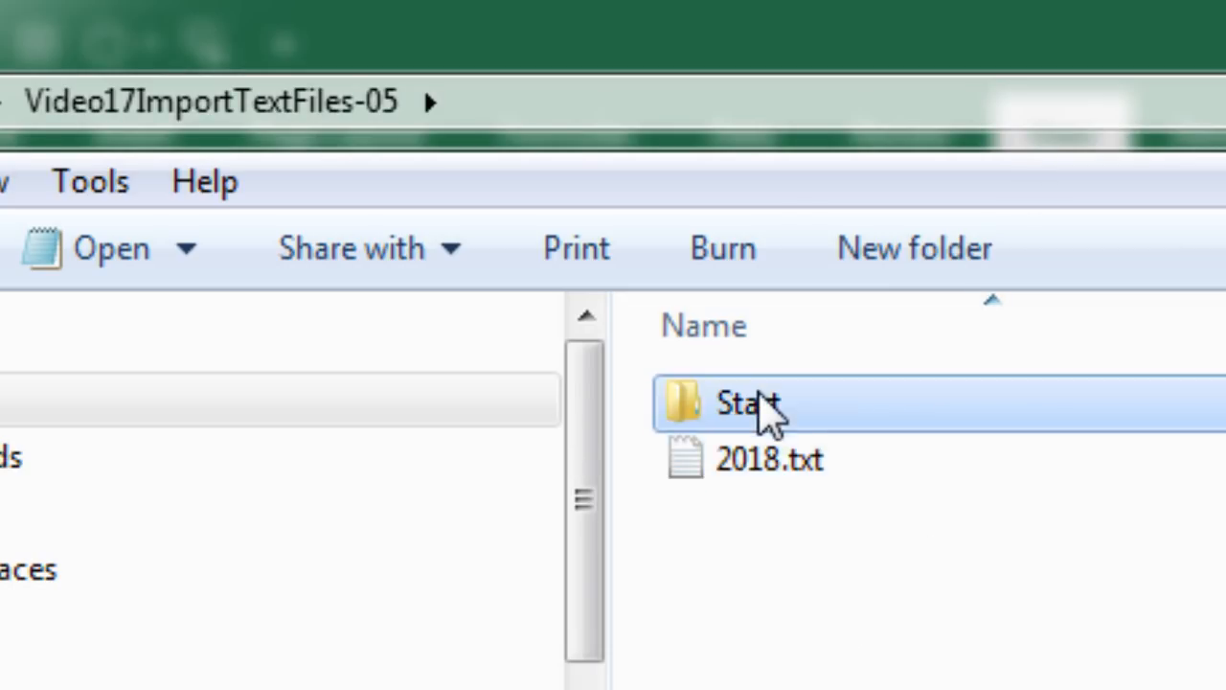
key(ctrl+v)
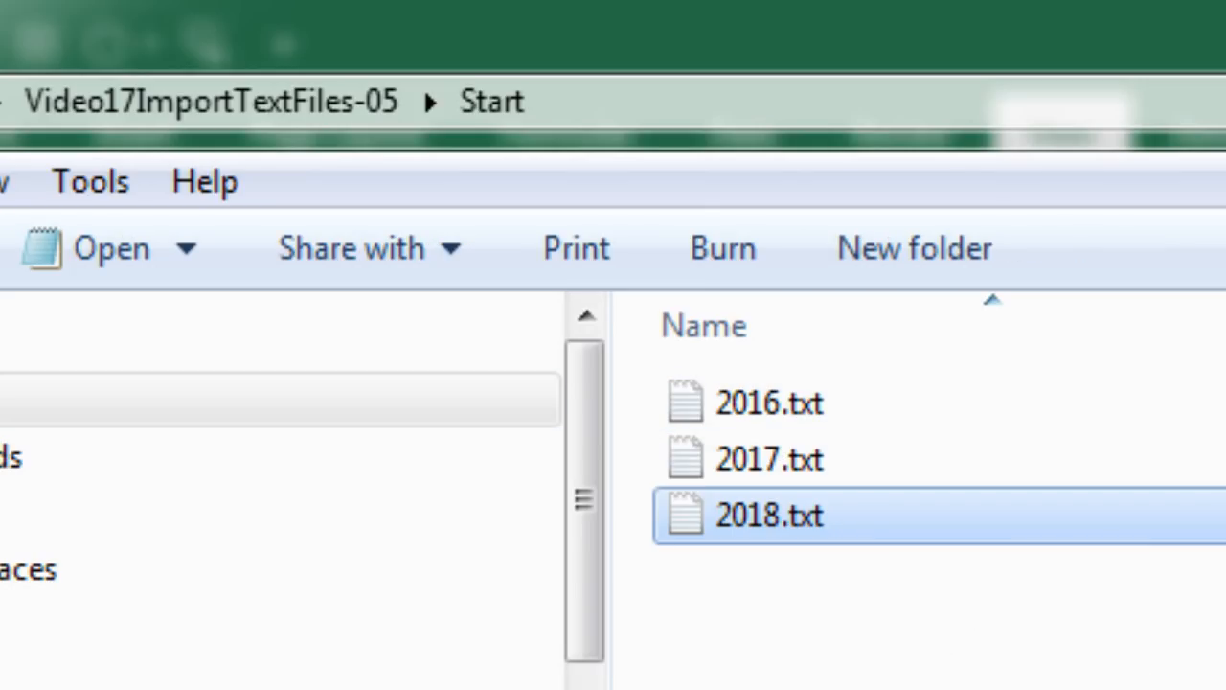
key(BackSpace)
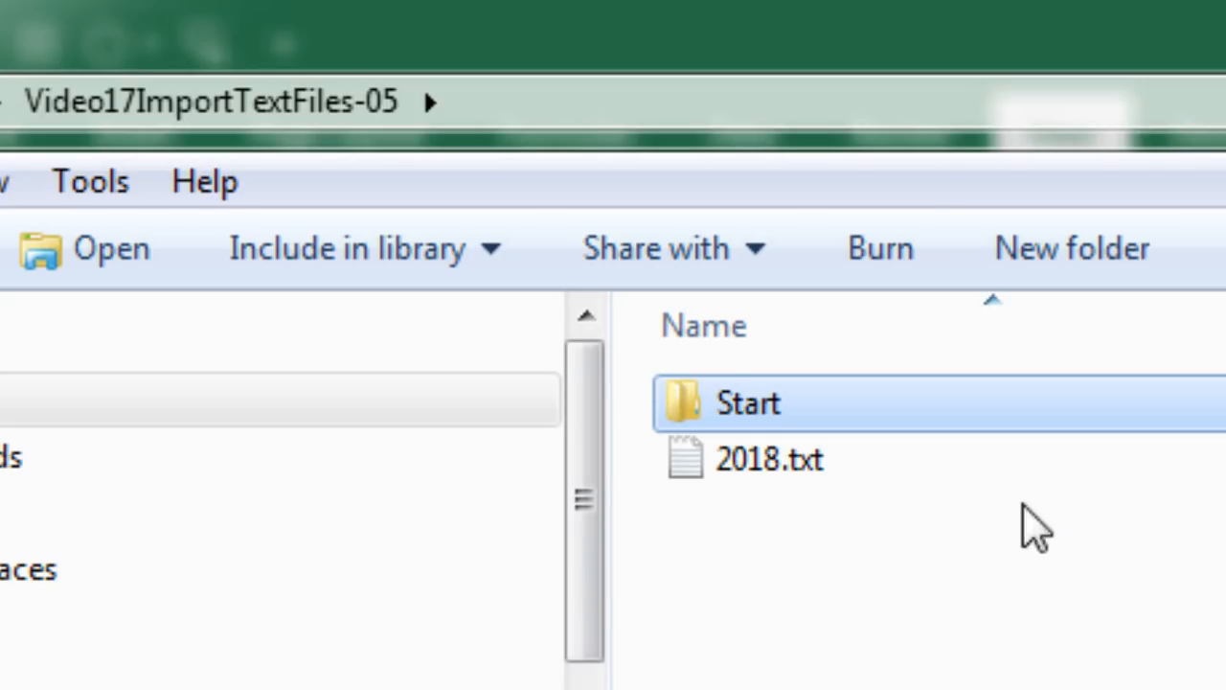
mouse_move(787, 421)
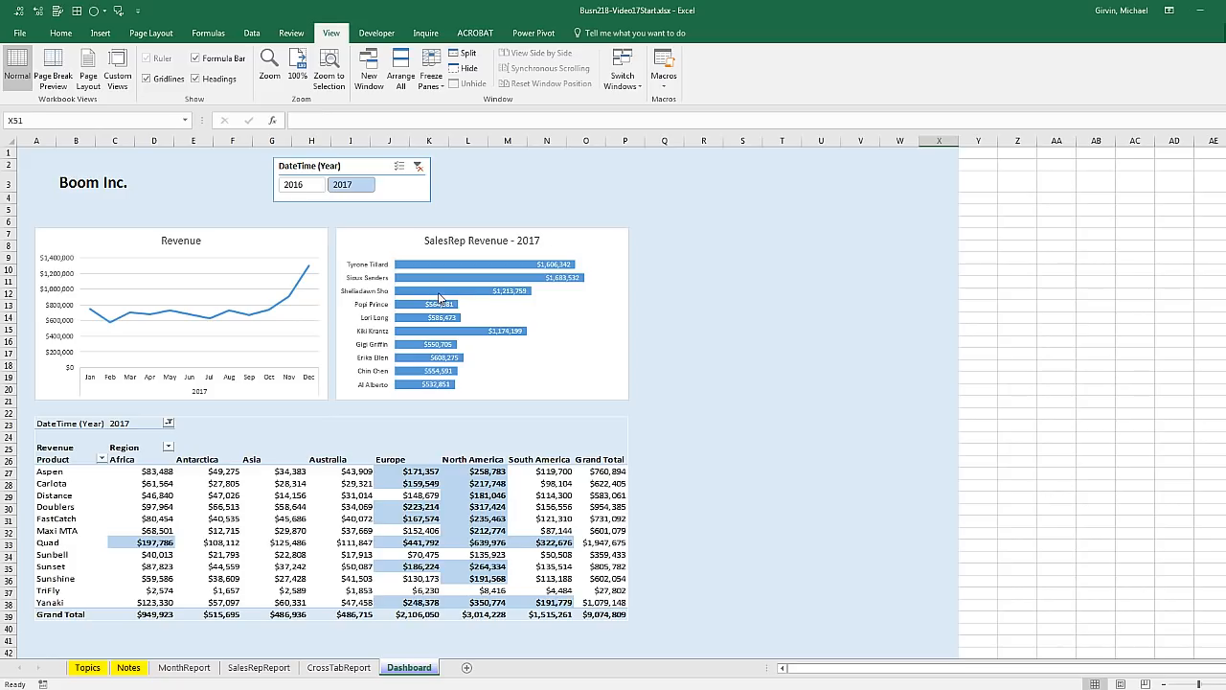
Back in Excel, show the workbook queries and refresh all data to bring in the new text file
mouse_move(439, 297)
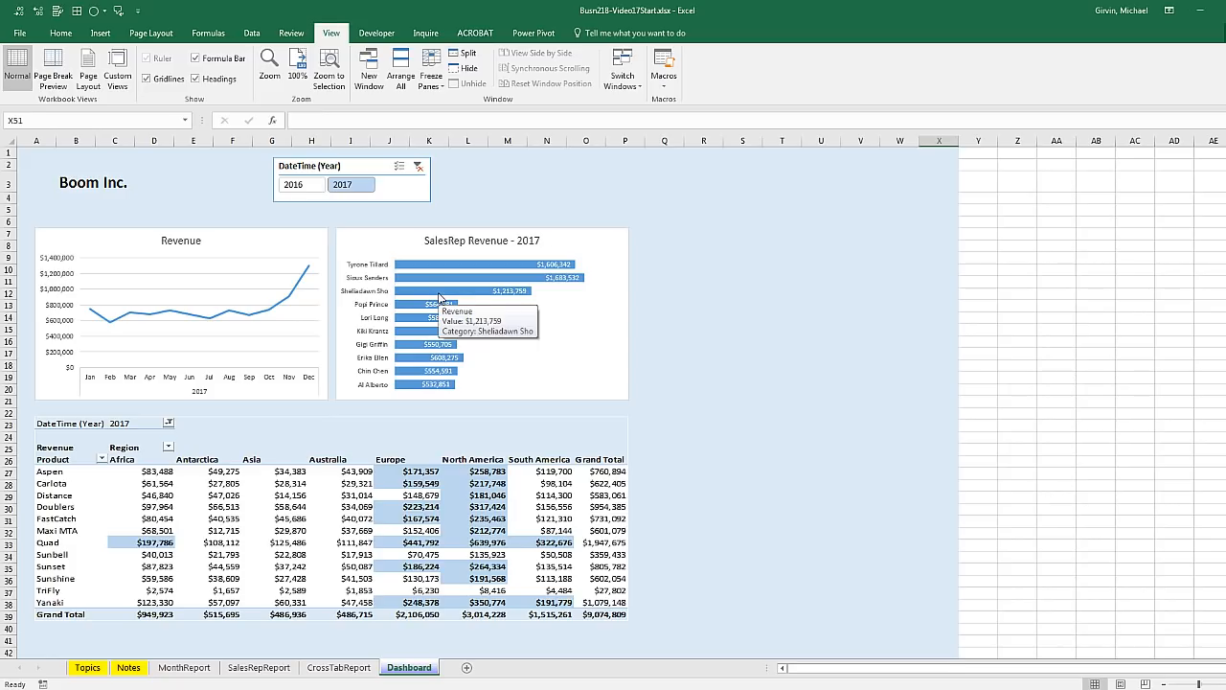
click(257, 37)
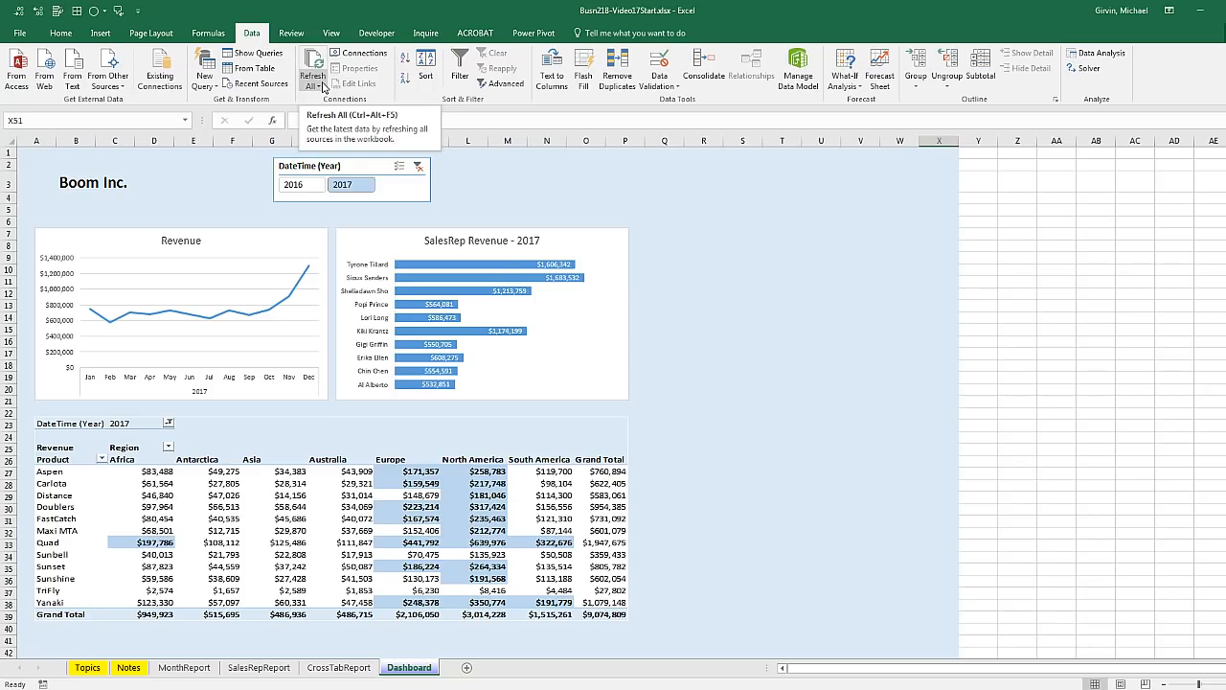
click(253, 53)
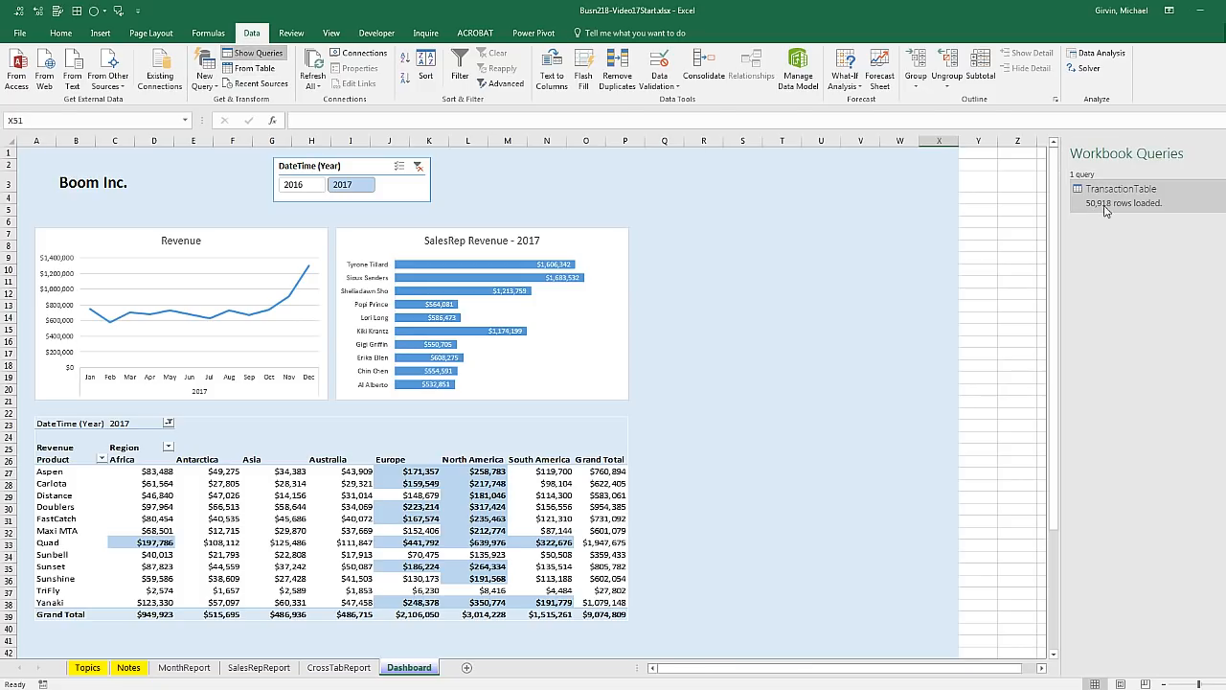
mouse_move(1129, 203)
key(ctrl+alt+F5)
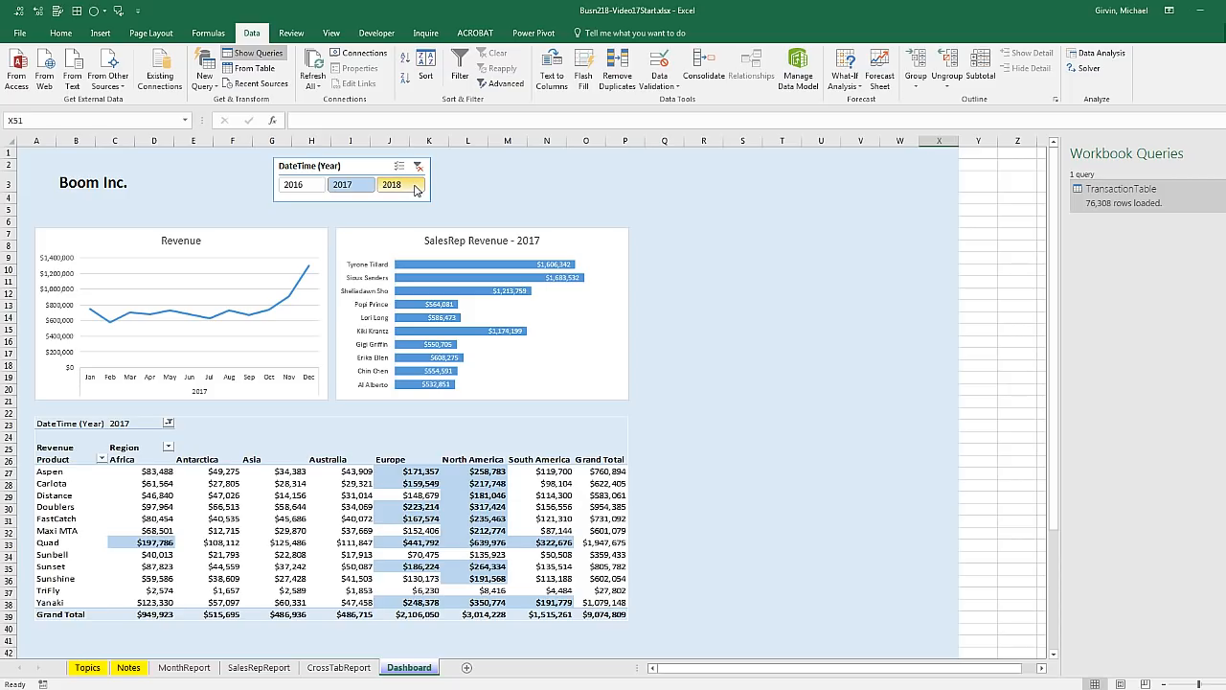
View the dashboard for 2018, 2017 and 2016 with the year slicer and return it to all years
click(416, 188)
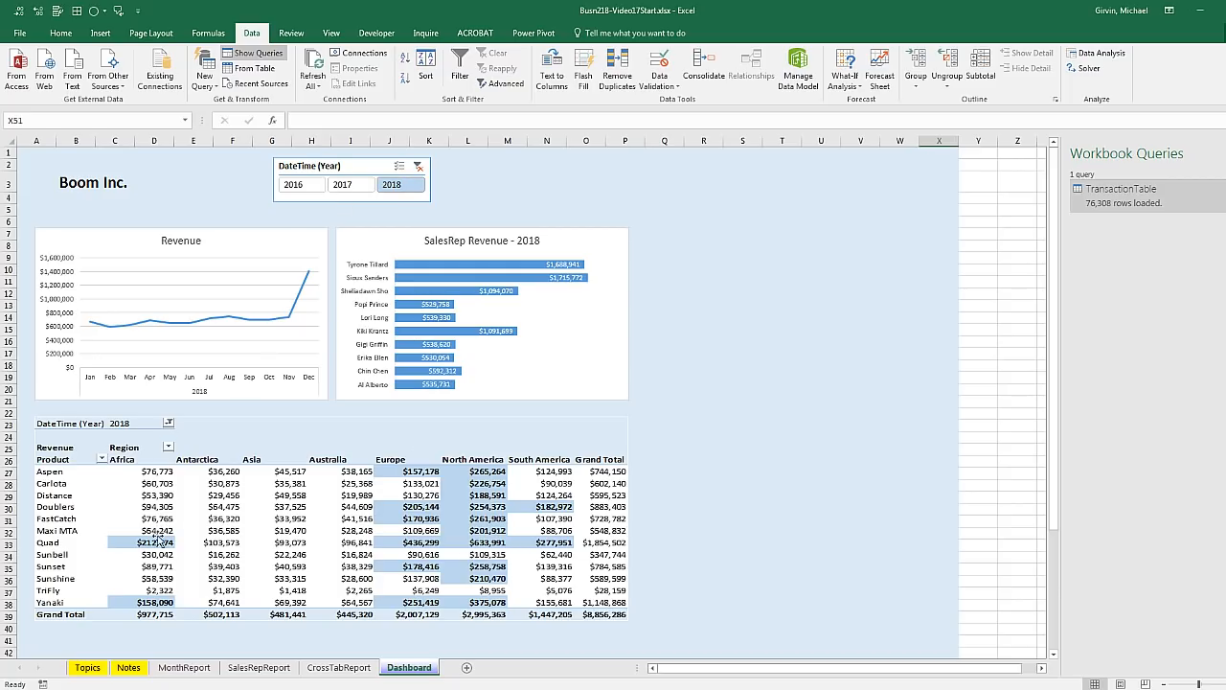
click(345, 185)
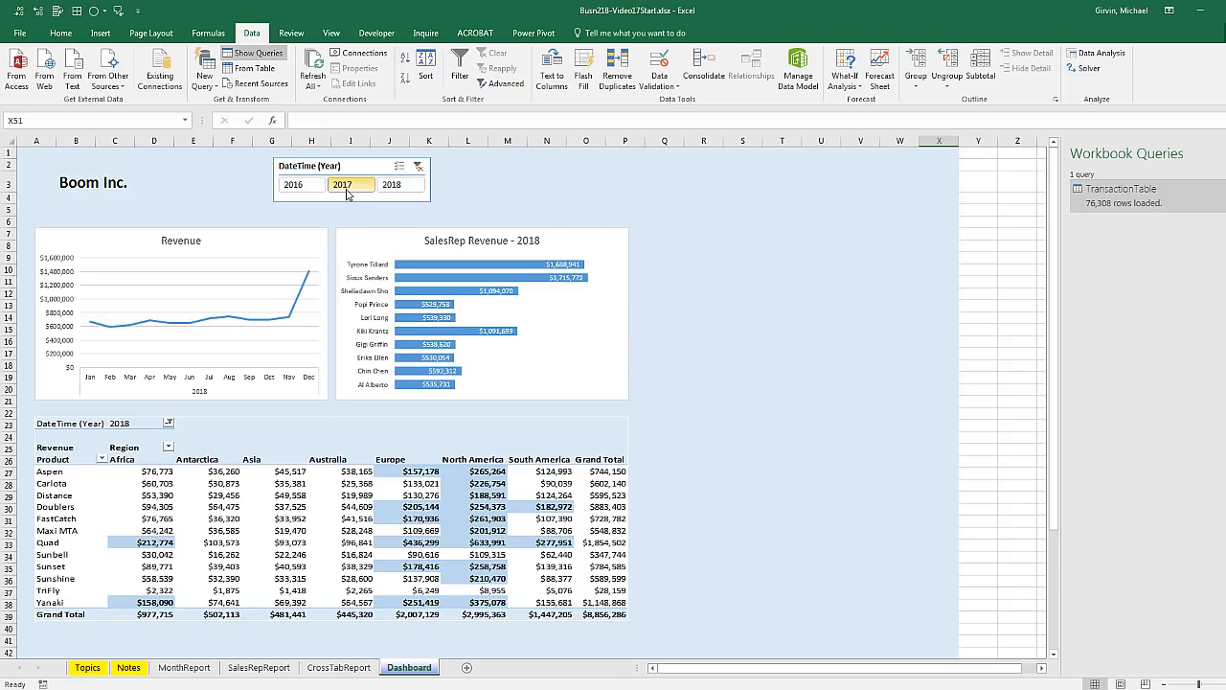
click(295, 187)
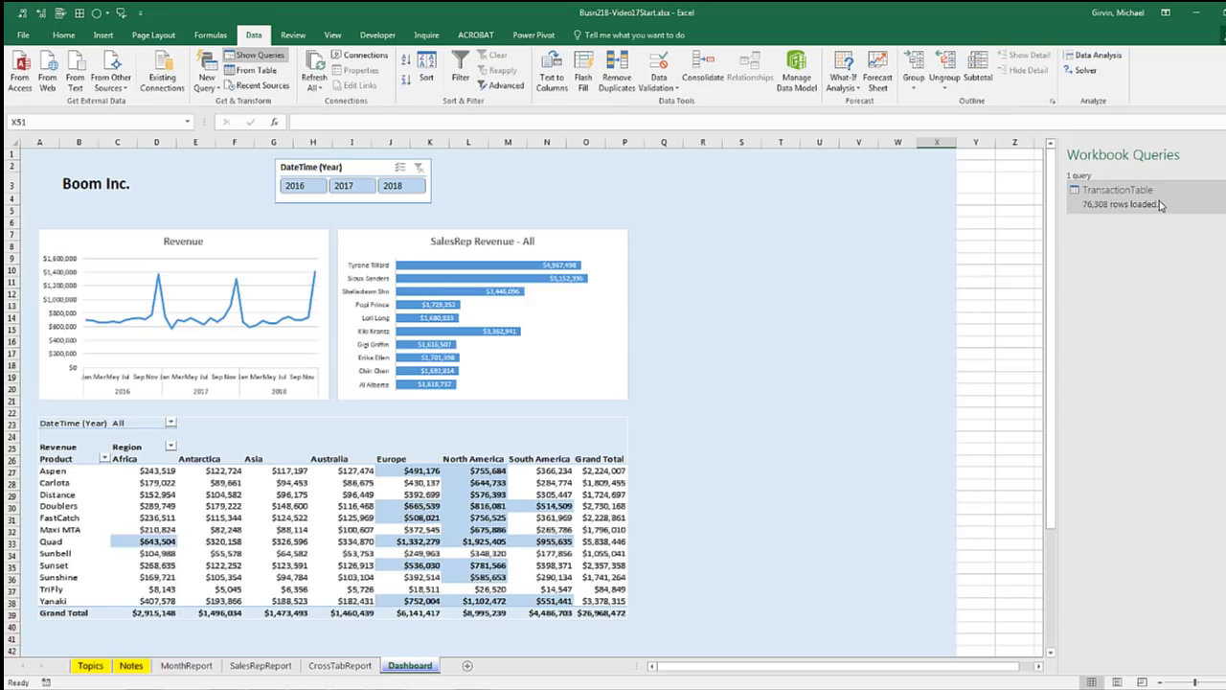
Edit the TransactionTable query to filter out the TriFly product and load the result back to the workbook
mouse_move(1114, 207)
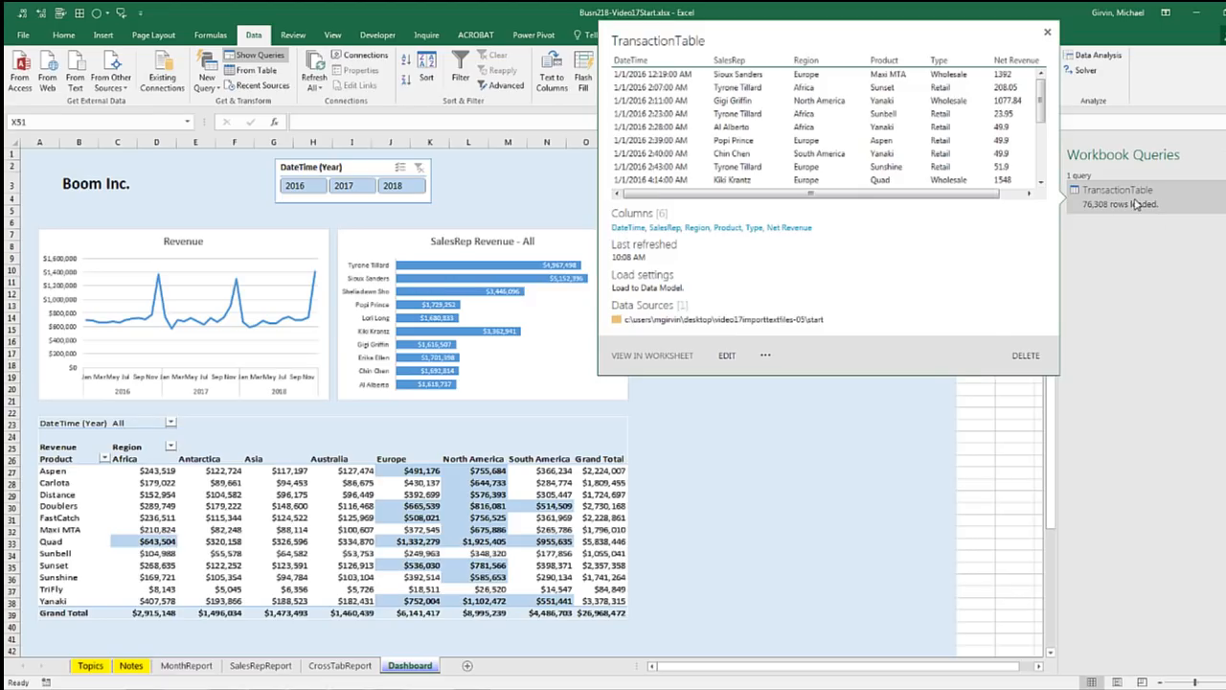
right_click(1135, 204)
click(1156, 239)
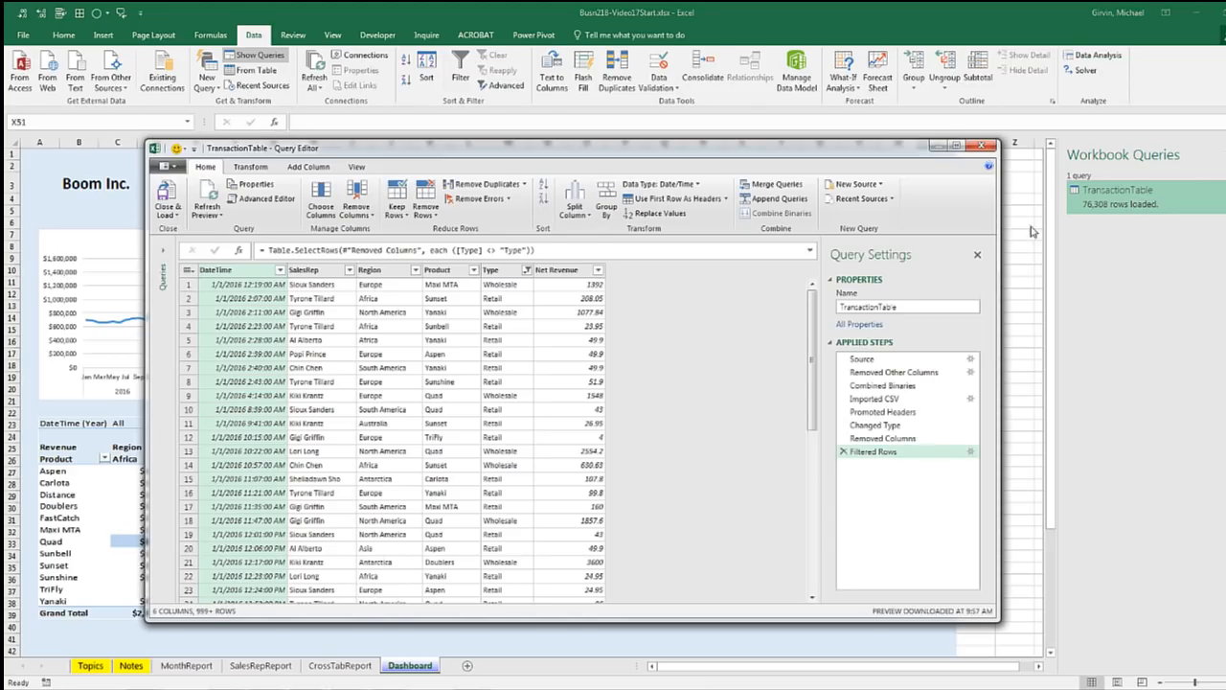
click(473, 271)
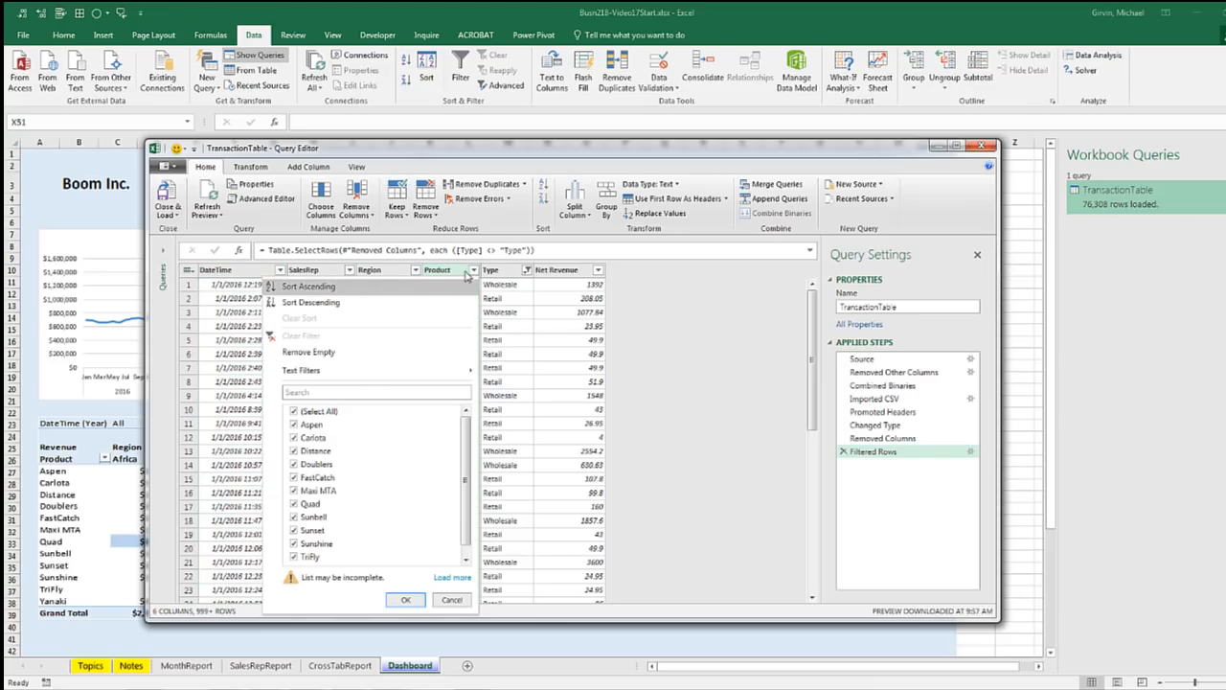
click(295, 556)
click(406, 600)
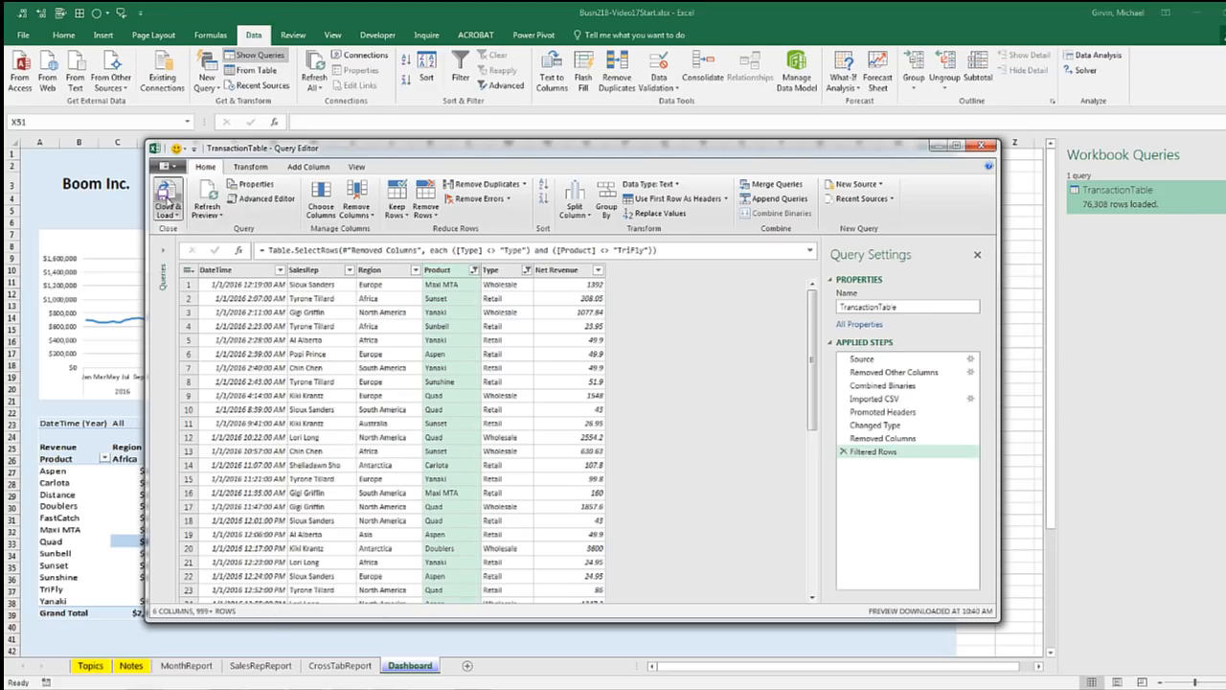
click(167, 197)
click(166, 197)
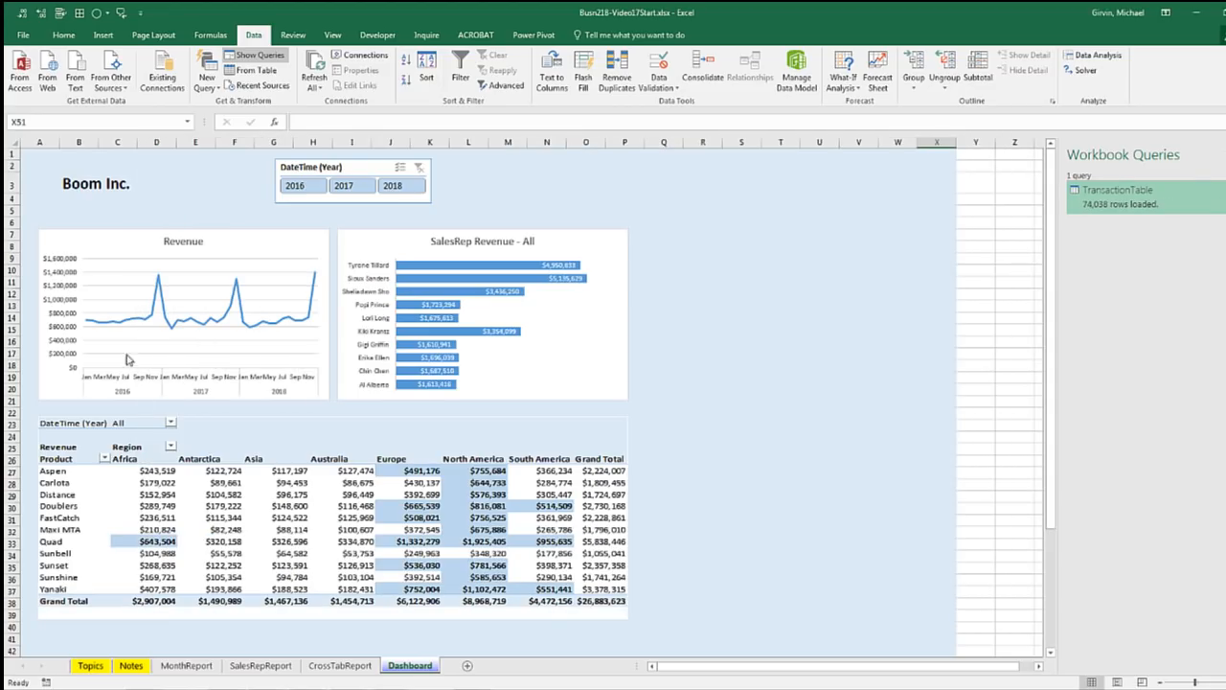
Check the reloaded dashboard for 2018 and 2017, and clear the DateTime (Year) slicer filter
click(398, 190)
click(351, 186)
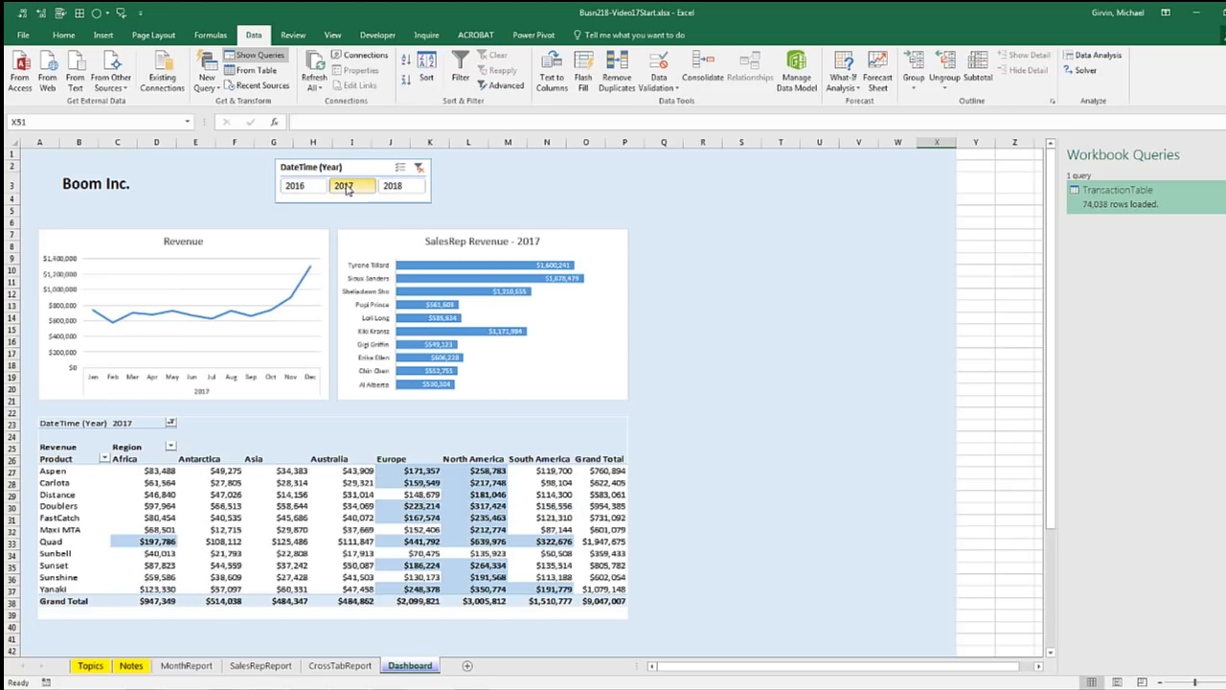
click(419, 169)
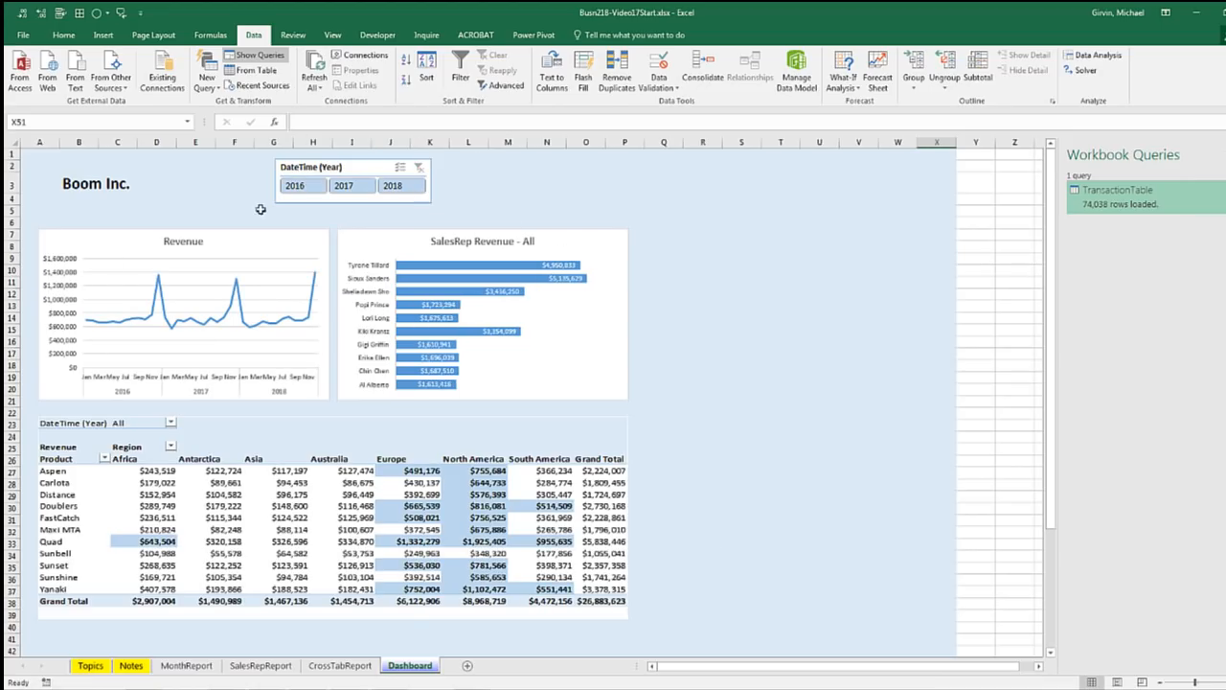
Review the CrossTabReport, MonthReport and SalesRepReport sheets, including the chart title formula in E5 of SalesRepReport
click(331, 669)
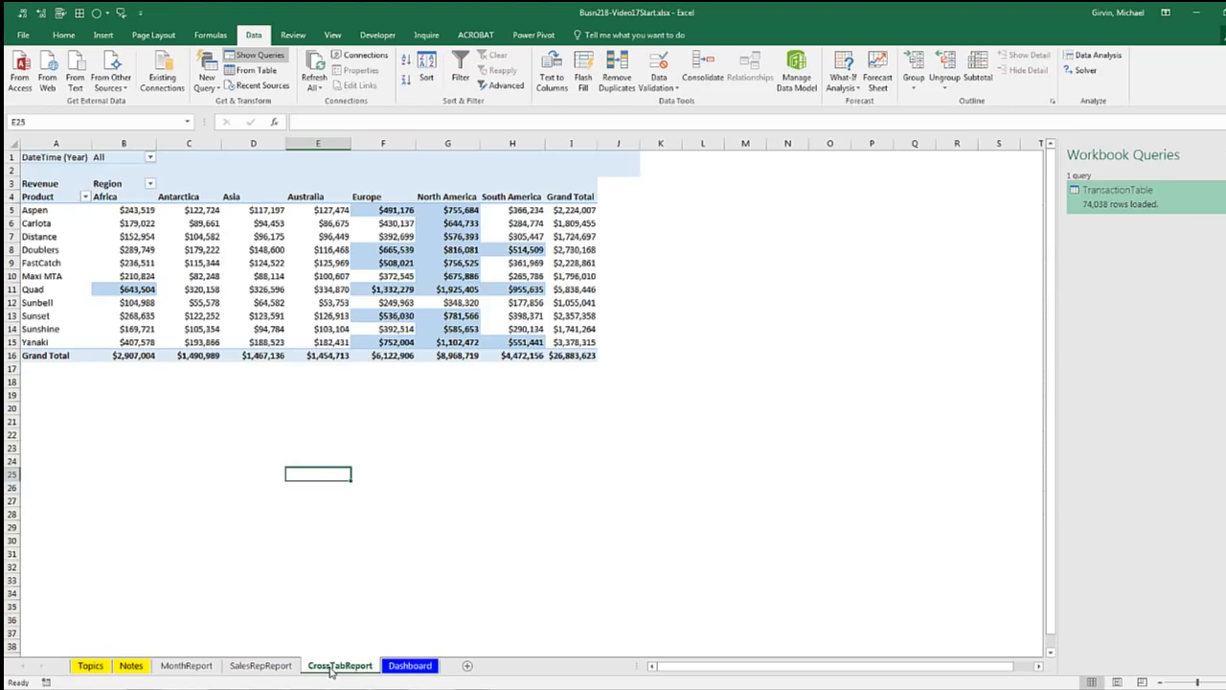
click(260, 668)
click(188, 667)
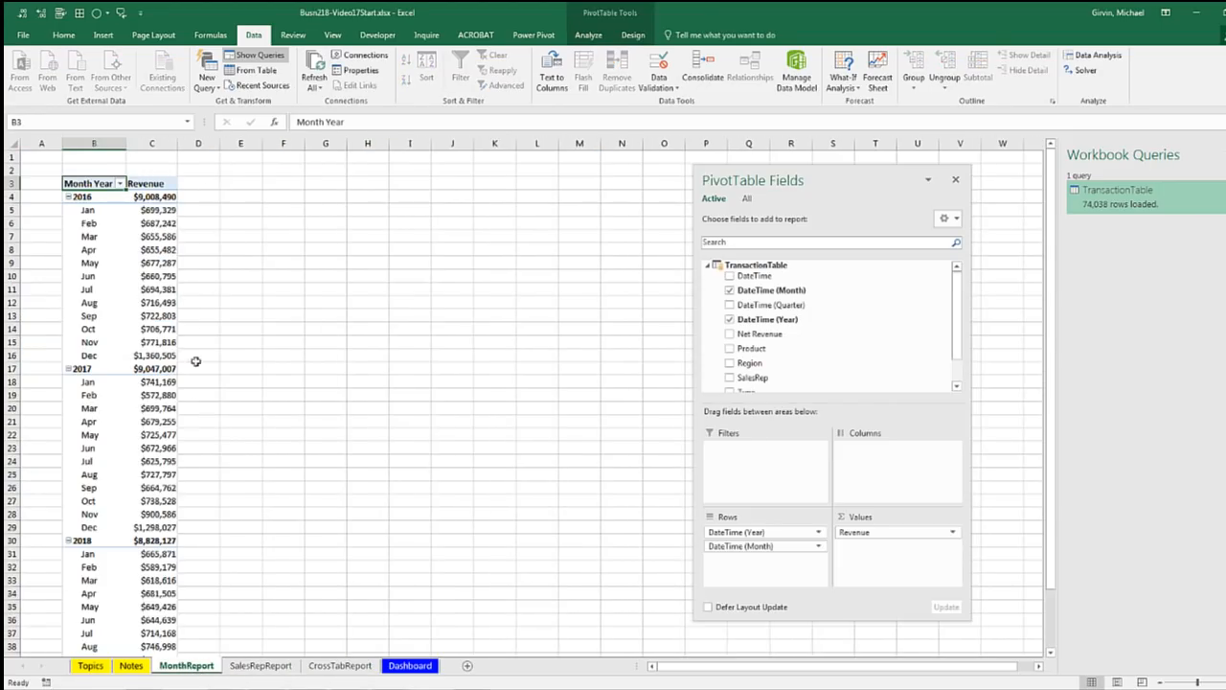
click(261, 666)
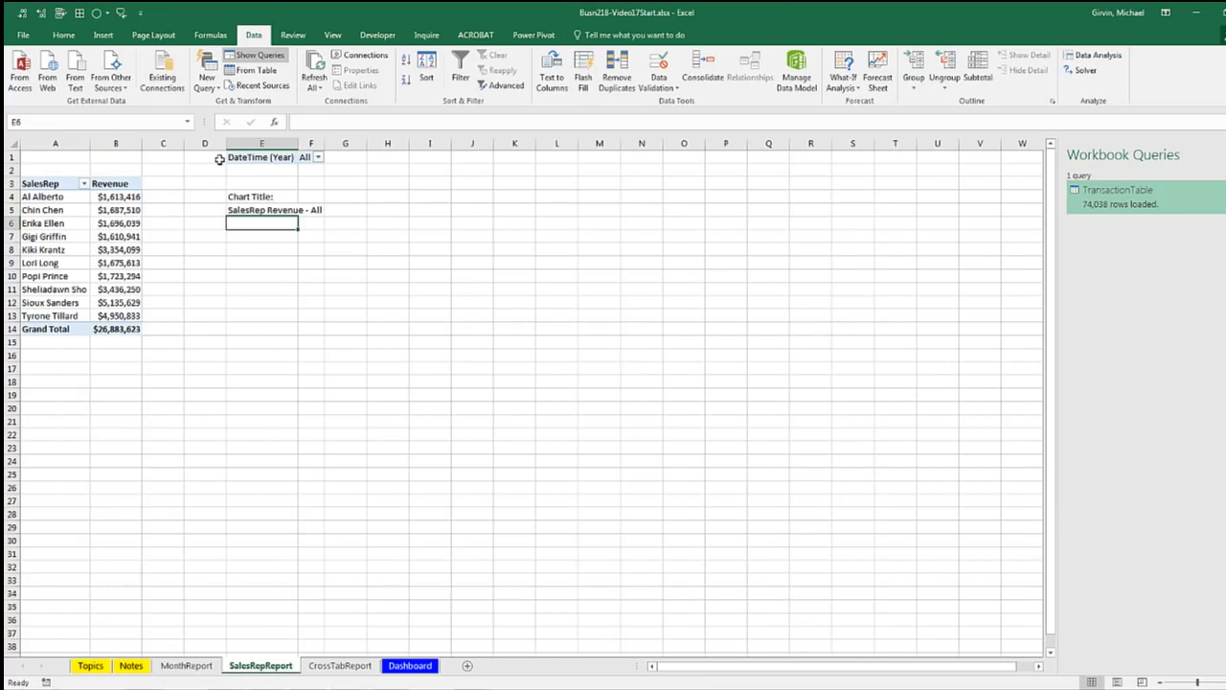
click(273, 210)
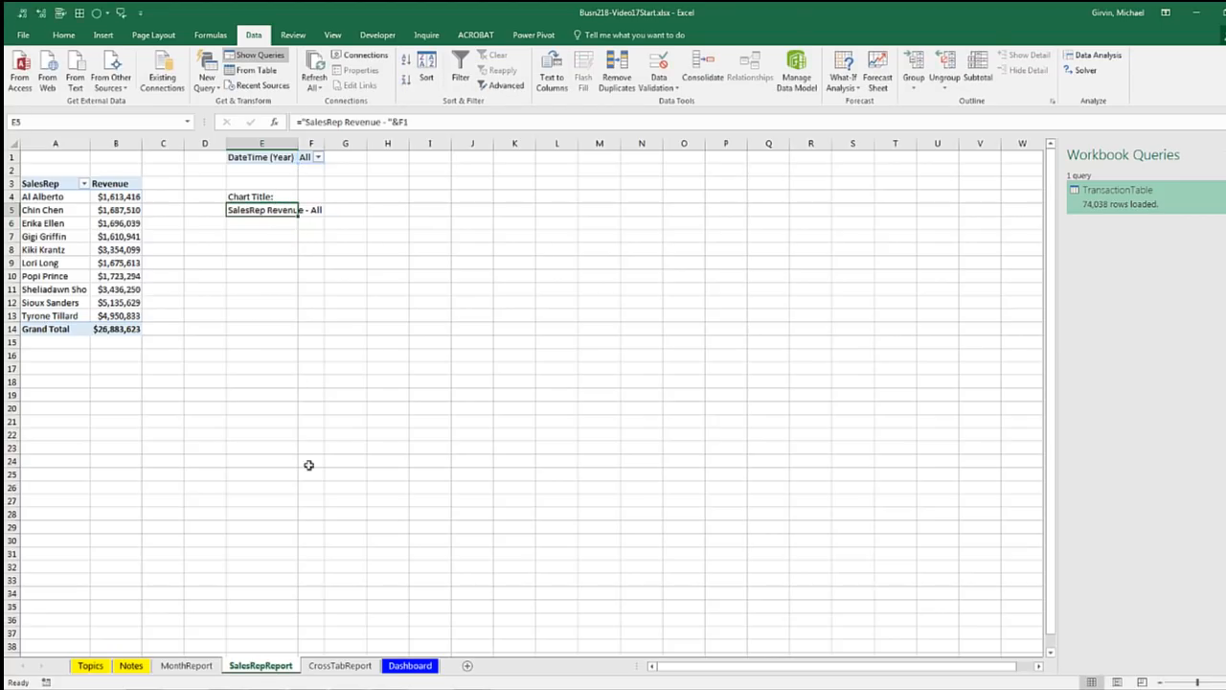
click(355, 666)
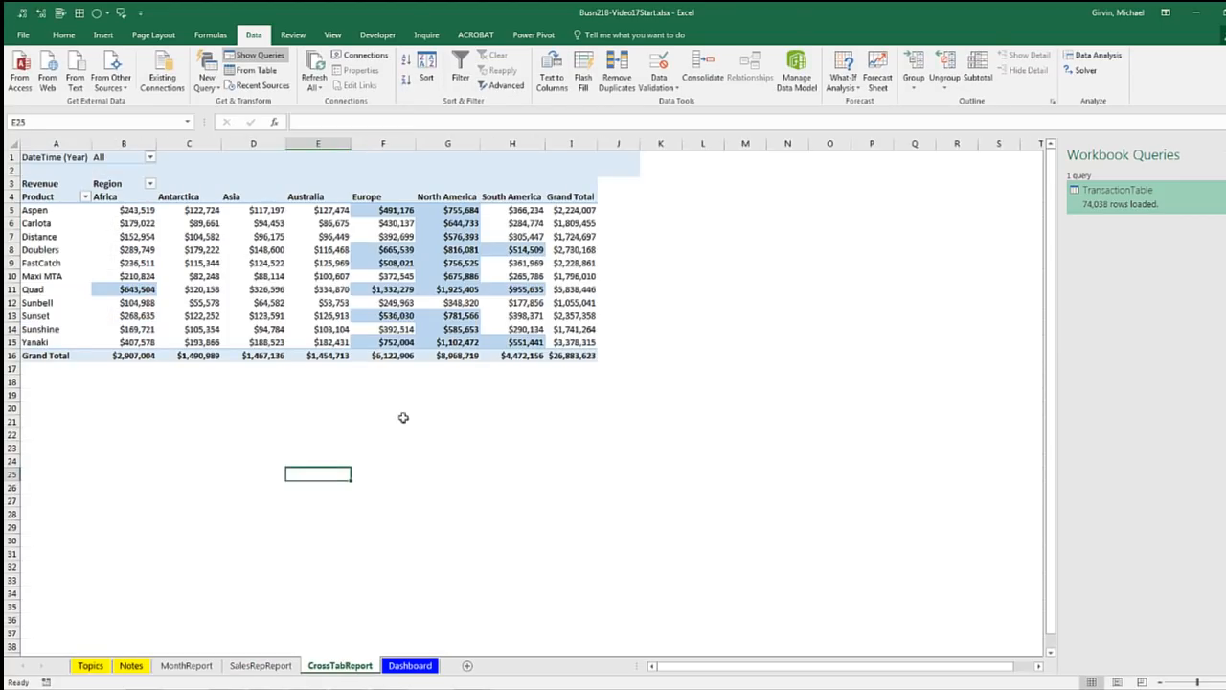